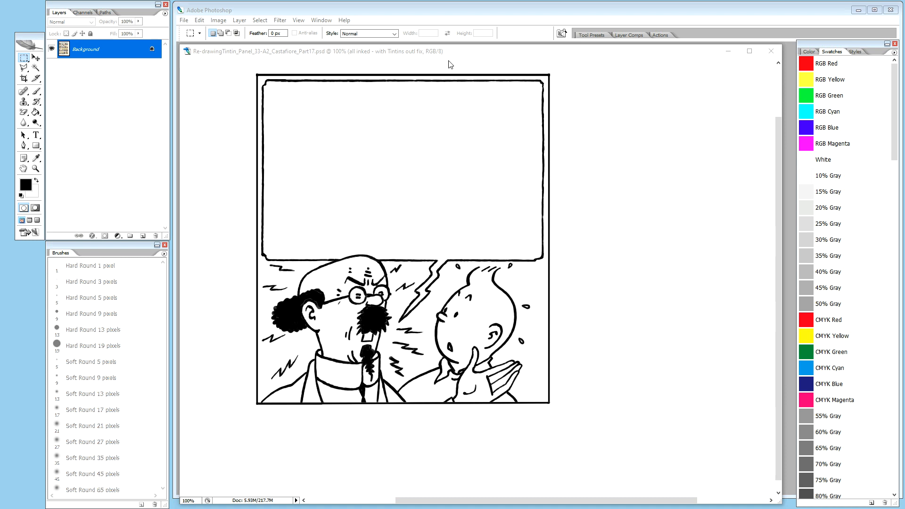
Switch to Photos and view the comic's front cover and back cover images.
{"action": "left_click", "coordinate": [475, 55]}
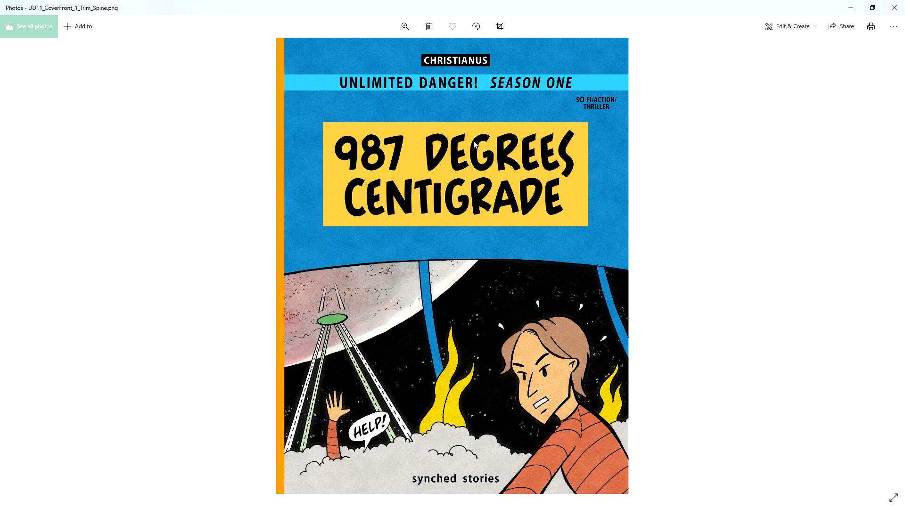
{"action": "key", "text": "Left"}
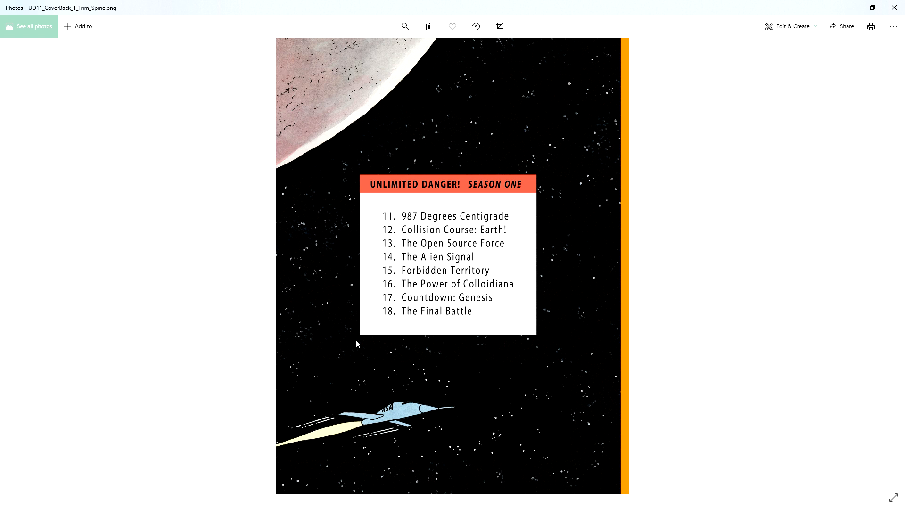
{"action": "left_click", "coordinate": [854, 12]}
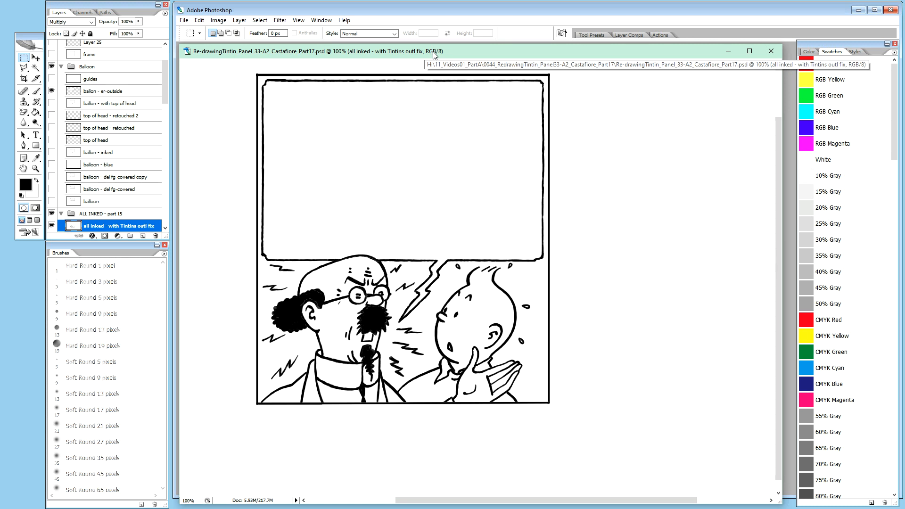
{"action": "left_click_drag", "start_coordinate": [434, 54], "coordinate": [434, 54]}
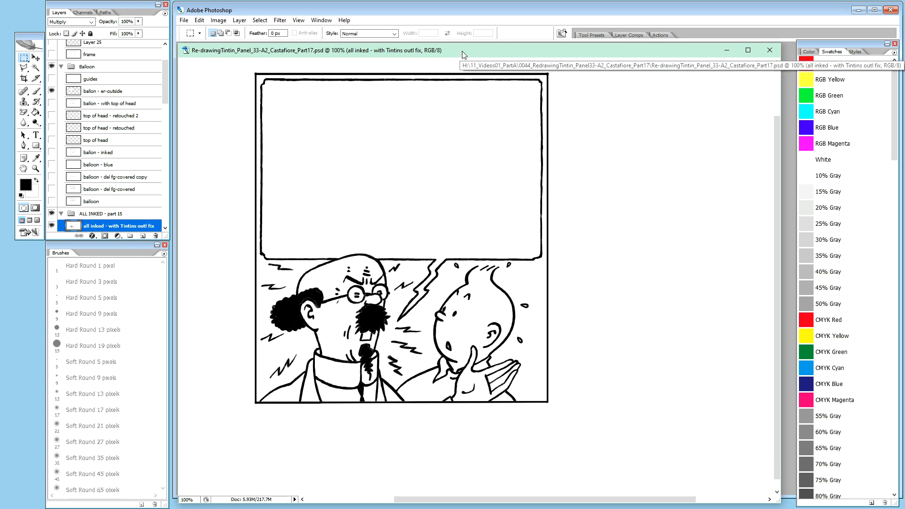
{"action": "left_click_drag", "start_coordinate": [463, 54], "coordinate": [464, 54]}
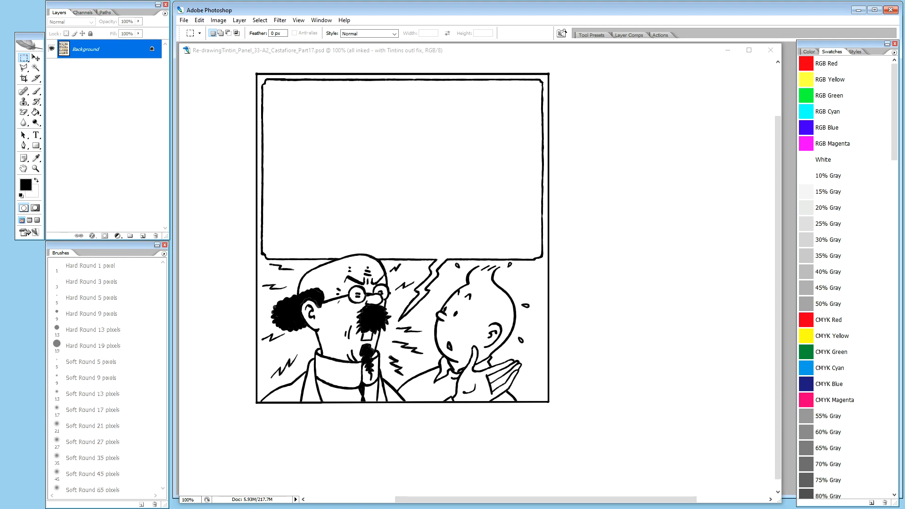
{"action": "key", "text": "h"}
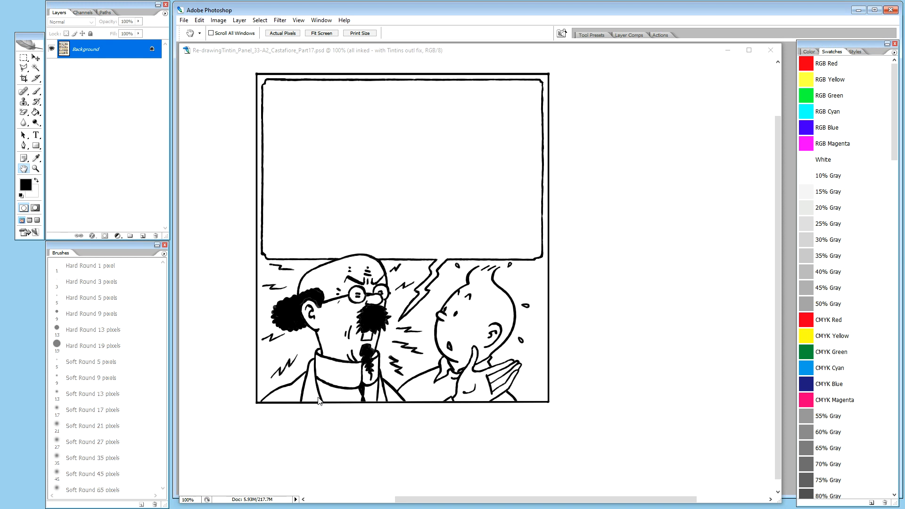
{"action": "left_click", "coordinate": [419, 50]}
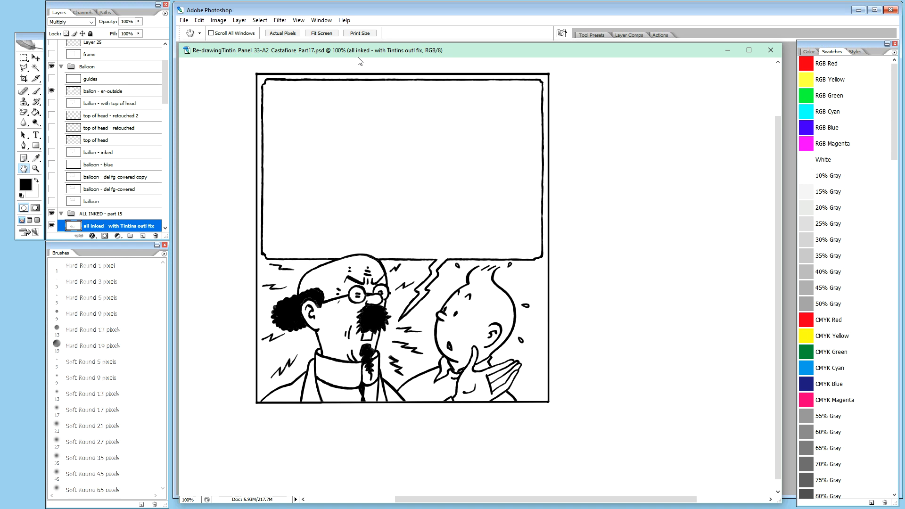
{"action": "left_click_drag", "start_coordinate": [363, 58], "coordinate": [364, 56]}
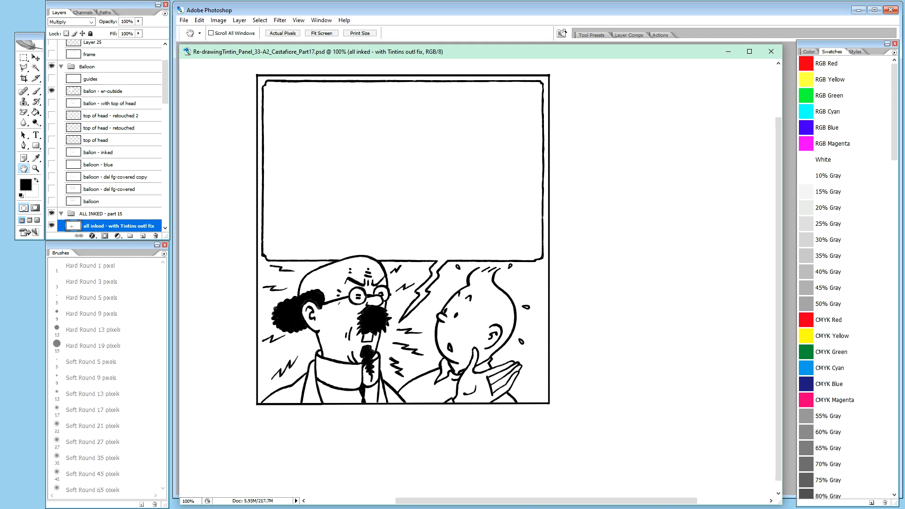
{"action": "left_click", "coordinate": [0, 123]}
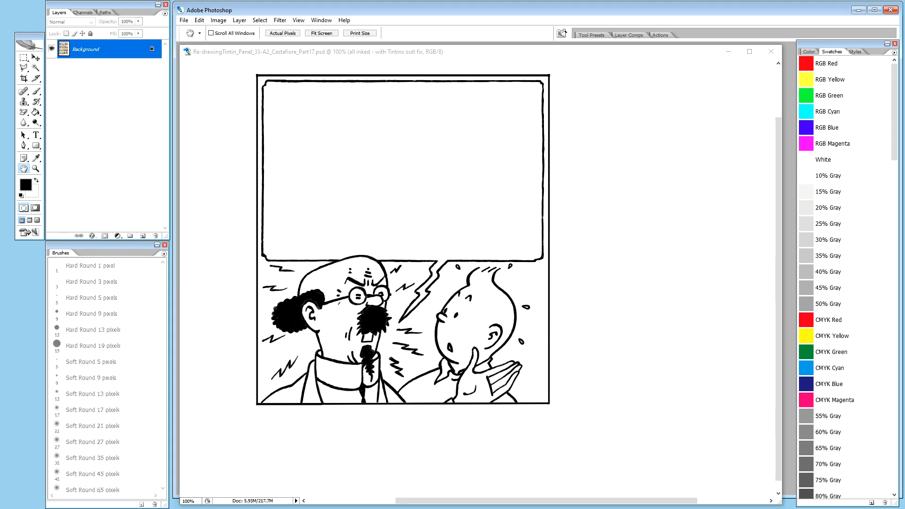
Create a layer group named "XFLATS LINE ART - part 17" directly above the "ALL INKED - part 15" group.
{"action": "left_click", "coordinate": [342, 53]}
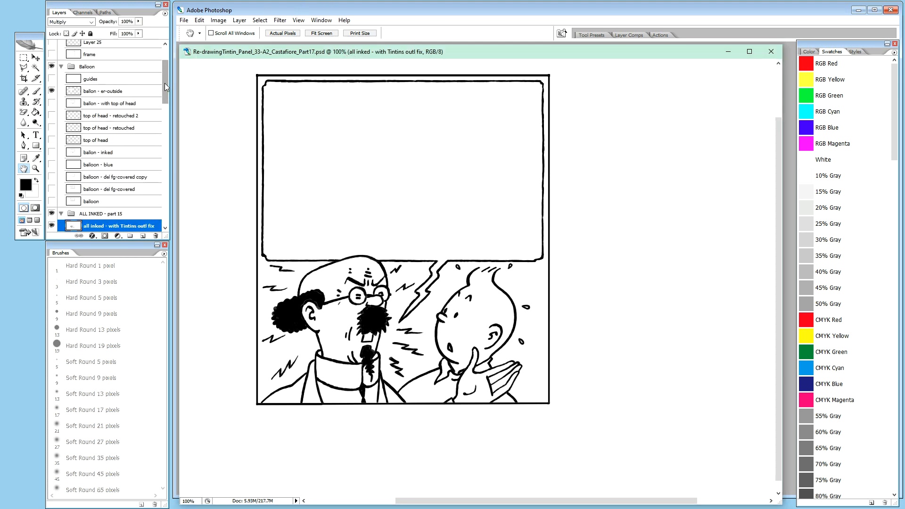
{"action": "left_click_drag", "start_coordinate": [166, 84], "coordinate": [166, 90]}
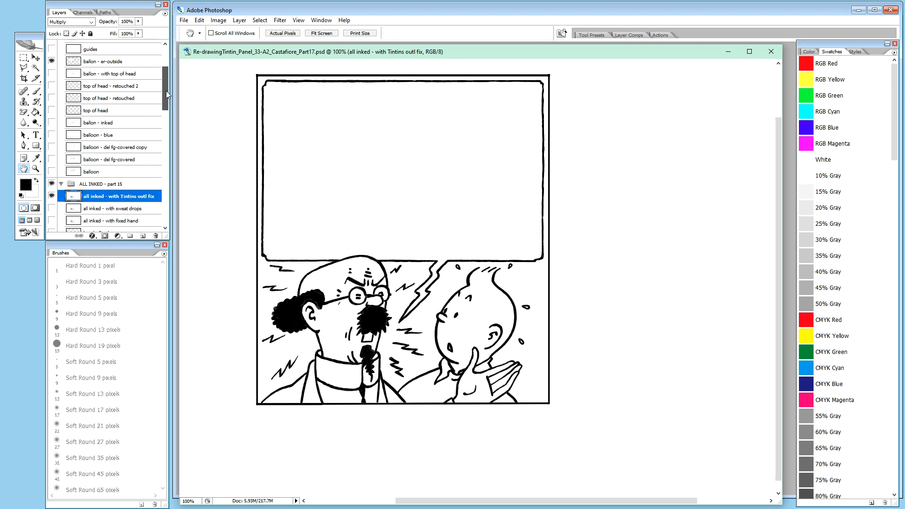
{"action": "left_click", "coordinate": [112, 184]}
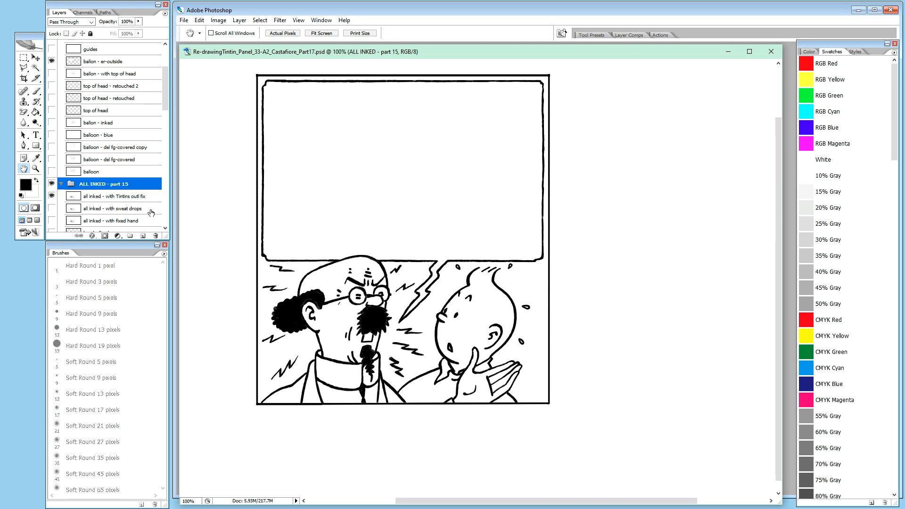
{"action": "left_click", "coordinate": [52, 197]}
{"action": "key", "text": "ctrl+g"}
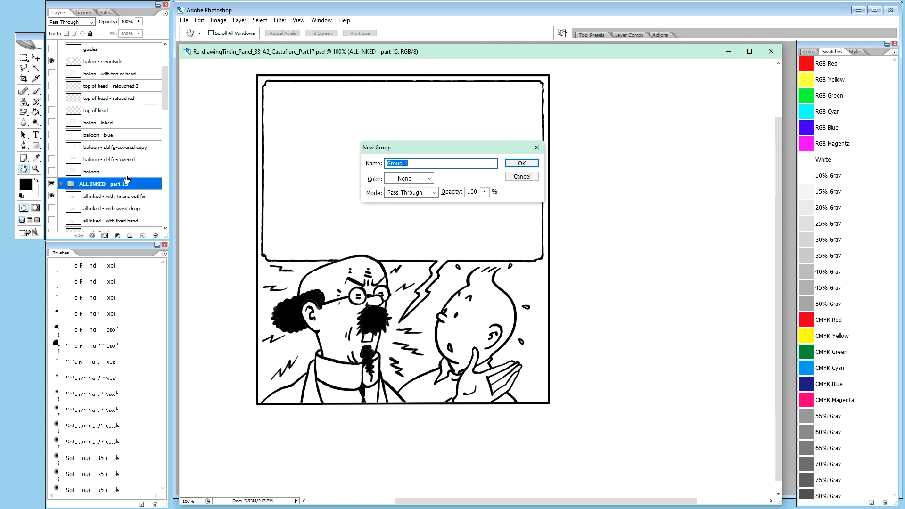
{"action": "type", "text": "XFG"}
{"action": "key", "text": "Return"}
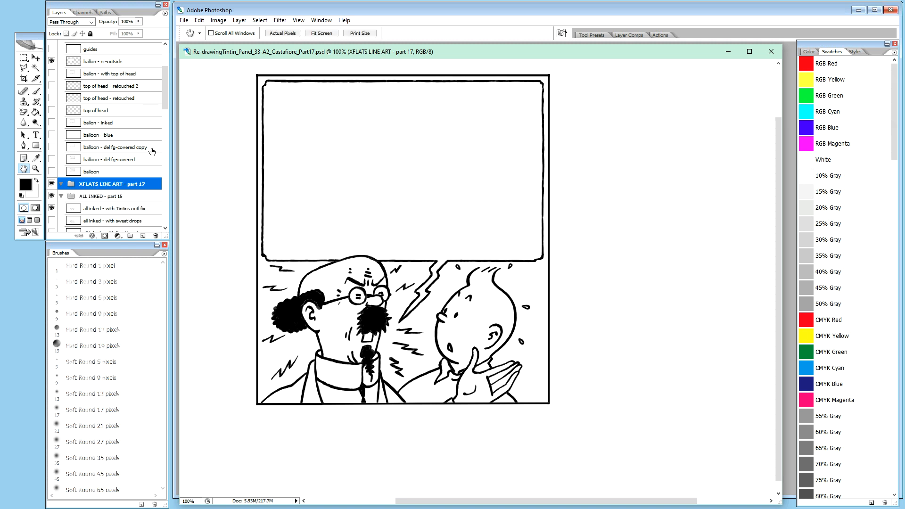
Duplicate the "all inked - with Tintins outl fix" layer into the "XFLATS LINE ART - part 17" group.
{"action": "left_click", "coordinate": [104, 196]}
{"action": "left_click", "coordinate": [126, 183]}
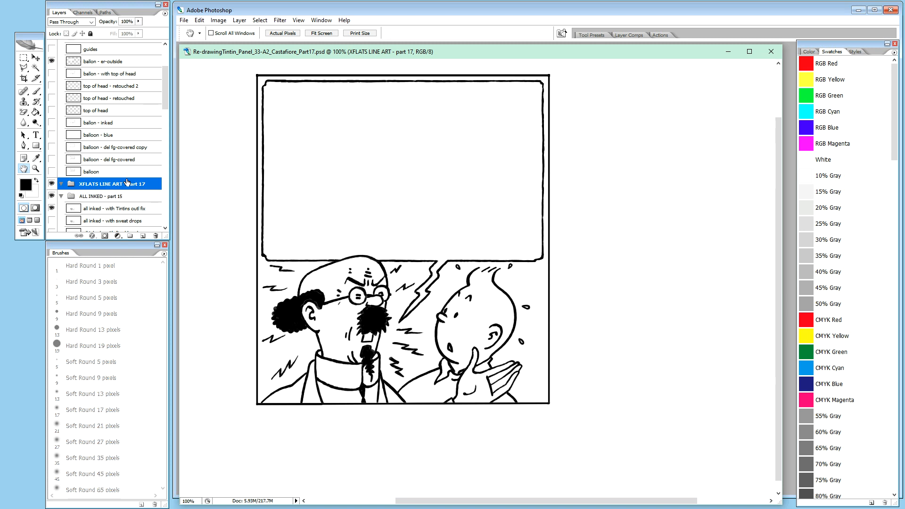
{"action": "left_click", "coordinate": [105, 211]}
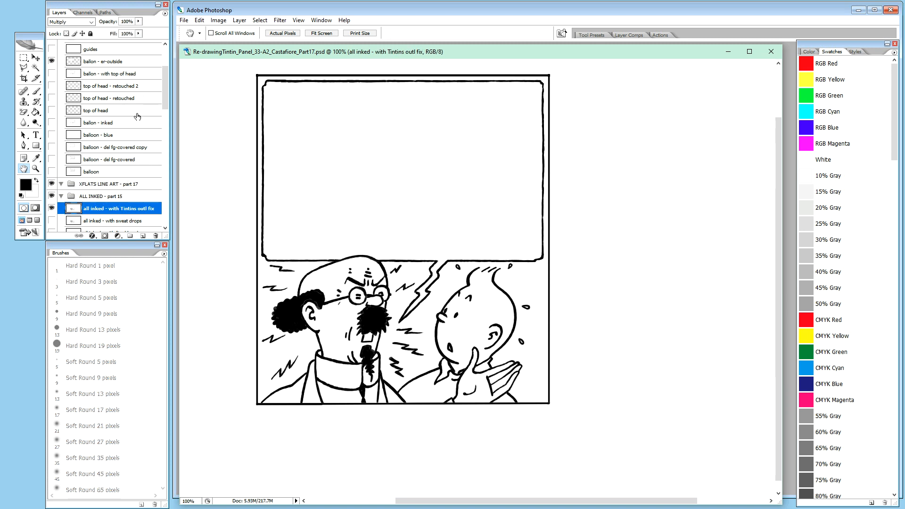
{"action": "left_click_drag", "start_coordinate": [105, 211], "coordinate": [109, 186]}
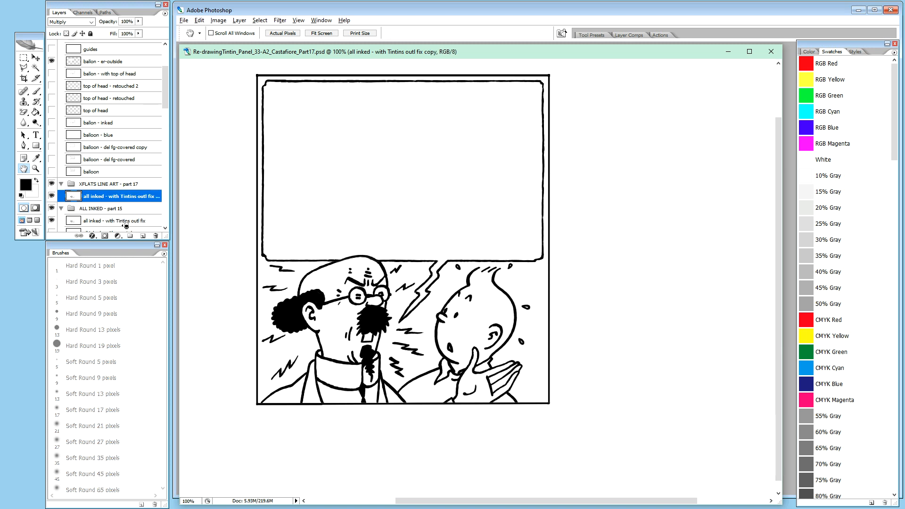
Rename the duplicated layer "xflats line art - start".
{"action": "double_click", "coordinate": [119, 196]}
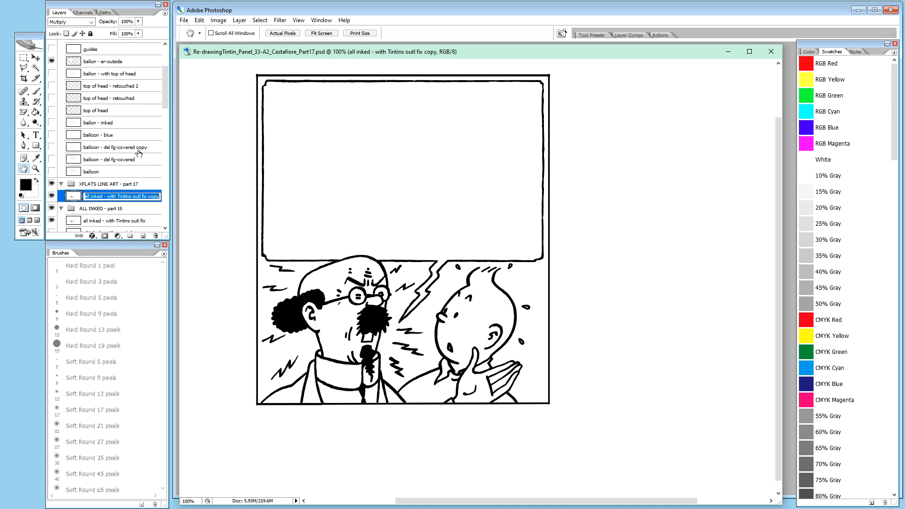
{"action": "type", "text": "xfla"}
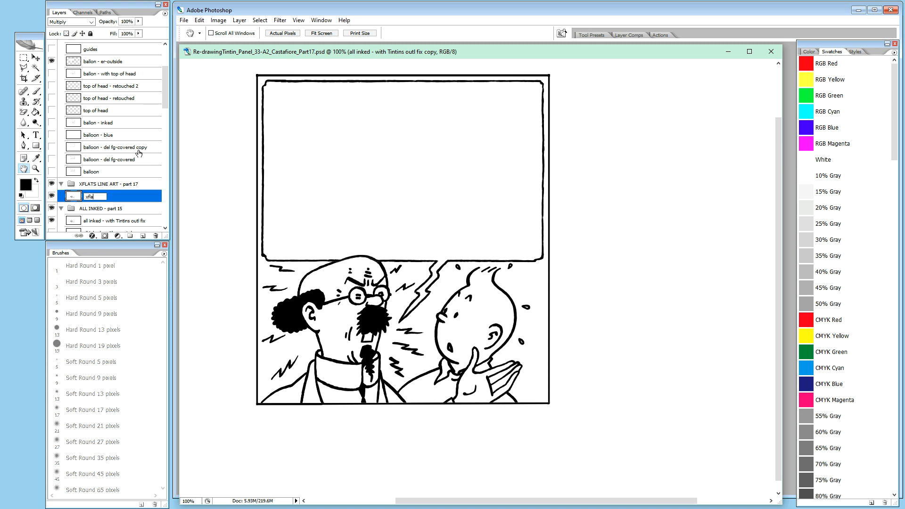
{"action": "type", "text": "ts line art - start"}
{"action": "key", "text": "Return"}
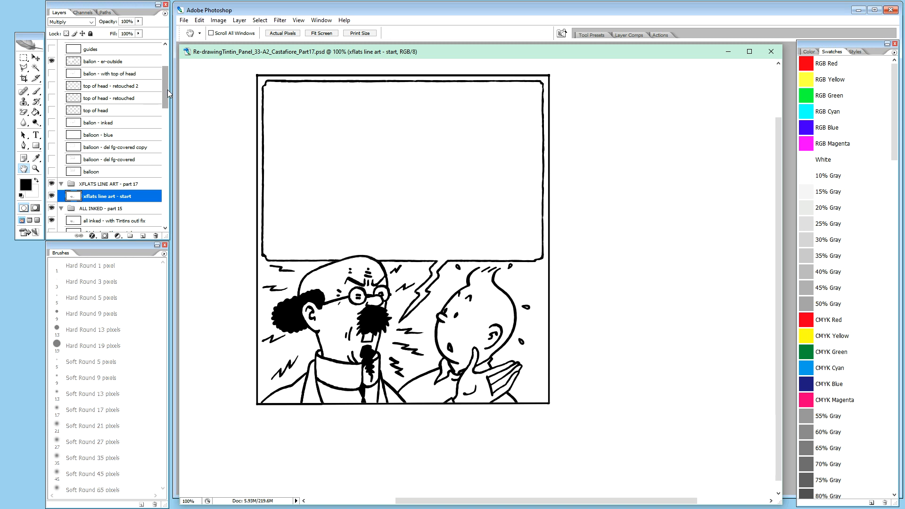
Hide the original "all inked - with Tintins outl fix" layer and the whole "ALL INKED - part 15" group.
{"action": "left_click_drag", "start_coordinate": [166, 90], "coordinate": [166, 95]}
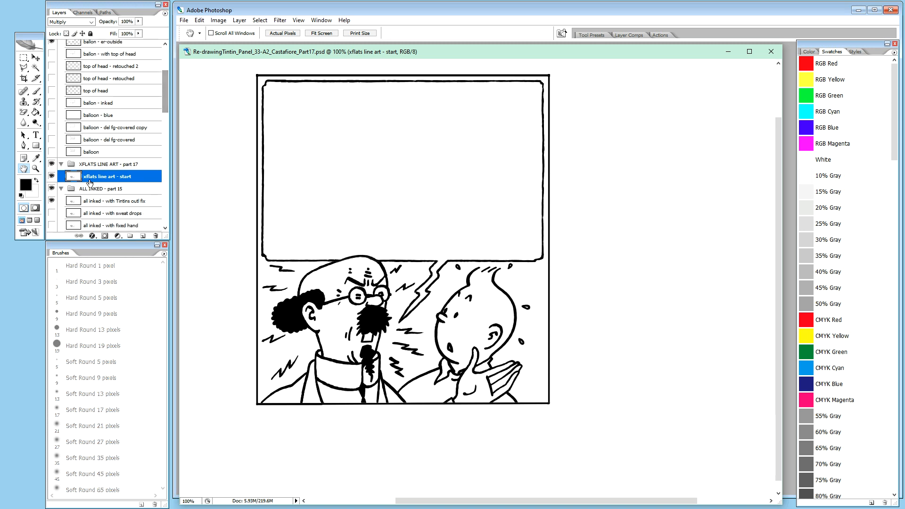
{"action": "left_click", "coordinate": [52, 201]}
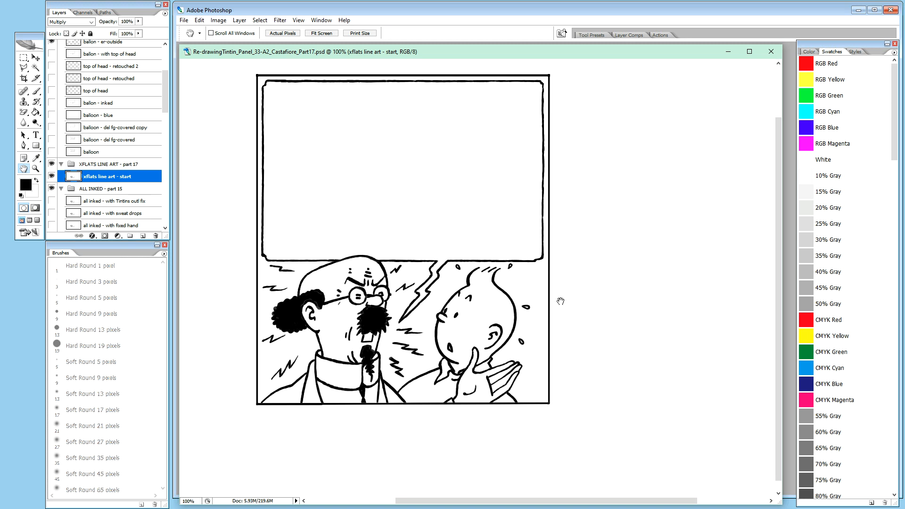
{"action": "left_click", "coordinate": [556, 239], "text": "ctrl"}
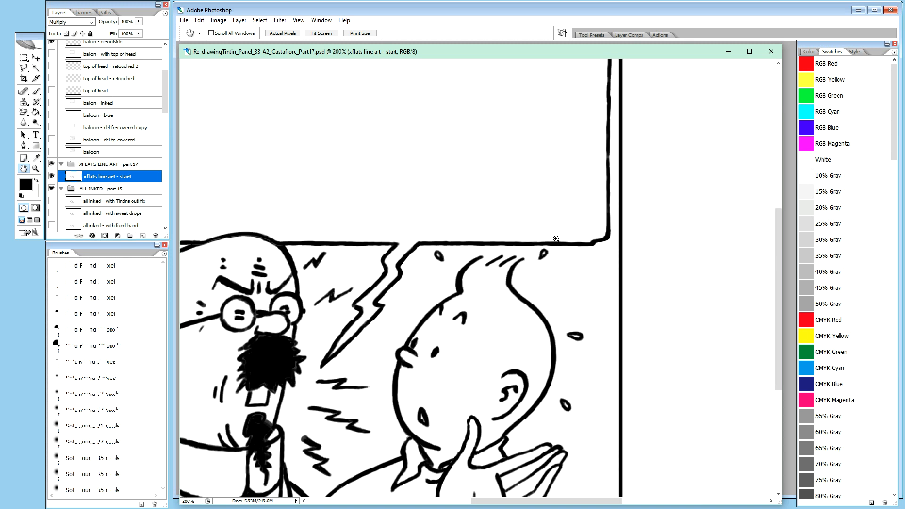
{"action": "left_click", "coordinate": [556, 239], "text": "ctrl"}
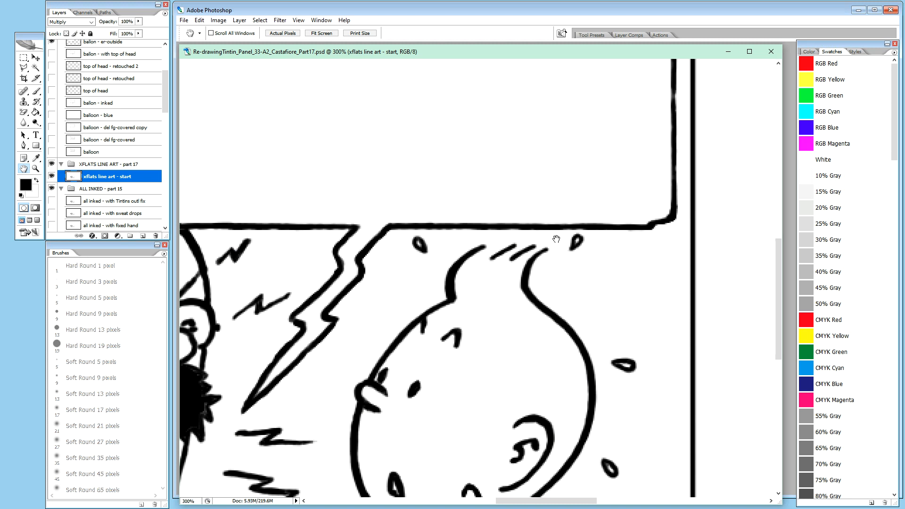
{"action": "scroll", "coordinate": [556, 239], "scroll_direction": "down", "scroll_amount": 1}
{"action": "scroll", "coordinate": [561, 216], "scroll_direction": "left", "scroll_amount": 6}
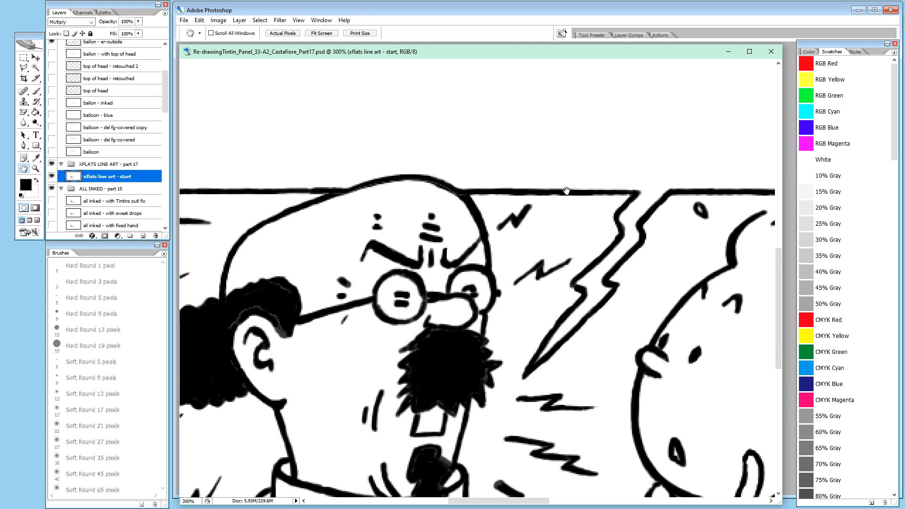
{"action": "left_click_drag", "start_coordinate": [567, 190], "coordinate": [562, 198]}
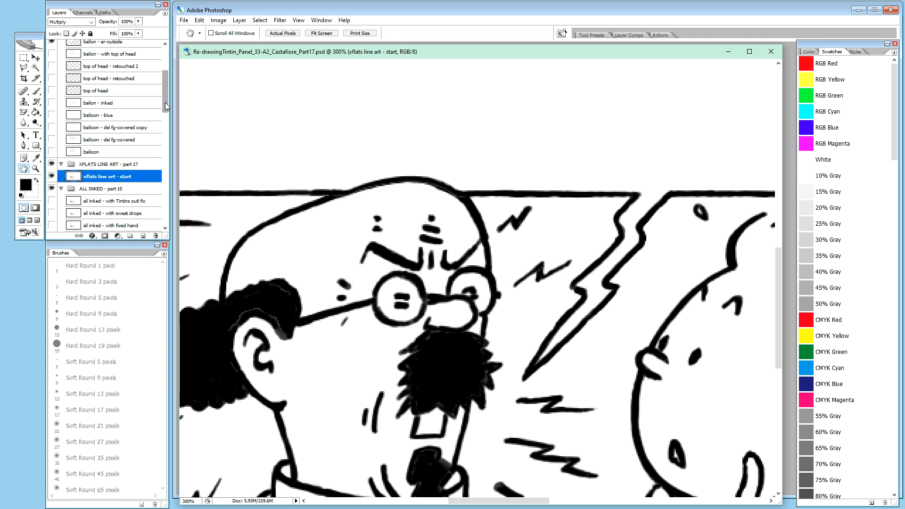
{"action": "left_click", "coordinate": [52, 189]}
Toggle the "xflats line art - start" layer off and on to compare it with the separate balloon outline.
{"action": "left_click", "coordinate": [52, 177]}
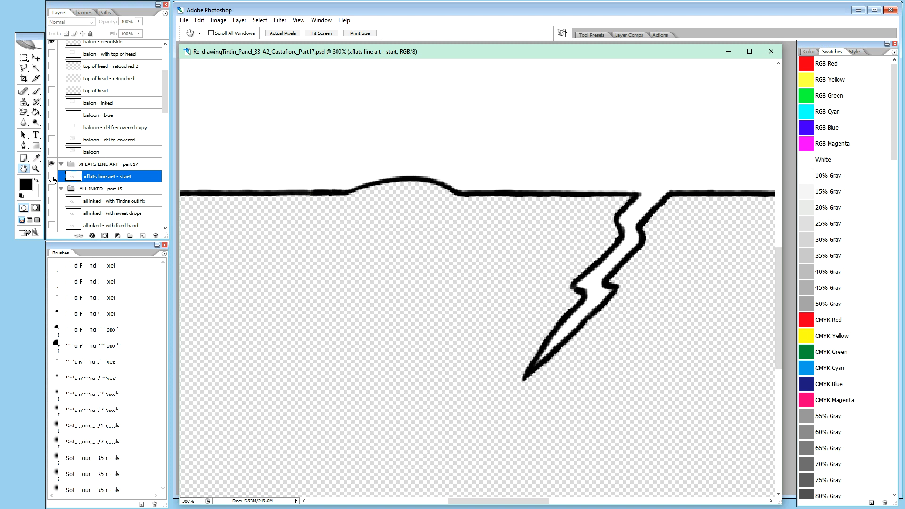
{"action": "left_click", "coordinate": [51, 177]}
{"action": "left_click", "coordinate": [51, 177]}
{"action": "left_click", "coordinate": [52, 176]}
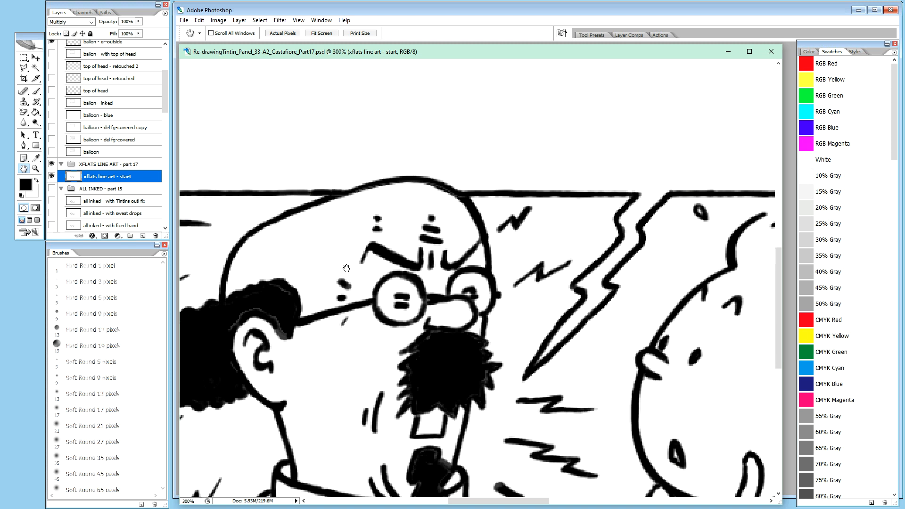
Examine the inked line art of both characters, the panel frame and the speech balloon up close.
{"action": "left_click_drag", "start_coordinate": [360, 262], "coordinate": [463, 198]}
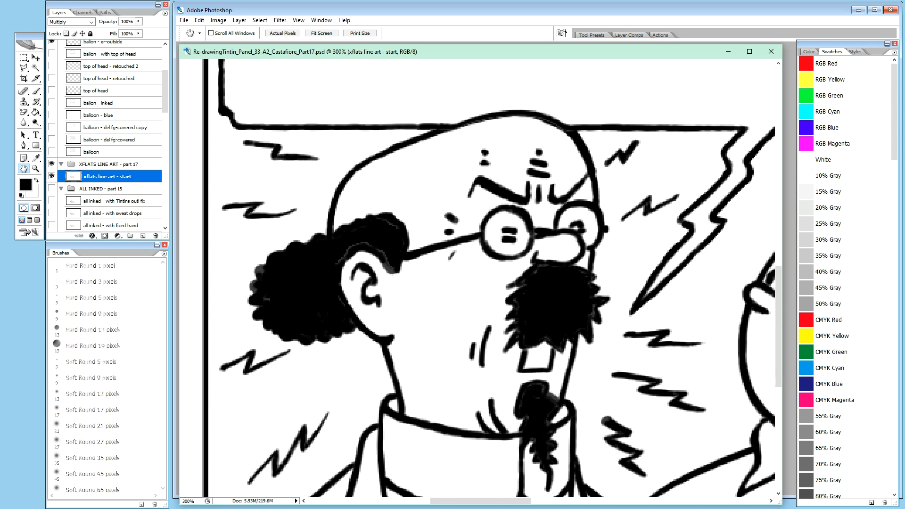
{"action": "key", "text": "ctrl+Tab"}
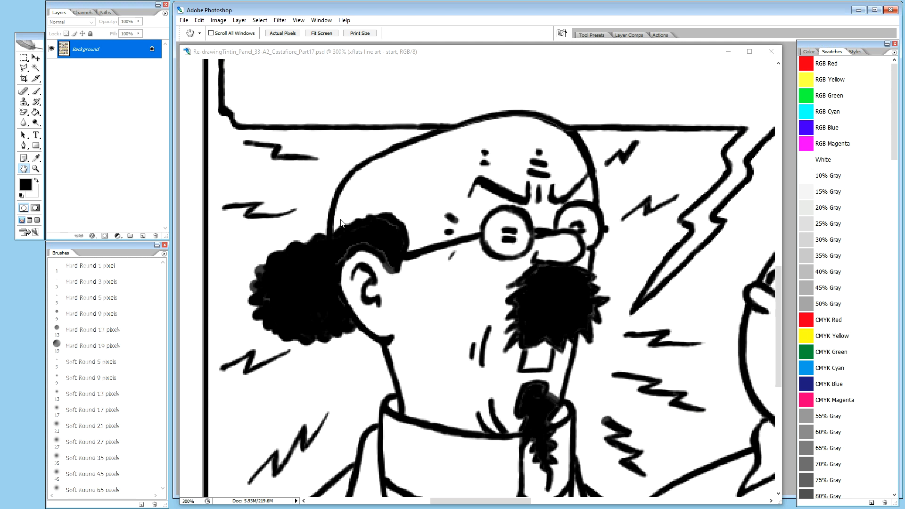
{"action": "left_click", "coordinate": [419, 52]}
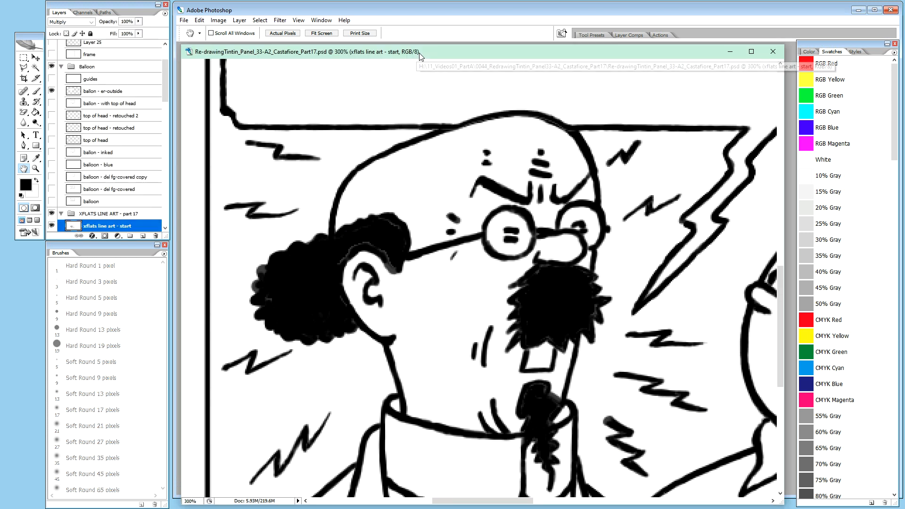
{"action": "key", "text": "ctrl+minus"}
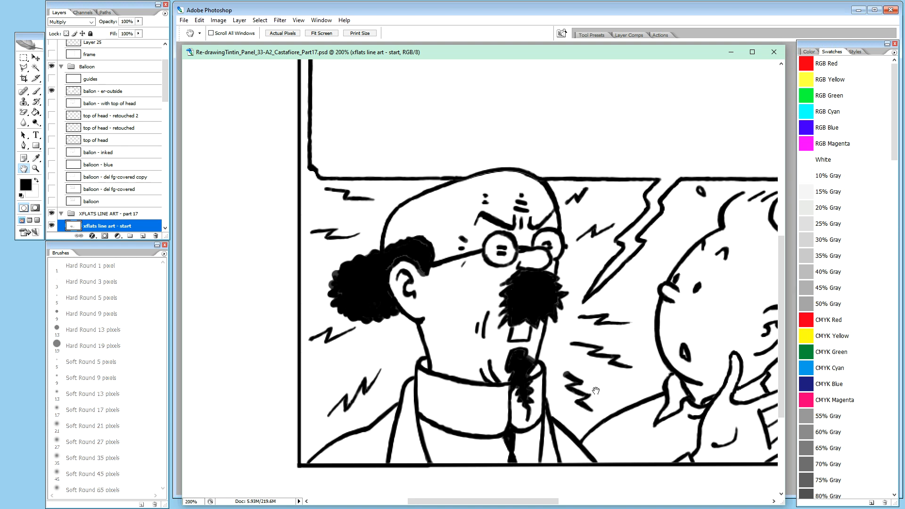
{"action": "left_click_drag", "start_coordinate": [557, 283], "coordinate": [386, 274]}
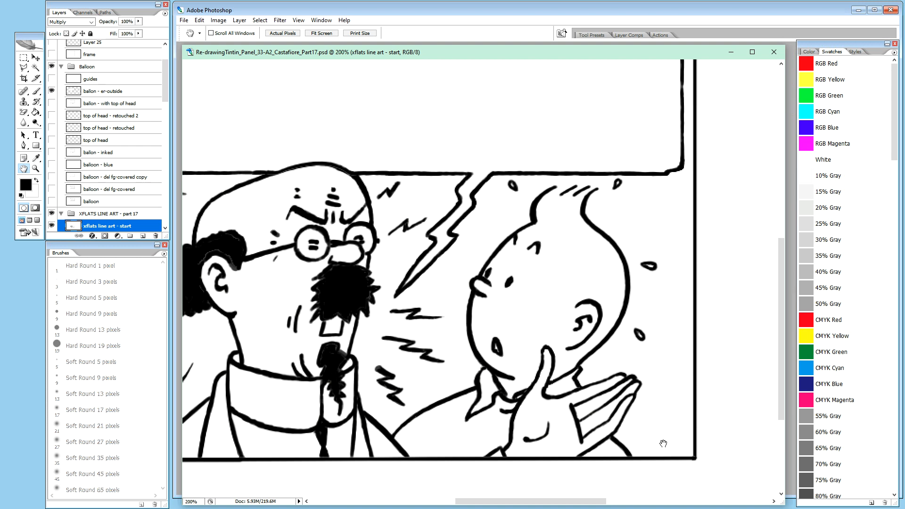
{"action": "left_click_drag", "start_coordinate": [599, 172], "coordinate": [625, 427]}
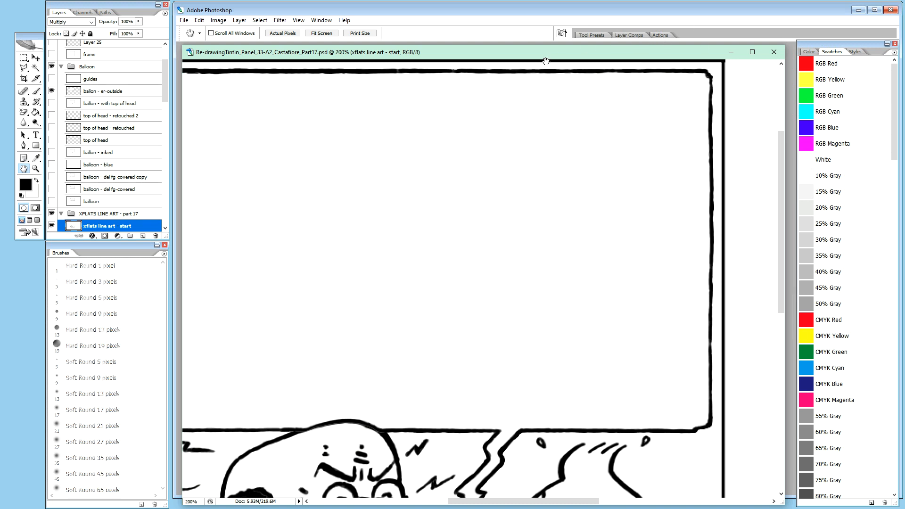
{"action": "left_click_drag", "start_coordinate": [348, 223], "coordinate": [534, 214]}
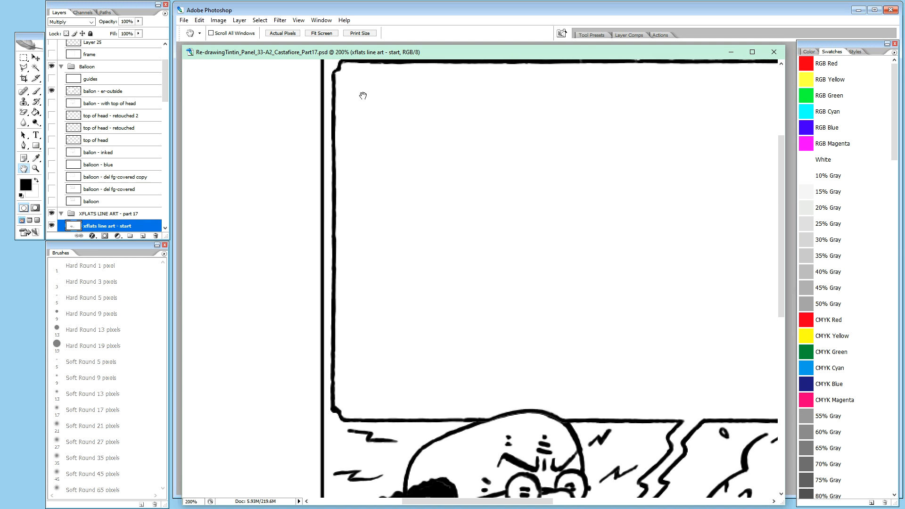
Check the balloon outline, panel border and both characters' line art at 100% and 200% before preparing the flats.
{"action": "left_click_drag", "start_coordinate": [363, 95], "coordinate": [360, 117]}
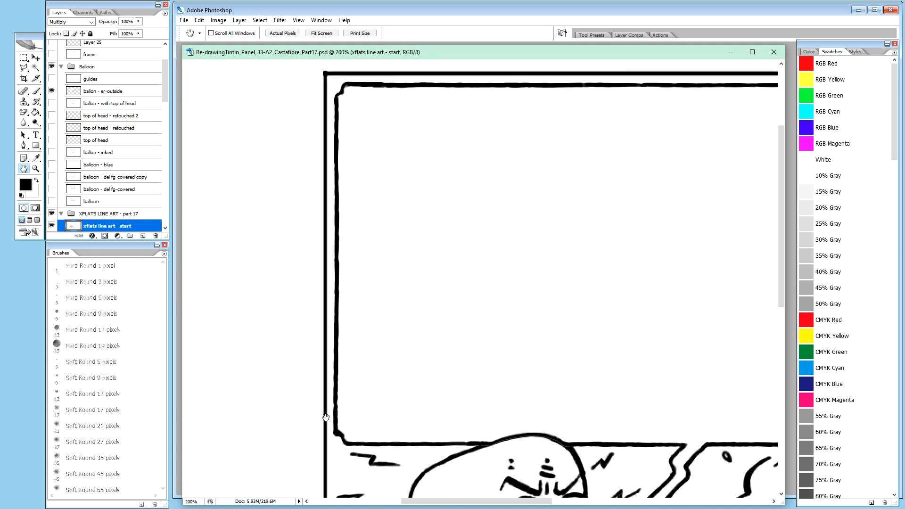
{"action": "left_click_drag", "start_coordinate": [408, 380], "coordinate": [304, 53]}
{"action": "left_click_drag", "start_coordinate": [482, 188], "coordinate": [473, 191]}
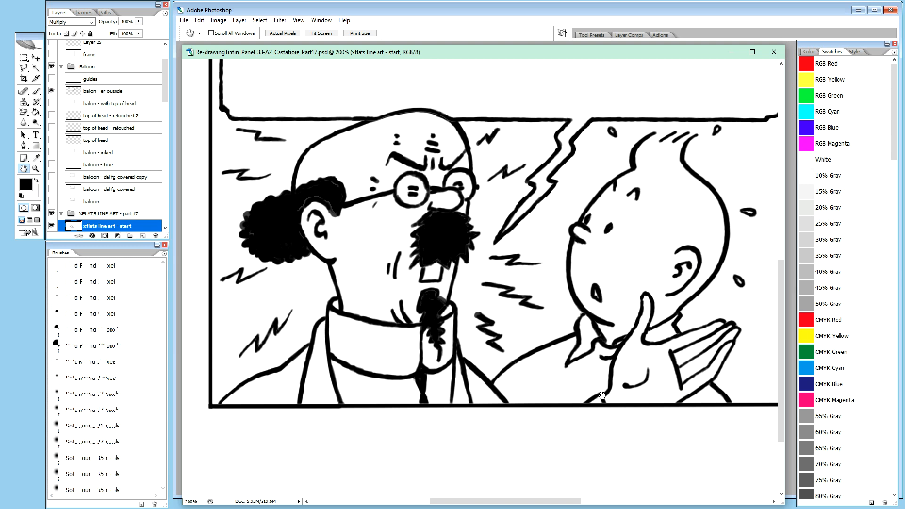
{"action": "left_click_drag", "start_coordinate": [627, 292], "coordinate": [524, 288]}
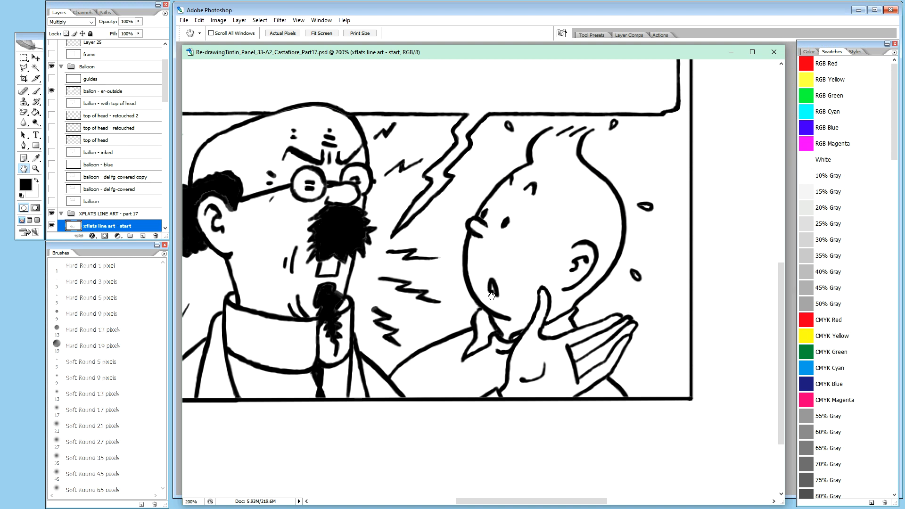
{"action": "left_click_drag", "start_coordinate": [449, 312], "coordinate": [517, 259]}
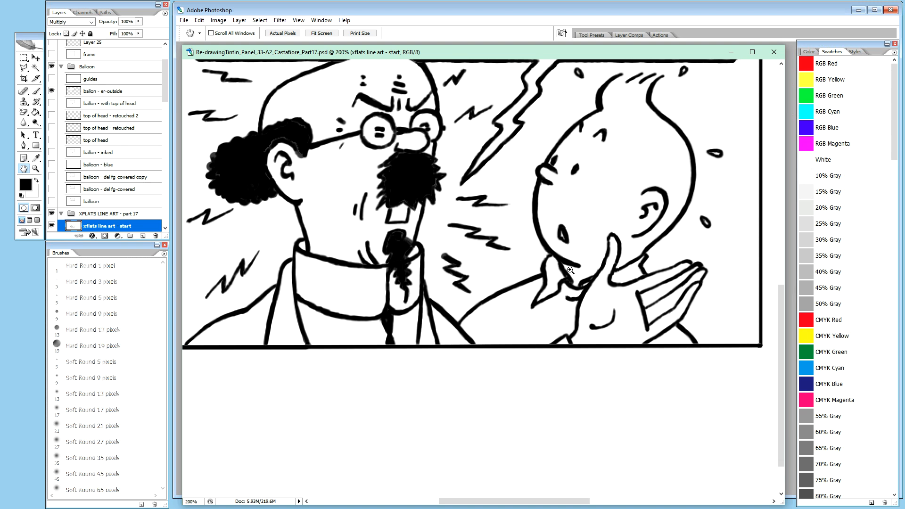
{"action": "key", "text": "ctrl+minus"}
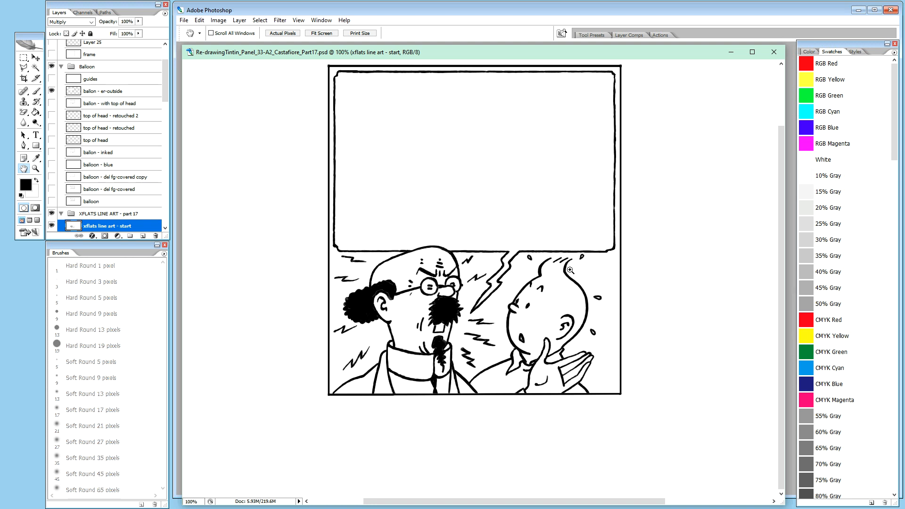
{"action": "left_click", "coordinate": [570, 271]}
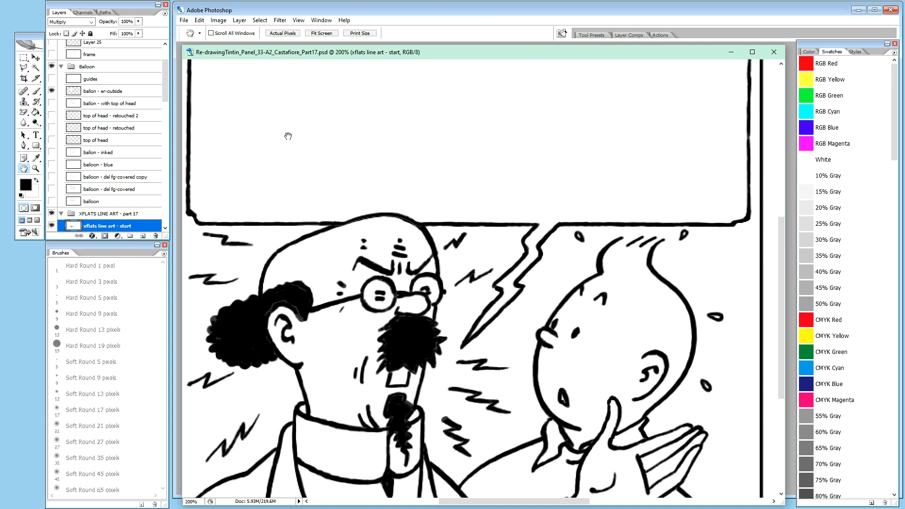
{"action": "left_click_drag", "start_coordinate": [327, 148], "coordinate": [349, 389]}
{"action": "left_click_drag", "start_coordinate": [499, 287], "coordinate": [474, 95]}
{"action": "left_click_drag", "start_coordinate": [455, 269], "coordinate": [472, 187]}
{"action": "mouse_move", "coordinate": [450, 241]}
{"action": "left_mouse_down"}
{"action": "mouse_move", "coordinate": [510, 244]}
{"action": "mouse_move", "coordinate": [462, 244]}
{"action": "left_mouse_up"}
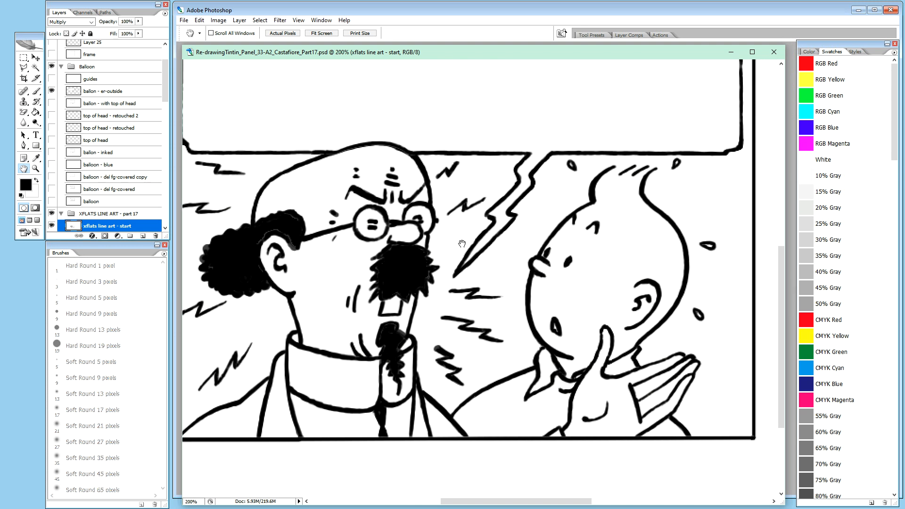
{"action": "left_click_drag", "start_coordinate": [462, 244], "coordinate": [469, 247]}
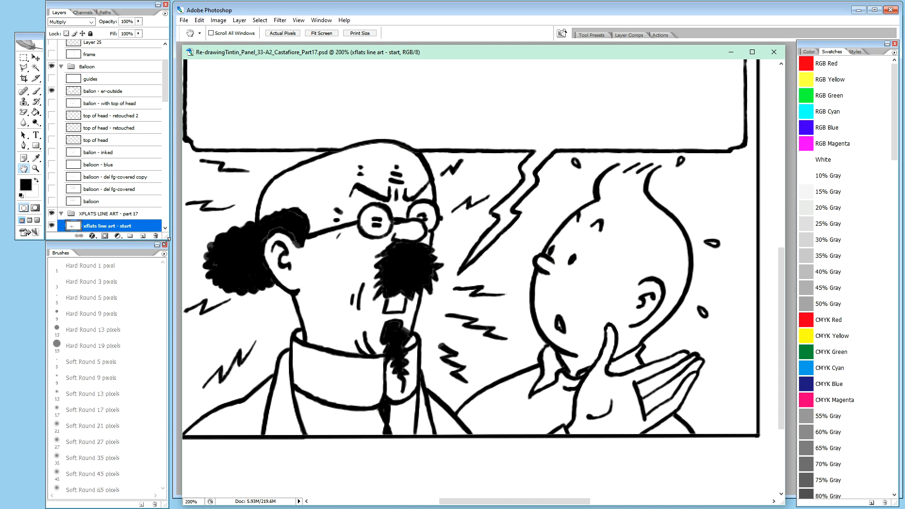
{"action": "left_click_drag", "start_coordinate": [396, 188], "coordinate": [462, 198]}
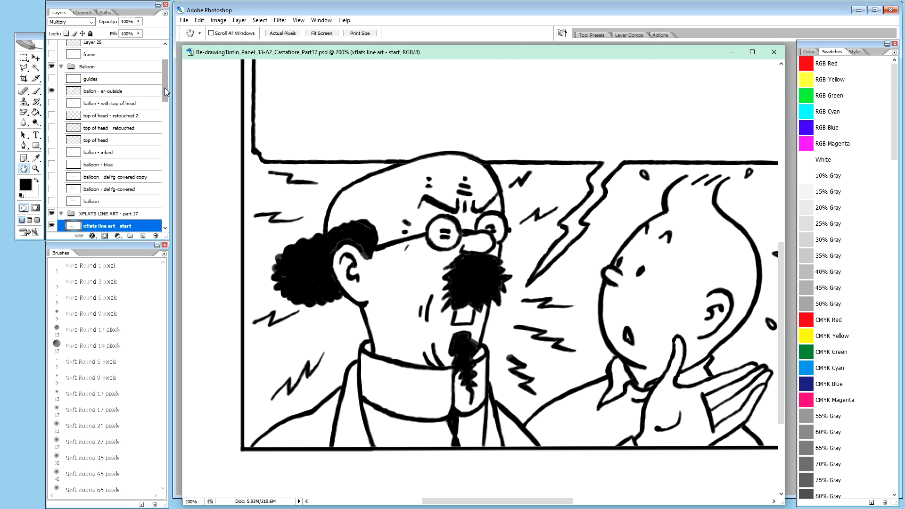
Duplicate the "frame - er-inside" layer into the "XFLATS LINE ART - part 17" group, above "xflats line art - start".
{"action": "left_click_drag", "start_coordinate": [165, 89], "coordinate": [166, 72]}
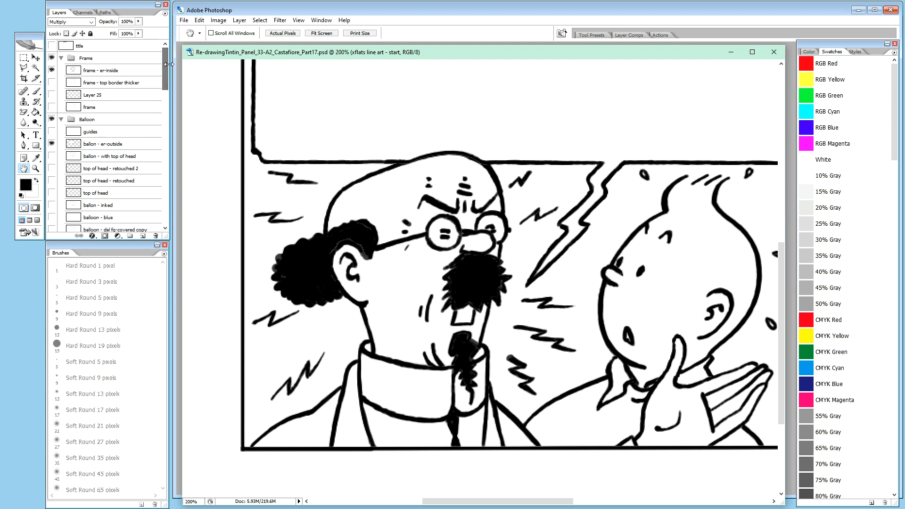
{"action": "left_click", "coordinate": [118, 73]}
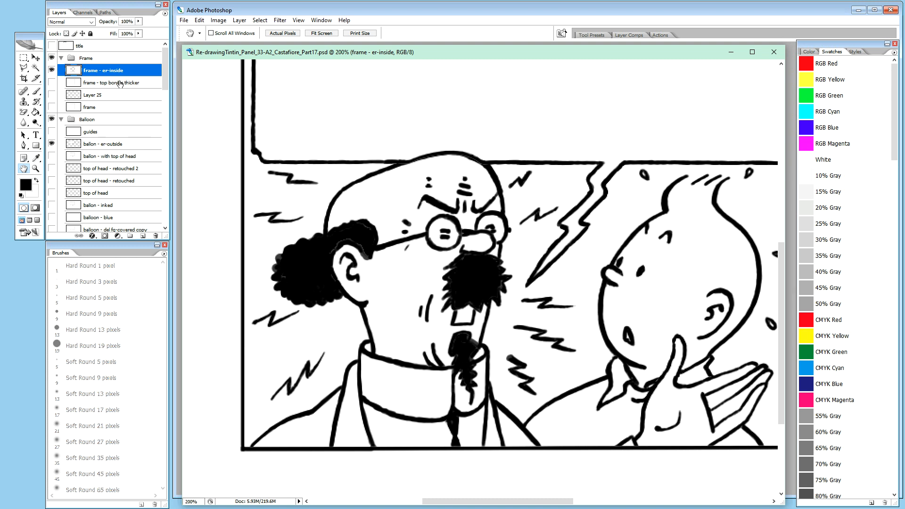
{"action": "left_click", "coordinate": [52, 70], "text": "alt"}
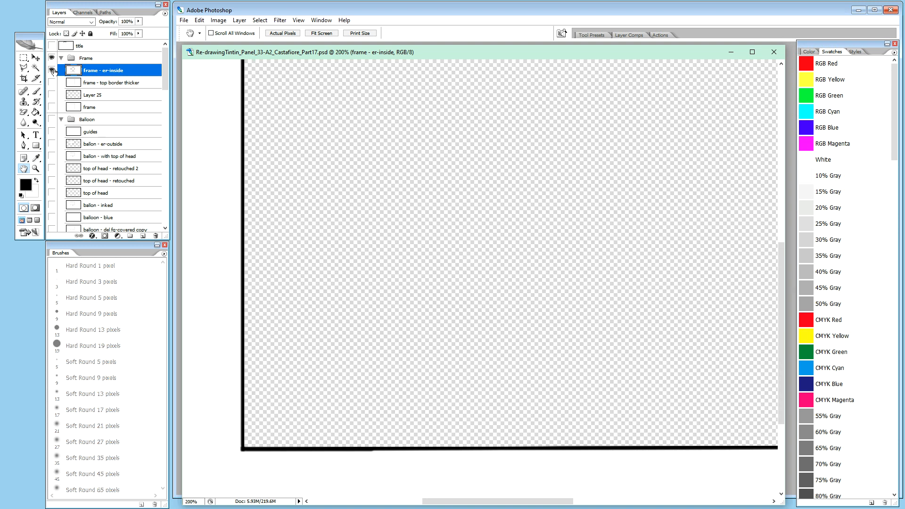
{"action": "left_click", "coordinate": [52, 71], "text": "alt"}
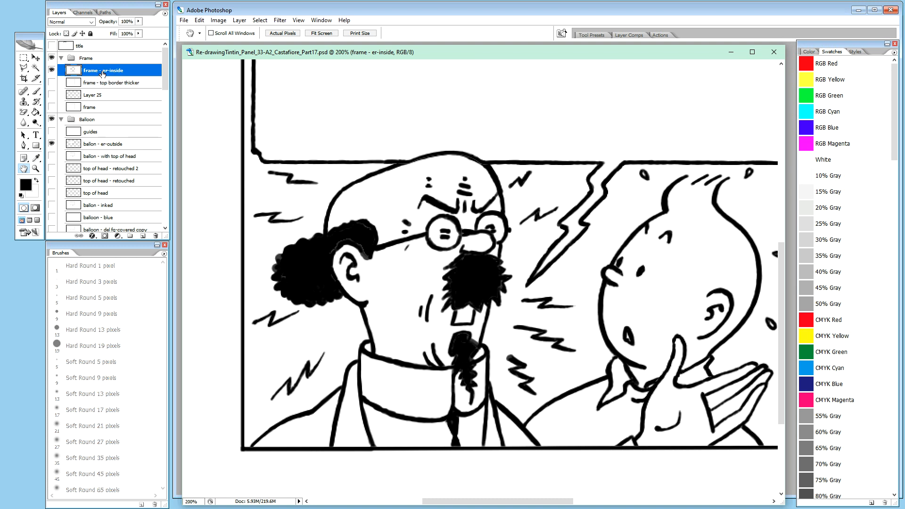
{"action": "left_click_drag", "start_coordinate": [102, 72], "coordinate": [99, 150]}
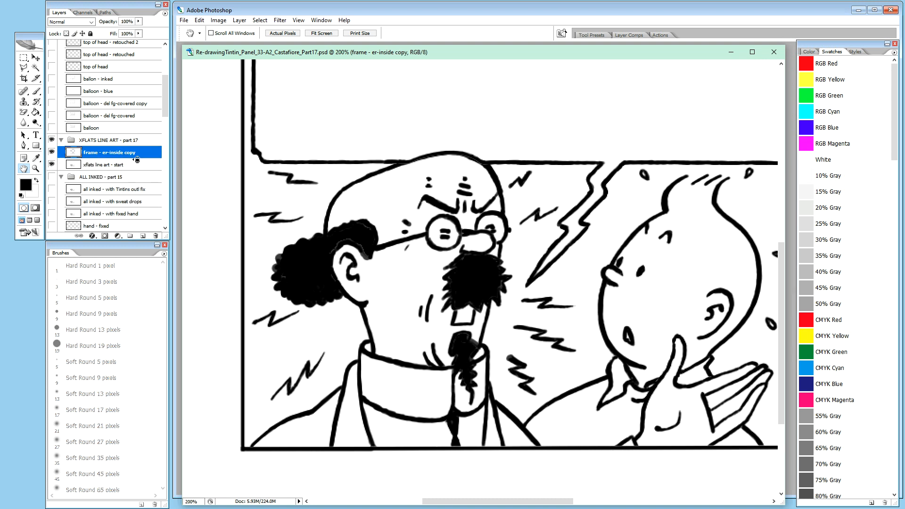
Toggle the original "ballon - er-outside" and "frame - er-inside" layers off and on to check what each contributes to the panel.
{"action": "scroll", "coordinate": [164, 91], "scroll_direction": "up", "scroll_amount": 4}
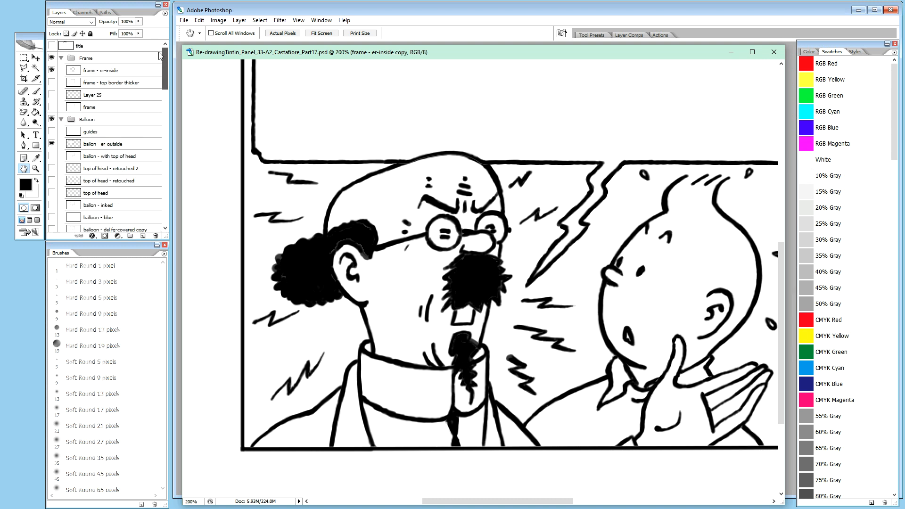
{"action": "left_click", "coordinate": [52, 144]}
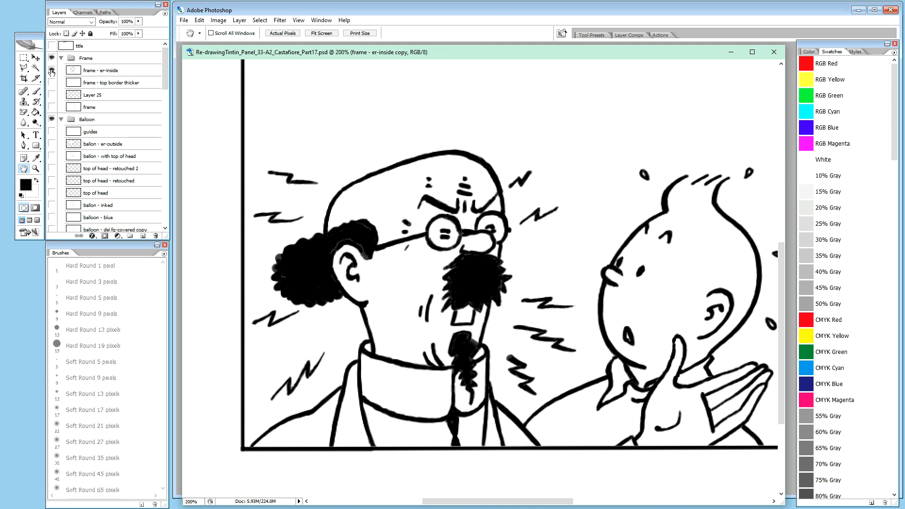
{"action": "left_click", "coordinate": [52, 70]}
{"action": "mouse_move", "coordinate": [165, 69]}
{"action": "left_mouse_down"}
{"action": "mouse_move", "coordinate": [167, 95]}
{"action": "mouse_move", "coordinate": [163, 64]}
{"action": "left_mouse_up"}
{"action": "left_click", "coordinate": [51, 144]}
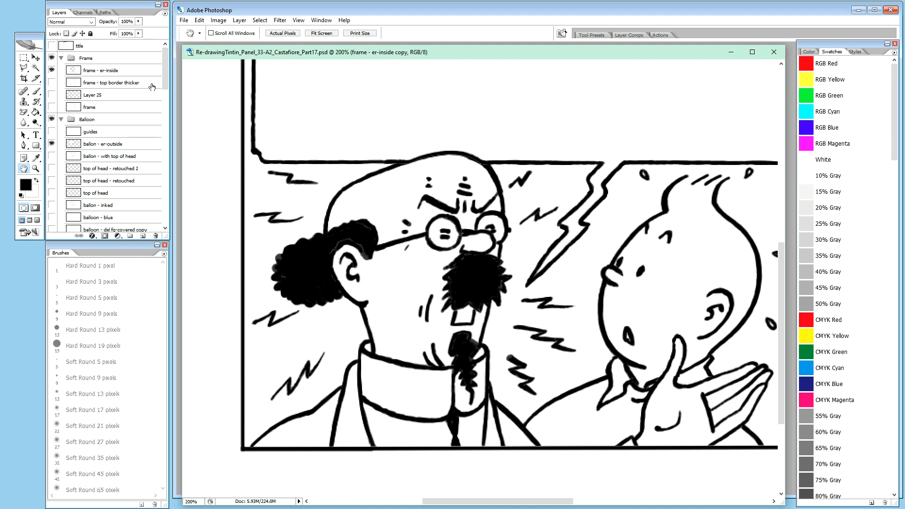
Isolate the "frame - er-inside copy" layer and view the whole canvas.
{"action": "left_click_drag", "start_coordinate": [165, 75], "coordinate": [165, 101]}
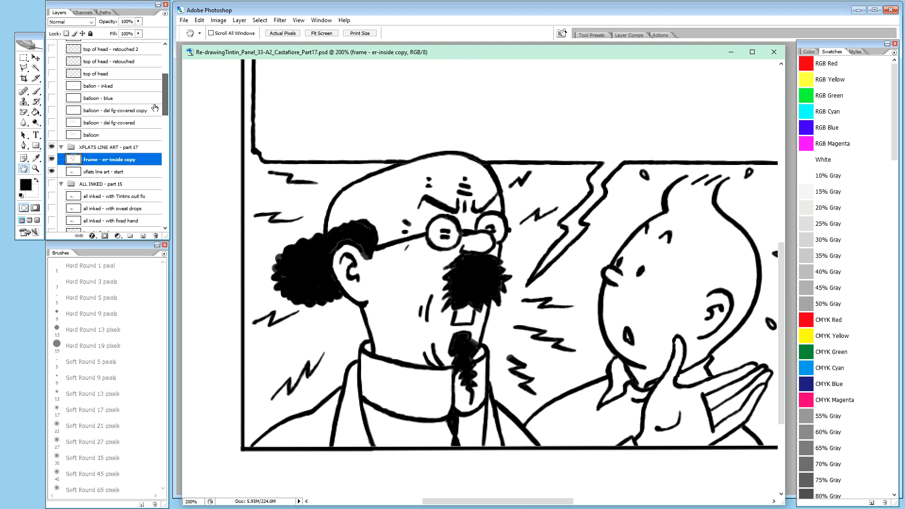
{"action": "left_click", "coordinate": [52, 160], "text": "alt"}
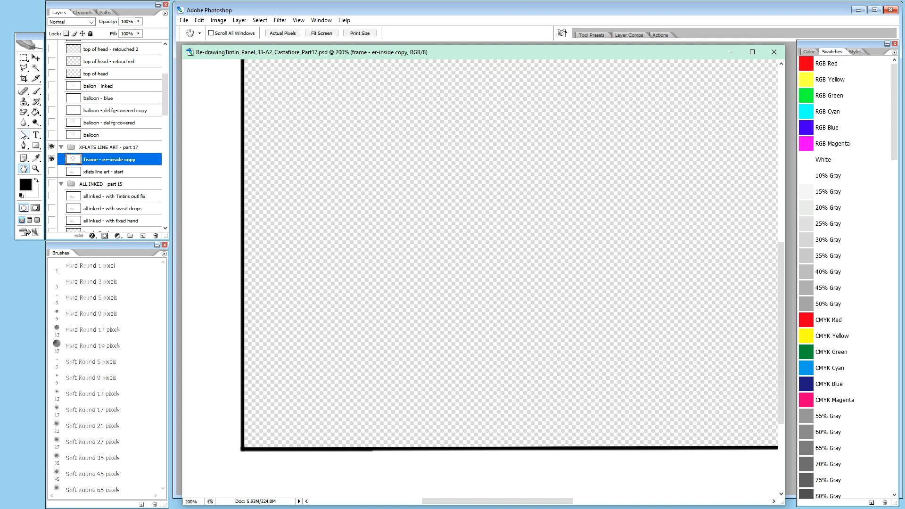
{"action": "double_click", "coordinate": [23, 169]}
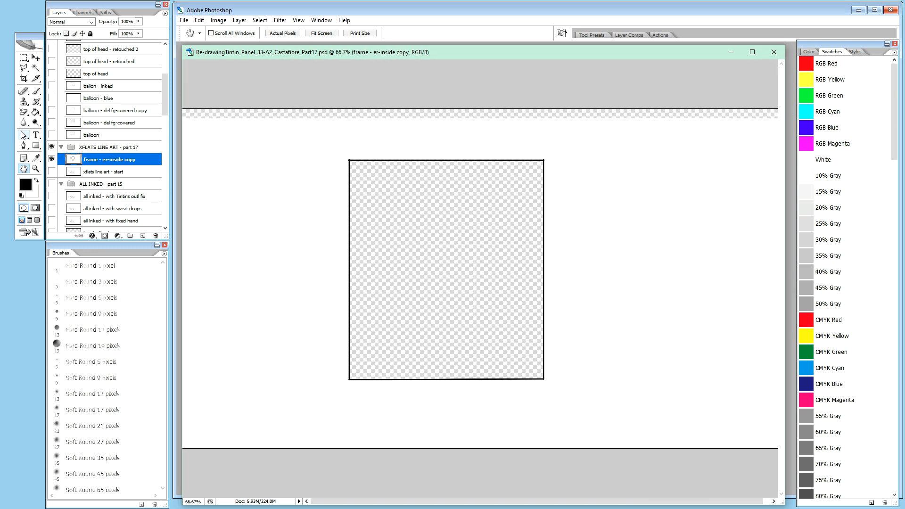
{"action": "key", "text": "ctrl+minus"}
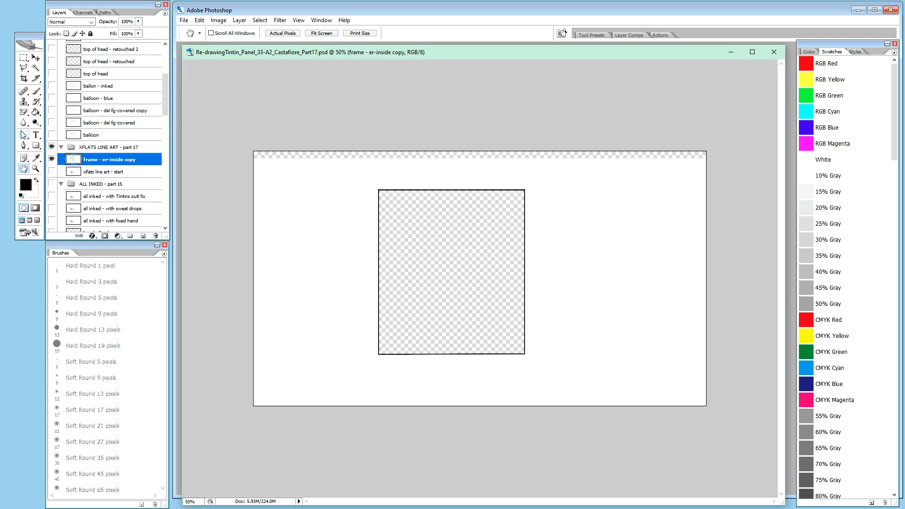
Copy a rectangular area slightly larger than the panel frame to a new layer and hide "frame - er-inside copy".
{"action": "key", "text": "m"}
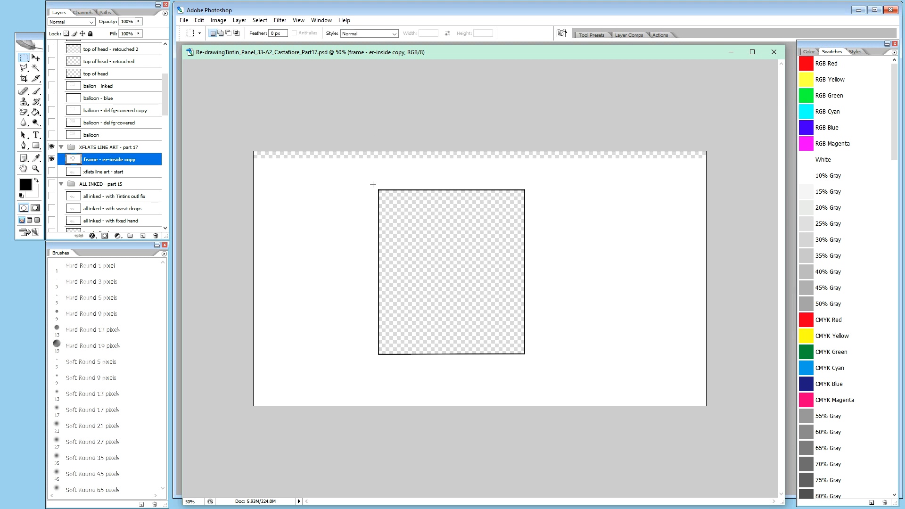
{"action": "left_click_drag", "start_coordinate": [450, 268], "coordinate": [528, 358]}
{"action": "left_click_drag", "start_coordinate": [513, 377], "coordinate": [533, 365]}
{"action": "key", "text": "ctrl+j"}
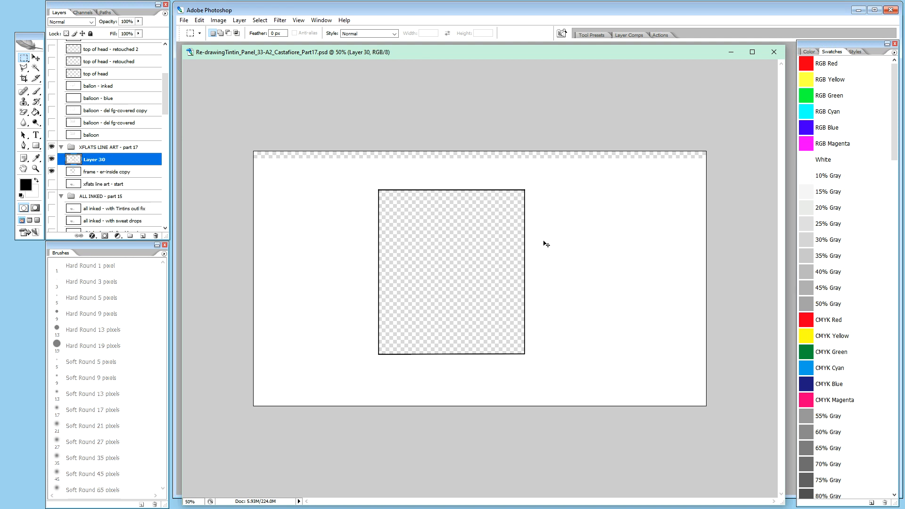
{"action": "left_click", "coordinate": [52, 171]}
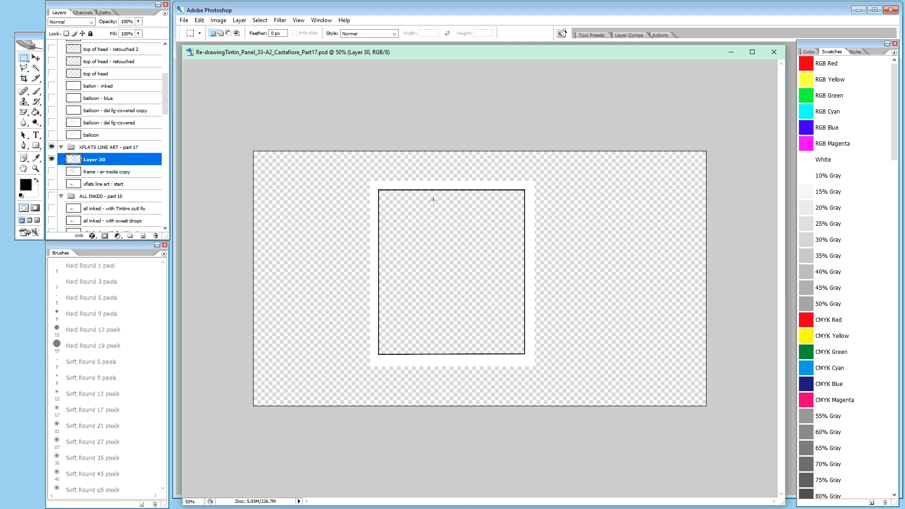
Scale the newly copied frame layer up proportionally to 109.2%.
{"action": "key", "text": "v"}
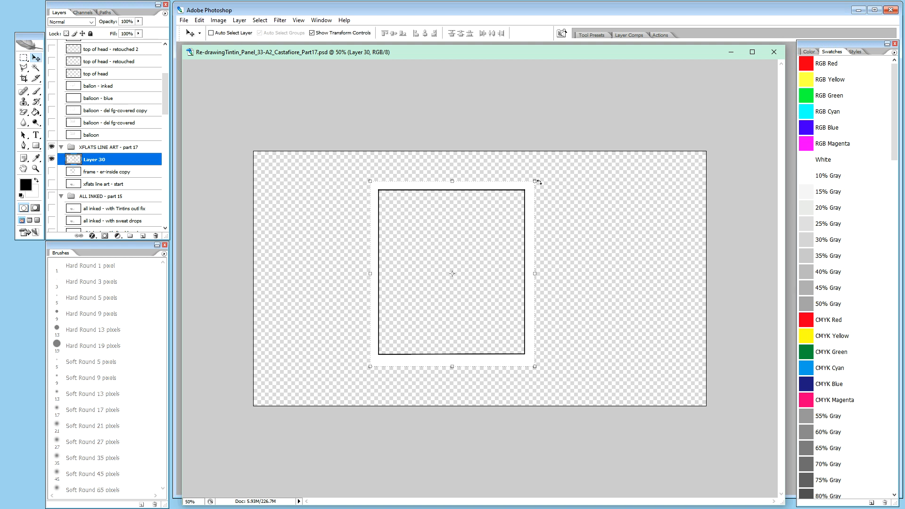
{"action": "left_click_drag", "start_coordinate": [535, 181], "coordinate": [559, 168]}
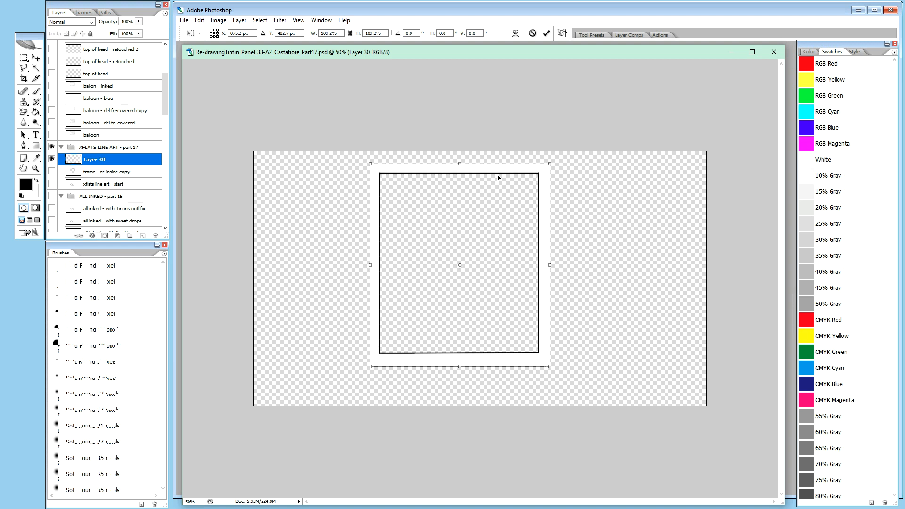
{"action": "key", "text": "Return"}
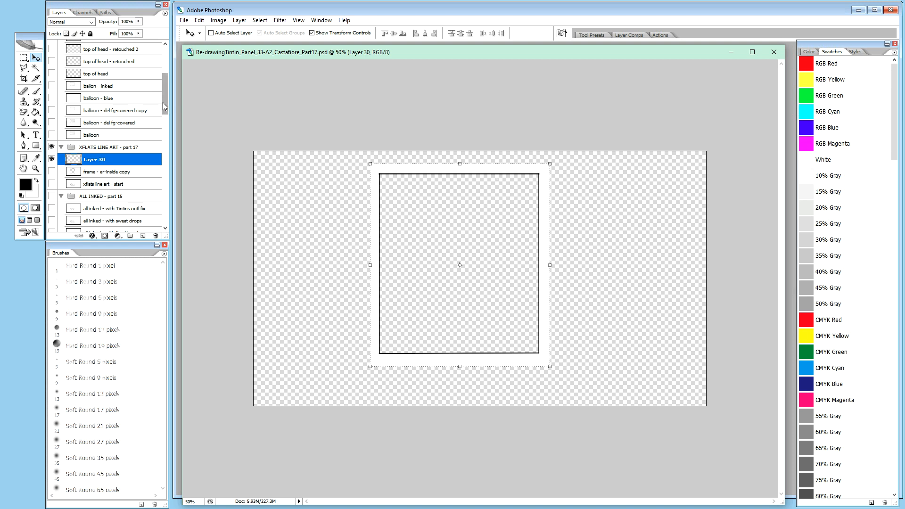
Show the original "frame - er-inside" layer in Multiply mode and centre the enlarged frame around it.
{"action": "scroll", "coordinate": [166, 97], "scroll_direction": "up", "scroll_amount": 3}
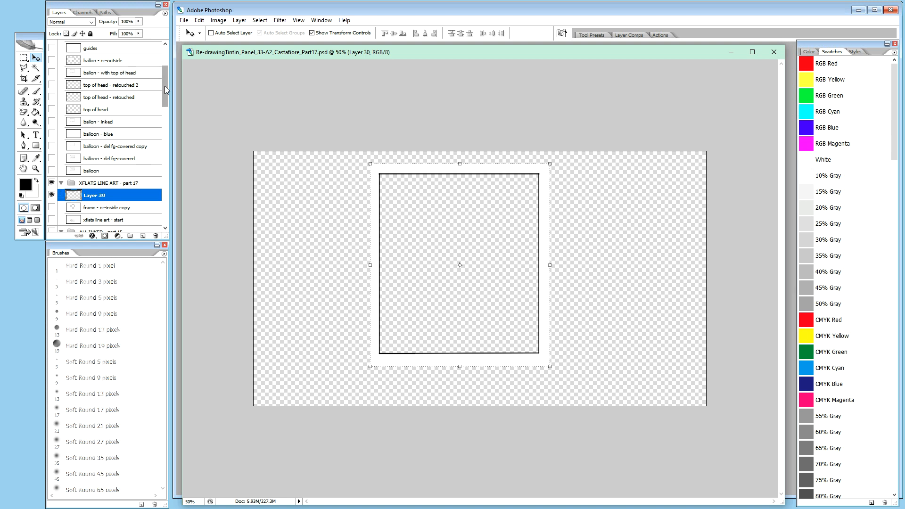
{"action": "scroll", "coordinate": [165, 89], "scroll_direction": "up", "scroll_amount": 7}
{"action": "left_click", "coordinate": [51, 69]}
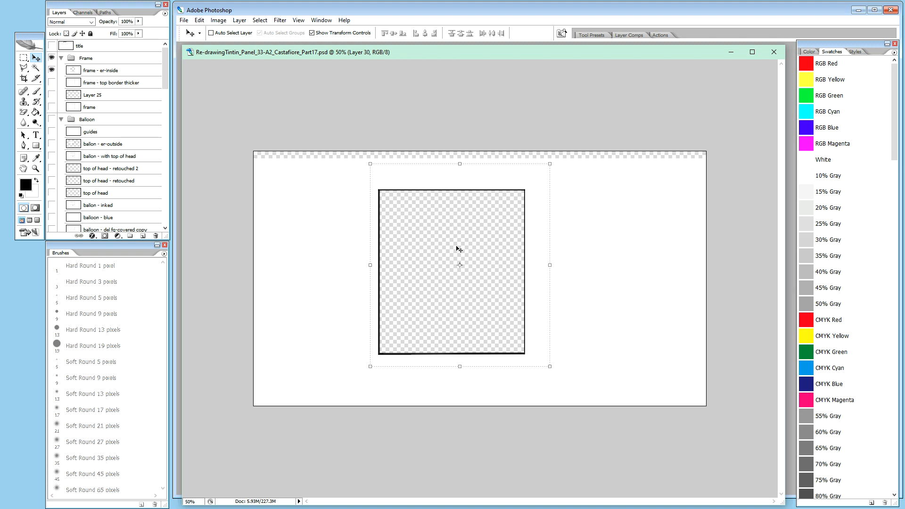
{"action": "left_click_drag", "start_coordinate": [455, 257], "coordinate": [429, 262]}
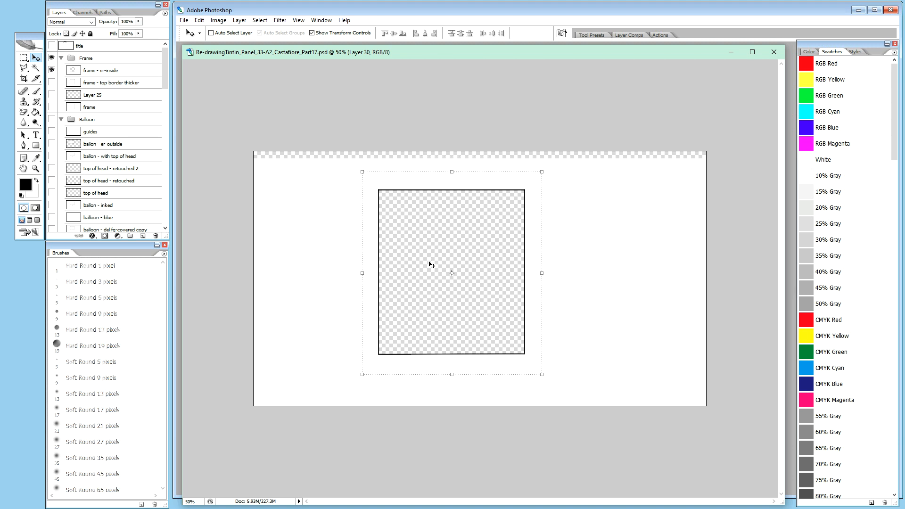
{"action": "left_click", "coordinate": [111, 72]}
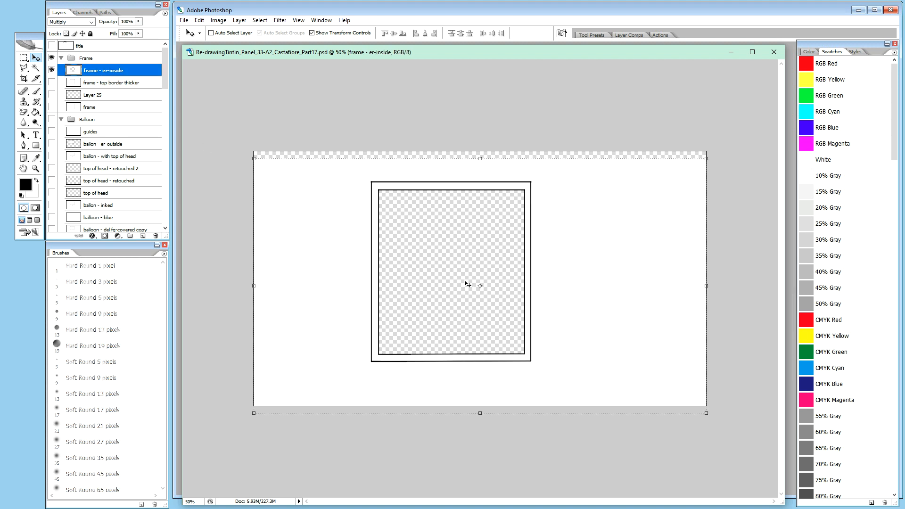
Try shifting the original frame layer slightly, return it to its place, and compare the frames without and with Multiply blending.
{"action": "mouse_move", "coordinate": [465, 280]}
{"action": "left_mouse_down"}
{"action": "mouse_move", "coordinate": [469, 293]}
{"action": "mouse_move", "coordinate": [468, 285]}
{"action": "left_mouse_up"}
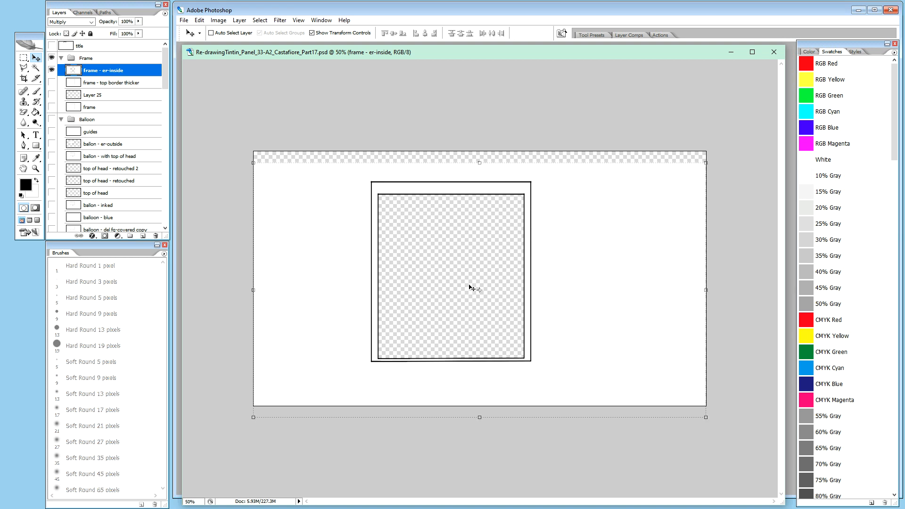
{"action": "left_click_drag", "start_coordinate": [473, 286], "coordinate": [473, 281]}
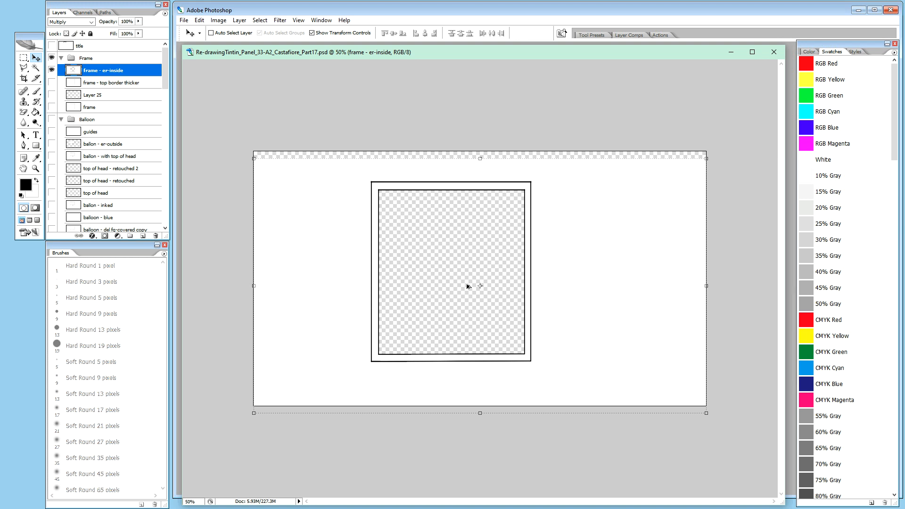
{"action": "key", "text": "alt+comma"}
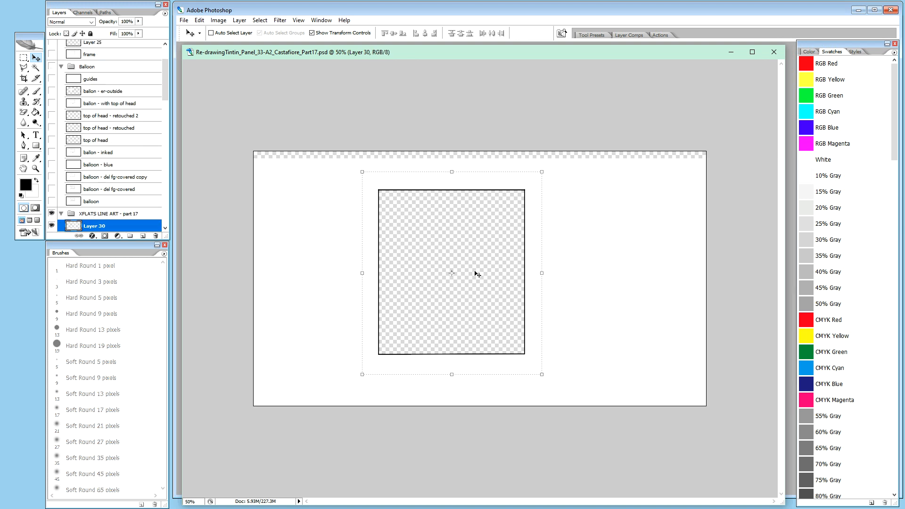
{"action": "key", "text": "alt+period"}
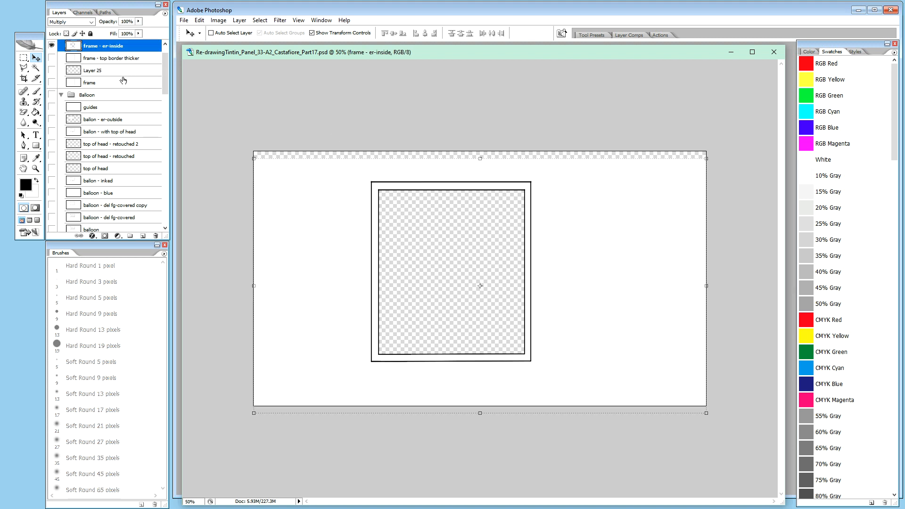
Check the "ballon - er-outside" artwork in the Balloon group by showing it briefly, and hide that layer again.
{"action": "left_click", "coordinate": [53, 108]}
{"action": "left_click", "coordinate": [52, 107]}
{"action": "left_click", "coordinate": [52, 120]}
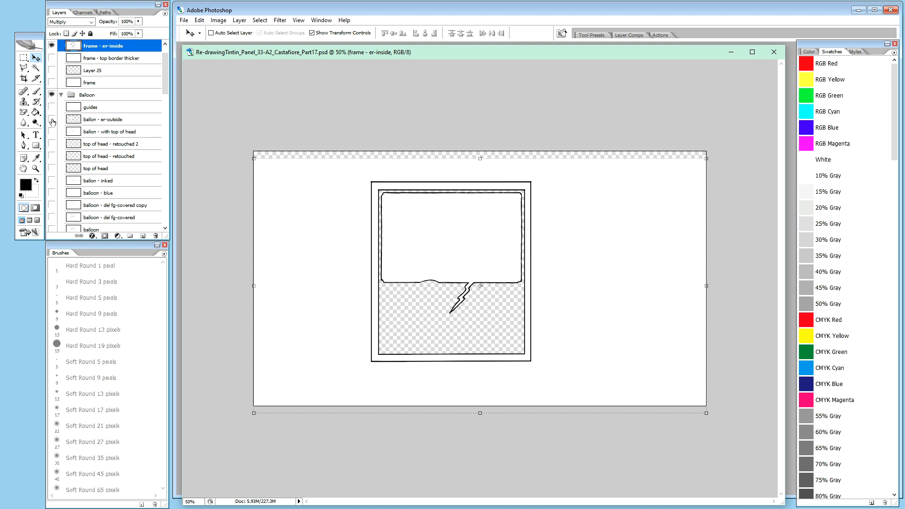
{"action": "left_click", "coordinate": [52, 119]}
Toggle the enlarged frame's Layer 30 to check it, and show the "white" background layer at the bottom of the layer stack.
{"action": "left_click_drag", "start_coordinate": [164, 74], "coordinate": [164, 101]}
{"action": "left_click", "coordinate": [101, 141]}
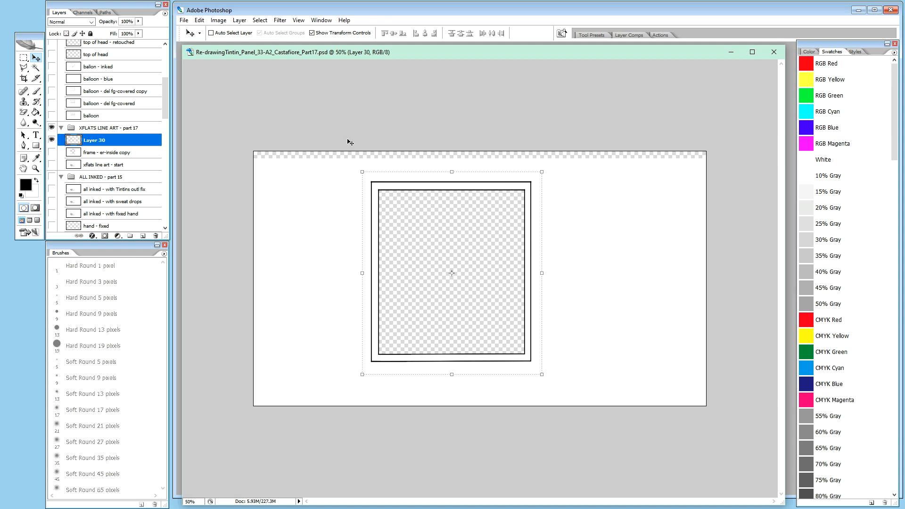
{"action": "left_click", "coordinate": [52, 140]}
{"action": "left_click", "coordinate": [52, 141]}
{"action": "left_click_drag", "start_coordinate": [163, 95], "coordinate": [171, 217]}
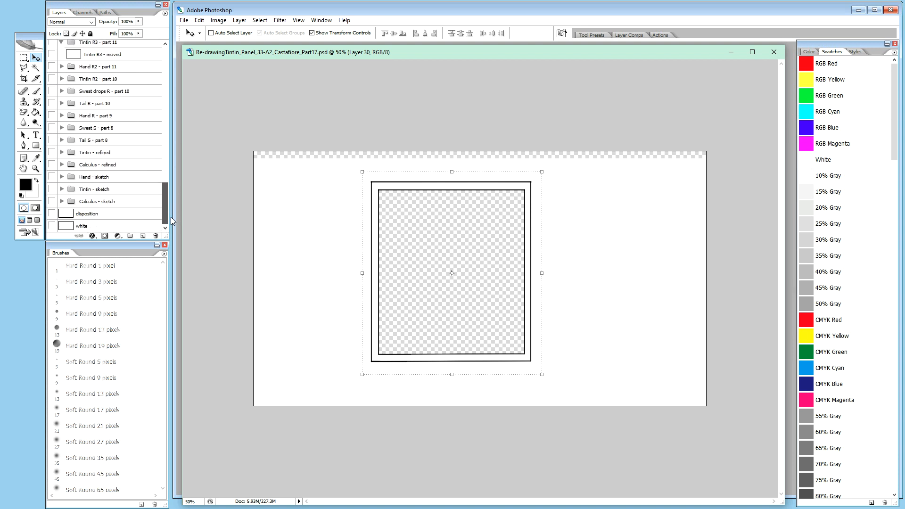
{"action": "left_click", "coordinate": [52, 227]}
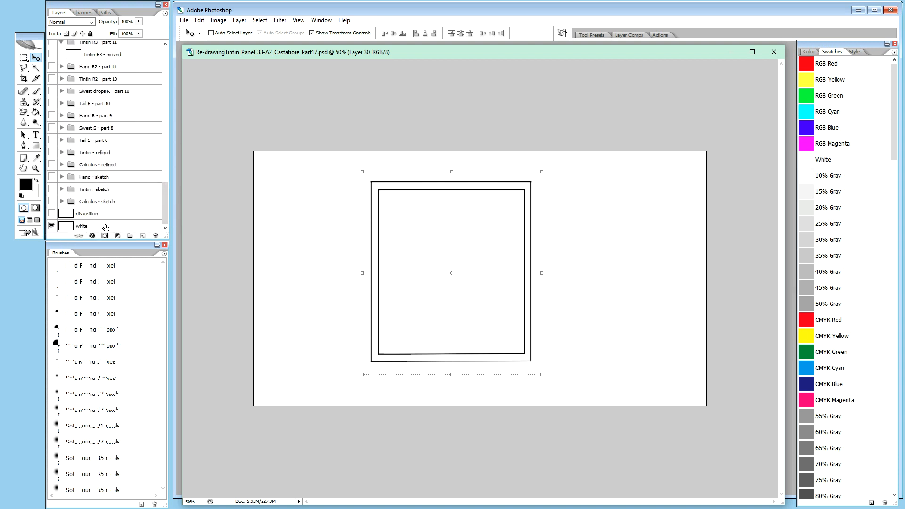
Stamp the "white" layer and Layer 30 together into a new merged layer, keeping both originals.
{"action": "left_click", "coordinate": [106, 227]}
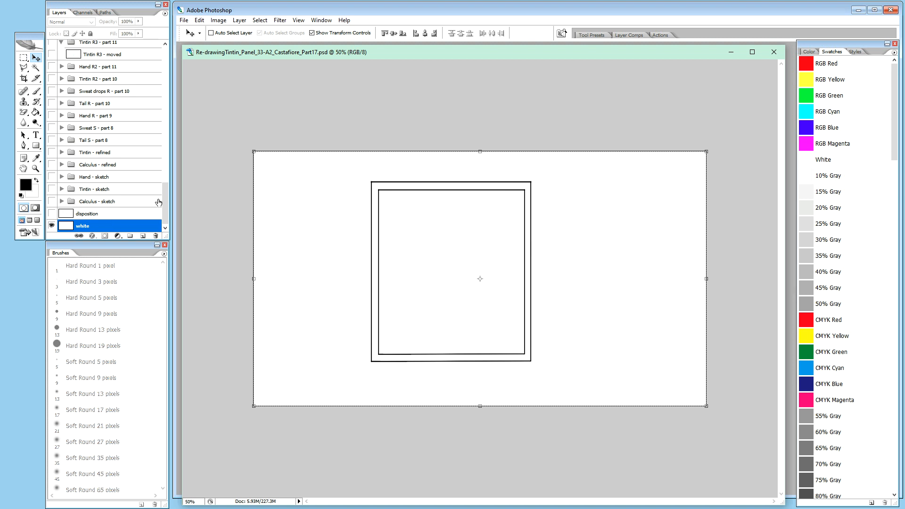
{"action": "left_click_drag", "start_coordinate": [164, 207], "coordinate": [158, 93]}
{"action": "scroll", "coordinate": [158, 93], "scroll_direction": "down", "scroll_amount": 2}
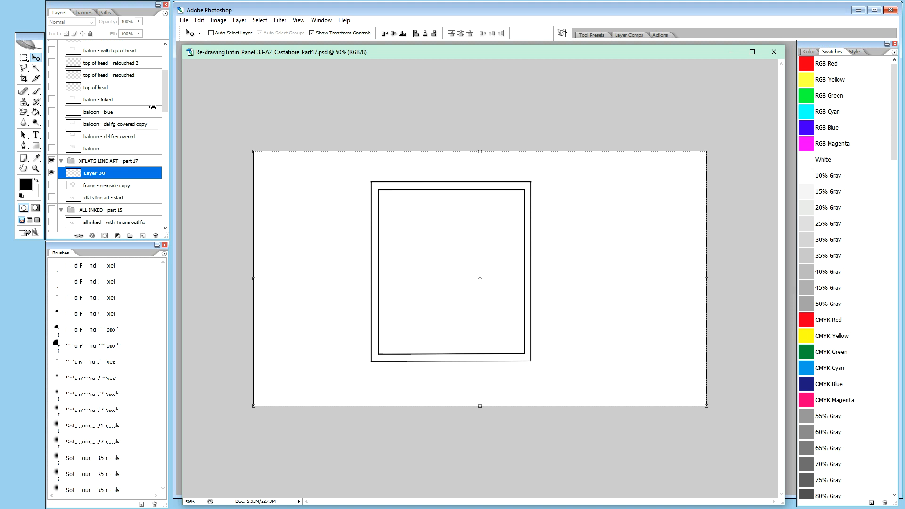
{"action": "key", "text": "ctrl+alt+e"}
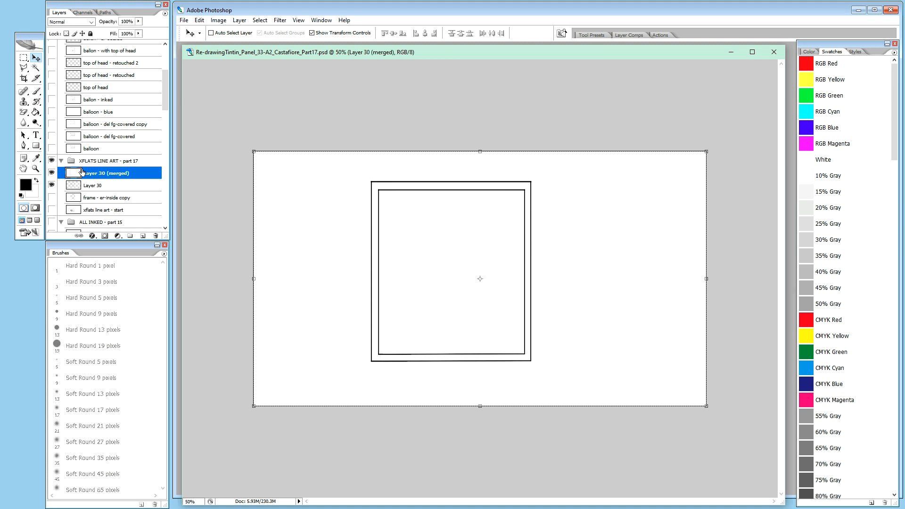
Hide the original Layer 30 and the "white" background layer, and select the merged frame layer.
{"action": "left_click", "coordinate": [52, 186]}
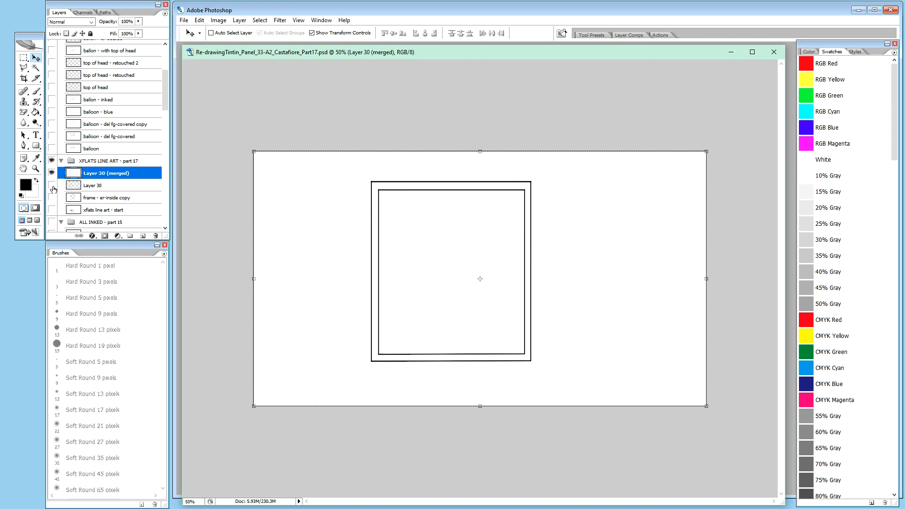
{"action": "left_click", "coordinate": [103, 186]}
{"action": "left_click_drag", "start_coordinate": [165, 98], "coordinate": [170, 207]}
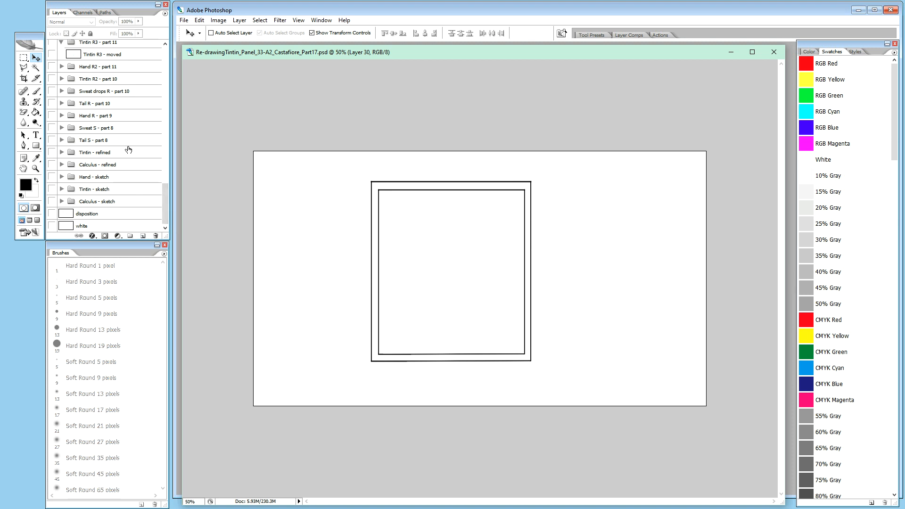
{"action": "scroll", "coordinate": [166, 73], "scroll_direction": "up", "scroll_amount": 10}
{"action": "scroll", "coordinate": [165, 80], "scroll_direction": "up", "scroll_amount": 6}
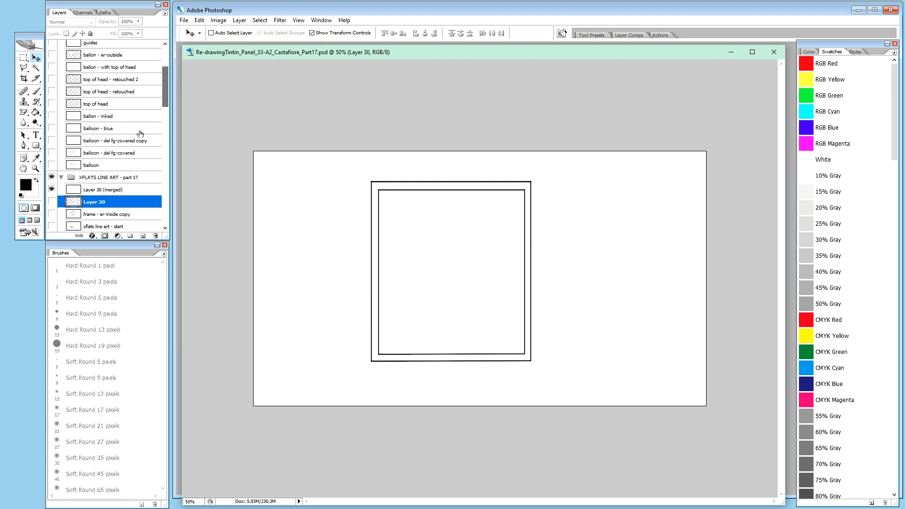
{"action": "left_click", "coordinate": [108, 191]}
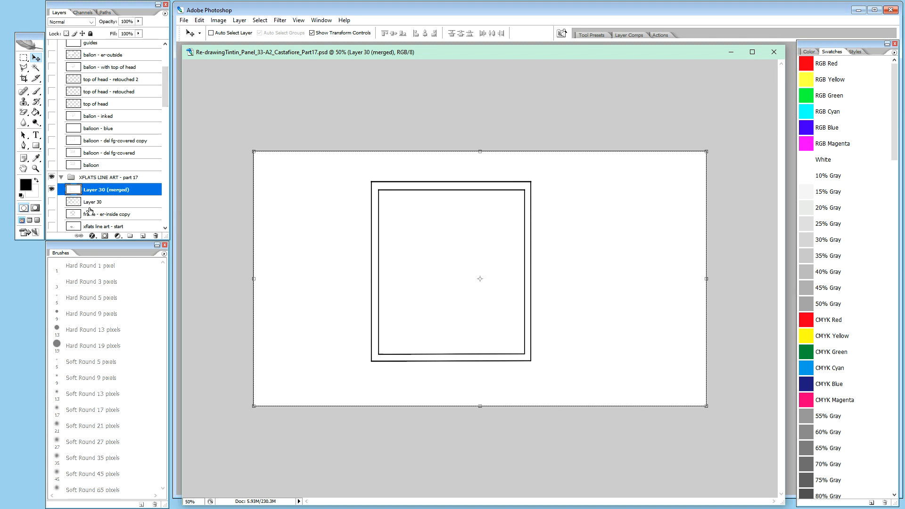
Compare the merged frame layer with the original Layer 30 by switching their visibility.
{"action": "left_click", "coordinate": [52, 189]}
{"action": "left_click", "coordinate": [52, 190]}
{"action": "left_click", "coordinate": [99, 202]}
{"action": "left_click", "coordinate": [97, 189]}
{"action": "left_click", "coordinate": [52, 202]}
{"action": "left_click", "coordinate": [99, 202]}
{"action": "left_click", "coordinate": [99, 202]}
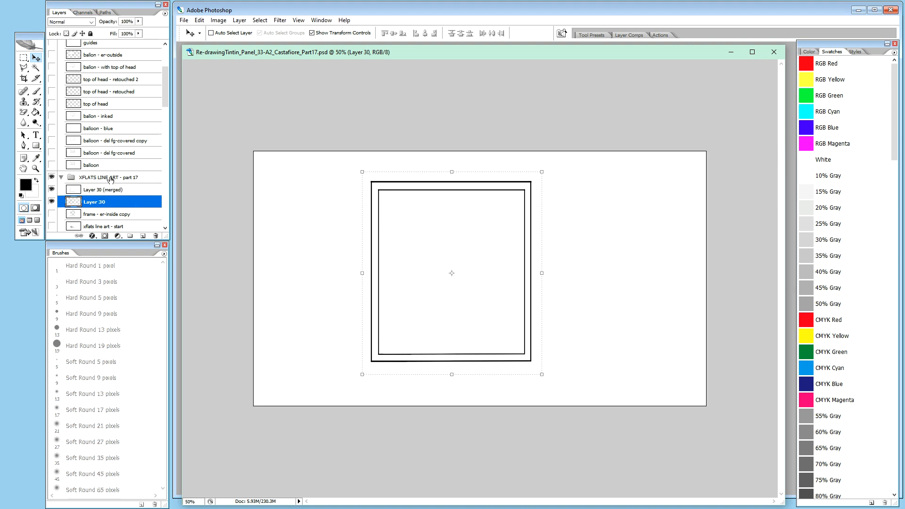
Hide the "frame - er-inside" layer in the Frame group, comparing the panel with and without it.
{"action": "left_click_drag", "start_coordinate": [168, 73], "coordinate": [168, 56]}
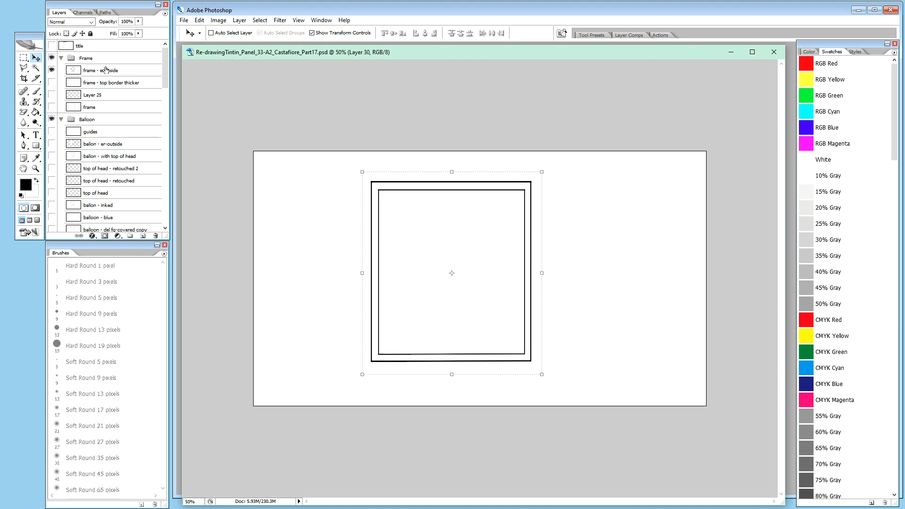
{"action": "left_click", "coordinate": [51, 70]}
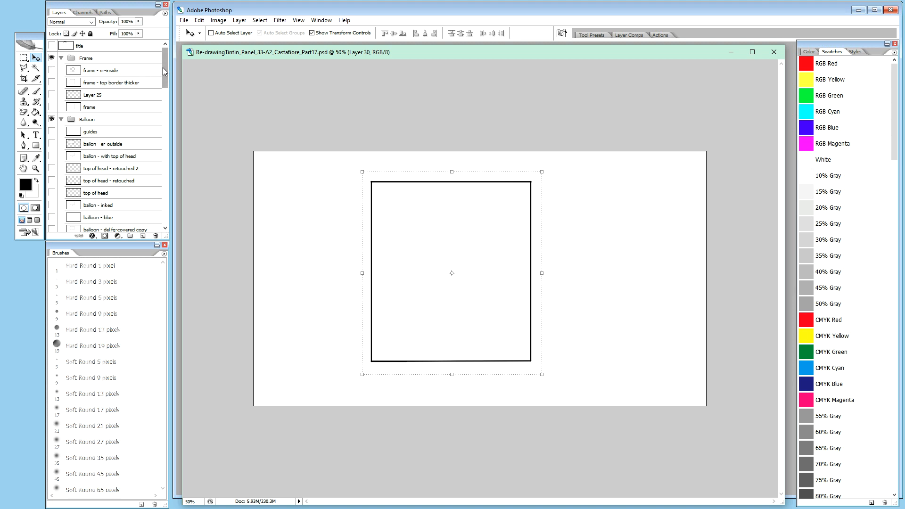
{"action": "left_click", "coordinate": [52, 70]}
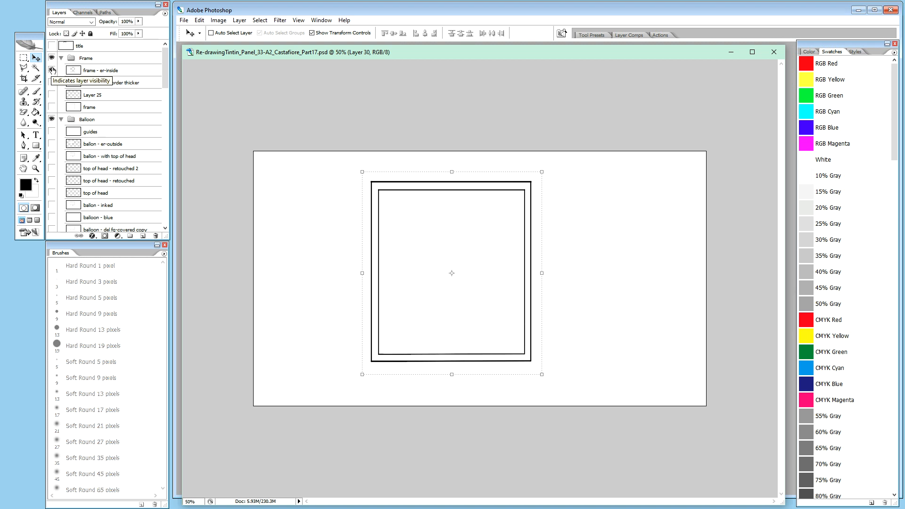
{"action": "left_click", "coordinate": [52, 70]}
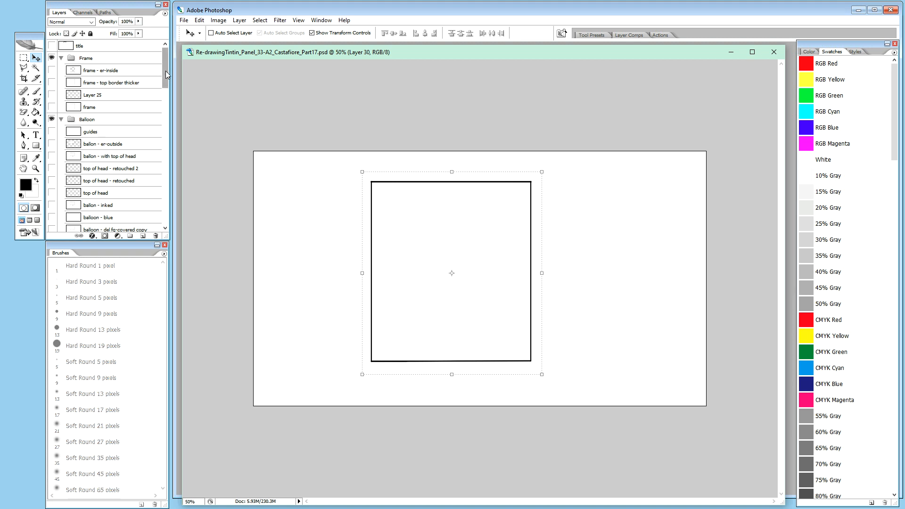
Set the merged frame layer to Multiply blending and hide the original Layer 30.
{"action": "left_click_drag", "start_coordinate": [163, 71], "coordinate": [171, 107]}
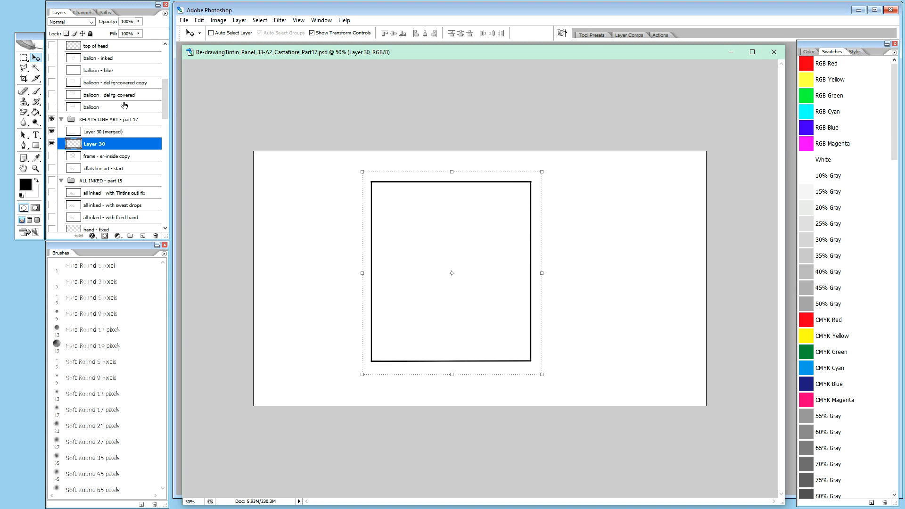
{"action": "scroll", "coordinate": [166, 99], "scroll_direction": "down", "scroll_amount": 2}
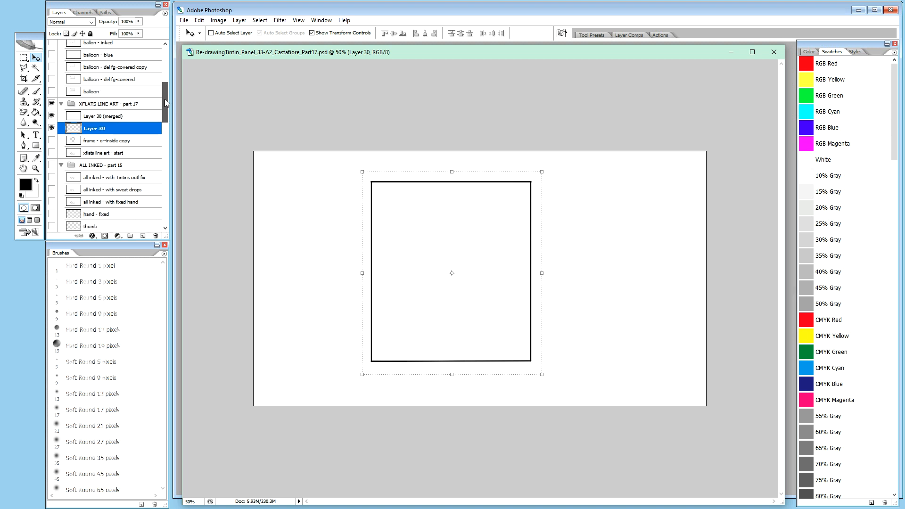
{"action": "left_click", "coordinate": [105, 114]}
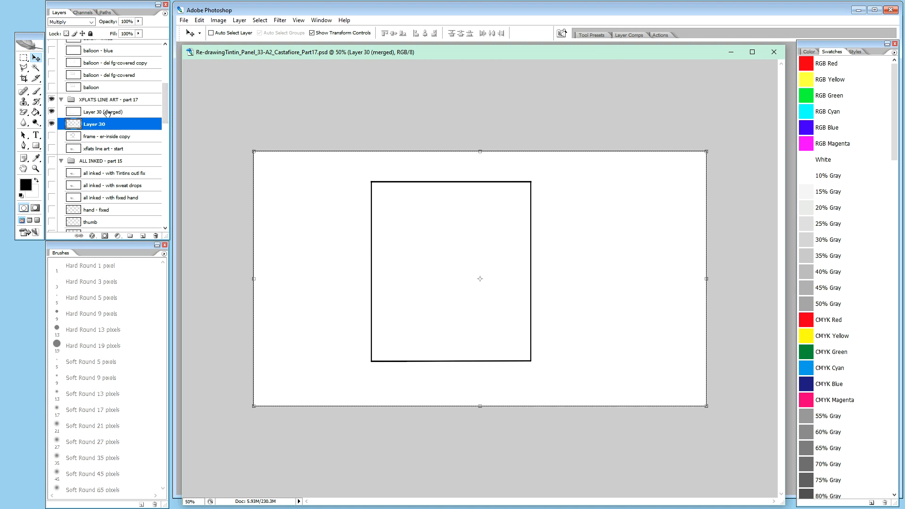
{"action": "left_click", "coordinate": [50, 125]}
{"action": "left_click", "coordinate": [52, 112]}
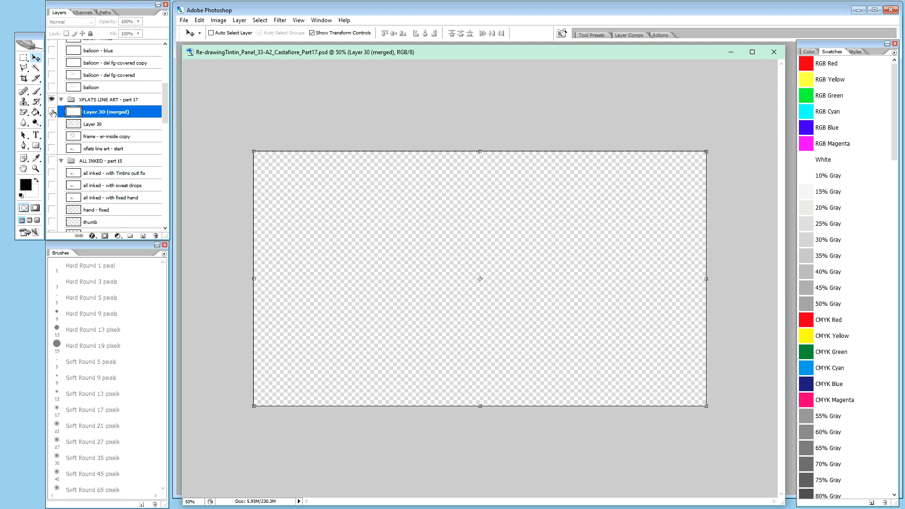
{"action": "left_click", "coordinate": [52, 112]}
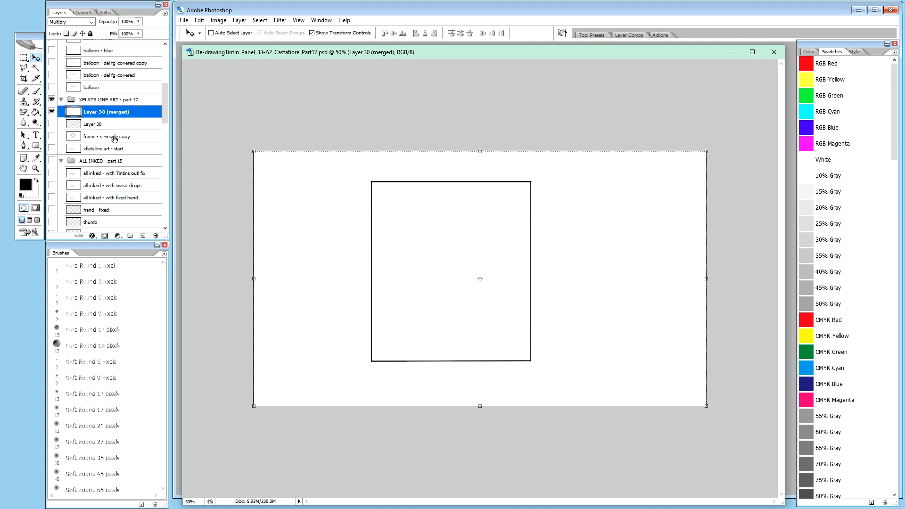
Check the "frame - er-inside copy" layer, hide it again, and show the "xflats line art - start" layer.
{"action": "left_click", "coordinate": [52, 136]}
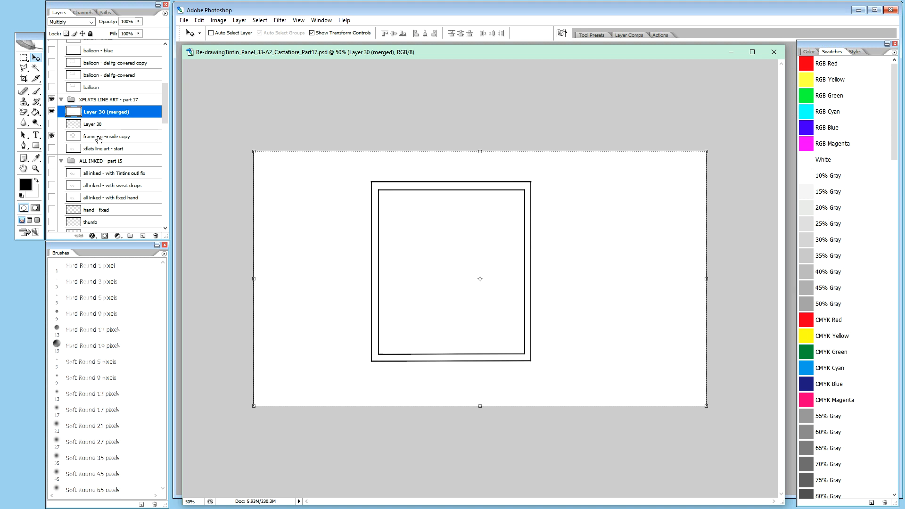
{"action": "left_click", "coordinate": [51, 136]}
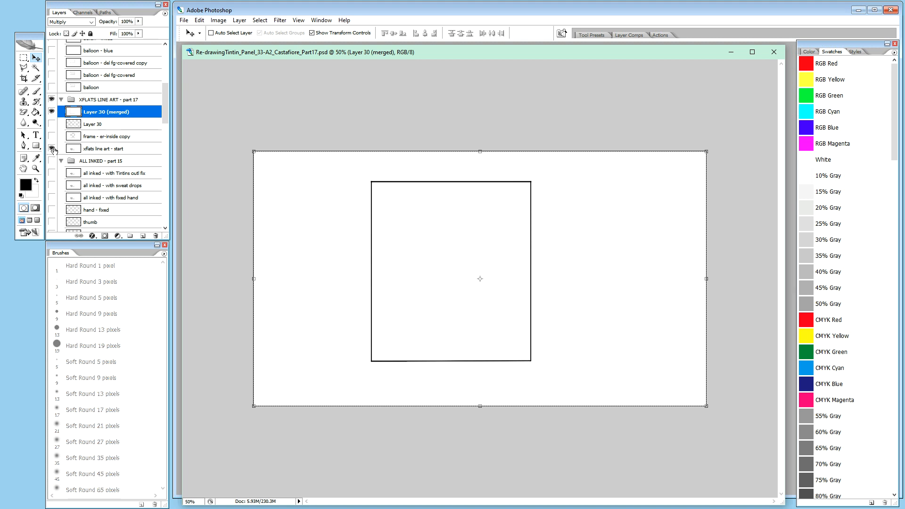
{"action": "left_click", "coordinate": [51, 148]}
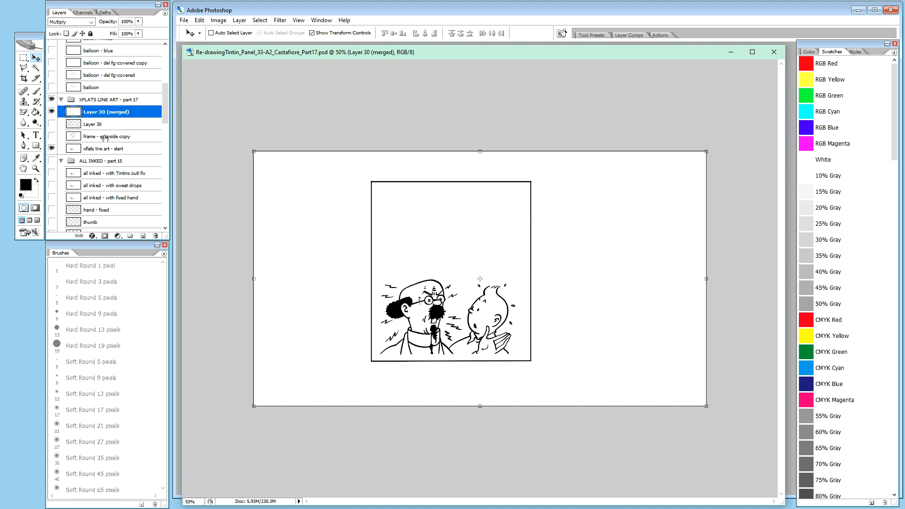
Delete Layer 30 and the "frame - er-inside copy" layer from the XFLATS LINE ART group.
{"action": "left_click", "coordinate": [105, 137]}
{"action": "left_click", "coordinate": [101, 124]}
{"action": "left_click", "coordinate": [100, 137], "text": "shift"}
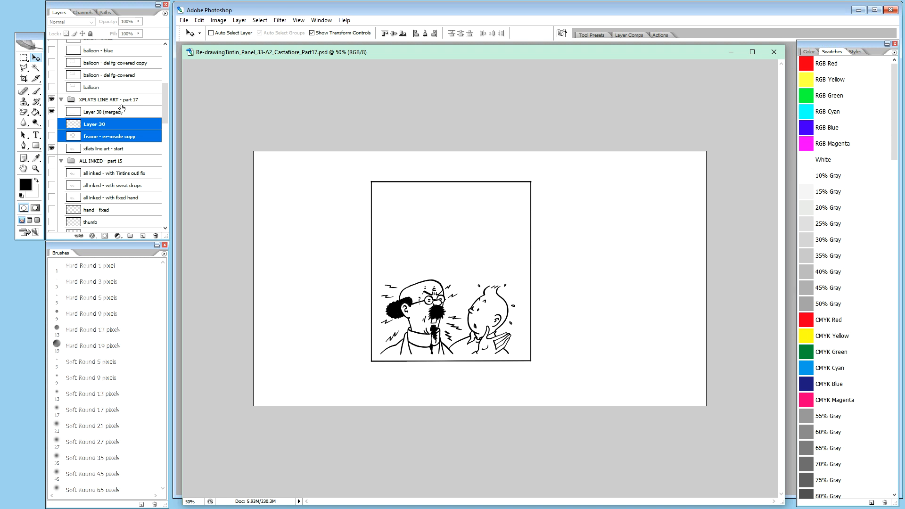
{"action": "key", "text": "Delete"}
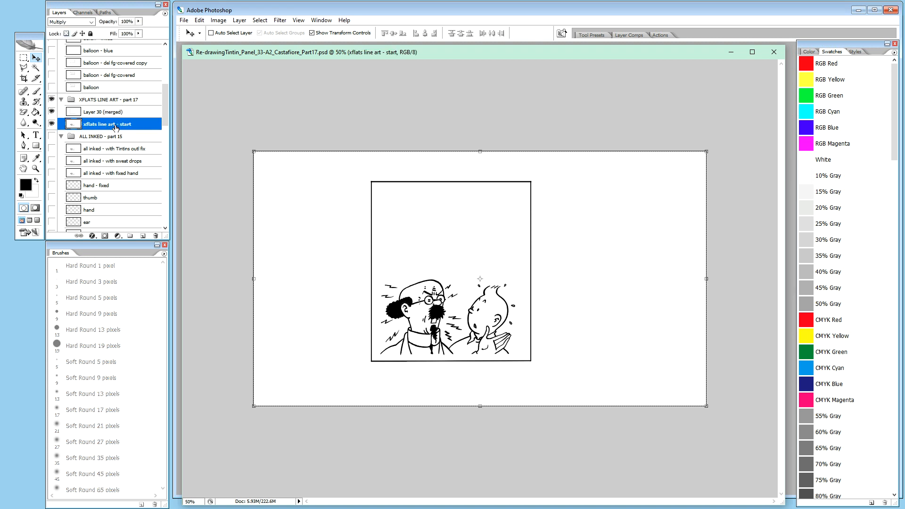
Rename the merged frame layer as "xflats frame".
{"action": "double_click", "coordinate": [108, 111]}
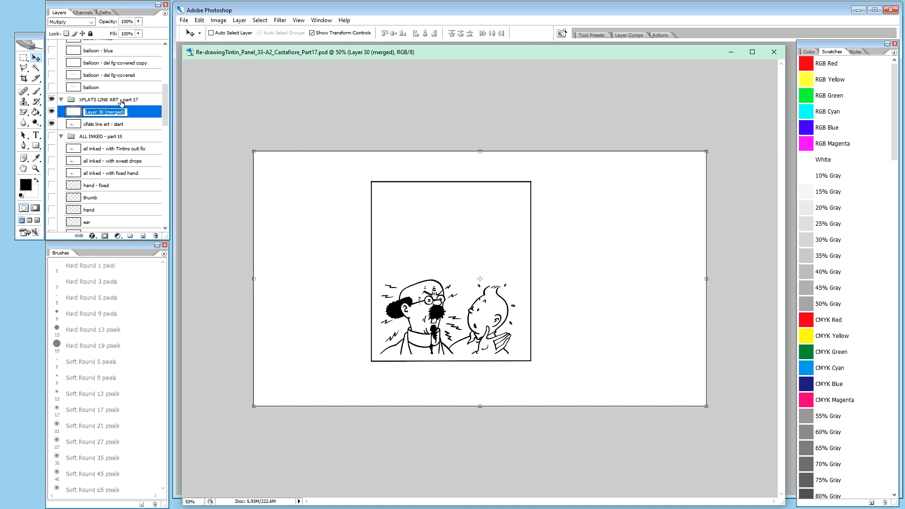
{"action": "type", "text": "xflats frame"}
{"action": "key", "text": "Return"}
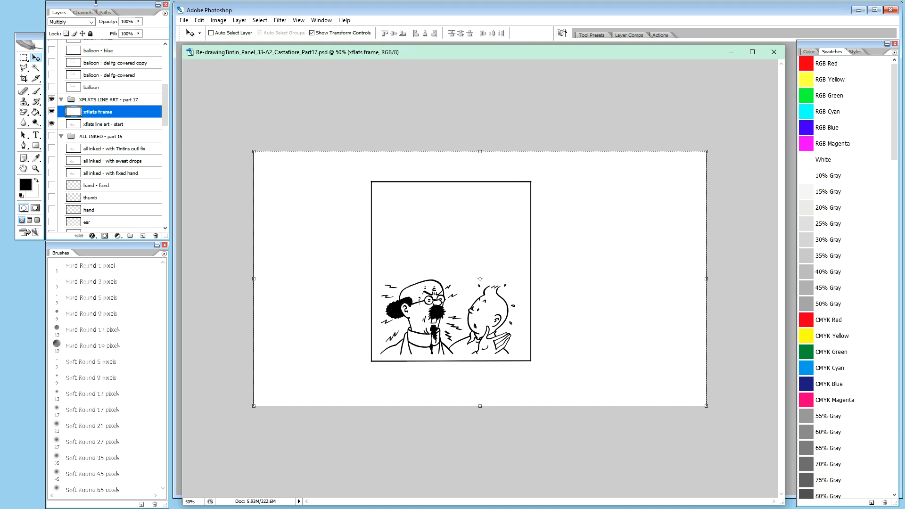
Stamp "xflats frame" and "xflats line art - start" into a new merged layer and hide both source layers.
{"action": "left_click", "coordinate": [126, 124], "text": "shift"}
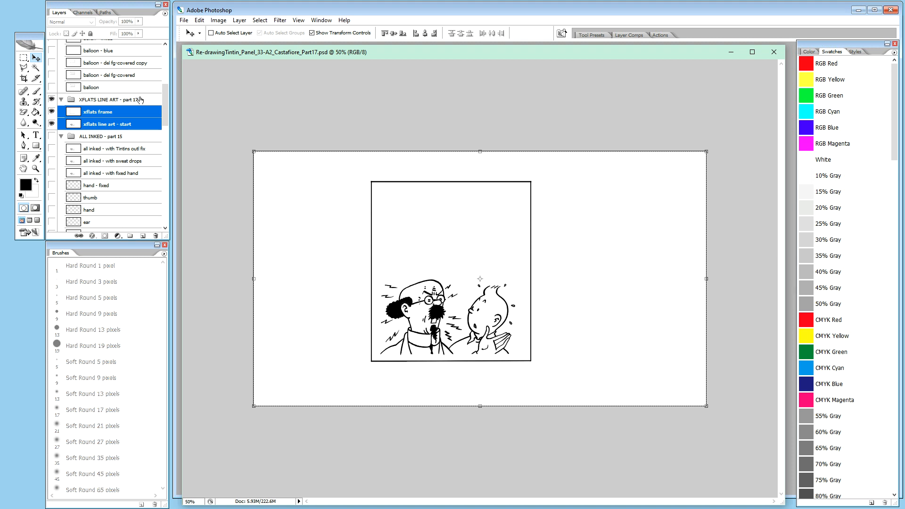
{"action": "key", "text": "ctrl+alt+e"}
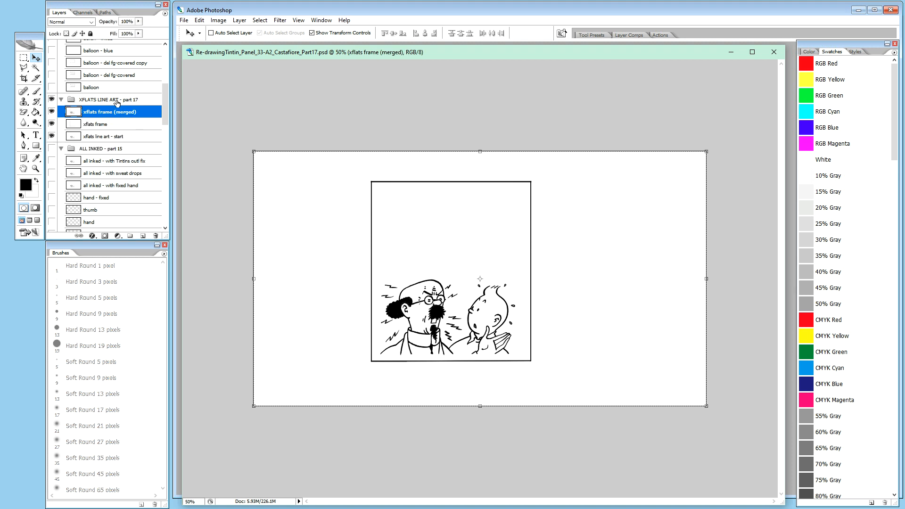
{"action": "left_click", "coordinate": [51, 136]}
{"action": "left_click", "coordinate": [51, 124]}
Rename the new merged layer as "xflats line art - with frame", reusing the name of the start layer.
{"action": "double_click", "coordinate": [101, 136]}
{"action": "key", "text": "ctrl+c"}
{"action": "double_click", "coordinate": [111, 113]}
{"action": "key", "text": "ctrl+v"}
{"action": "double_click", "coordinate": [124, 112]}
{"action": "type", "text": "with frame"}
{"action": "key", "text": "Return"}
Duplicate the "xflats line art - with frame" layer, with the whole panel centred in view at 100%.
{"action": "key", "text": "ctrl+plus"}
{"action": "key", "text": "ctrl+plus"}
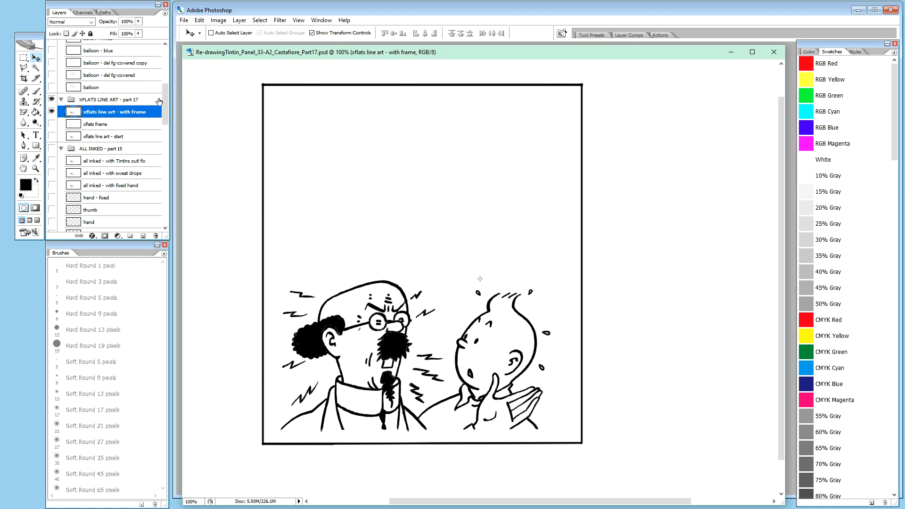
{"action": "key", "text": "h"}
{"action": "left_click_drag", "start_coordinate": [438, 243], "coordinate": [465, 245]}
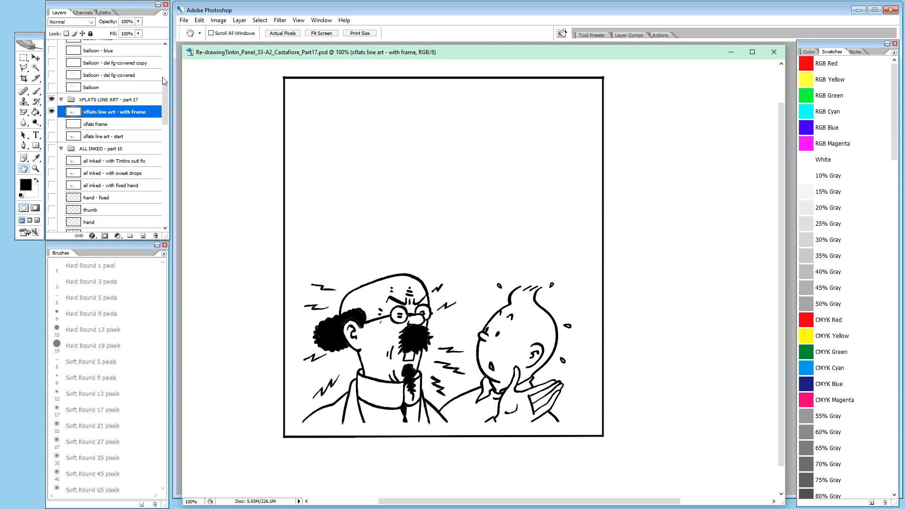
{"action": "left_click", "coordinate": [103, 125]}
{"action": "left_click", "coordinate": [110, 115]}
{"action": "left_click_drag", "start_coordinate": [112, 118], "coordinate": [117, 107]}
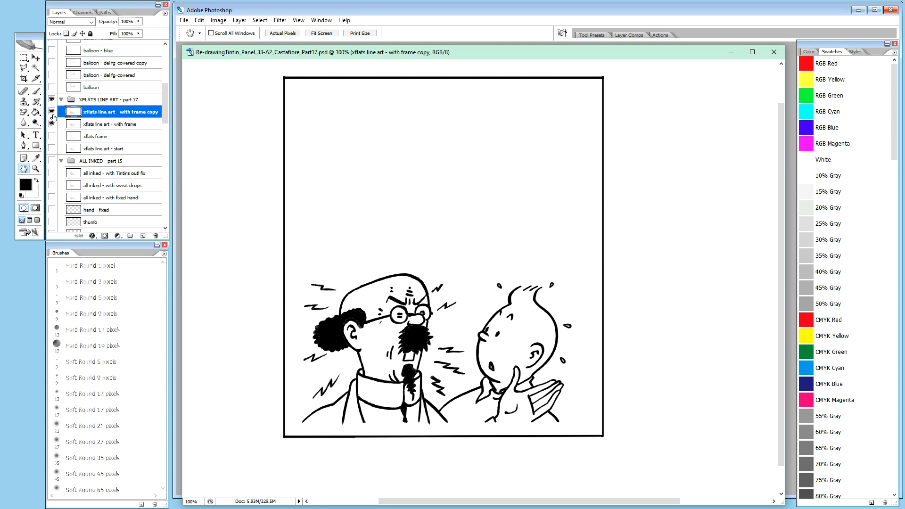
Hide the "xflats line art - with frame" layer and rename its duplicate as "xflats line art - conn lines".
{"action": "double_click", "coordinate": [140, 112]}
{"action": "double_click", "coordinate": [122, 111]}
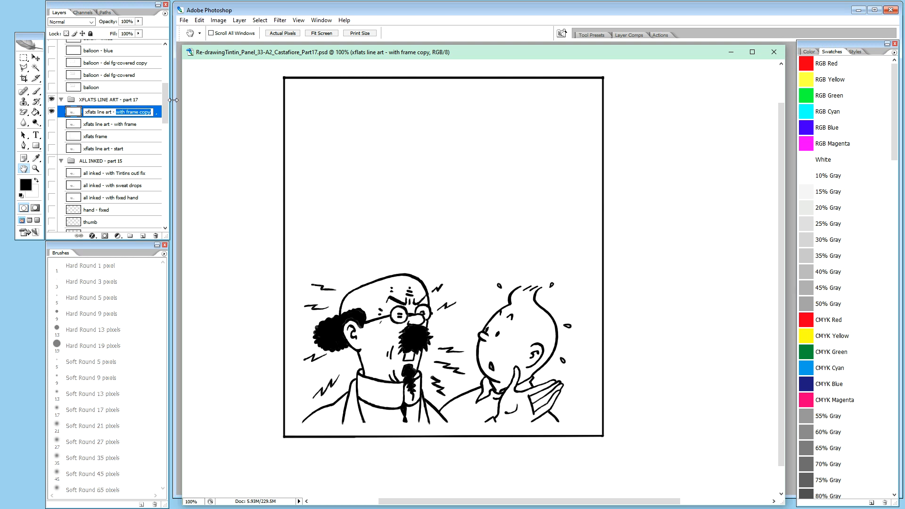
{"action": "type", "text": "conn lines"}
{"action": "key", "text": "Return"}
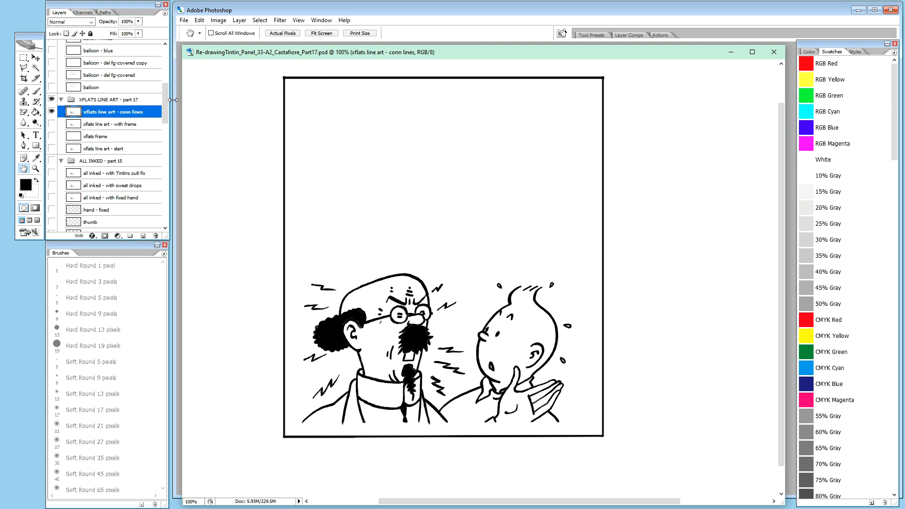
{"action": "left_click", "coordinate": [123, 125]}
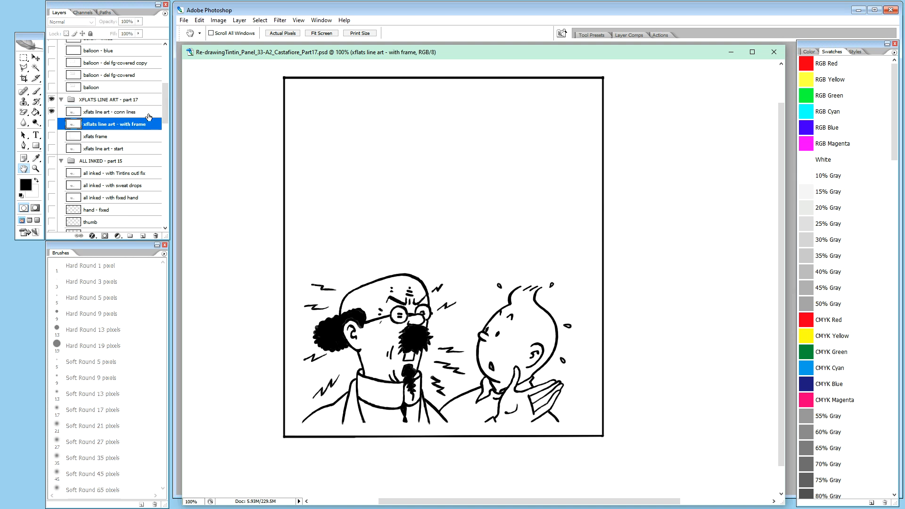
{"action": "left_click", "coordinate": [111, 115]}
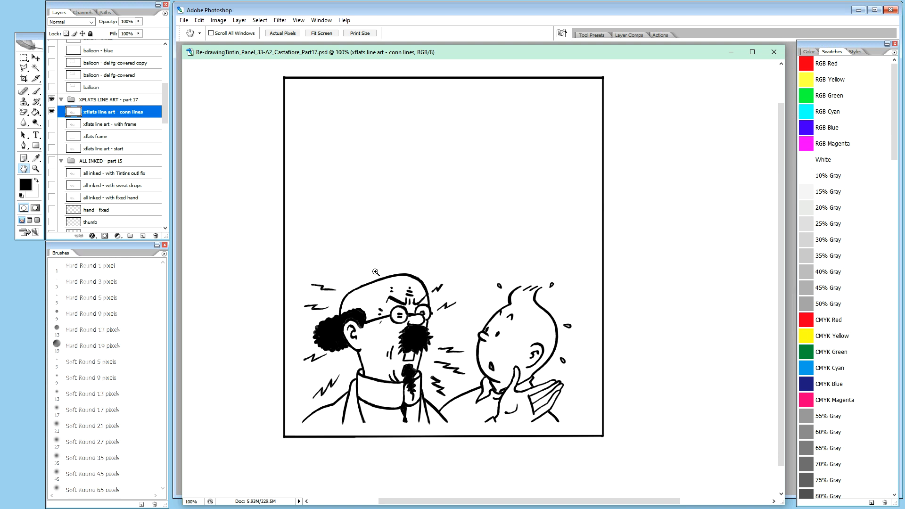
{"action": "key", "text": "ctrl+plus"}
{"action": "key", "text": "ctrl+plus"}
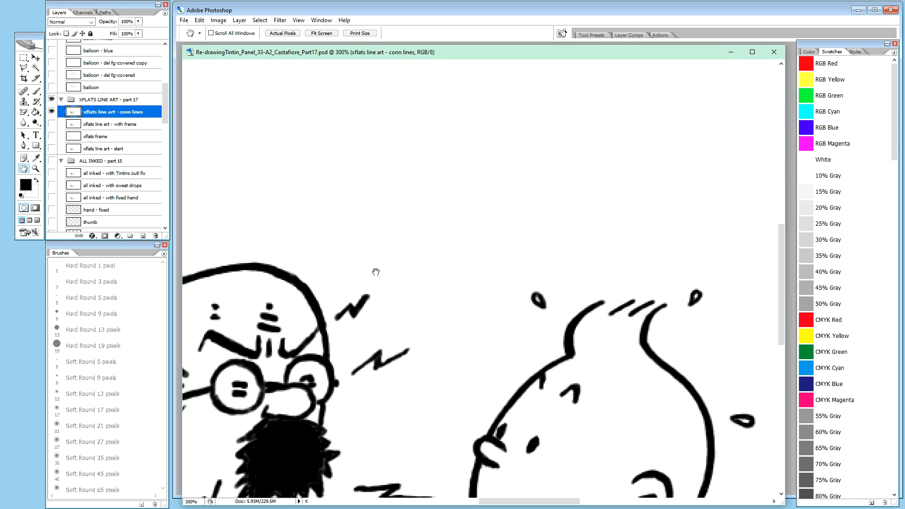
{"action": "key", "text": "ctrl"}
{"action": "key", "text": "ctrl+minus"}
{"action": "key", "text": "ctrl+minus"}
{"action": "key", "text": "ctrl+minus"}
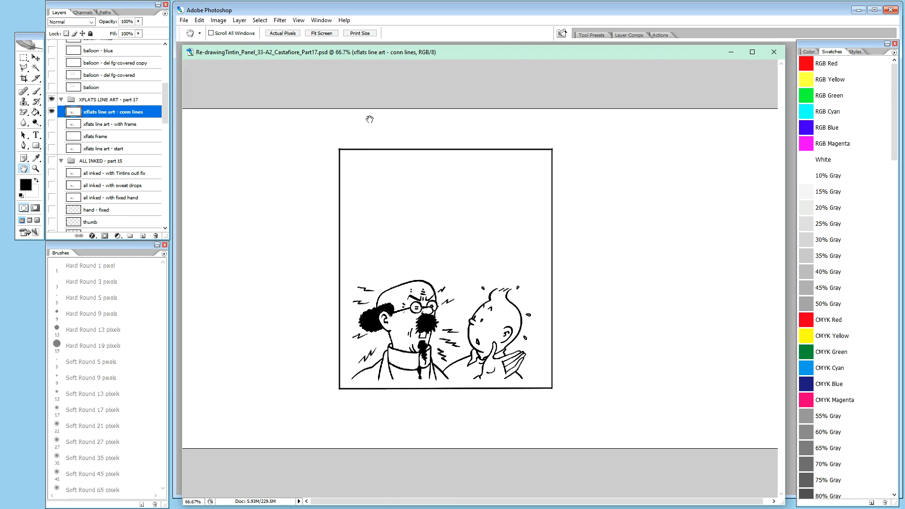
{"action": "key", "text": "ctrl"}
{"action": "key", "text": "ctrl+minus"}
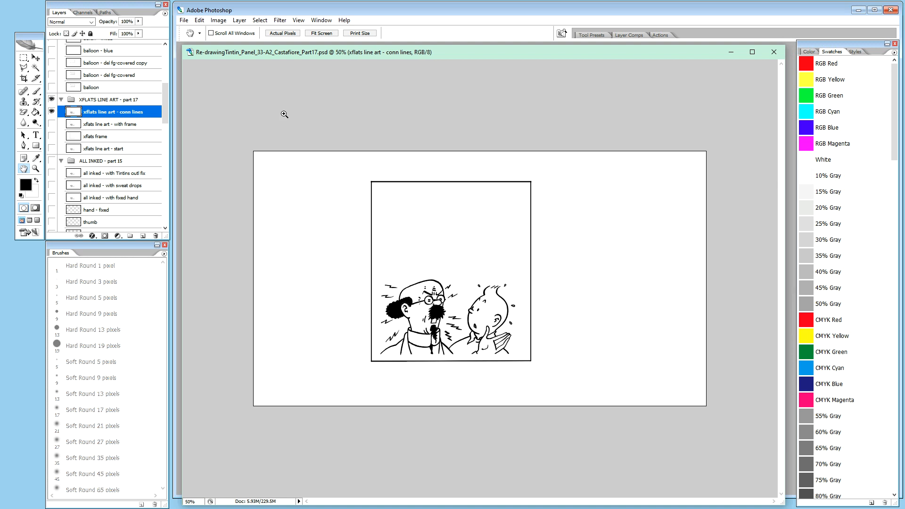
{"action": "key", "text": "ctrl+plus"}
{"action": "key", "text": "ctrl+plus"}
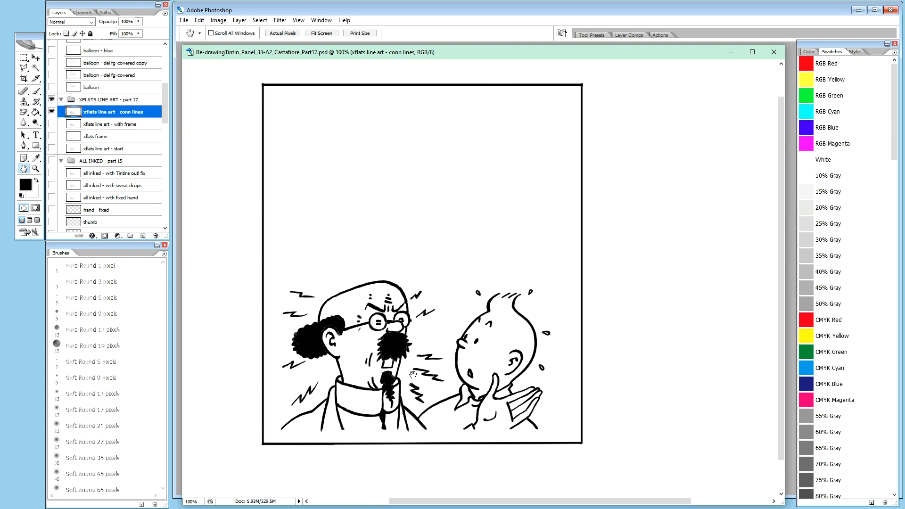
Using the Brush in black, extend the bearded man's outer shoulder line and adjacent coat-front lines down to the bottom frame line.
{"action": "left_click", "coordinate": [412, 380], "text": "ctrl"}
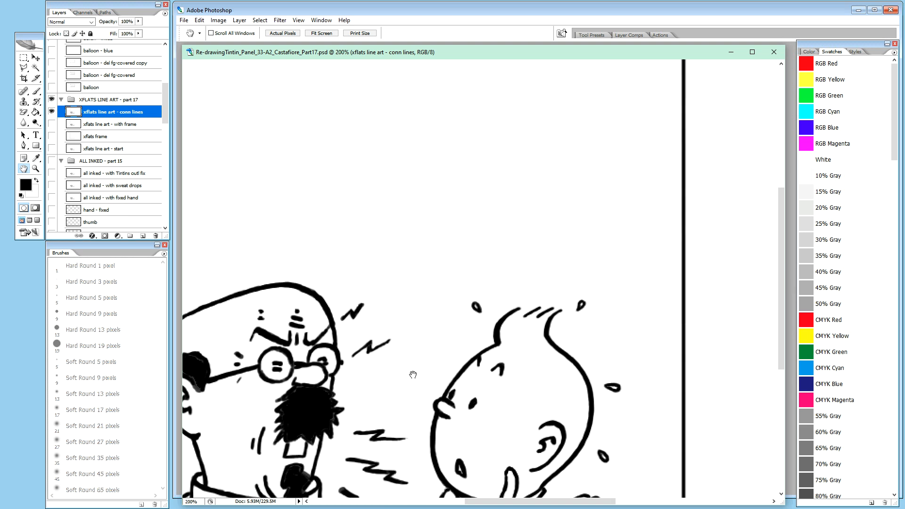
{"action": "mouse_move", "coordinate": [285, 369]}
{"action": "left_mouse_down"}
{"action": "mouse_move", "coordinate": [421, 102]}
{"action": "mouse_move", "coordinate": [492, 195]}
{"action": "mouse_move", "coordinate": [473, 212]}
{"action": "left_mouse_up"}
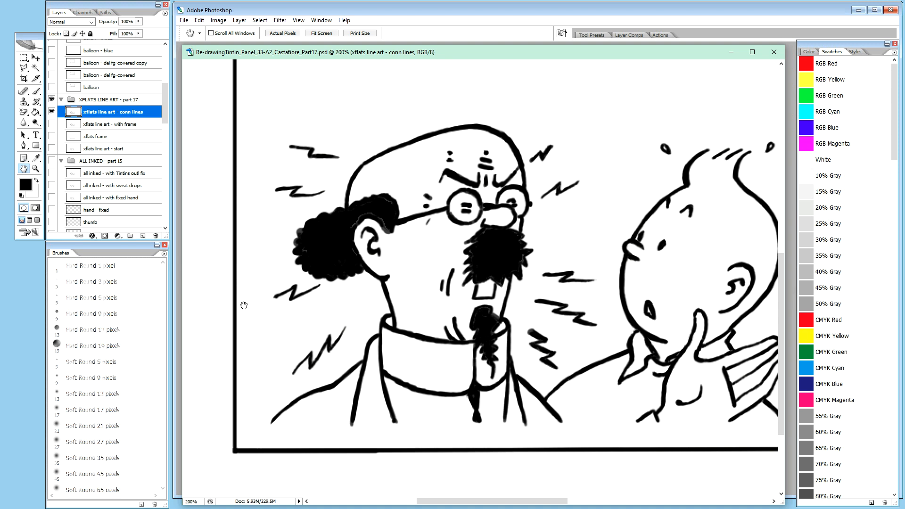
{"action": "key", "text": "b"}
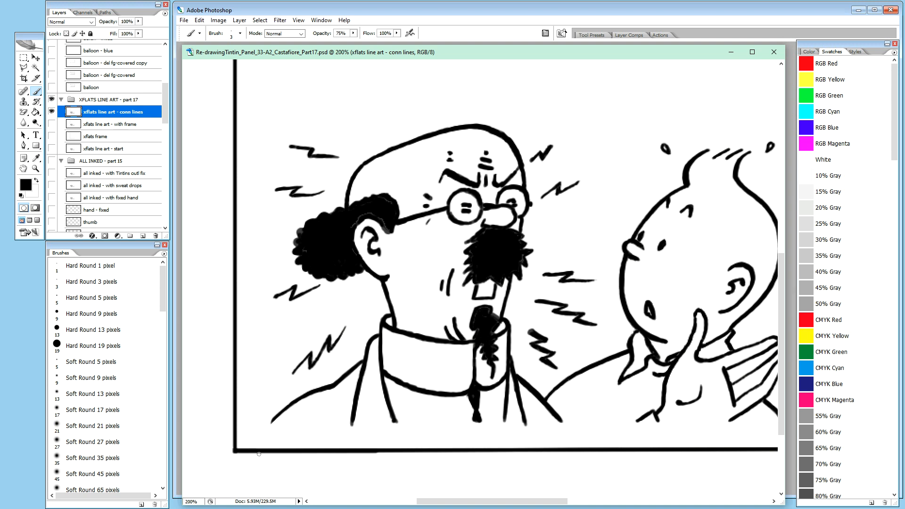
{"action": "key", "text": "bracketright"}
{"action": "key", "text": "bracketright"}
{"action": "key", "text": "bracketright"}
{"action": "left_click_drag", "start_coordinate": [241, 445], "coordinate": [240, 449]}
{"action": "left_click_drag", "start_coordinate": [249, 436], "coordinate": [269, 423]}
{"action": "left_click_drag", "start_coordinate": [269, 423], "coordinate": [272, 420]}
{"action": "left_click_drag", "start_coordinate": [351, 425], "coordinate": [346, 446]}
{"action": "left_click_drag", "start_coordinate": [394, 417], "coordinate": [408, 445]}
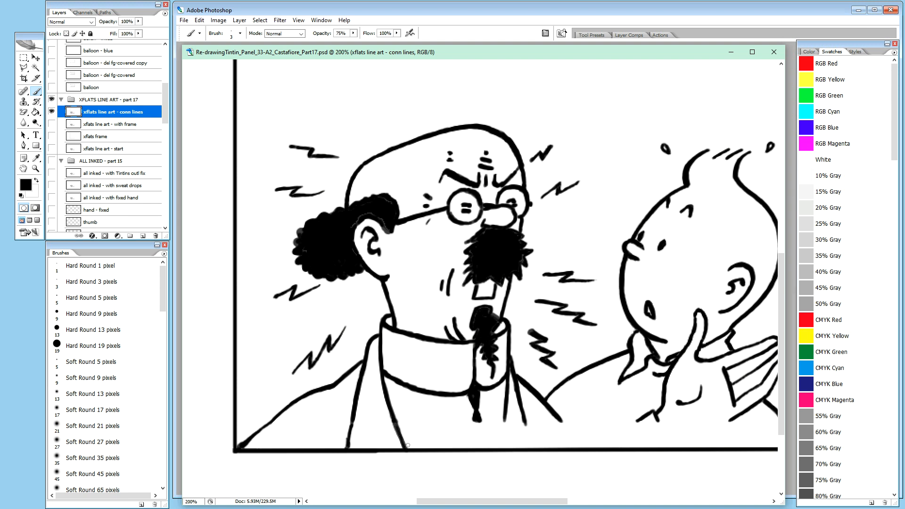
Extend the bearded man's tie, remaining coat-front lines and the shoulder nearest Tintin down to the bottom frame line.
{"action": "left_click_drag", "start_coordinate": [476, 426], "coordinate": [479, 447]}
{"action": "left_click_drag", "start_coordinate": [504, 421], "coordinate": [503, 451]}
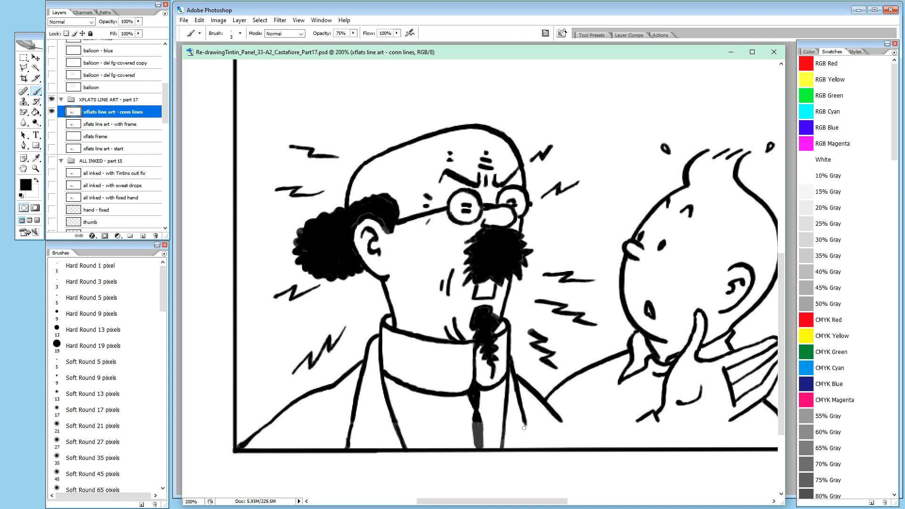
{"action": "left_click_drag", "start_coordinate": [525, 428], "coordinate": [526, 426]}
{"action": "left_click_drag", "start_coordinate": [525, 428], "coordinate": [529, 442]}
{"action": "left_click_drag", "start_coordinate": [564, 426], "coordinate": [562, 423]}
{"action": "left_click_drag", "start_coordinate": [564, 426], "coordinate": [577, 447]}
Continue the open lines of Tintin's sleeves and arms down to the bottom frame line.
{"action": "key", "text": "space"}
{"action": "left_click_drag", "start_coordinate": [527, 306], "coordinate": [333, 308]}
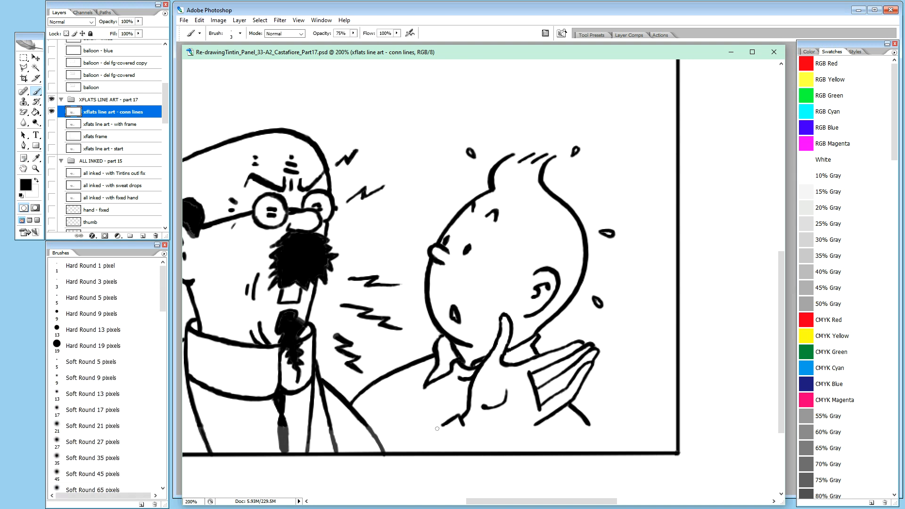
{"action": "mouse_move", "coordinate": [439, 427]}
{"action": "left_mouse_down"}
{"action": "mouse_move", "coordinate": [406, 454]}
{"action": "mouse_move", "coordinate": [430, 432]}
{"action": "left_mouse_up"}
{"action": "left_click_drag", "start_coordinate": [464, 427], "coordinate": [478, 454]}
{"action": "mouse_move", "coordinate": [530, 428]}
{"action": "left_mouse_down"}
{"action": "mouse_move", "coordinate": [520, 452]}
{"action": "mouse_move", "coordinate": [531, 427]}
{"action": "mouse_move", "coordinate": [521, 452]}
{"action": "mouse_move", "coordinate": [527, 431]}
{"action": "left_mouse_up"}
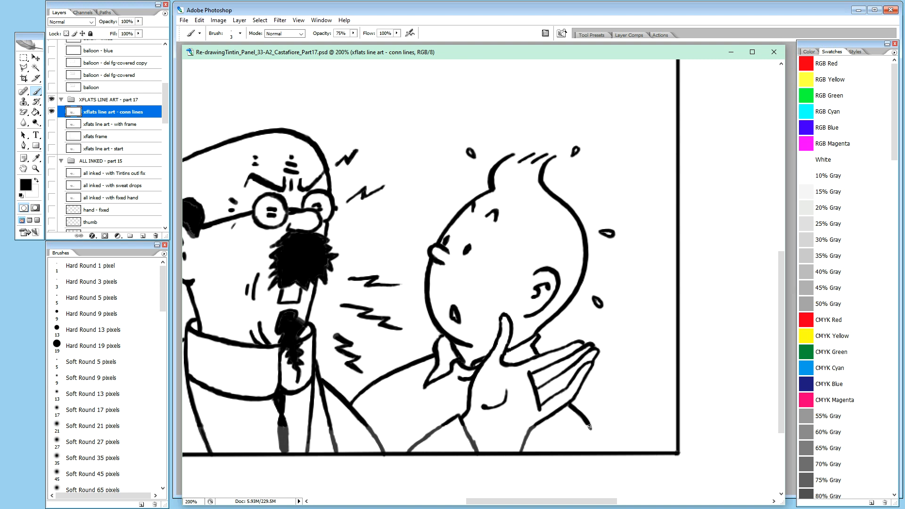
{"action": "left_click_drag", "start_coordinate": [589, 424], "coordinate": [602, 453]}
{"action": "key", "text": "h"}
{"action": "mouse_move", "coordinate": [453, 315]}
{"action": "left_mouse_down"}
{"action": "mouse_move", "coordinate": [712, 283]}
{"action": "mouse_move", "coordinate": [581, 225]}
{"action": "mouse_move", "coordinate": [583, 338]}
{"action": "mouse_move", "coordinate": [574, 338]}
{"action": "left_mouse_up"}
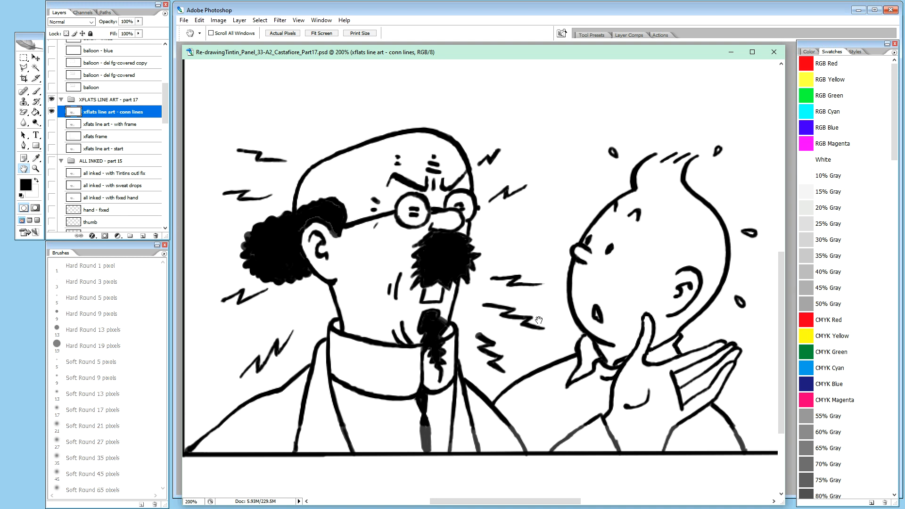
{"action": "left_click_drag", "start_coordinate": [553, 321], "coordinate": [468, 335]}
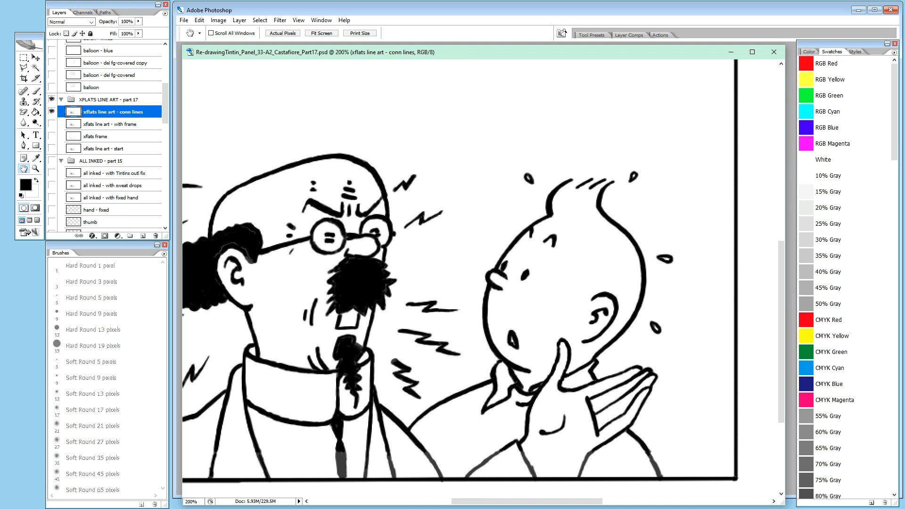
{"action": "key", "text": "ctrl+Tab"}
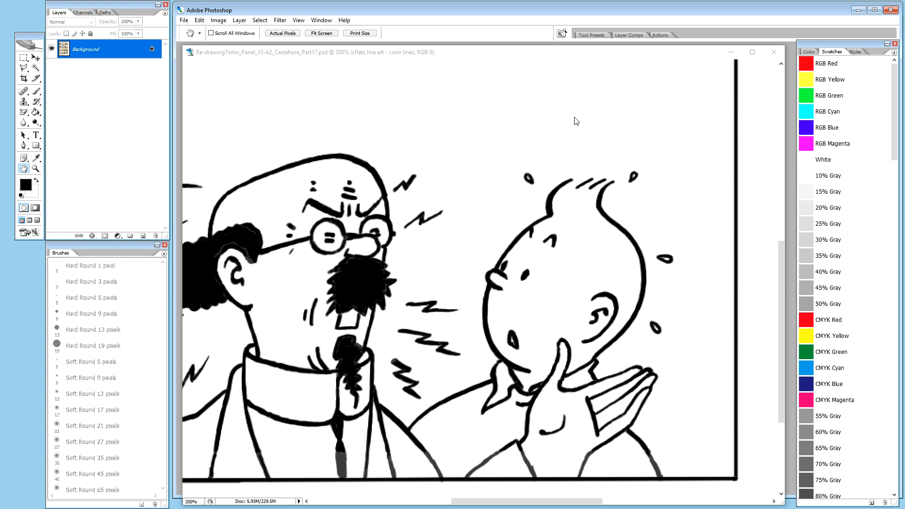
{"action": "left_click", "coordinate": [584, 53]}
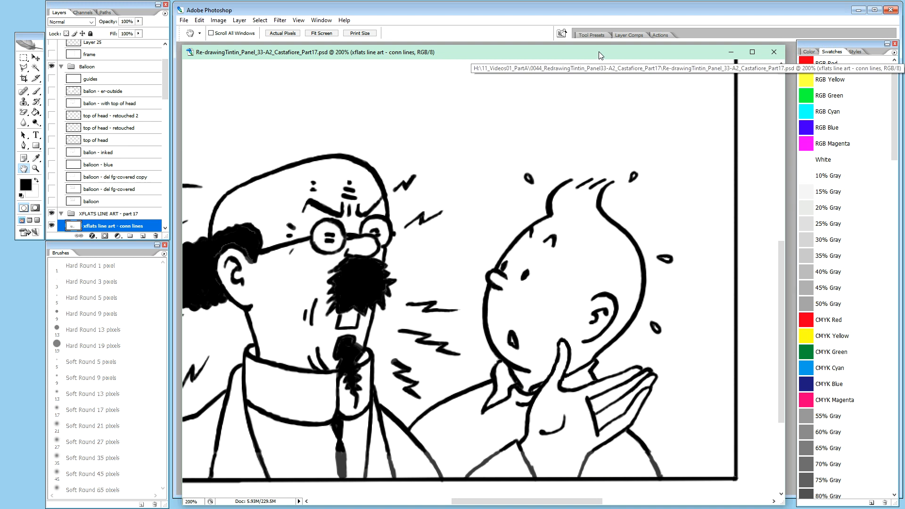
Close the open top of Tintin's quiff by brushing short black connecting lines between the hair strokes.
{"action": "key", "text": "ctrl+plus"}
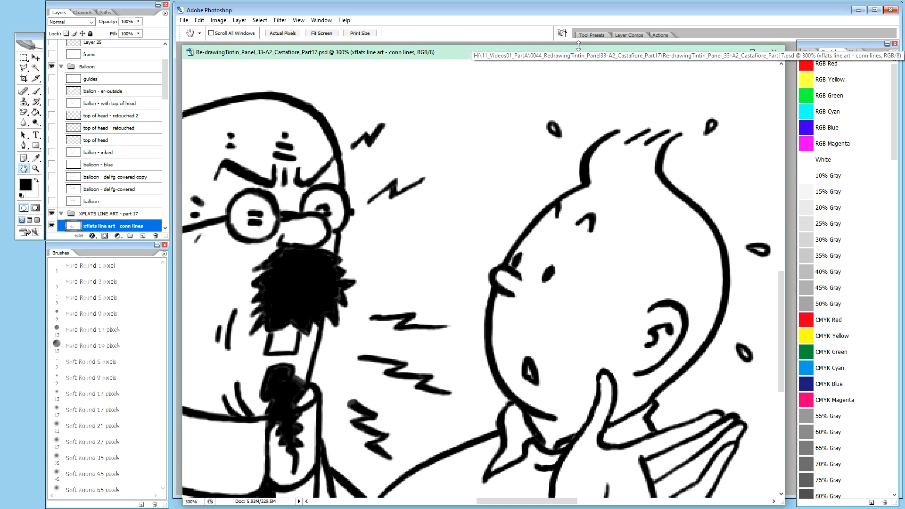
{"action": "key", "text": "ctrl+plus"}
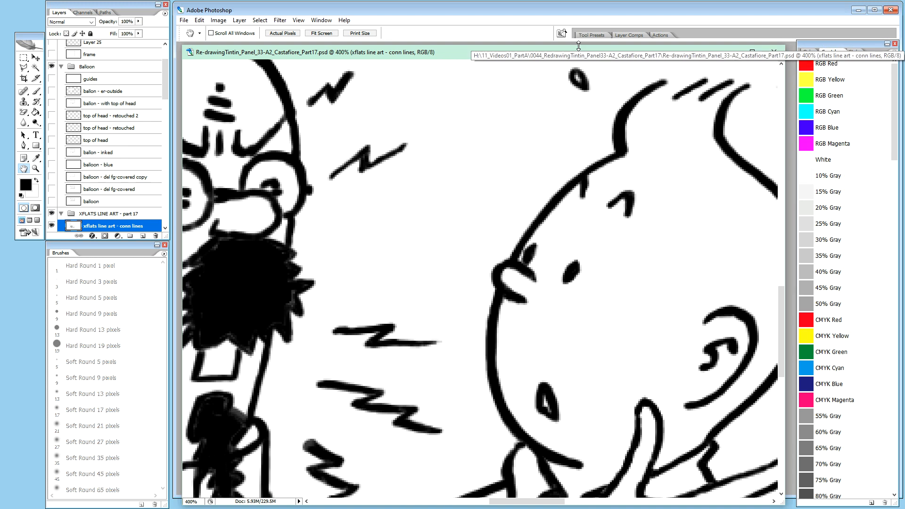
{"action": "left_click_drag", "start_coordinate": [625, 175], "coordinate": [489, 299]}
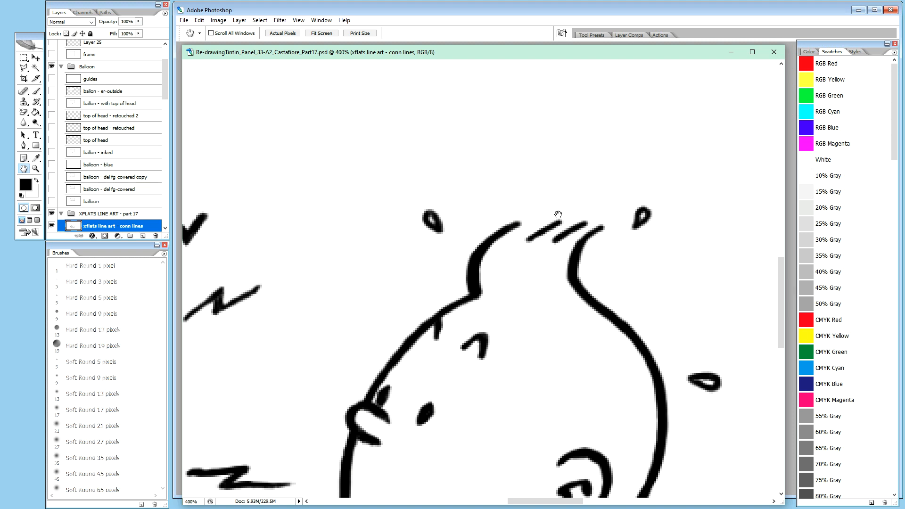
{"action": "key", "text": "b"}
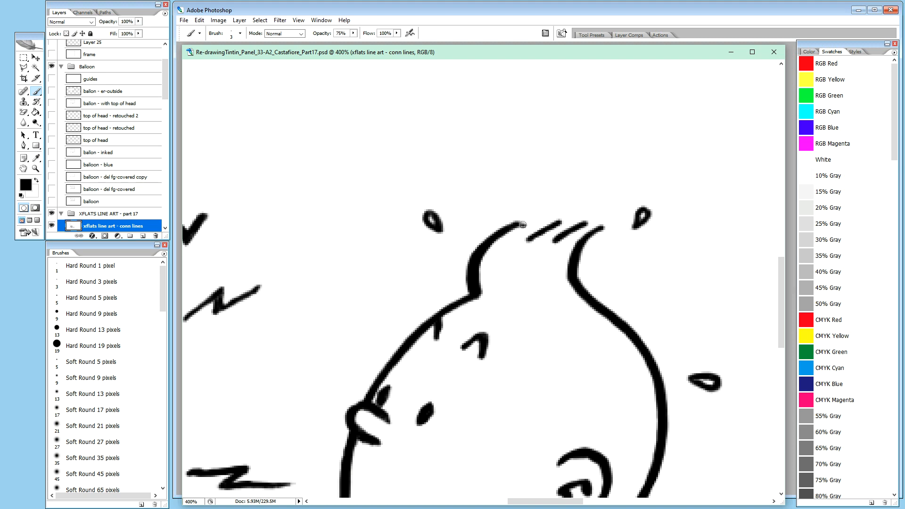
{"action": "mouse_move", "coordinate": [521, 225]}
{"action": "left_mouse_down"}
{"action": "mouse_move", "coordinate": [551, 223]}
{"action": "mouse_move", "coordinate": [516, 226]}
{"action": "left_mouse_up"}
{"action": "left_click_drag", "start_coordinate": [556, 225], "coordinate": [578, 235]}
{"action": "left_click_drag", "start_coordinate": [586, 228], "coordinate": [597, 231]}
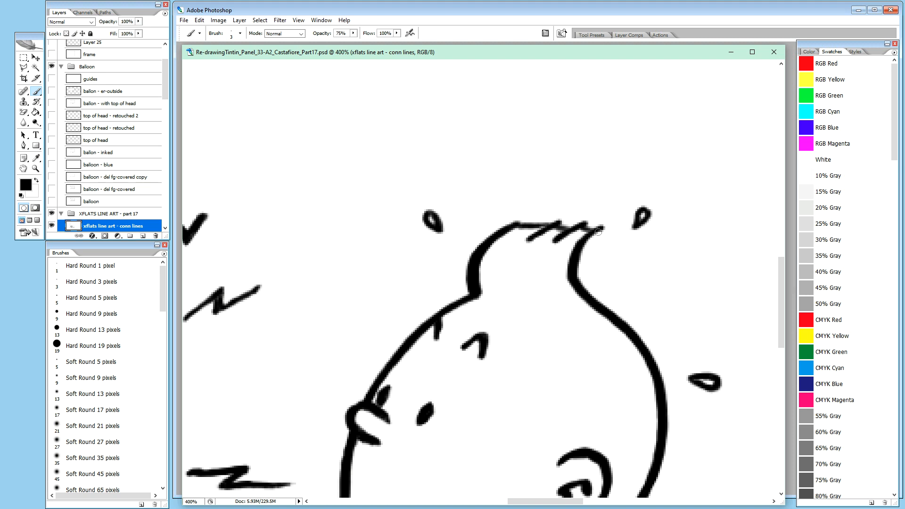
{"action": "left_click_drag", "start_coordinate": [518, 224], "coordinate": [557, 226]}
{"action": "left_click_drag", "start_coordinate": [585, 227], "coordinate": [586, 226]}
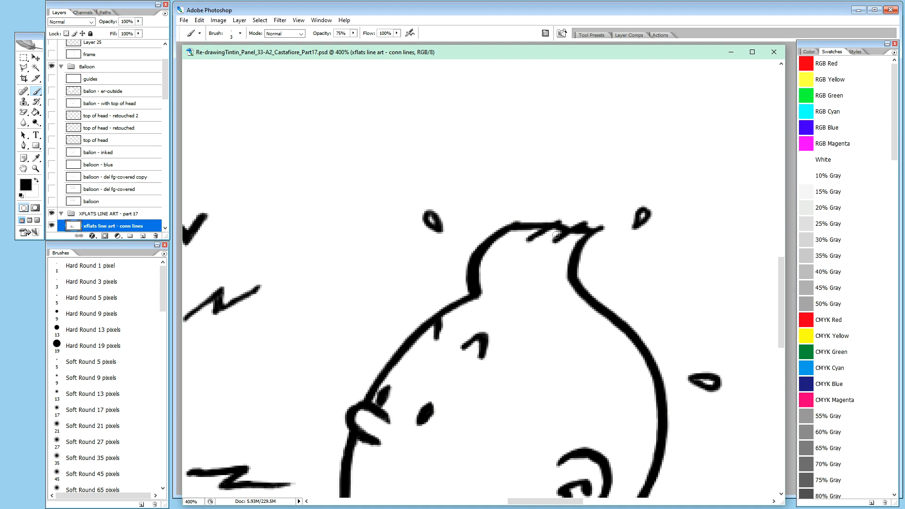
Draw Tintin's hairline from the base of the quiff to the top of the ear, and from behind the ear to the neck.
{"action": "key", "text": "space"}
{"action": "mouse_move", "coordinate": [531, 348]}
{"action": "left_mouse_down"}
{"action": "mouse_move", "coordinate": [510, 152]}
{"action": "mouse_move", "coordinate": [491, 269]}
{"action": "mouse_move", "coordinate": [510, 230]}
{"action": "left_mouse_up"}
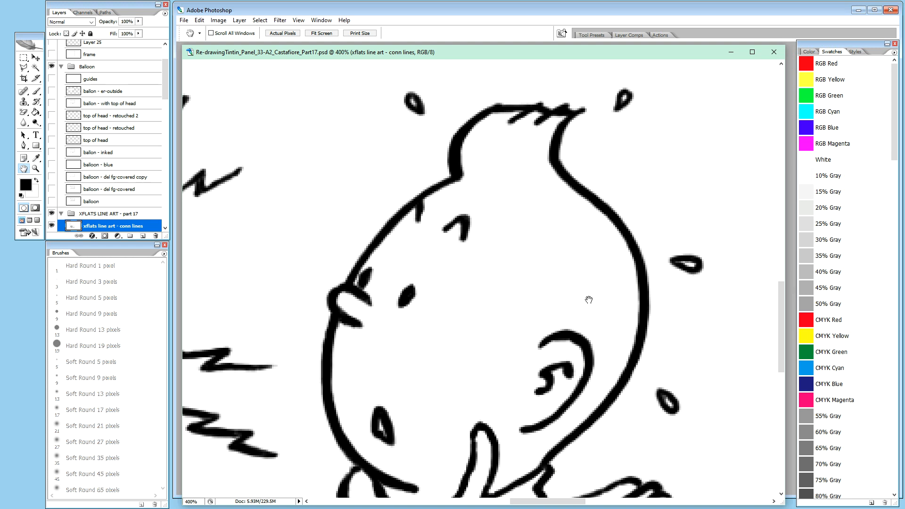
{"action": "left_click_drag", "start_coordinate": [588, 299], "coordinate": [604, 274]}
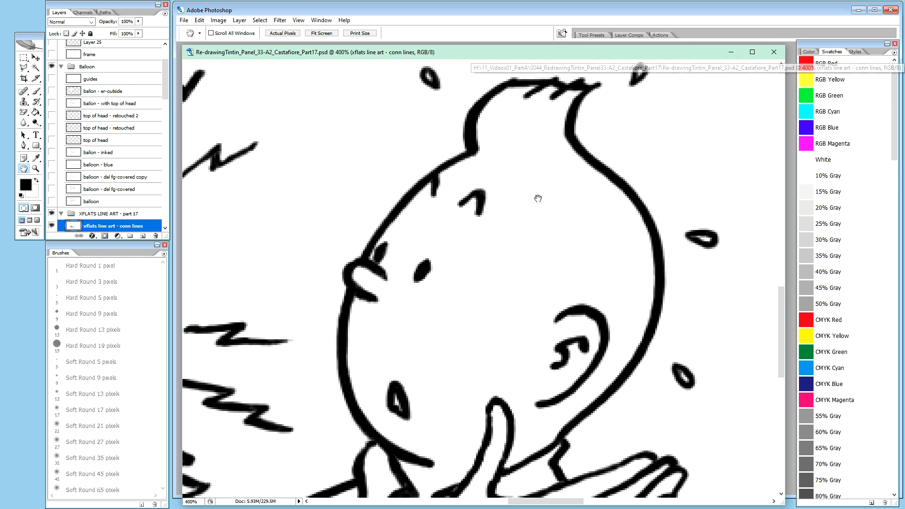
{"action": "key", "text": "b"}
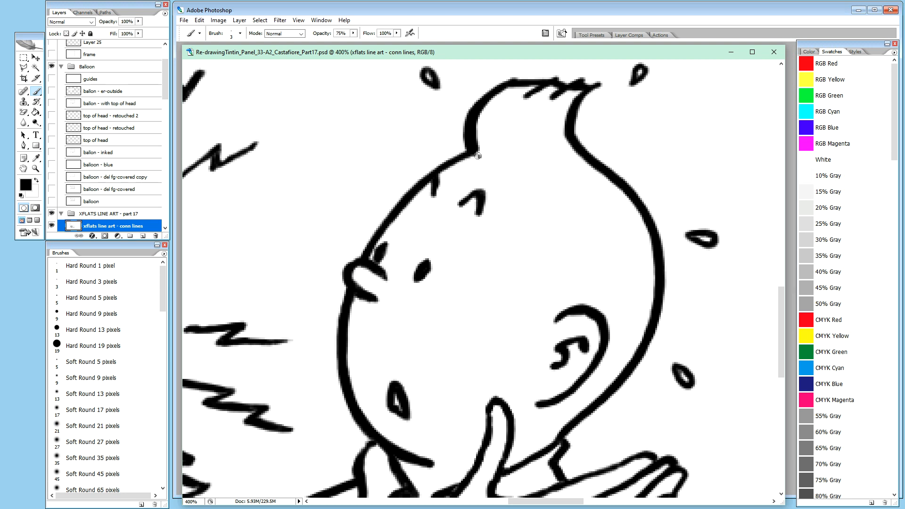
{"action": "mouse_move", "coordinate": [479, 159]}
{"action": "left_mouse_down"}
{"action": "mouse_move", "coordinate": [501, 184]}
{"action": "mouse_move", "coordinate": [519, 181]}
{"action": "mouse_move", "coordinate": [491, 176]}
{"action": "mouse_move", "coordinate": [554, 183]}
{"action": "mouse_move", "coordinate": [535, 177]}
{"action": "mouse_move", "coordinate": [568, 193]}
{"action": "mouse_move", "coordinate": [551, 181]}
{"action": "mouse_move", "coordinate": [577, 209]}
{"action": "mouse_move", "coordinate": [581, 257]}
{"action": "mouse_move", "coordinate": [584, 245]}
{"action": "mouse_move", "coordinate": [536, 293]}
{"action": "mouse_move", "coordinate": [542, 286]}
{"action": "mouse_move", "coordinate": [534, 329]}
{"action": "mouse_move", "coordinate": [558, 321]}
{"action": "mouse_move", "coordinate": [534, 313]}
{"action": "left_mouse_up"}
{"action": "mouse_move", "coordinate": [587, 242]}
{"action": "left_mouse_down"}
{"action": "mouse_move", "coordinate": [592, 236]}
{"action": "mouse_move", "coordinate": [547, 280]}
{"action": "left_mouse_up"}
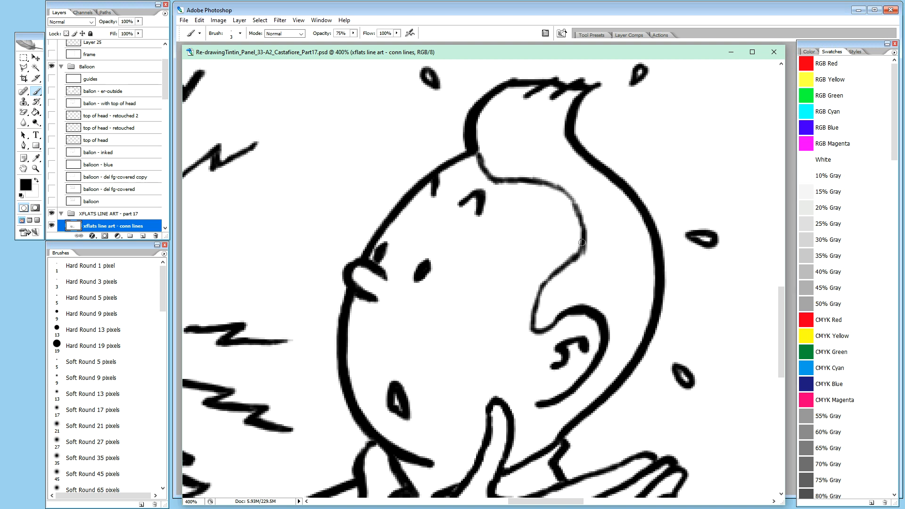
{"action": "mouse_move", "coordinate": [579, 250]}
{"action": "left_mouse_down"}
{"action": "mouse_move", "coordinate": [541, 290]}
{"action": "mouse_move", "coordinate": [547, 282]}
{"action": "mouse_move", "coordinate": [551, 325]}
{"action": "left_mouse_up"}
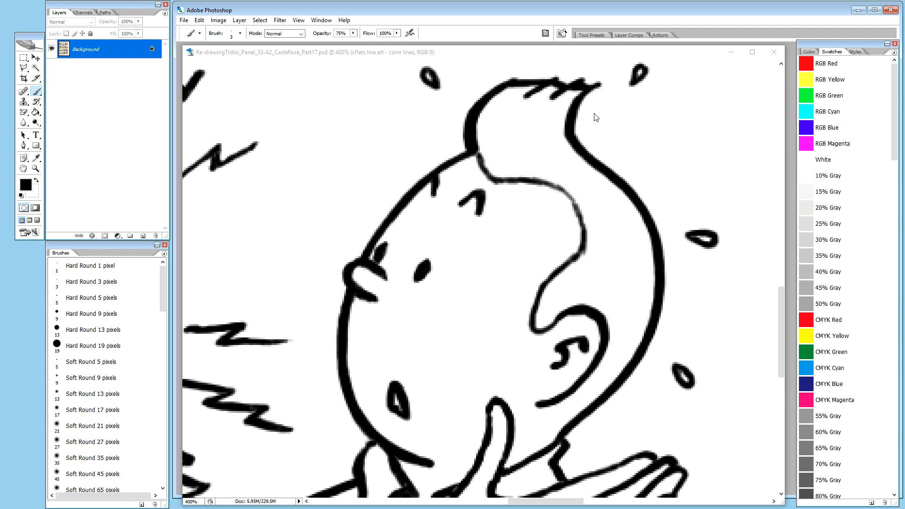
{"action": "left_click", "coordinate": [606, 54]}
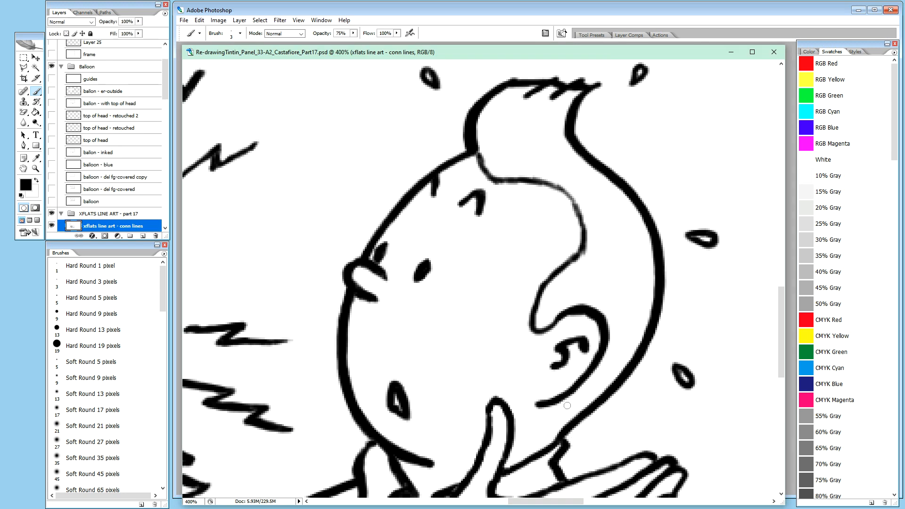
{"action": "left_click_drag", "start_coordinate": [569, 398], "coordinate": [567, 434]}
Thicken the upper hairline with black strokes and trim the outer edge of its rear curve with white.
{"action": "key", "text": "x"}
{"action": "key", "text": "x"}
{"action": "left_click_drag", "start_coordinate": [484, 165], "coordinate": [509, 180]}
{"action": "left_click_drag", "start_coordinate": [526, 179], "coordinate": [570, 197]}
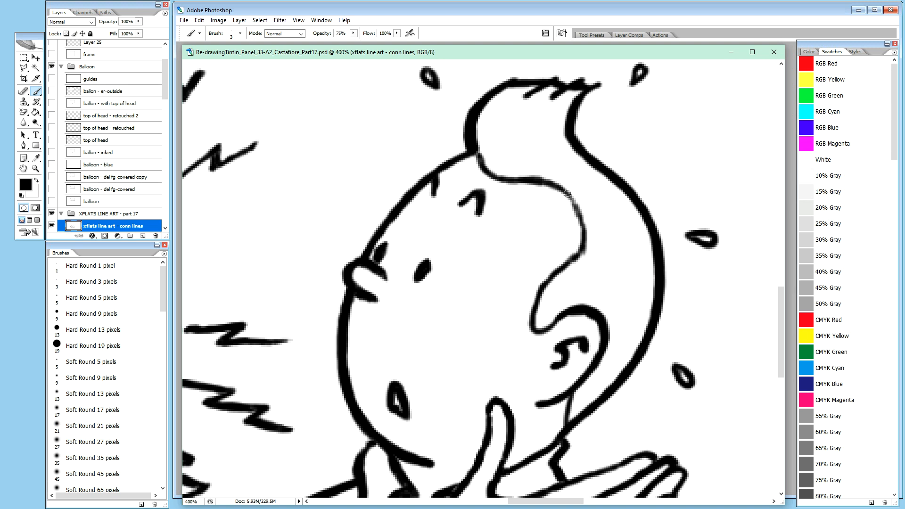
{"action": "left_click_drag", "start_coordinate": [566, 195], "coordinate": [581, 246]}
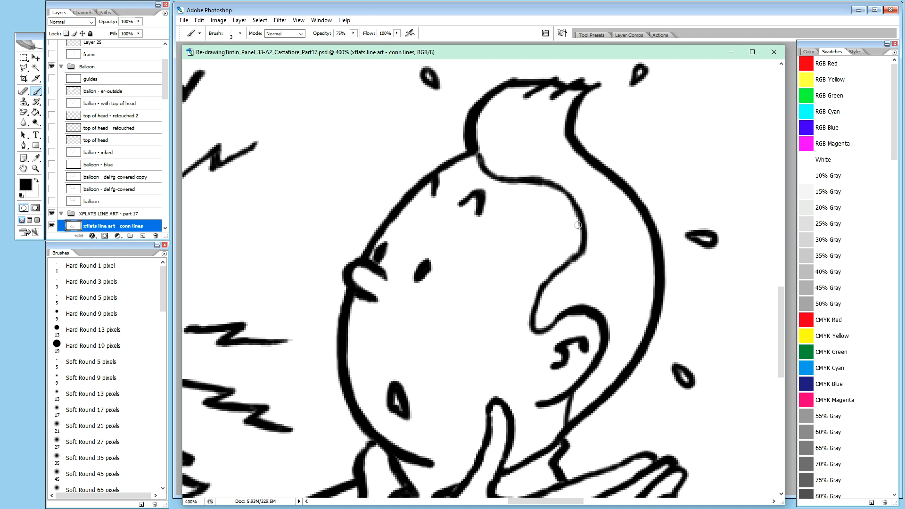
{"action": "left_click_drag", "start_coordinate": [579, 217], "coordinate": [582, 227]}
{"action": "key", "text": "x"}
{"action": "mouse_move", "coordinate": [585, 212]}
{"action": "left_mouse_down"}
{"action": "mouse_move", "coordinate": [587, 255]}
{"action": "mouse_move", "coordinate": [590, 219]}
{"action": "mouse_move", "coordinate": [578, 264]}
{"action": "mouse_move", "coordinate": [589, 242]}
{"action": "mouse_move", "coordinate": [581, 261]}
{"action": "left_mouse_up"}
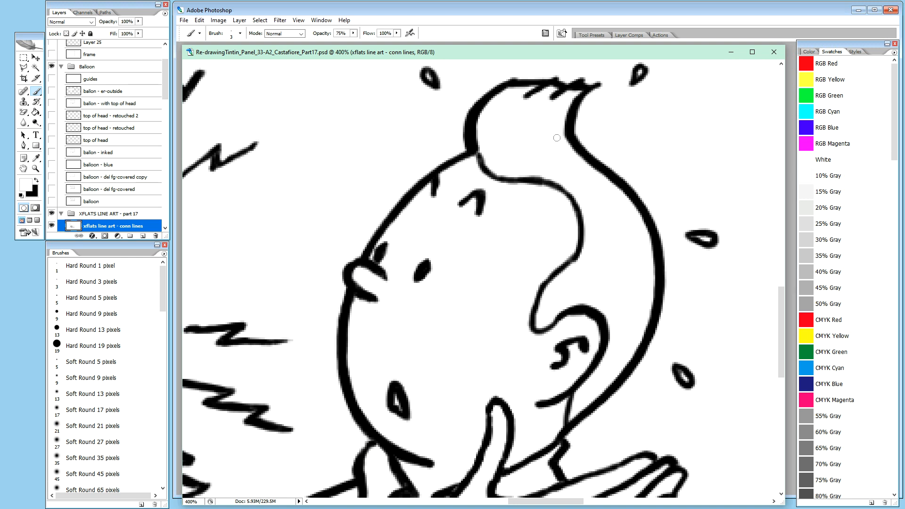
Strengthen the junction of the hairline and the quiff's base with a short black stroke.
{"action": "key", "text": "x"}
{"action": "mouse_move", "coordinate": [475, 151]}
{"action": "left_mouse_down"}
{"action": "mouse_move", "coordinate": [478, 164]}
{"action": "mouse_move", "coordinate": [480, 157]}
{"action": "left_mouse_up"}
{"action": "key", "text": "x"}
{"action": "key", "text": "x"}
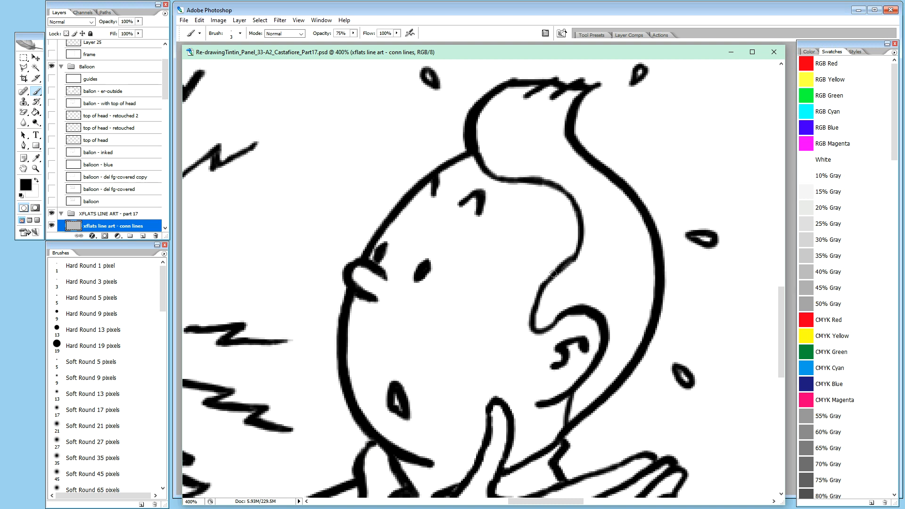
Smooth the hairline's lower curve above Tintin's ear by trimming it with white and redrawing it in black.
{"action": "key", "text": "x"}
{"action": "mouse_move", "coordinate": [531, 292]}
{"action": "left_mouse_down"}
{"action": "mouse_move", "coordinate": [542, 276]}
{"action": "mouse_move", "coordinate": [531, 298]}
{"action": "mouse_move", "coordinate": [547, 283]}
{"action": "mouse_move", "coordinate": [533, 321]}
{"action": "left_mouse_up"}
{"action": "key", "text": "x"}
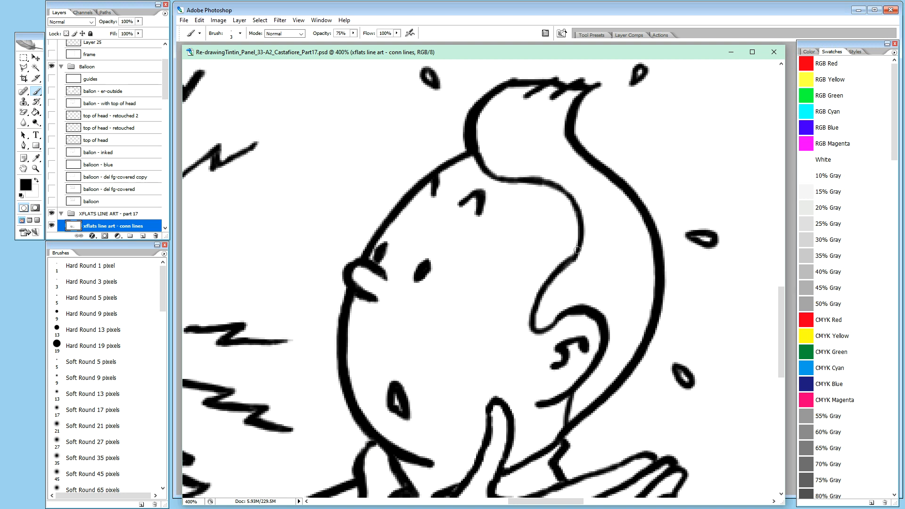
{"action": "key", "text": "x"}
{"action": "left_click_drag", "start_coordinate": [568, 249], "coordinate": [552, 268]}
{"action": "key", "text": "x"}
{"action": "left_click_drag", "start_coordinate": [568, 264], "coordinate": [545, 294]}
{"action": "key", "text": "x"}
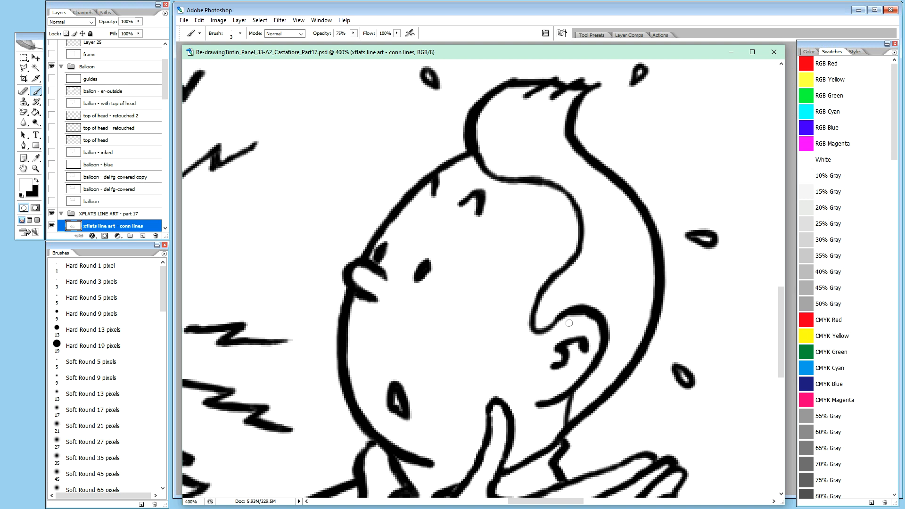
Redraw the hairline beside the quiff's base as a flatter, higher curve in black and paint out the old line in white.
{"action": "key", "text": "ctrl+minus"}
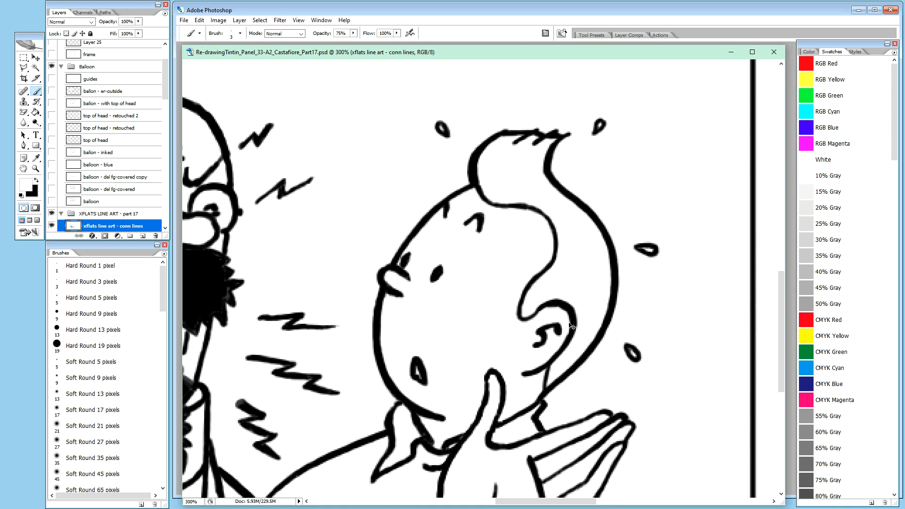
{"action": "scroll", "coordinate": [573, 327], "scroll_direction": "up", "scroll_amount": 2}
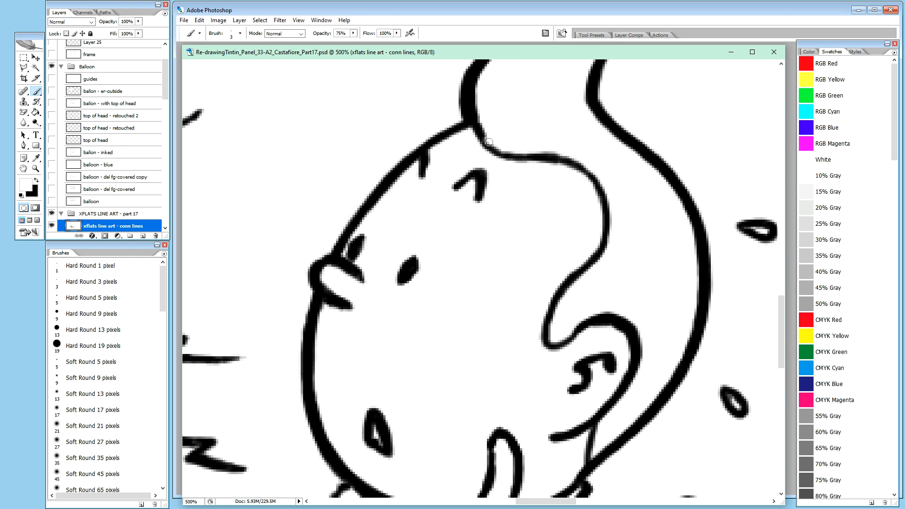
{"action": "key", "text": "x"}
{"action": "mouse_move", "coordinate": [499, 146]}
{"action": "left_mouse_down"}
{"action": "mouse_move", "coordinate": [556, 157]}
{"action": "mouse_move", "coordinate": [486, 146]}
{"action": "mouse_move", "coordinate": [515, 161]}
{"action": "left_mouse_up"}
{"action": "key", "text": "x"}
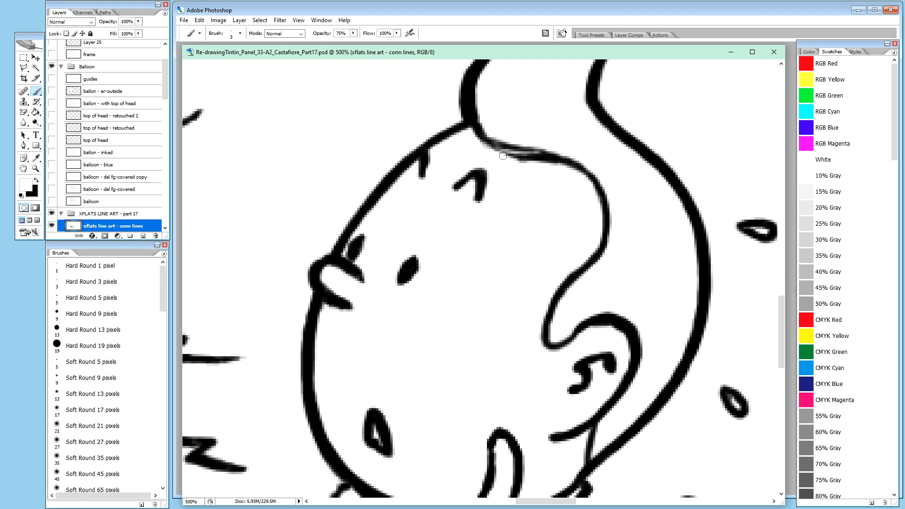
{"action": "mouse_move", "coordinate": [520, 158]}
{"action": "left_mouse_down"}
{"action": "mouse_move", "coordinate": [542, 163]}
{"action": "mouse_move", "coordinate": [512, 161]}
{"action": "mouse_move", "coordinate": [568, 167]}
{"action": "left_mouse_up"}
{"action": "key", "text": "x"}
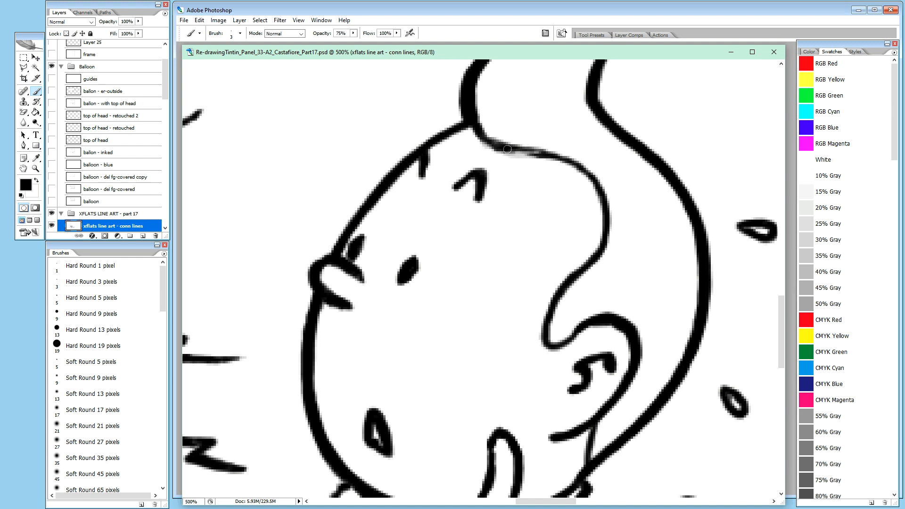
{"action": "left_click_drag", "start_coordinate": [521, 149], "coordinate": [554, 153]}
{"action": "key", "text": "x"}
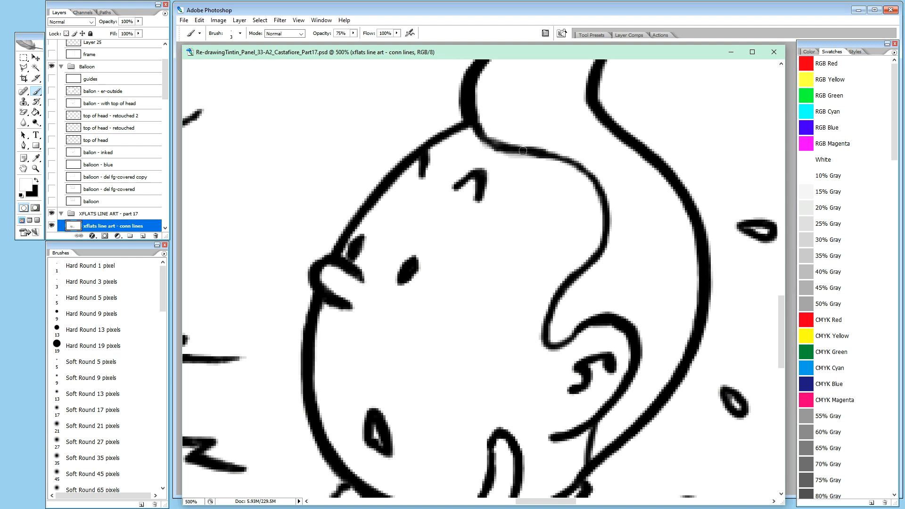
Even out the redrawn hairline's edges with white trims and black strokes, rounding its bend toward the back of the head.
{"action": "mouse_move", "coordinate": [497, 155]}
{"action": "left_mouse_down"}
{"action": "mouse_move", "coordinate": [514, 157]}
{"action": "mouse_move", "coordinate": [538, 137]}
{"action": "left_mouse_up"}
{"action": "key", "text": "x"}
{"action": "key", "text": "x"}
{"action": "left_click_drag", "start_coordinate": [482, 148], "coordinate": [515, 158]}
{"action": "mouse_move", "coordinate": [546, 151]}
{"action": "left_mouse_down"}
{"action": "mouse_move", "coordinate": [581, 173]}
{"action": "mouse_move", "coordinate": [534, 147]}
{"action": "mouse_move", "coordinate": [550, 148]}
{"action": "mouse_move", "coordinate": [522, 148]}
{"action": "mouse_move", "coordinate": [555, 148]}
{"action": "mouse_move", "coordinate": [504, 146]}
{"action": "mouse_move", "coordinate": [562, 151]}
{"action": "mouse_move", "coordinate": [550, 150]}
{"action": "mouse_move", "coordinate": [574, 160]}
{"action": "mouse_move", "coordinate": [546, 147]}
{"action": "mouse_move", "coordinate": [589, 170]}
{"action": "left_mouse_up"}
{"action": "key", "text": "x"}
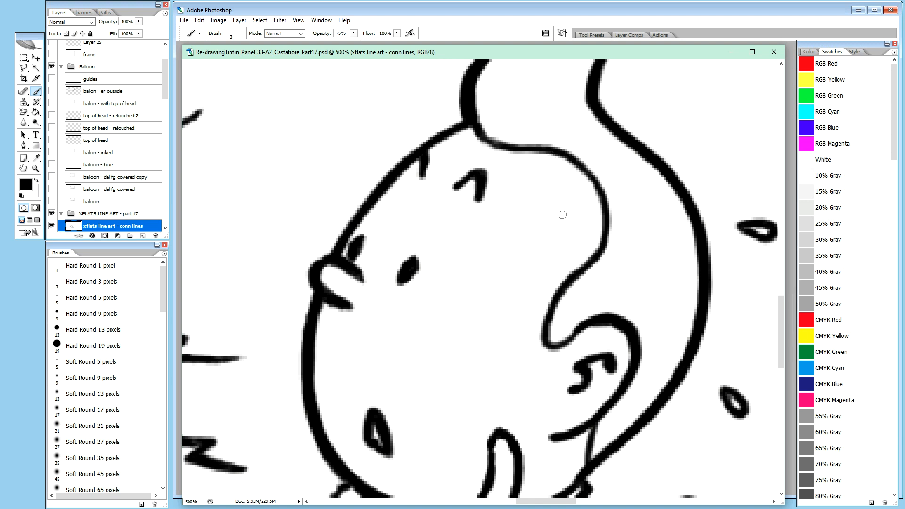
Erase the four zigzag marks behind the bald man's head and shoulder with the 10-pixel Pencil in white.
{"action": "key", "text": "ctrl+minus"}
{"action": "key", "text": "ctrl+minus"}
{"action": "key", "text": "ctrl+minus"}
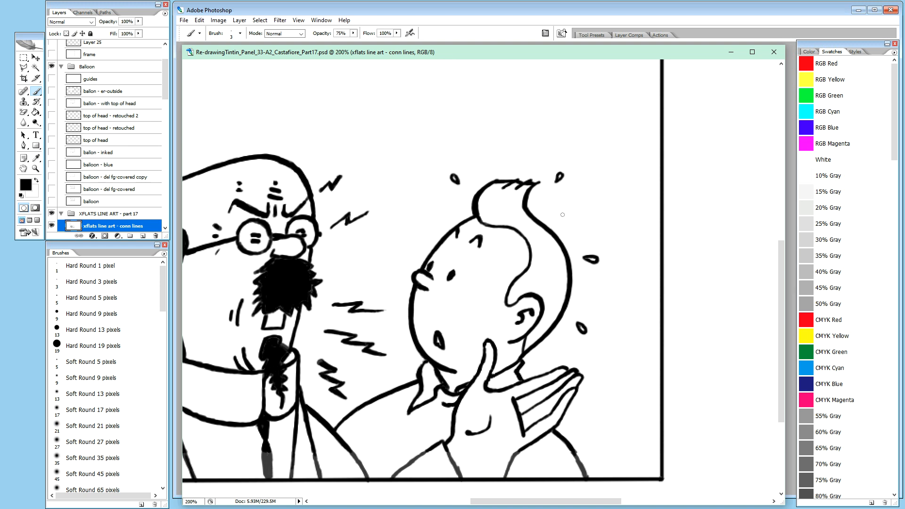
{"action": "key", "text": "space"}
{"action": "mouse_move", "coordinate": [431, 224]}
{"action": "left_mouse_down"}
{"action": "mouse_move", "coordinate": [497, 158]}
{"action": "mouse_move", "coordinate": [585, 199]}
{"action": "mouse_move", "coordinate": [606, 216]}
{"action": "mouse_move", "coordinate": [611, 239]}
{"action": "mouse_move", "coordinate": [624, 231]}
{"action": "left_mouse_up"}
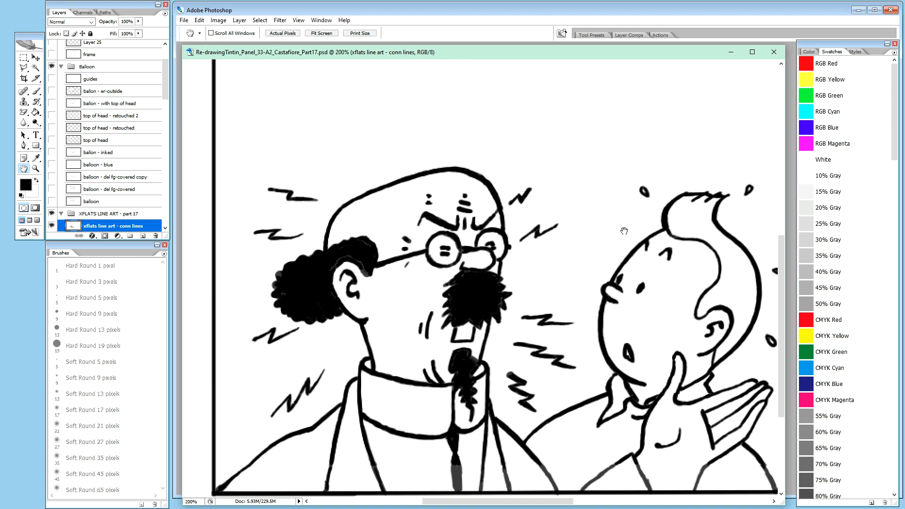
{"action": "left_click", "coordinate": [624, 231], "text": "ctrl"}
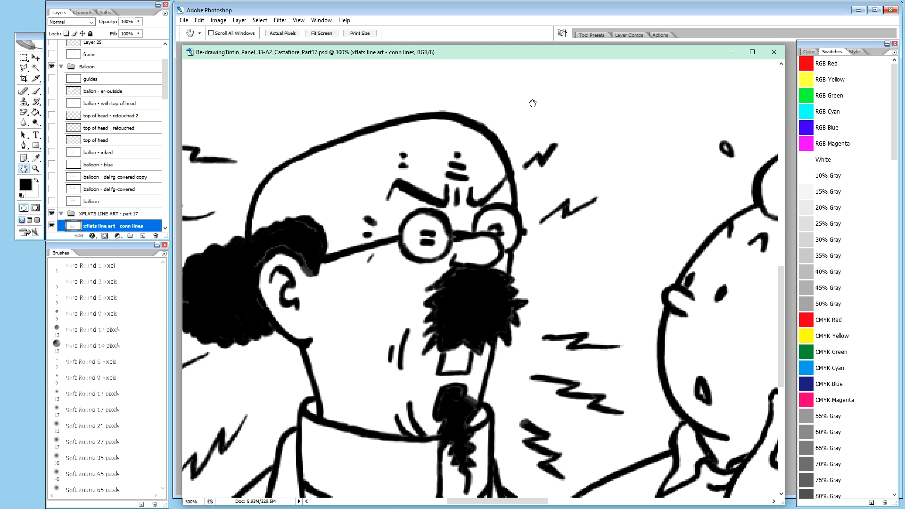
{"action": "left_click_drag", "start_coordinate": [429, 198], "coordinate": [496, 194]}
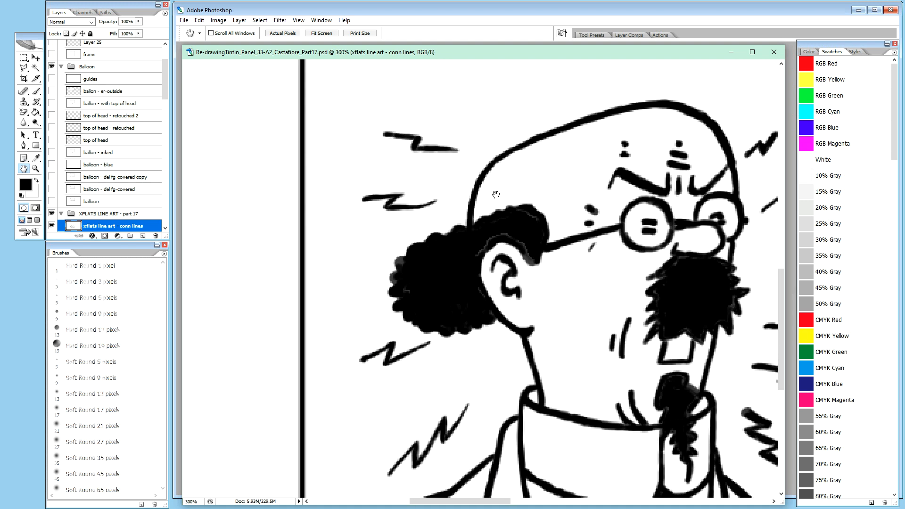
{"action": "key", "text": "b"}
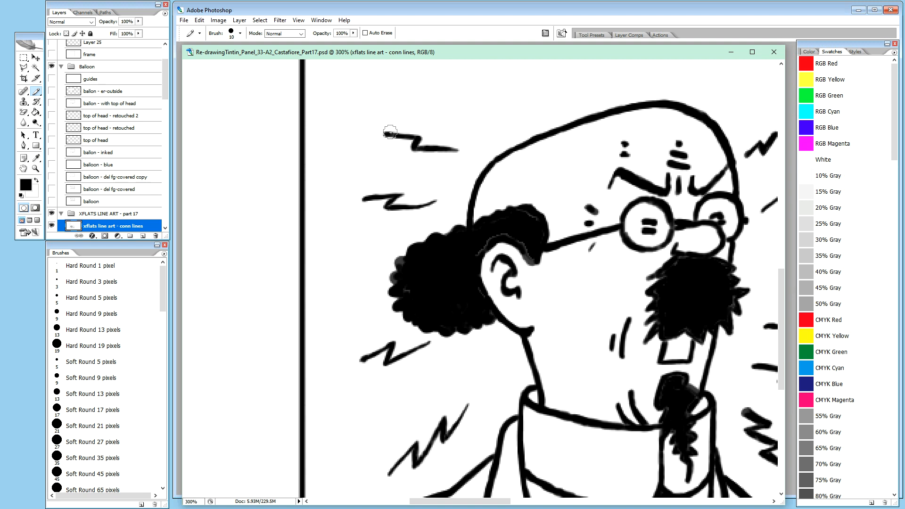
{"action": "key", "text": "x"}
{"action": "left_click_drag", "start_coordinate": [381, 132], "coordinate": [448, 156]}
{"action": "mouse_move", "coordinate": [435, 200]}
{"action": "left_mouse_down"}
{"action": "mouse_move", "coordinate": [382, 205]}
{"action": "mouse_move", "coordinate": [403, 195]}
{"action": "mouse_move", "coordinate": [362, 200]}
{"action": "left_mouse_up"}
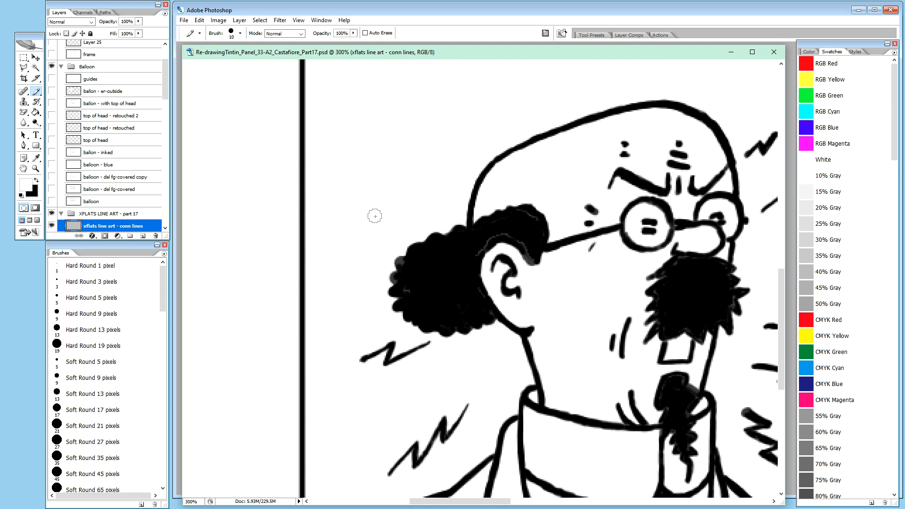
{"action": "mouse_move", "coordinate": [347, 370]}
{"action": "left_mouse_down"}
{"action": "mouse_move", "coordinate": [393, 346]}
{"action": "mouse_move", "coordinate": [384, 367]}
{"action": "mouse_move", "coordinate": [424, 348]}
{"action": "left_mouse_up"}
{"action": "mouse_move", "coordinate": [475, 408]}
{"action": "left_mouse_down"}
{"action": "mouse_move", "coordinate": [456, 425]}
{"action": "mouse_move", "coordinate": [444, 417]}
{"action": "mouse_move", "coordinate": [427, 453]}
{"action": "mouse_move", "coordinate": [424, 434]}
{"action": "mouse_move", "coordinate": [397, 463]}
{"action": "mouse_move", "coordinate": [410, 398]}
{"action": "left_mouse_up"}
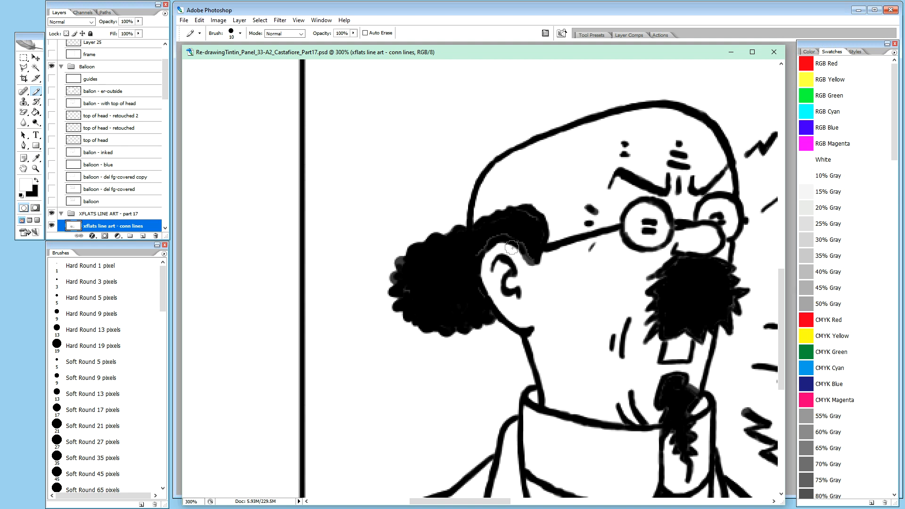
Paint out the bald man's inner ear lines, near eye, temple marks and near eyebrow in white.
{"action": "mouse_move", "coordinate": [519, 293]}
{"action": "left_mouse_down"}
{"action": "mouse_move", "coordinate": [498, 261]}
{"action": "mouse_move", "coordinate": [493, 271]}
{"action": "mouse_move", "coordinate": [502, 276]}
{"action": "left_mouse_up"}
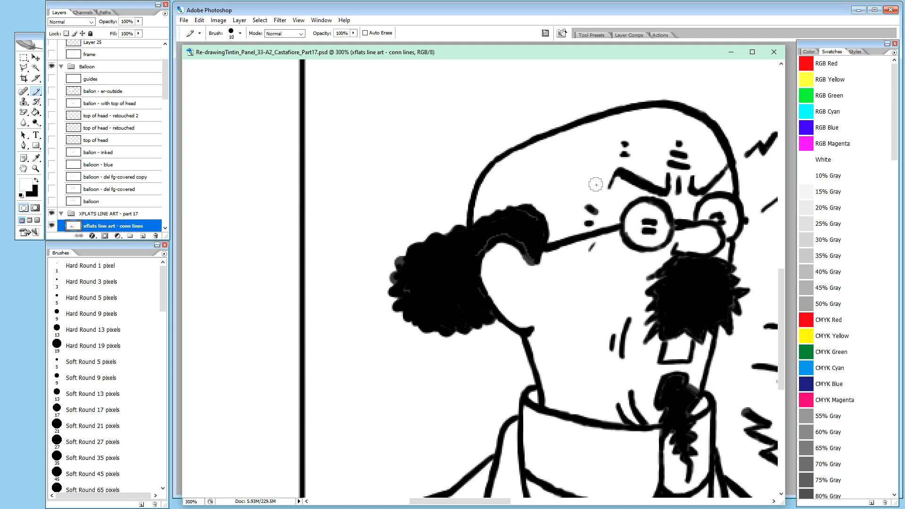
{"action": "left_click_drag", "start_coordinate": [649, 226], "coordinate": [651, 225]}
{"action": "mouse_move", "coordinate": [582, 214]}
{"action": "left_mouse_down"}
{"action": "mouse_move", "coordinate": [602, 212]}
{"action": "mouse_move", "coordinate": [583, 204]}
{"action": "left_mouse_up"}
{"action": "left_click_drag", "start_coordinate": [585, 261], "coordinate": [598, 247]}
{"action": "left_click_drag", "start_coordinate": [630, 175], "coordinate": [593, 191]}
{"action": "left_click_drag", "start_coordinate": [623, 154], "coordinate": [627, 140]}
{"action": "mouse_move", "coordinate": [637, 179]}
{"action": "left_mouse_down"}
{"action": "mouse_move", "coordinate": [625, 174]}
{"action": "mouse_move", "coordinate": [666, 194]}
{"action": "left_mouse_up"}
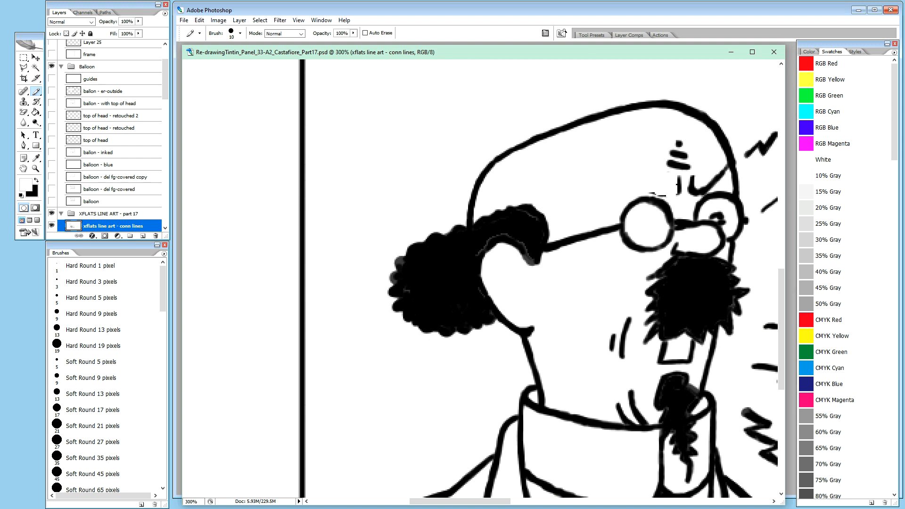
{"action": "key", "text": "ctrl+Tab"}
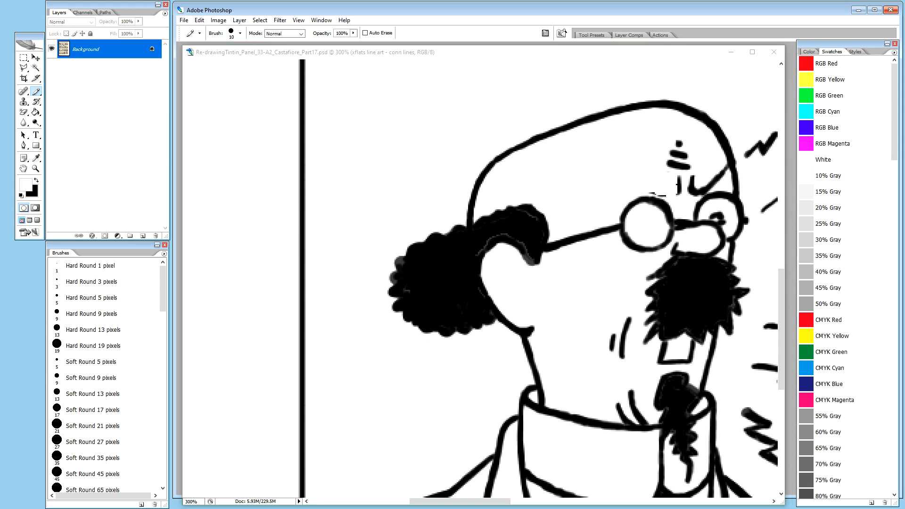
{"action": "key", "text": "h"}
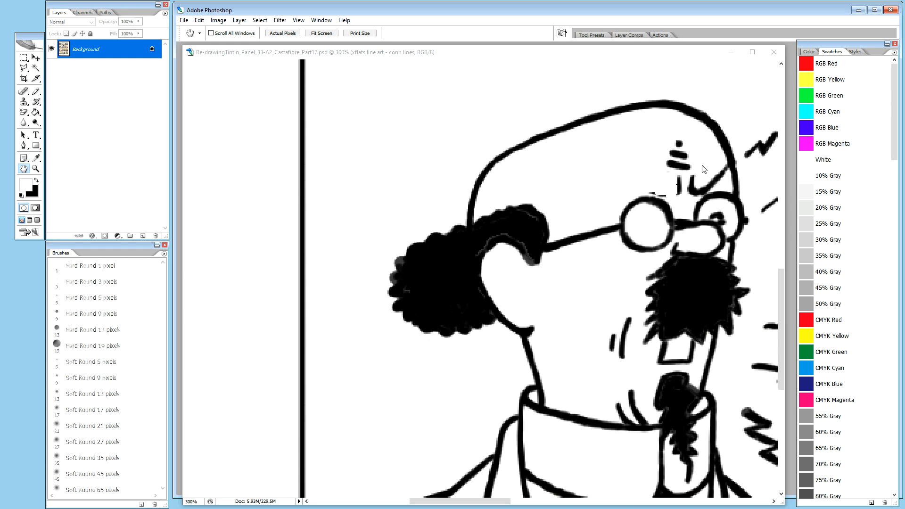
{"action": "left_click", "coordinate": [574, 56]}
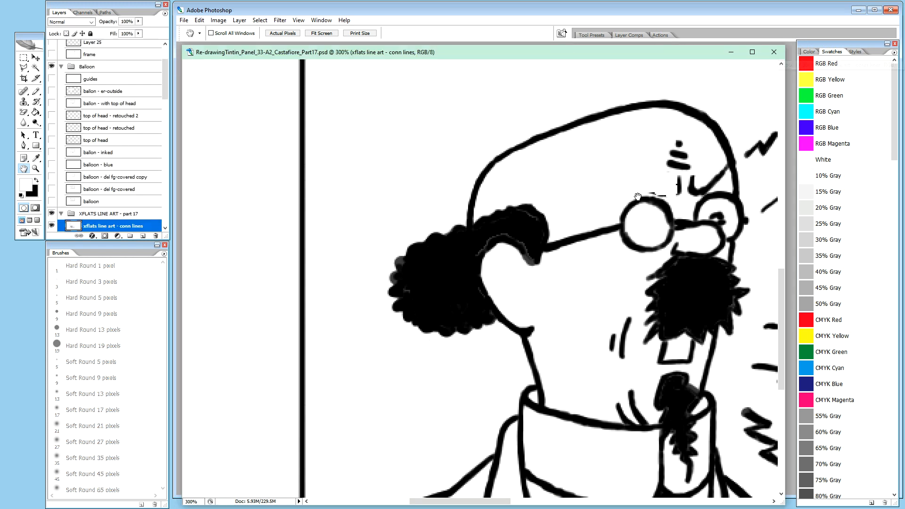
Paint out the bald man's glasses, nose, far eye and remaining forehead, cheek and neck wrinkles in white.
{"action": "left_click_drag", "start_coordinate": [606, 196], "coordinate": [451, 204]}
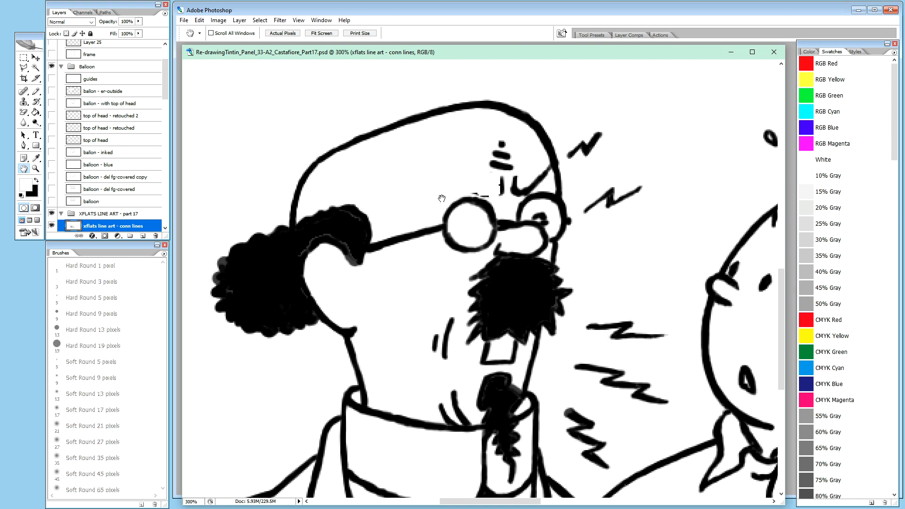
{"action": "key", "text": "b"}
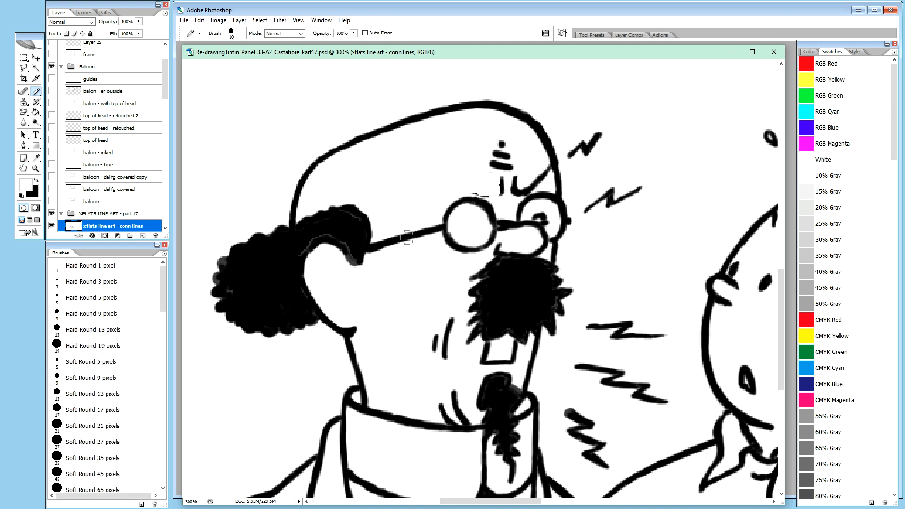
{"action": "mouse_move", "coordinate": [401, 238]}
{"action": "left_mouse_down"}
{"action": "mouse_move", "coordinate": [373, 242]}
{"action": "mouse_move", "coordinate": [374, 252]}
{"action": "mouse_move", "coordinate": [380, 238]}
{"action": "left_mouse_up"}
{"action": "mouse_move", "coordinate": [413, 251]}
{"action": "left_mouse_down"}
{"action": "mouse_move", "coordinate": [472, 190]}
{"action": "mouse_move", "coordinate": [478, 198]}
{"action": "mouse_move", "coordinate": [457, 225]}
{"action": "mouse_move", "coordinate": [467, 249]}
{"action": "mouse_move", "coordinate": [487, 248]}
{"action": "left_mouse_up"}
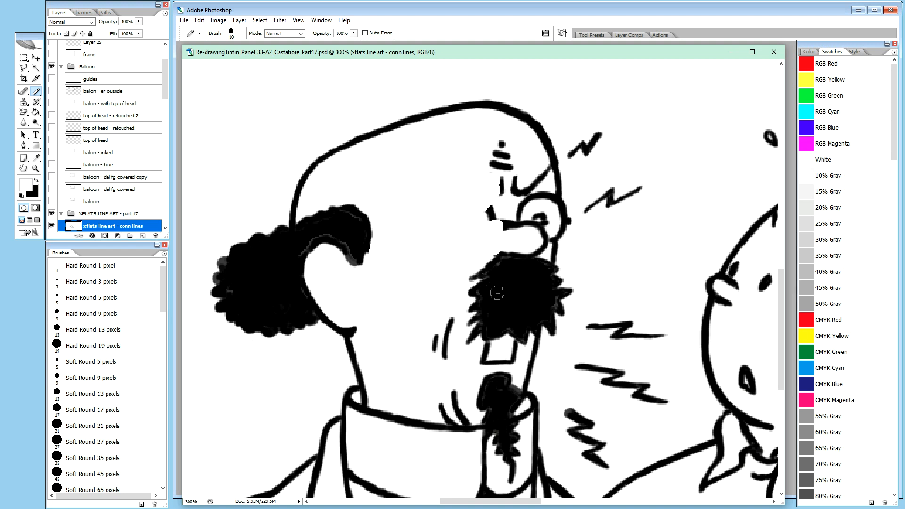
{"action": "mouse_move", "coordinate": [468, 265]}
{"action": "left_mouse_down"}
{"action": "mouse_move", "coordinate": [532, 259]}
{"action": "mouse_move", "coordinate": [492, 252]}
{"action": "mouse_move", "coordinate": [527, 246]}
{"action": "mouse_move", "coordinate": [543, 247]}
{"action": "mouse_move", "coordinate": [543, 258]}
{"action": "mouse_move", "coordinate": [517, 172]}
{"action": "mouse_move", "coordinate": [513, 233]}
{"action": "mouse_move", "coordinate": [497, 224]}
{"action": "left_mouse_up"}
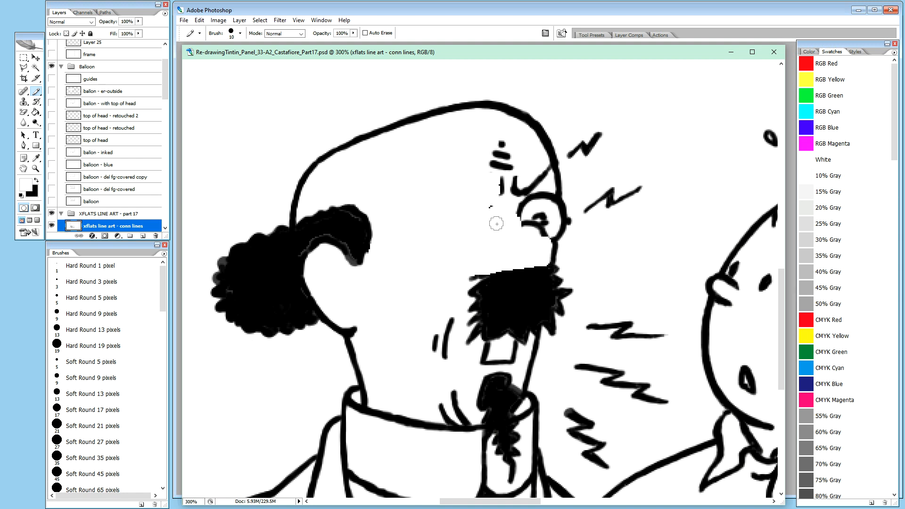
{"action": "mouse_move", "coordinate": [512, 191]}
{"action": "left_mouse_down"}
{"action": "mouse_move", "coordinate": [538, 236]}
{"action": "mouse_move", "coordinate": [547, 231]}
{"action": "mouse_move", "coordinate": [538, 234]}
{"action": "mouse_move", "coordinate": [546, 197]}
{"action": "mouse_move", "coordinate": [532, 188]}
{"action": "mouse_move", "coordinate": [543, 173]}
{"action": "mouse_move", "coordinate": [497, 188]}
{"action": "mouse_move", "coordinate": [503, 170]}
{"action": "mouse_move", "coordinate": [487, 139]}
{"action": "left_mouse_up"}
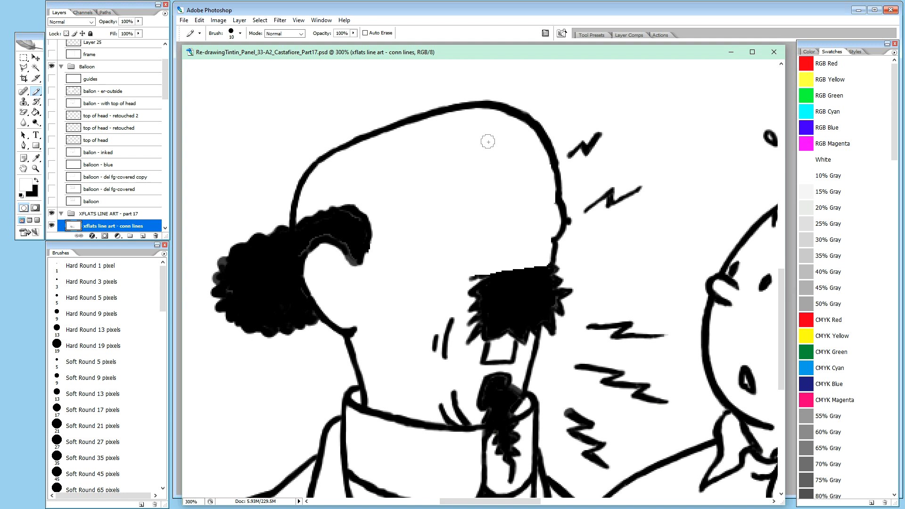
{"action": "left_click_drag", "start_coordinate": [437, 351], "coordinate": [466, 334]}
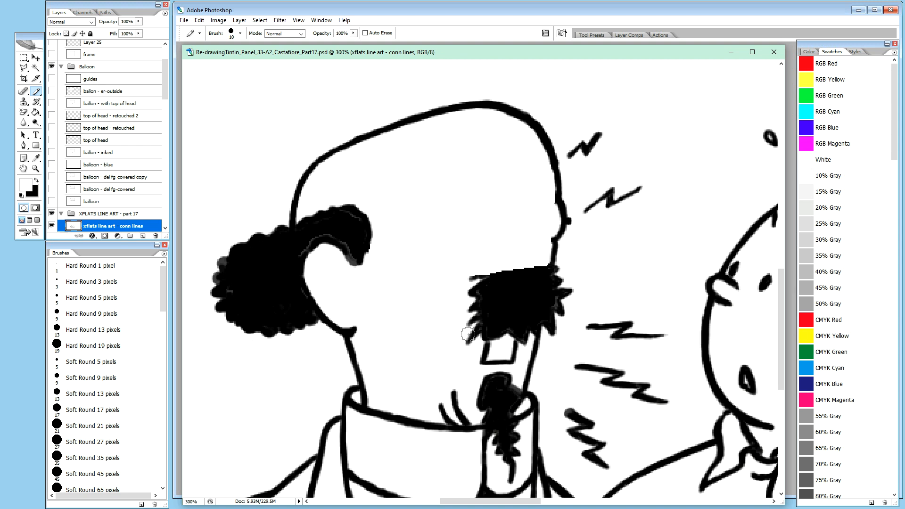
{"action": "mouse_move", "coordinate": [448, 404]}
{"action": "left_mouse_down"}
{"action": "mouse_move", "coordinate": [453, 392]}
{"action": "mouse_move", "coordinate": [460, 407]}
{"action": "mouse_move", "coordinate": [441, 415]}
{"action": "mouse_move", "coordinate": [472, 423]}
{"action": "left_mouse_up"}
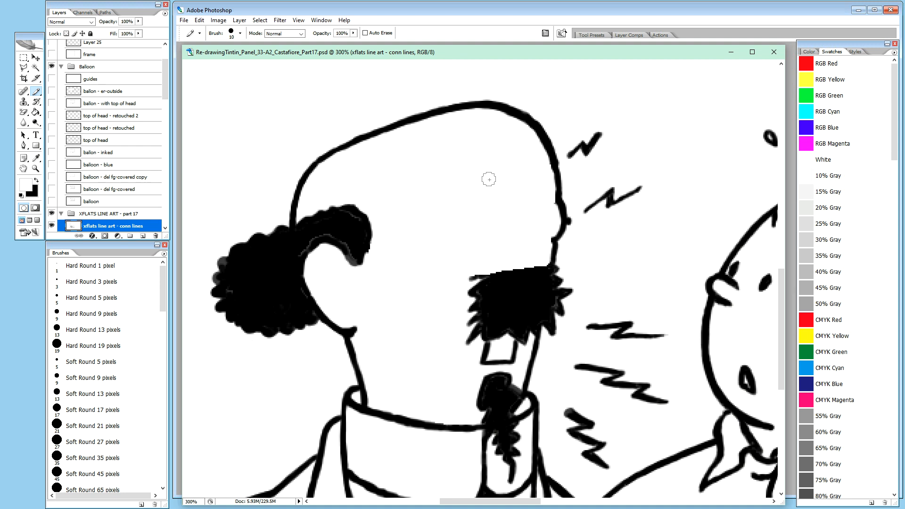
Erase the zigzag marks between the two characters and the stray line at the moustache's upper edge.
{"action": "left_click_drag", "start_coordinate": [610, 126], "coordinate": [568, 148]}
{"action": "left_click_drag", "start_coordinate": [630, 188], "coordinate": [589, 206]}
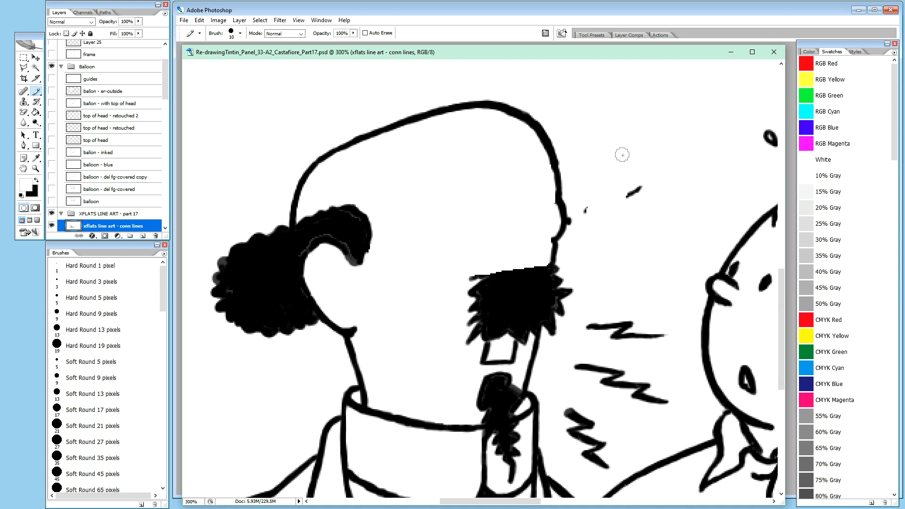
{"action": "mouse_move", "coordinate": [462, 275]}
{"action": "left_mouse_down"}
{"action": "mouse_move", "coordinate": [455, 283]}
{"action": "mouse_move", "coordinate": [481, 260]}
{"action": "mouse_move", "coordinate": [471, 269]}
{"action": "mouse_move", "coordinate": [488, 262]}
{"action": "mouse_move", "coordinate": [483, 269]}
{"action": "left_mouse_up"}
{"action": "left_click", "coordinate": [586, 211]}
{"action": "left_click_drag", "start_coordinate": [640, 188], "coordinate": [627, 196]}
{"action": "mouse_move", "coordinate": [667, 333]}
{"action": "left_mouse_down"}
{"action": "mouse_move", "coordinate": [616, 343]}
{"action": "mouse_move", "coordinate": [637, 324]}
{"action": "mouse_move", "coordinate": [650, 332]}
{"action": "mouse_move", "coordinate": [584, 326]}
{"action": "mouse_move", "coordinate": [594, 370]}
{"action": "mouse_move", "coordinate": [668, 402]}
{"action": "left_mouse_up"}
{"action": "mouse_move", "coordinate": [587, 410]}
{"action": "left_mouse_down"}
{"action": "mouse_move", "coordinate": [576, 428]}
{"action": "mouse_move", "coordinate": [588, 422]}
{"action": "mouse_move", "coordinate": [601, 437]}
{"action": "mouse_move", "coordinate": [610, 471]}
{"action": "mouse_move", "coordinate": [603, 462]}
{"action": "left_mouse_up"}
Paint out Tintin's quiff hatching, eyebrows, eyes and inner nose lines in white with the Pencil.
{"action": "key", "text": "h"}
{"action": "left_click_drag", "start_coordinate": [618, 231], "coordinate": [412, 337]}
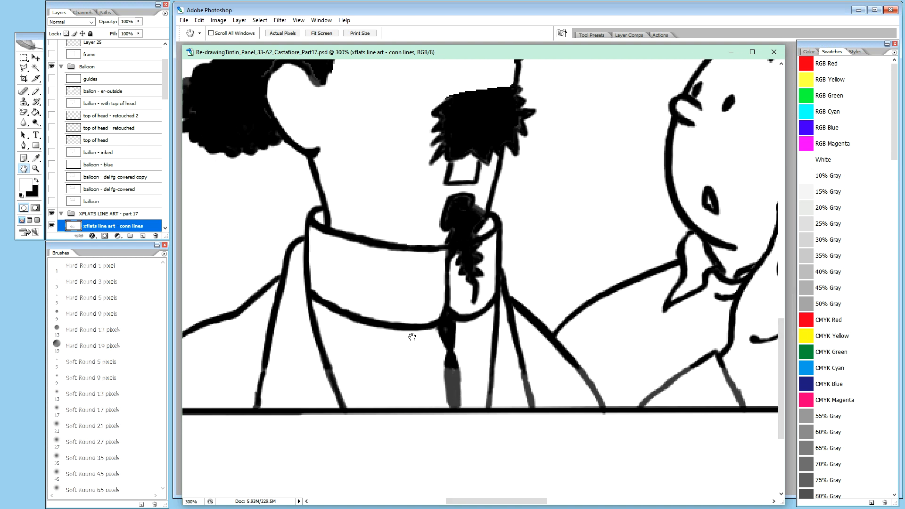
{"action": "left_click_drag", "start_coordinate": [311, 209], "coordinate": [293, 253]}
{"action": "left_click_drag", "start_coordinate": [719, 243], "coordinate": [492, 352]}
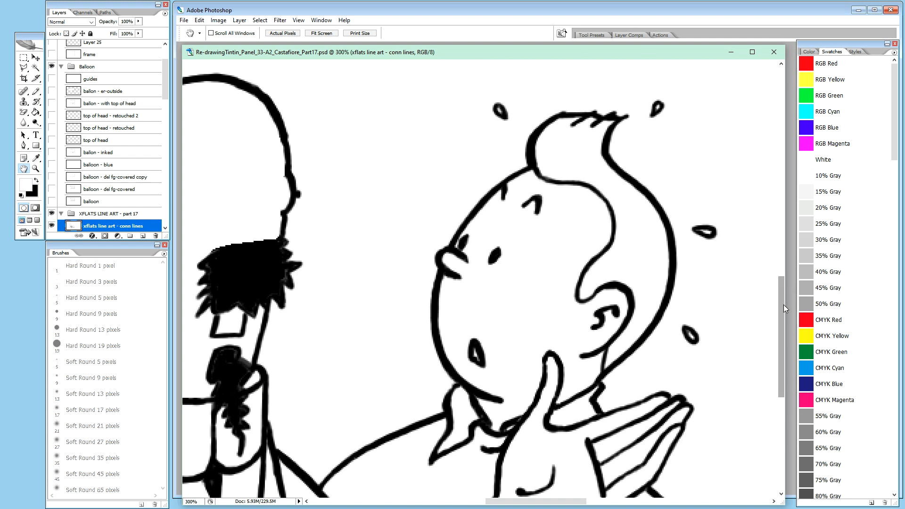
{"action": "mouse_move", "coordinate": [781, 312]}
{"action": "left_mouse_down"}
{"action": "mouse_move", "coordinate": [778, 325]}
{"action": "mouse_move", "coordinate": [777, 315]}
{"action": "left_mouse_up"}
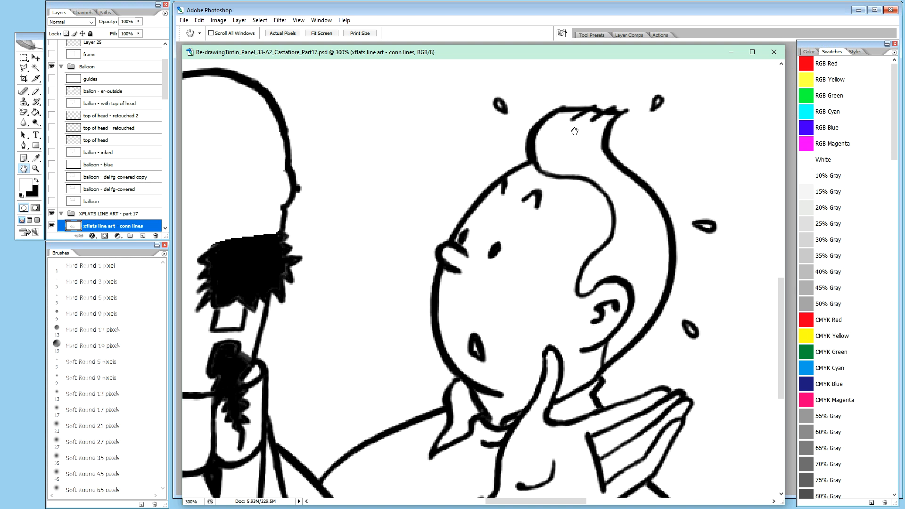
{"action": "key", "text": "b"}
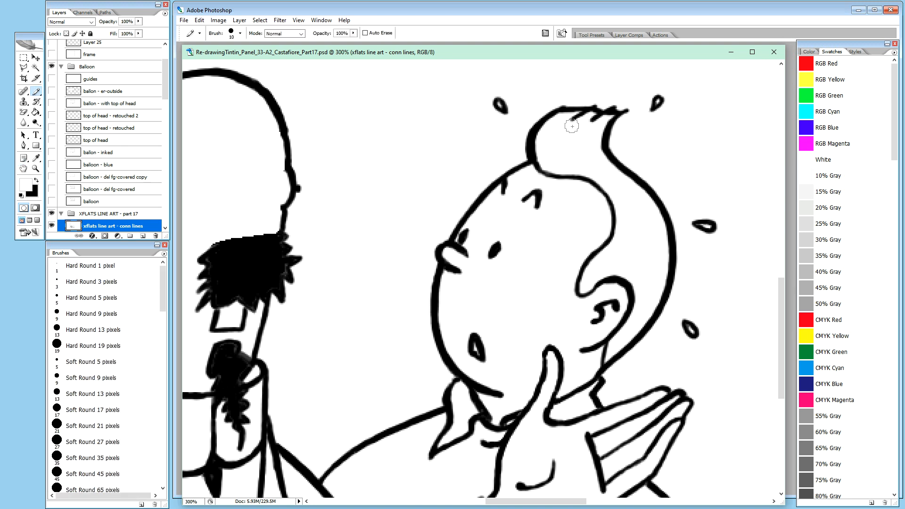
{"action": "left_click", "coordinate": [596, 122]}
{"action": "left_click_drag", "start_coordinate": [575, 119], "coordinate": [585, 120]}
{"action": "left_click", "coordinate": [538, 202]}
{"action": "mouse_move", "coordinate": [538, 202]}
{"action": "left_mouse_down"}
{"action": "mouse_move", "coordinate": [509, 202]}
{"action": "mouse_move", "coordinate": [508, 193]}
{"action": "mouse_move", "coordinate": [537, 190]}
{"action": "left_mouse_up"}
{"action": "mouse_move", "coordinate": [512, 242]}
{"action": "left_mouse_down"}
{"action": "mouse_move", "coordinate": [490, 258]}
{"action": "mouse_move", "coordinate": [497, 237]}
{"action": "mouse_move", "coordinate": [472, 234]}
{"action": "left_mouse_up"}
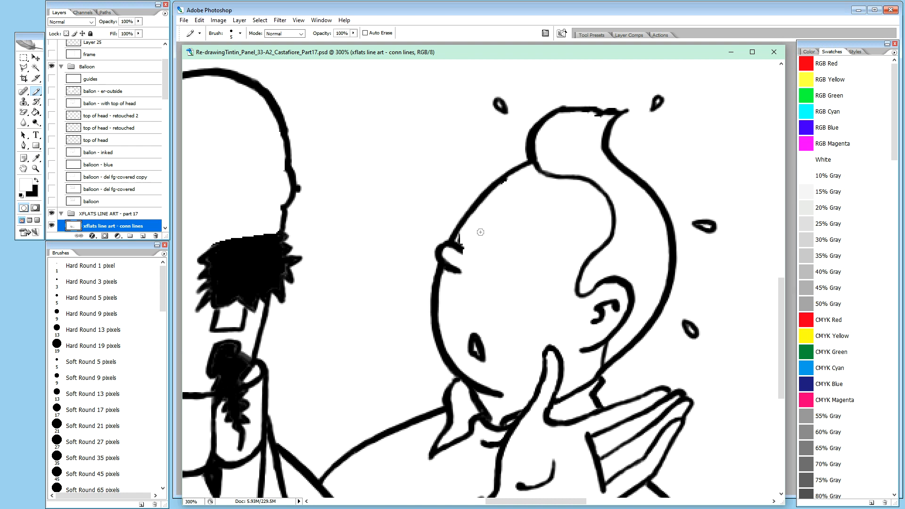
{"action": "left_click_drag", "start_coordinate": [467, 240], "coordinate": [459, 246]}
Erase Tintin's inner ear lines and the short fold mark below his collar beside the wrist.
{"action": "key", "text": "space"}
{"action": "mouse_move", "coordinate": [501, 335]}
{"action": "left_mouse_down"}
{"action": "mouse_move", "coordinate": [476, 313]}
{"action": "mouse_move", "coordinate": [488, 232]}
{"action": "left_mouse_up"}
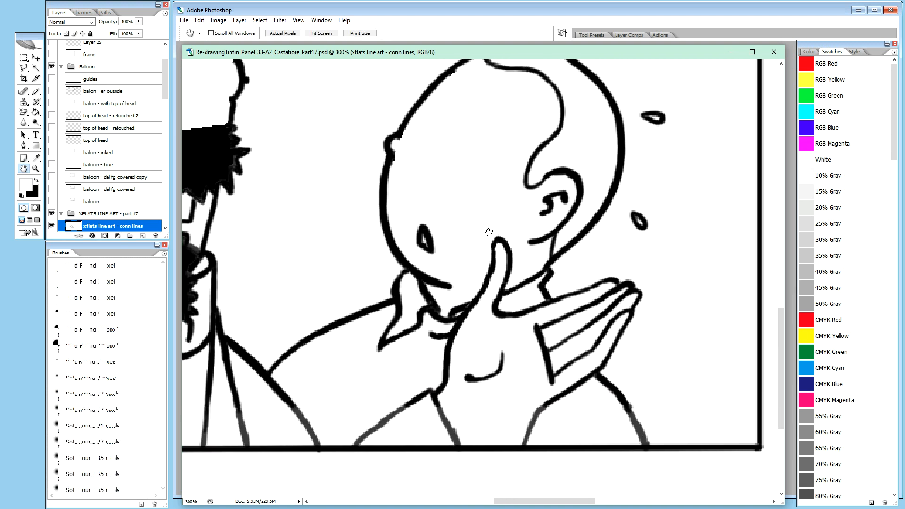
{"action": "mouse_move", "coordinate": [554, 200]}
{"action": "left_mouse_down"}
{"action": "mouse_move", "coordinate": [540, 212]}
{"action": "mouse_move", "coordinate": [563, 196]}
{"action": "left_mouse_up"}
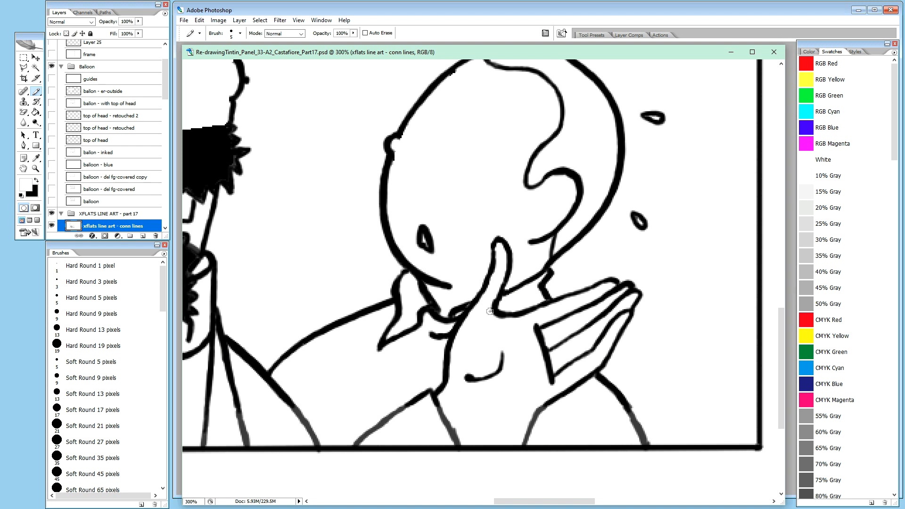
{"action": "left_click", "coordinate": [446, 328]}
Retouch the upper-arm outline below Tintin's fingertips in black with the 3 px Brush.
{"action": "key", "text": "space"}
{"action": "left_click_drag", "start_coordinate": [555, 395], "coordinate": [469, 220]}
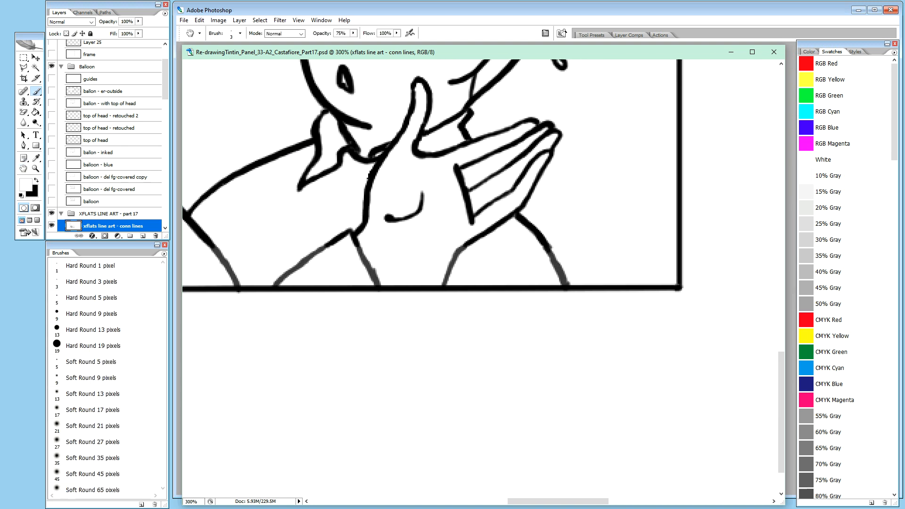
{"action": "key", "text": "x"}
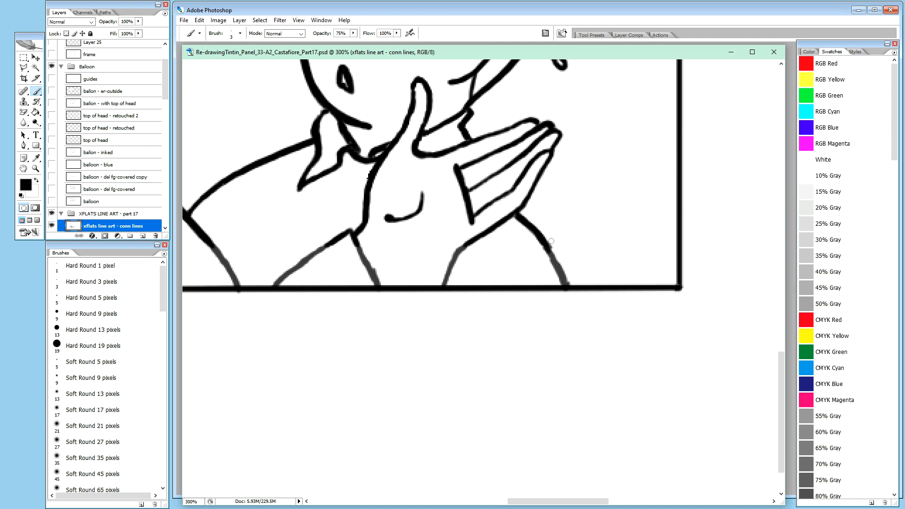
{"action": "left_click_drag", "start_coordinate": [546, 244], "coordinate": [559, 267]}
{"action": "key", "text": "ctrl+z"}
{"action": "left_click_drag", "start_coordinate": [551, 254], "coordinate": [560, 273]}
Inspect the cleaned line art of both figures, especially Tintin's head, quiff, hands and sweat drops, for remaining gaps or details.
{"action": "key", "text": "ctrl+alt+0"}
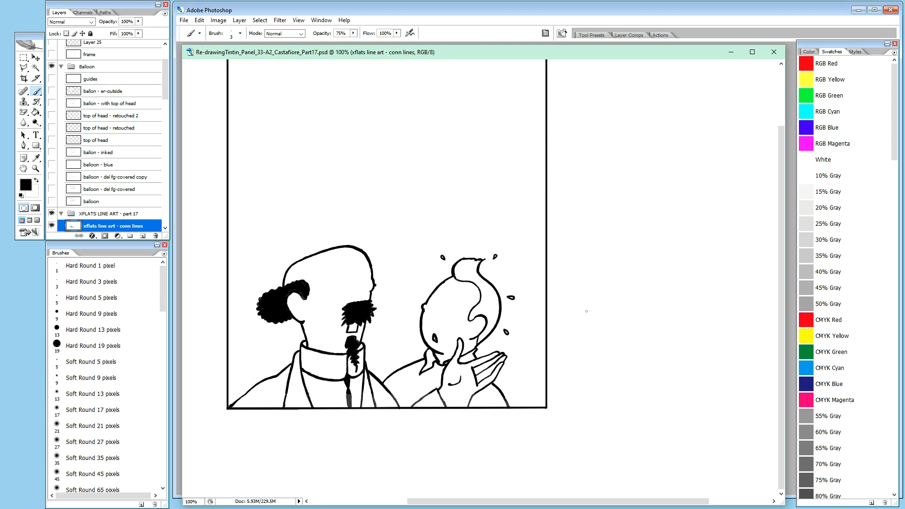
{"action": "key", "text": "ctrl+plus"}
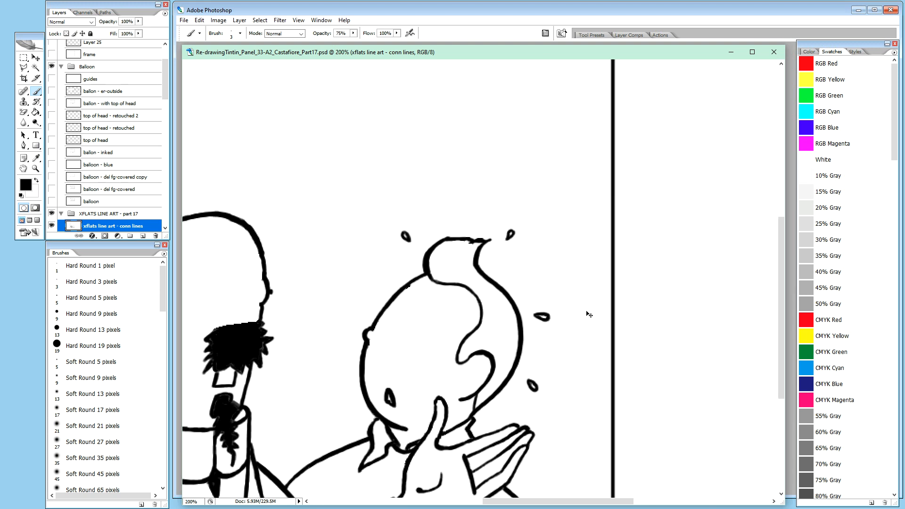
{"action": "key", "text": "h"}
{"action": "mouse_move", "coordinate": [478, 156]}
{"action": "left_mouse_down"}
{"action": "mouse_move", "coordinate": [526, 129]}
{"action": "mouse_move", "coordinate": [625, 33]}
{"action": "mouse_move", "coordinate": [611, 46]}
{"action": "left_mouse_up"}
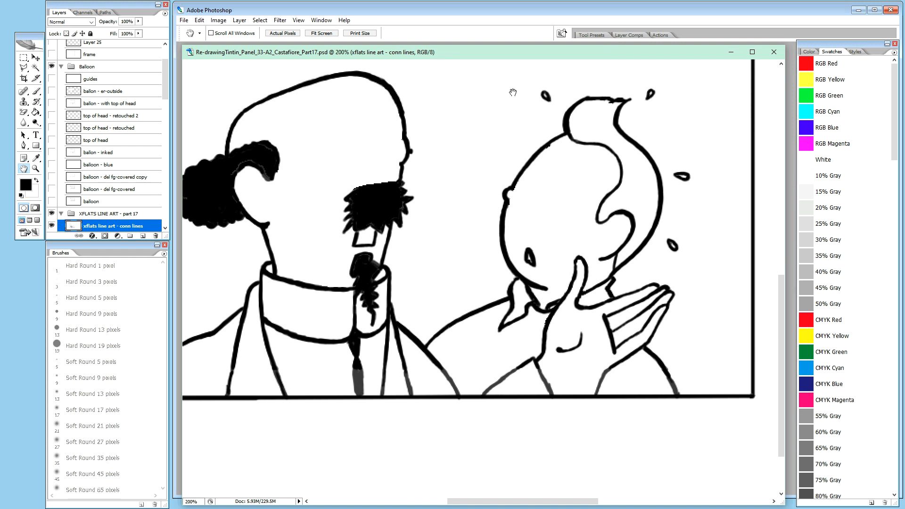
{"action": "key", "text": "ctrl+plus"}
{"action": "left_click_drag", "start_coordinate": [564, 118], "coordinate": [510, 283]}
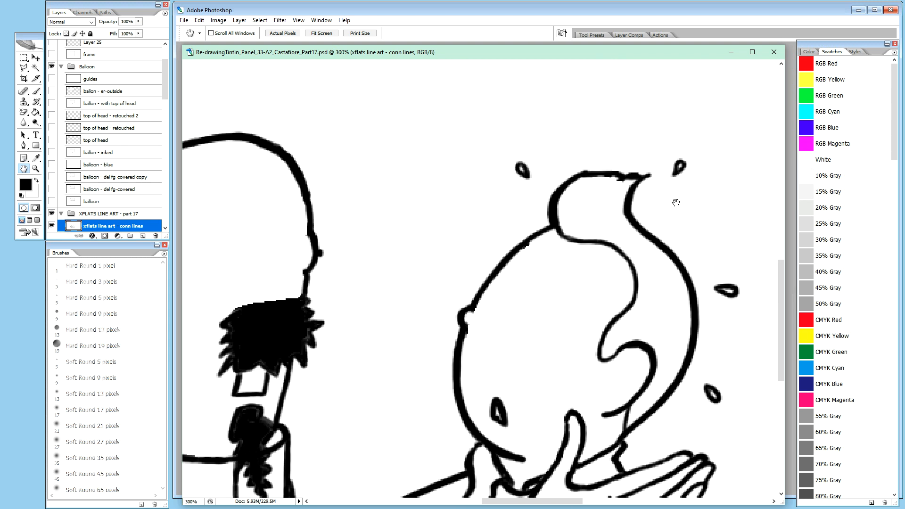
{"action": "left_click_drag", "start_coordinate": [690, 258], "coordinate": [628, 124]}
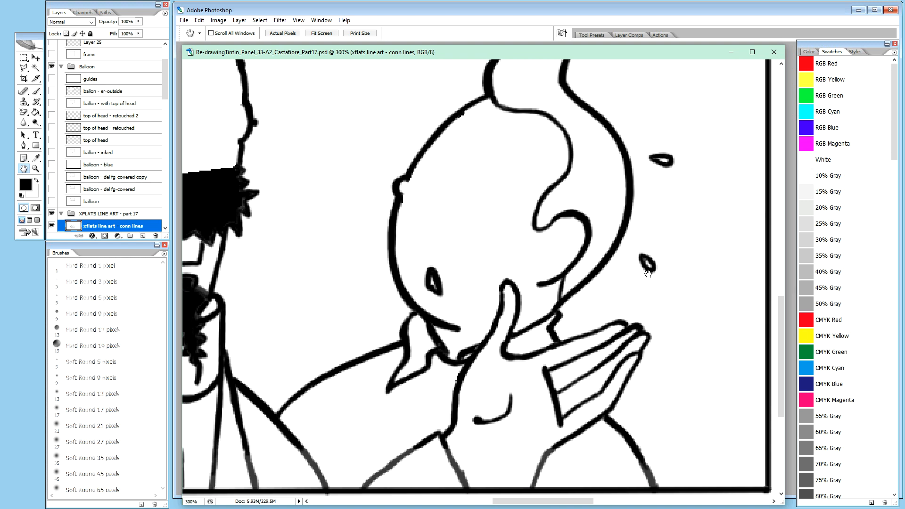
{"action": "left_click_drag", "start_coordinate": [499, 145], "coordinate": [520, 222]}
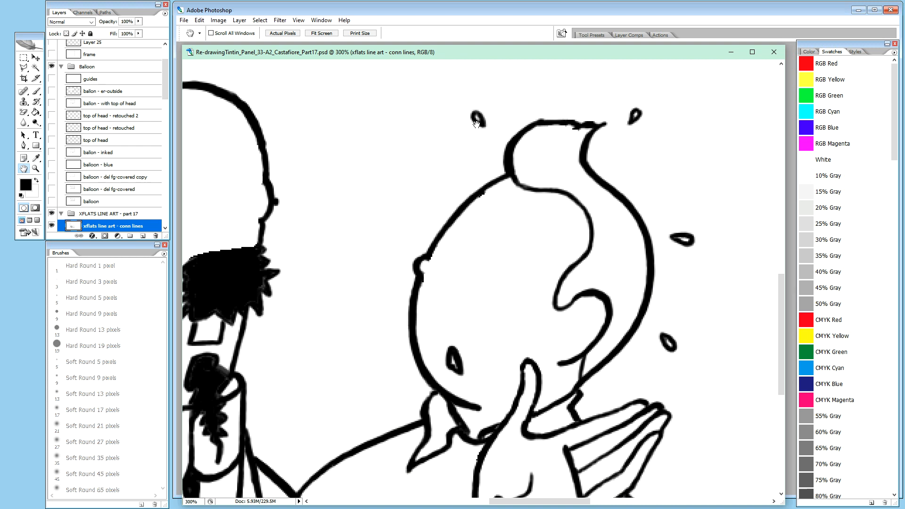
{"action": "key", "text": "ctrl+plus"}
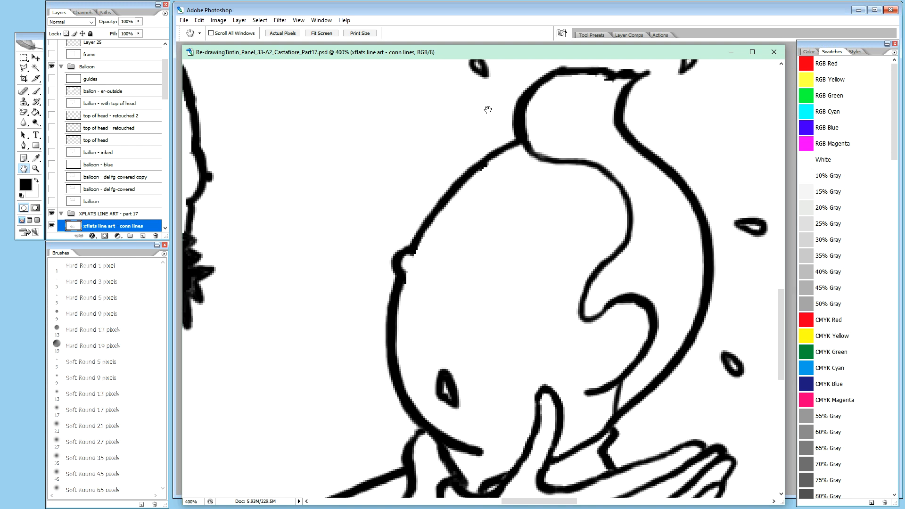
{"action": "scroll", "coordinate": [487, 108], "scroll_direction": "up", "scroll_amount": 3}
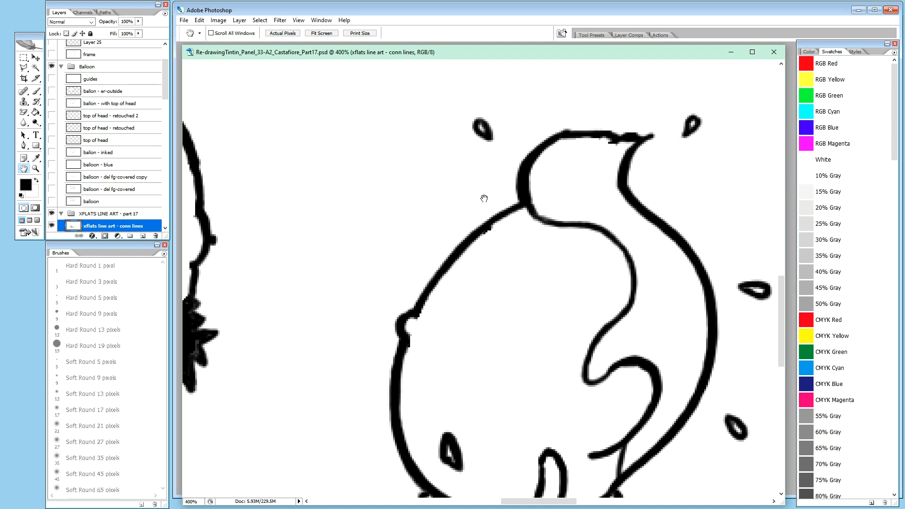
{"action": "key", "text": "ctrl+minus"}
{"action": "key", "text": "ctrl+minus"}
{"action": "key", "text": "ctrl+minus"}
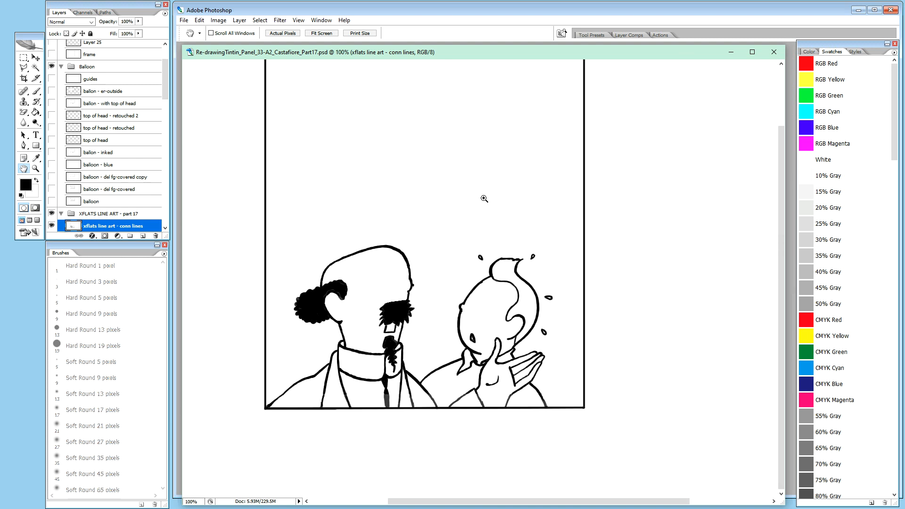
{"action": "left_click_drag", "start_coordinate": [454, 246], "coordinate": [502, 287]}
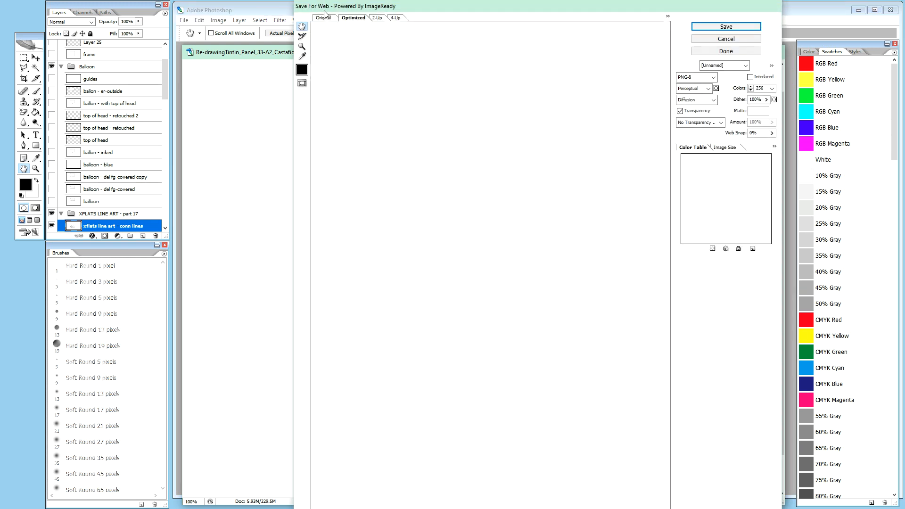
Export the line art for the web as FOR_XFLATS.png in PNG-8 format with transparency turned off.
{"action": "left_click", "coordinate": [725, 30]}
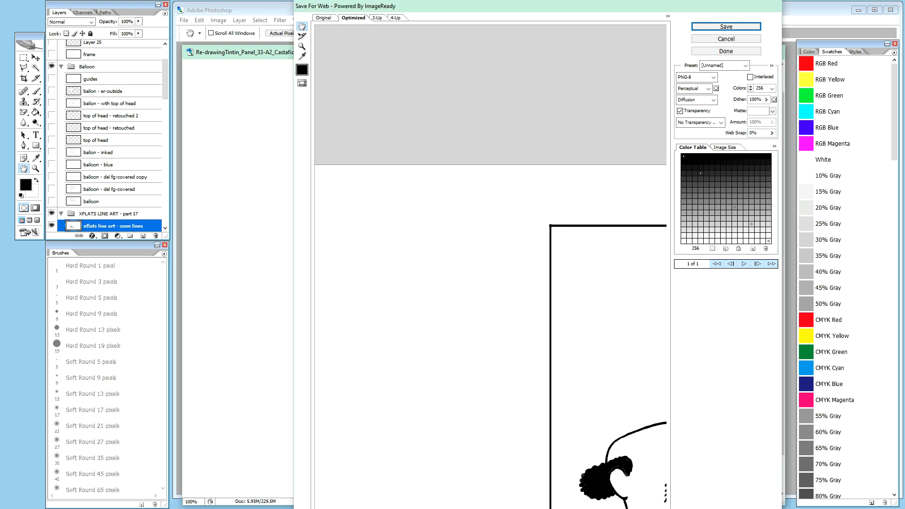
{"action": "left_click", "coordinate": [680, 111]}
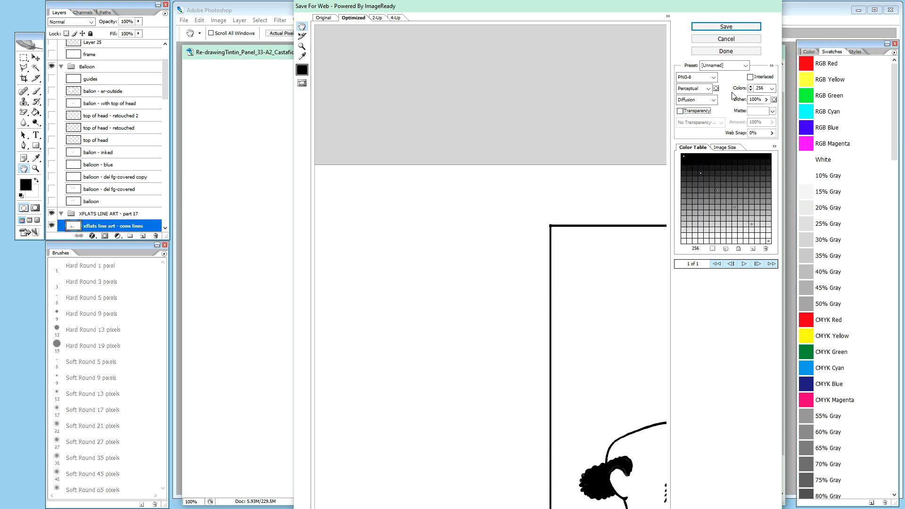
{"action": "left_click", "coordinate": [739, 28]}
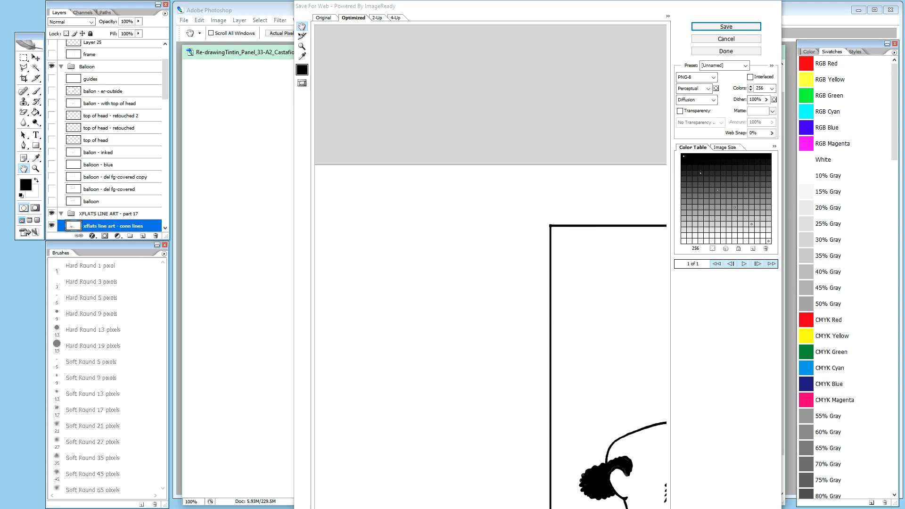
{"action": "key", "text": "Return"}
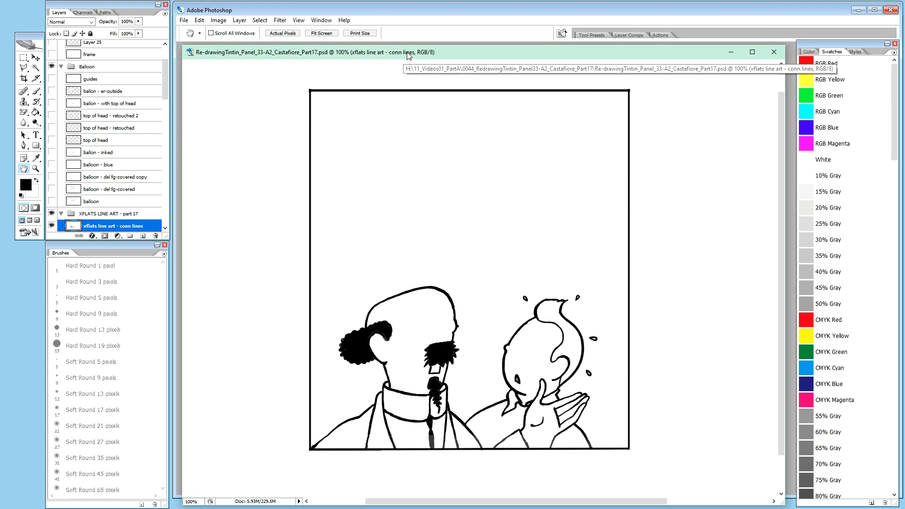
Switch to Krita and apply G'MIC's Colorize Lineart [Smart Coloring] to FOR_XFLATS.png in Generate Random-Colors Layer mode.
{"action": "left_click", "coordinate": [858, 11]}
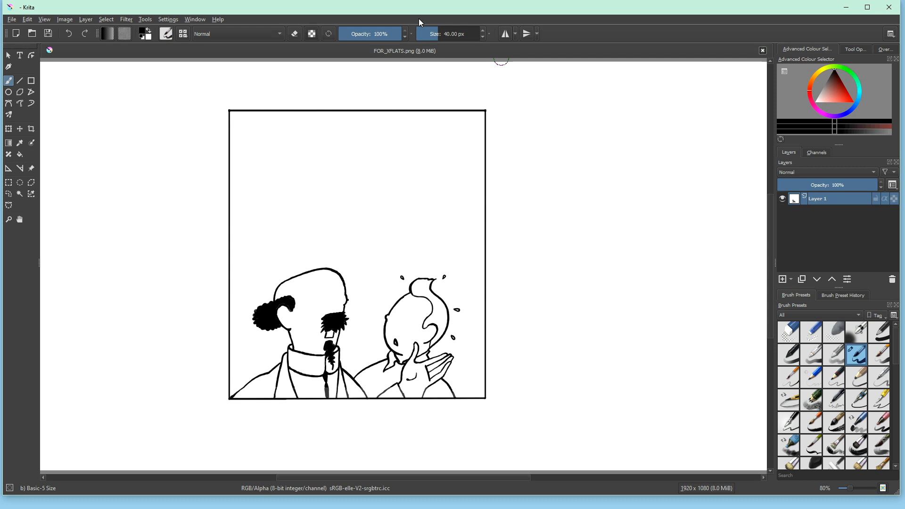
{"action": "left_click", "coordinate": [527, 84]}
{"action": "key", "text": "1"}
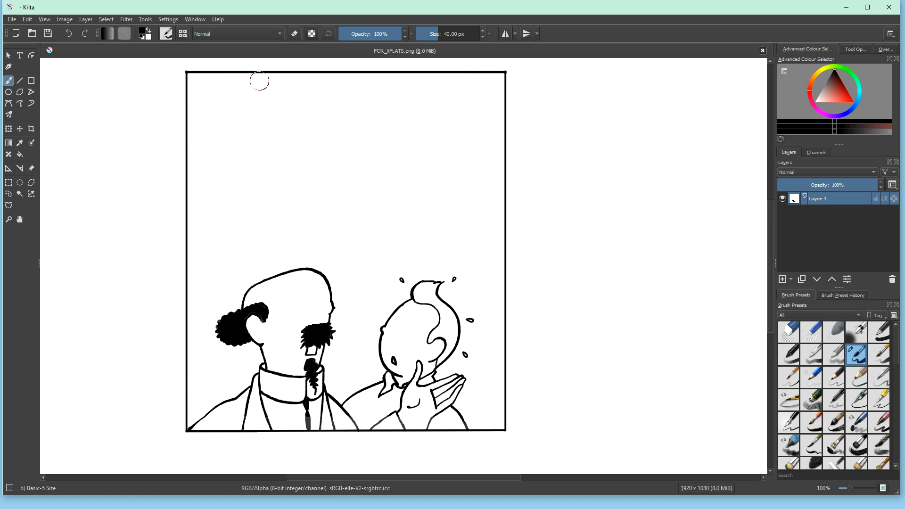
{"action": "left_click", "coordinate": [126, 19]}
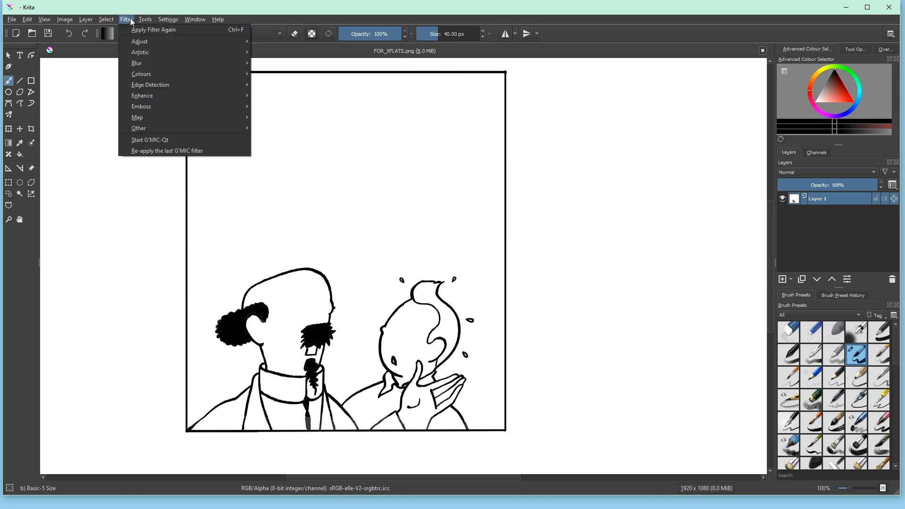
{"action": "left_click", "coordinate": [197, 140]}
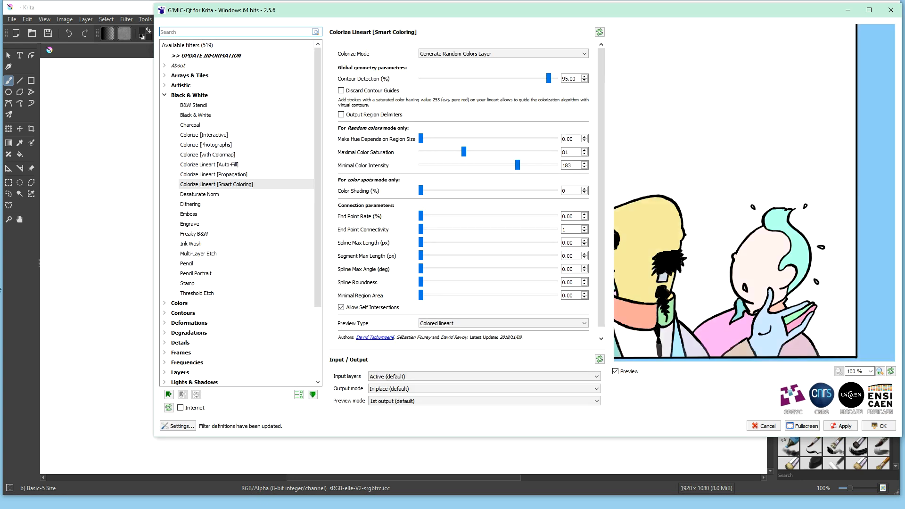
{"action": "left_click", "coordinate": [571, 295]}
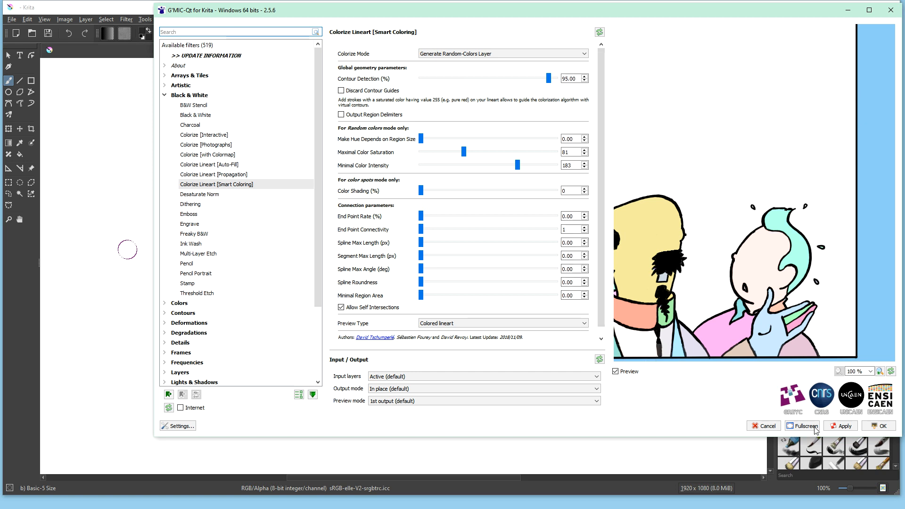
{"action": "left_click", "coordinate": [881, 427]}
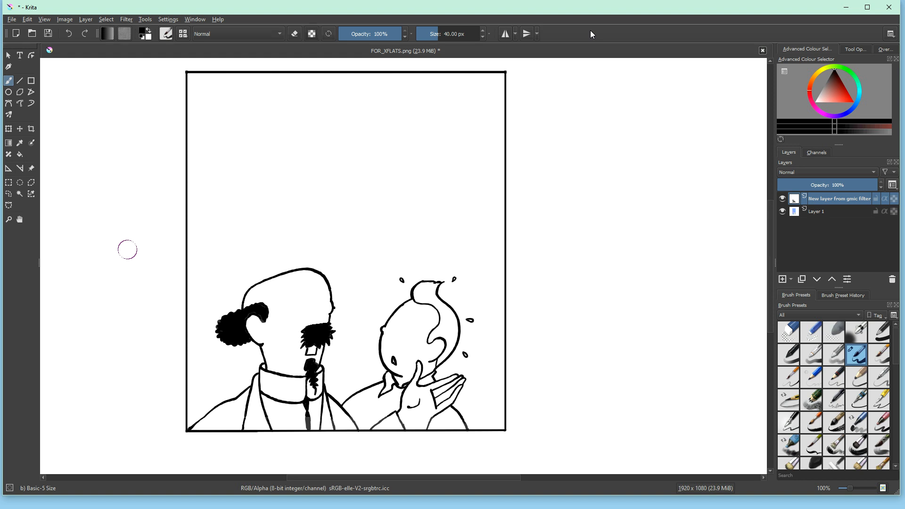
Delete the line-art layer above the random-colour flats and check the colour areas up close.
{"action": "key", "text": "shift+Delete"}
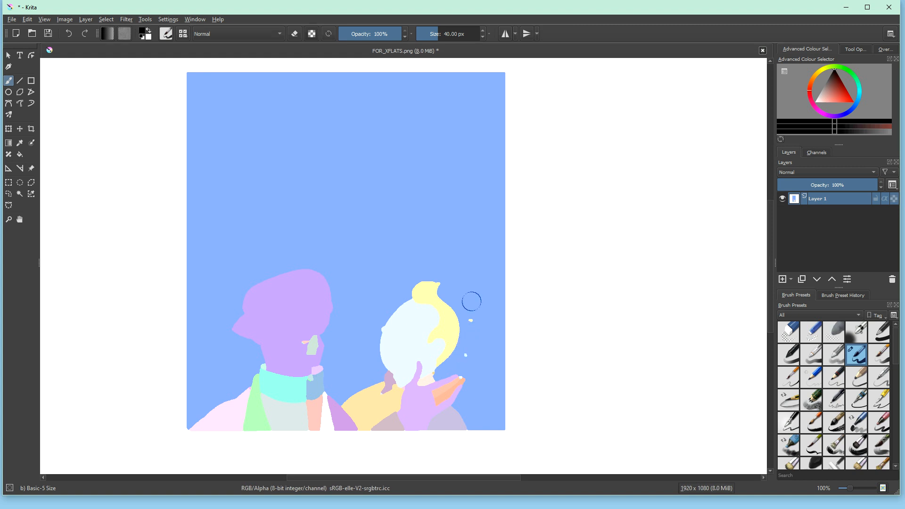
{"action": "key", "text": "ctrl"}
{"action": "scroll", "coordinate": [454, 297], "scroll_direction": "up", "scroll_amount": 1}
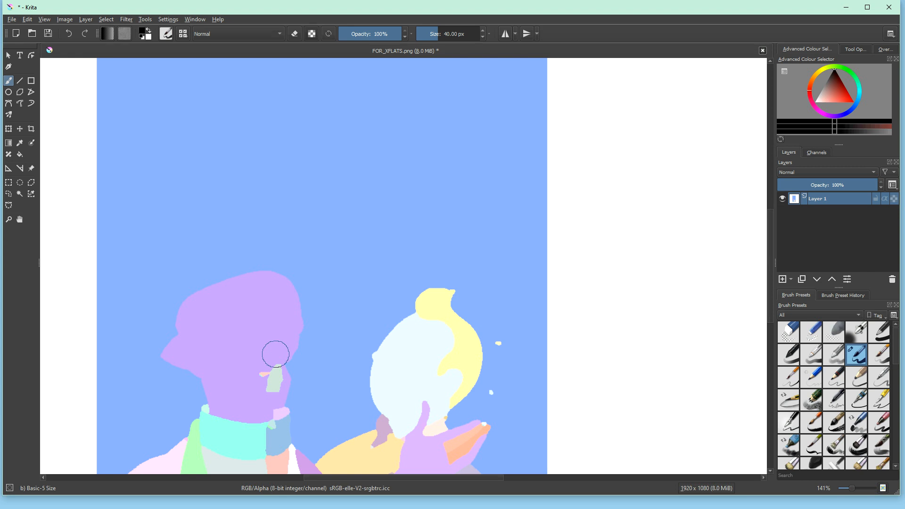
{"action": "key", "text": "minus"}
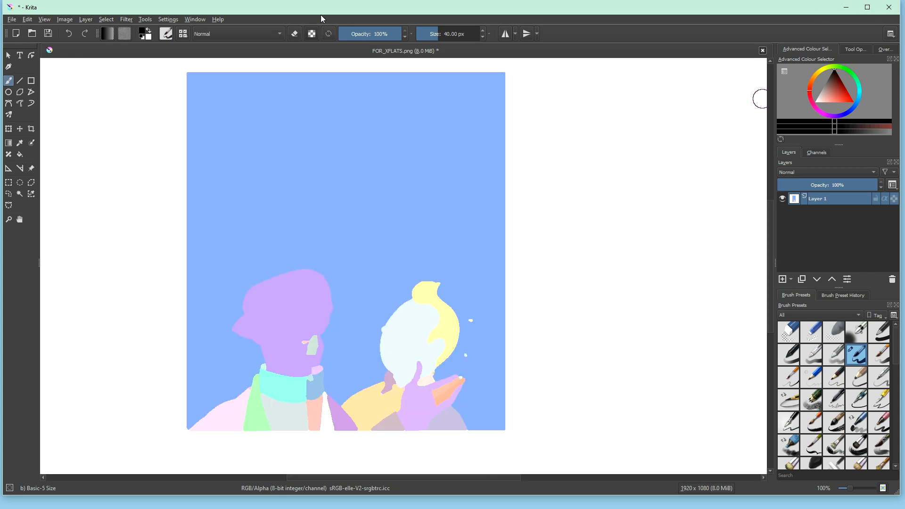
{"action": "left_click", "coordinate": [127, 19]}
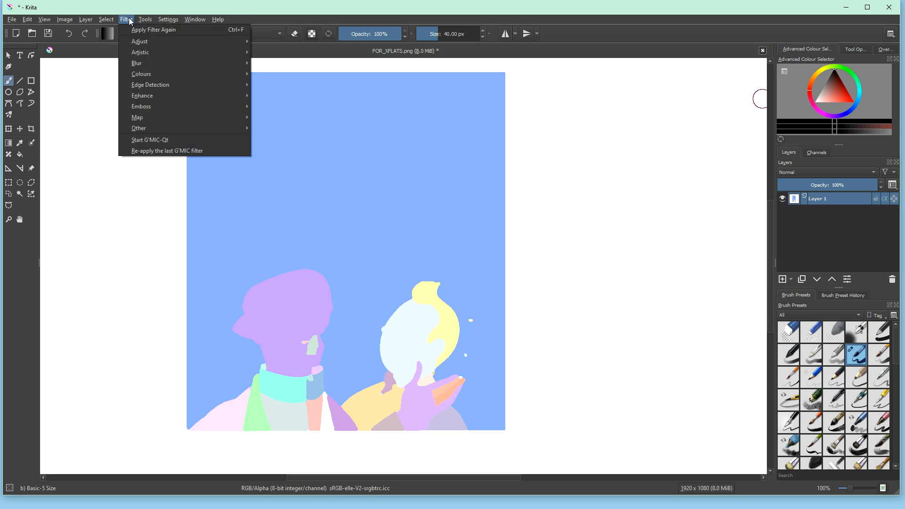
{"action": "left_click", "coordinate": [175, 142]}
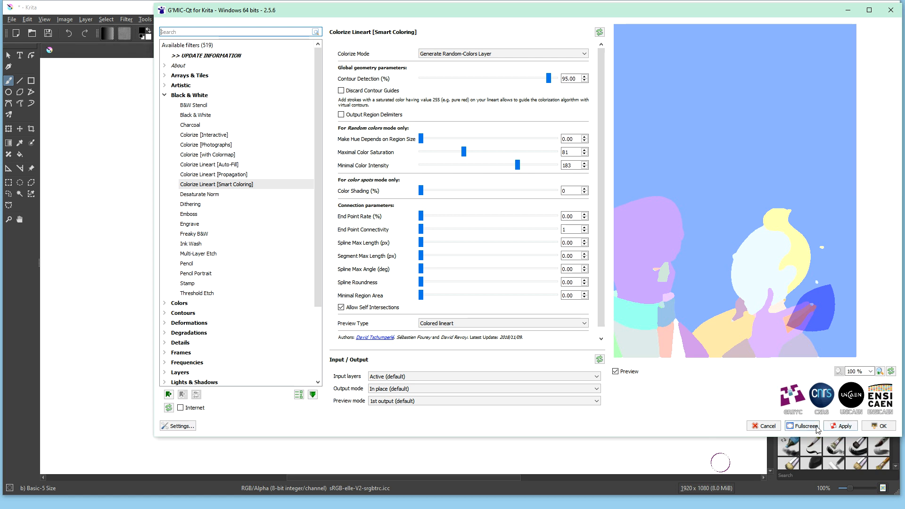
{"action": "left_click", "coordinate": [769, 427]}
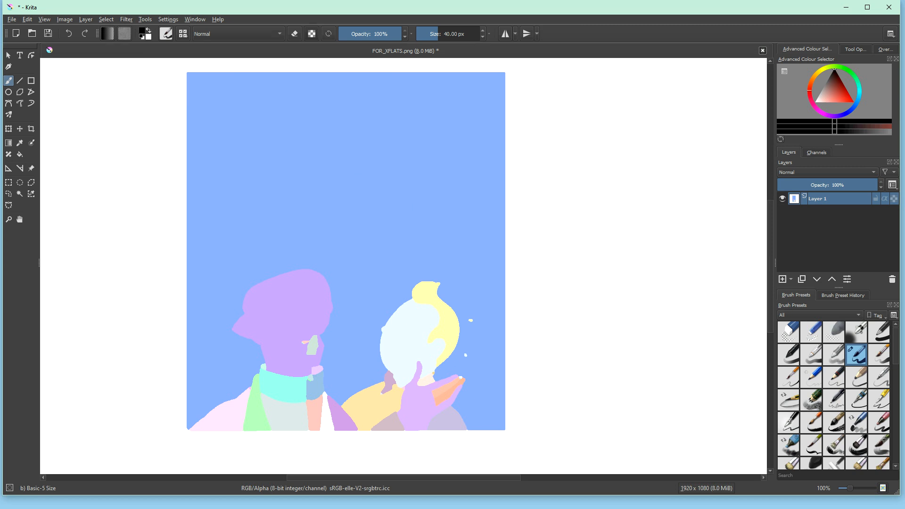
Save the flats as a Photoshop image named XFLATS_DONE.psd in the panel's project folder.
{"action": "key", "text": "ctrl+shift+s"}
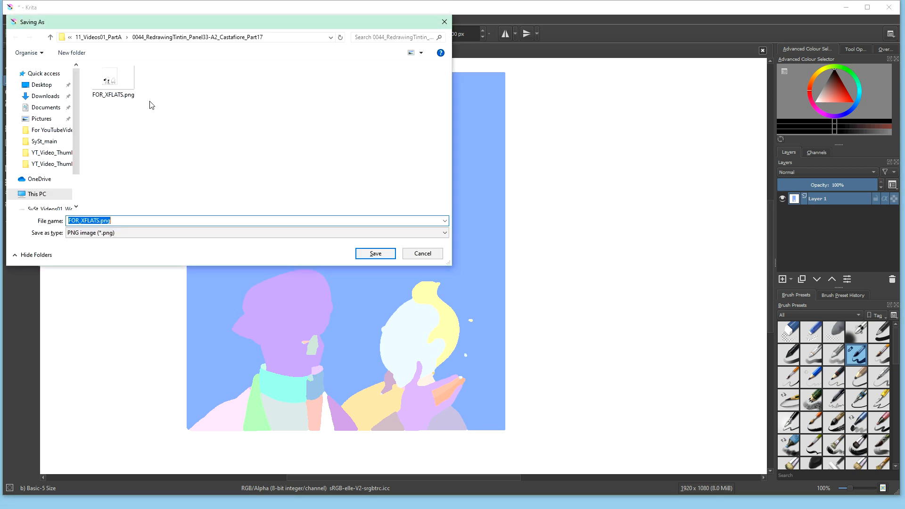
{"action": "left_click", "coordinate": [190, 234]}
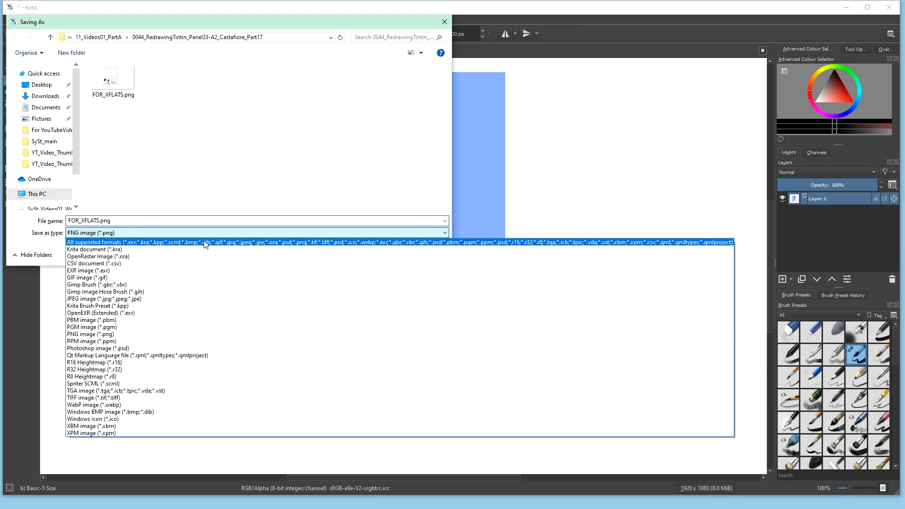
{"action": "left_click", "coordinate": [255, 350]}
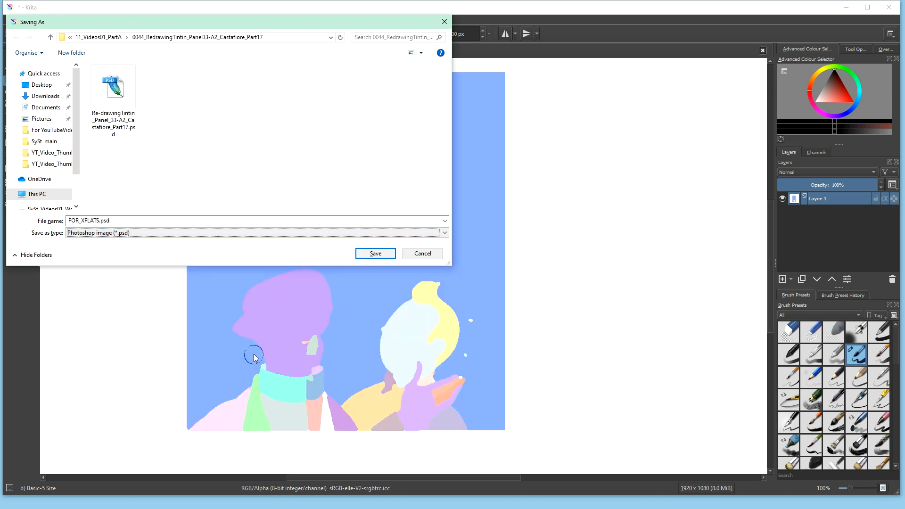
{"action": "left_click", "coordinate": [88, 220]}
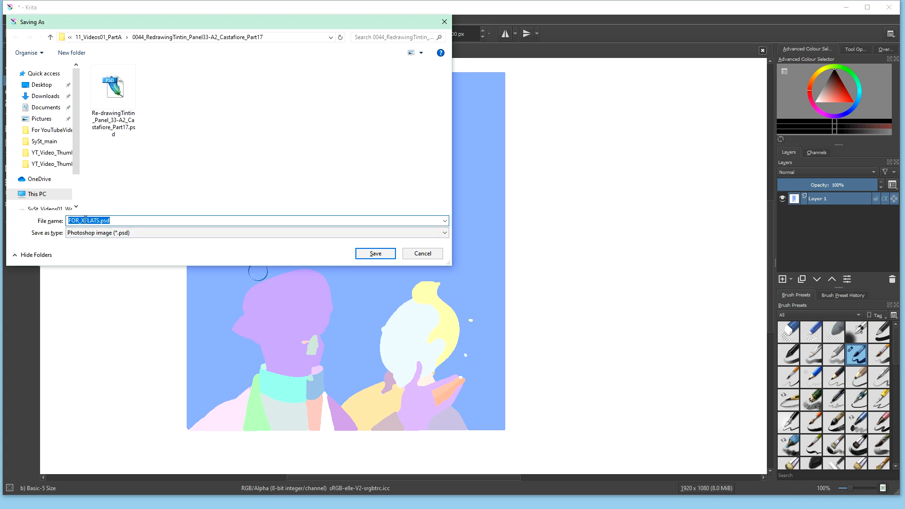
{"action": "left_click_drag", "start_coordinate": [81, 221], "coordinate": [69, 222]}
{"action": "key", "text": "BackSpace"}
{"action": "left_click", "coordinate": [87, 220]}
{"action": "type", "text": "_BEHIND"}
{"action": "key", "text": "Return"}
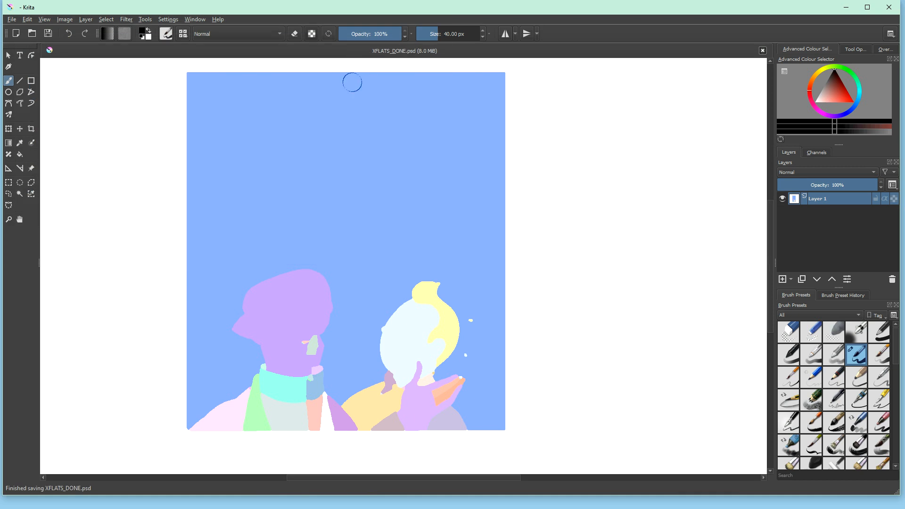
Close Krita, switch to Photoshop and move the XFLATS_DONE.psd window aside to bring the panel document forward.
{"action": "left_click", "coordinate": [889, 7]}
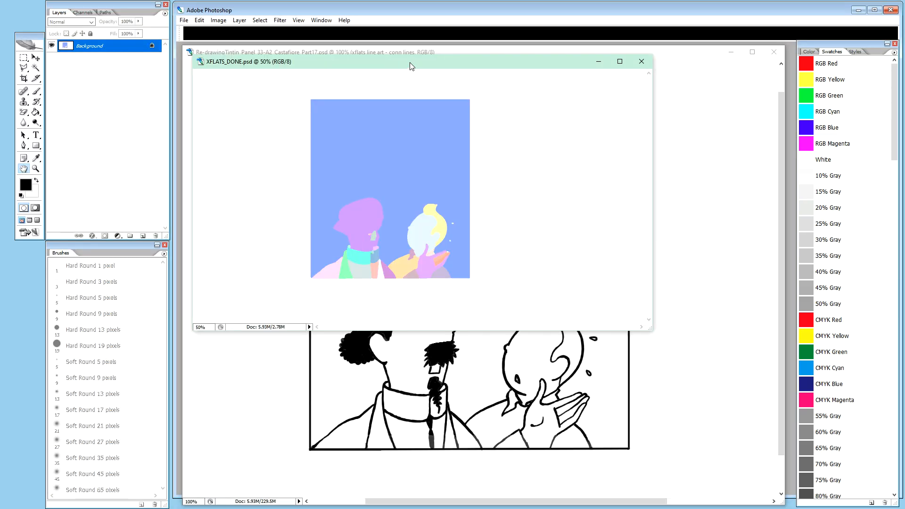
{"action": "left_click_drag", "start_coordinate": [405, 61], "coordinate": [520, 59]}
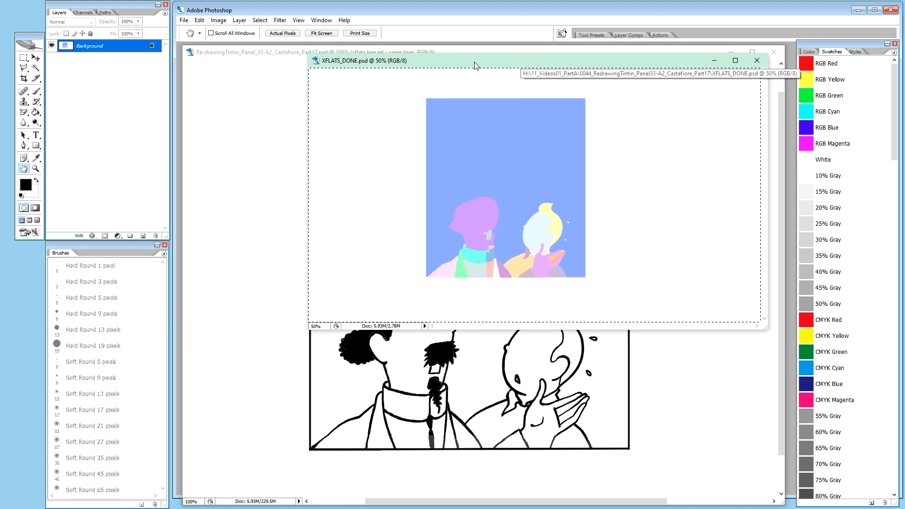
{"action": "left_click_drag", "start_coordinate": [476, 59], "coordinate": [632, 36]}
{"action": "left_click", "coordinate": [408, 61]}
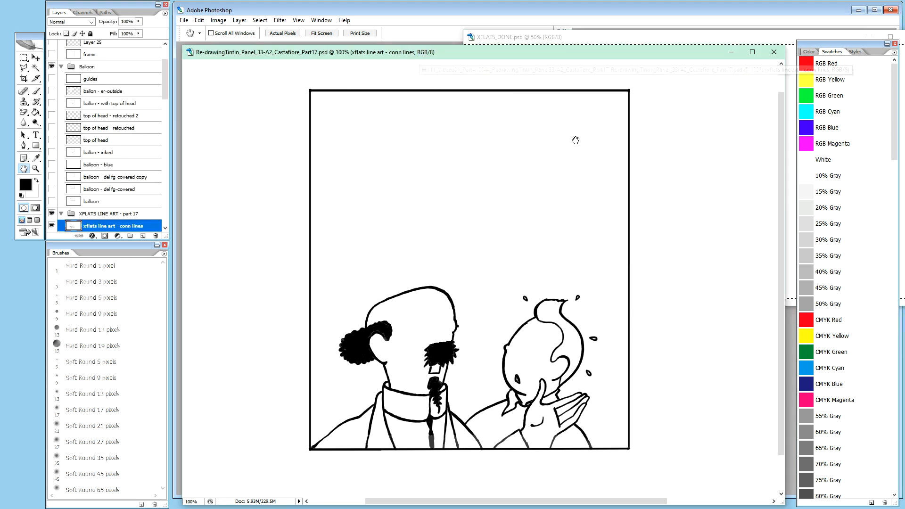
Create a layer group named COLORS - part 17 above the Anger lines Ink - part 14 group.
{"action": "left_click_drag", "start_coordinate": [779, 151], "coordinate": [747, 244]}
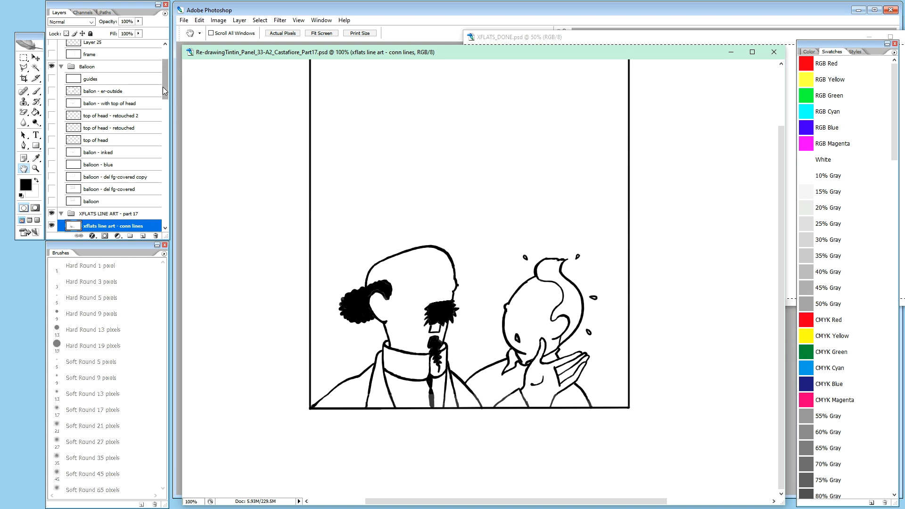
{"action": "mouse_move", "coordinate": [166, 87]}
{"action": "left_mouse_down"}
{"action": "mouse_move", "coordinate": [173, 217]}
{"action": "mouse_move", "coordinate": [167, 115]}
{"action": "mouse_move", "coordinate": [169, 160]}
{"action": "left_mouse_up"}
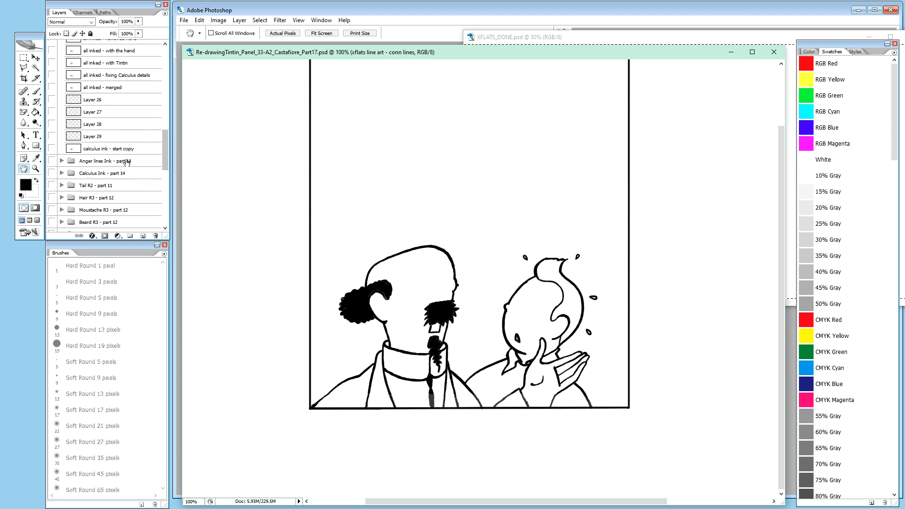
{"action": "left_click", "coordinate": [126, 162]}
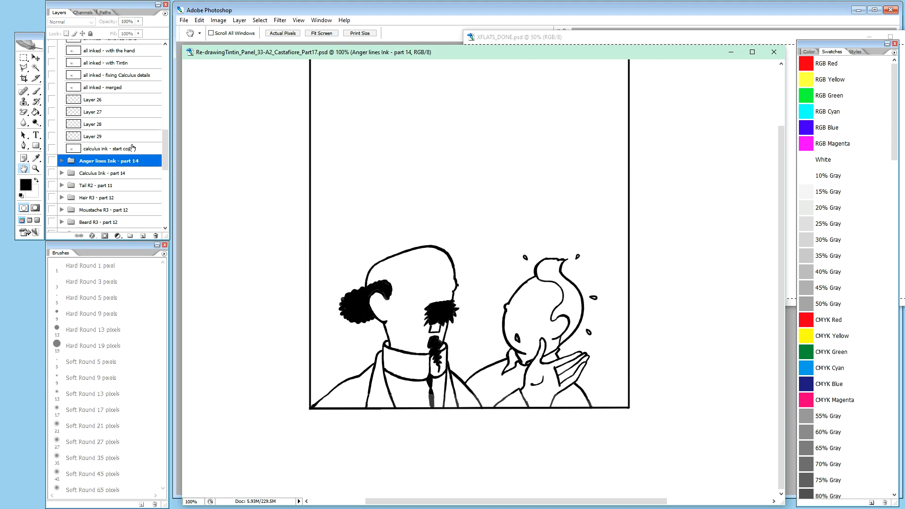
{"action": "key", "text": "ctrl+g"}
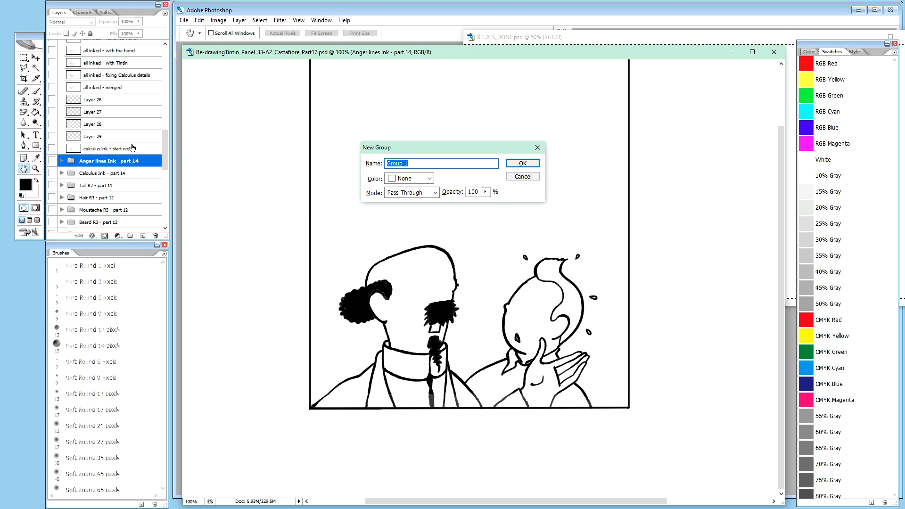
{"action": "type", "text": "COLORS - part 17"}
{"action": "key", "text": "Return"}
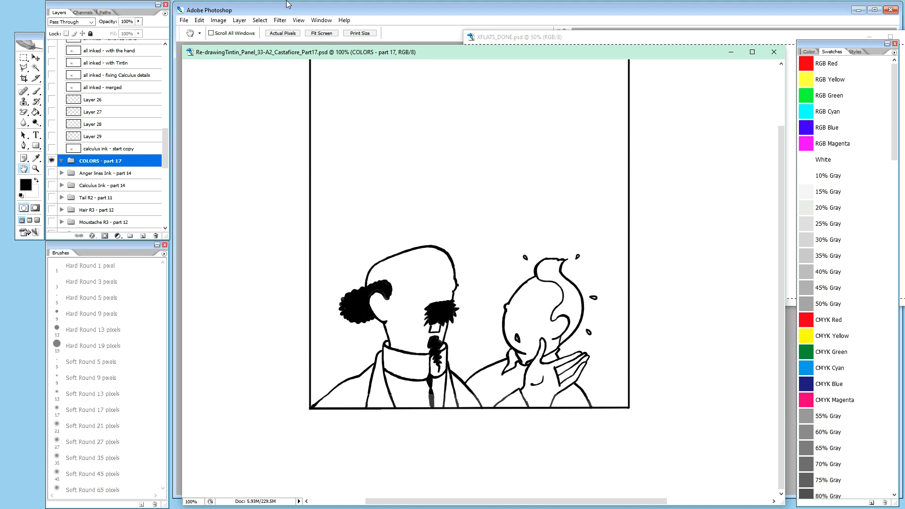
Place the random-colour flats as a new layer in the COLORS - part 17 group and view that layer on its own.
{"action": "key", "text": "ctrl+shift+alt+n"}
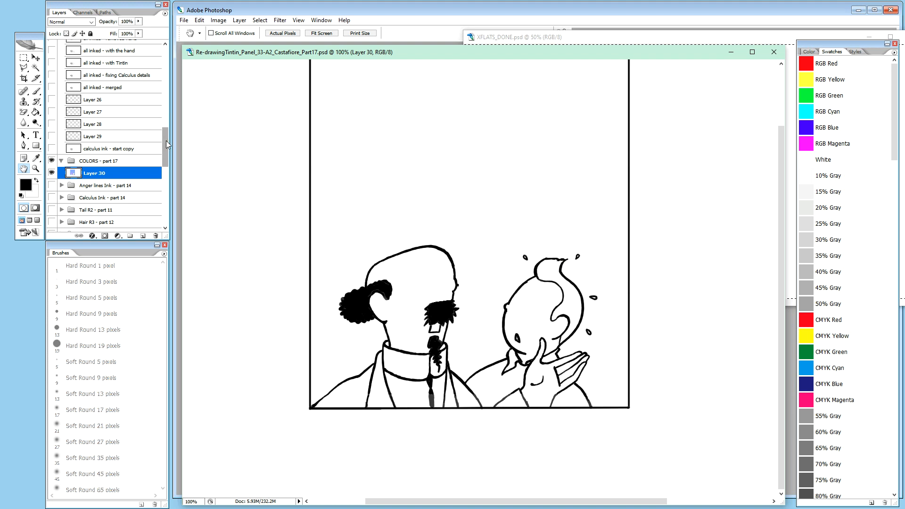
{"action": "scroll", "coordinate": [165, 133], "scroll_direction": "up", "scroll_amount": 3}
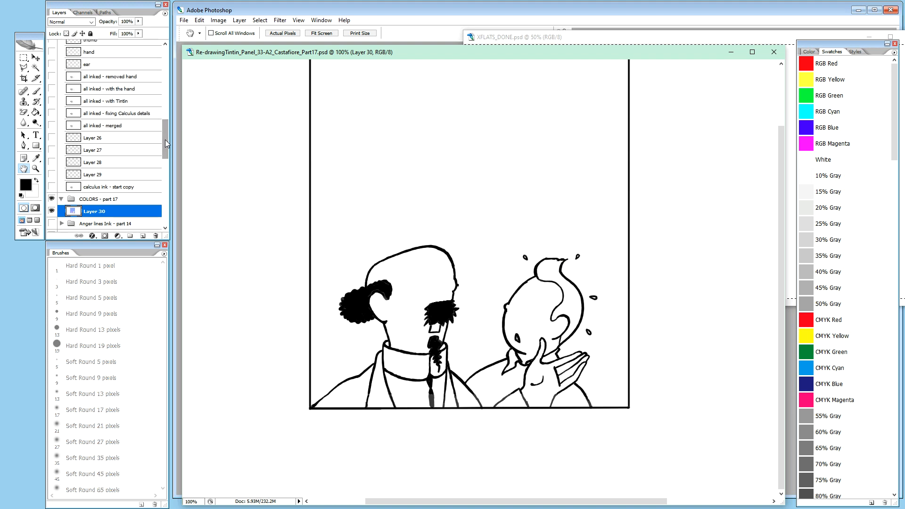
{"action": "left_click", "coordinate": [52, 213]}
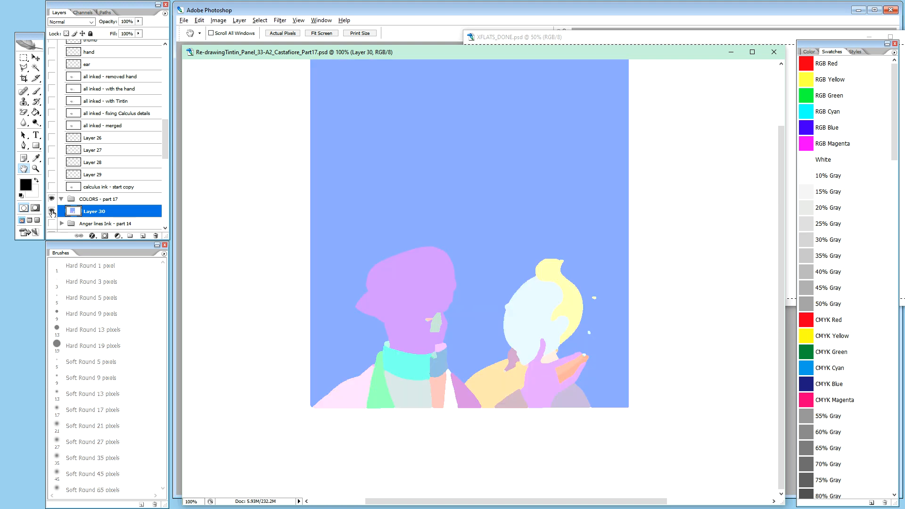
{"action": "left_click", "coordinate": [52, 212]}
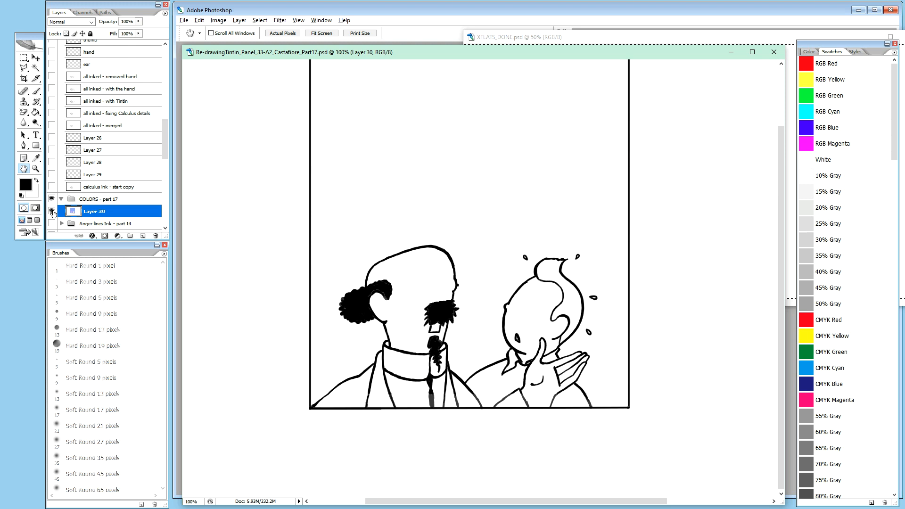
Set the blend mode of the xflats line art - conn lines layer to Multiply.
{"action": "left_click_drag", "start_coordinate": [167, 138], "coordinate": [167, 97]}
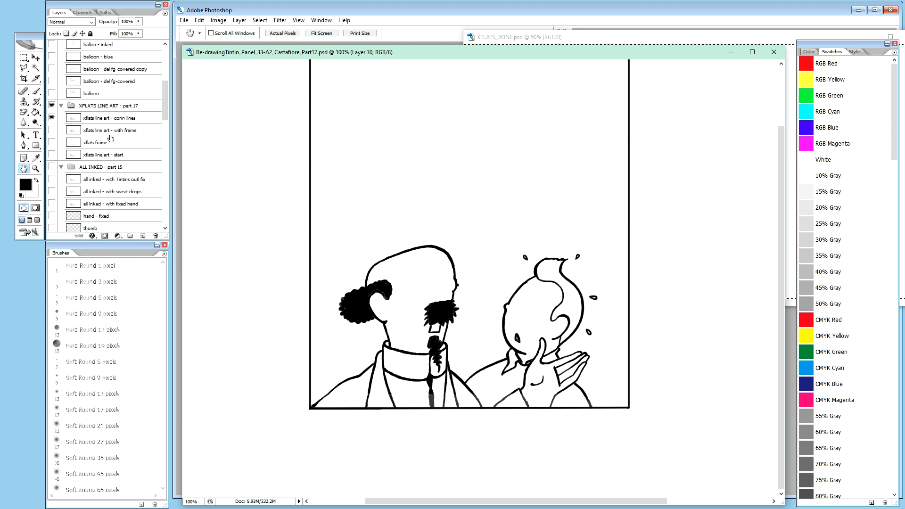
{"action": "left_click", "coordinate": [123, 120]}
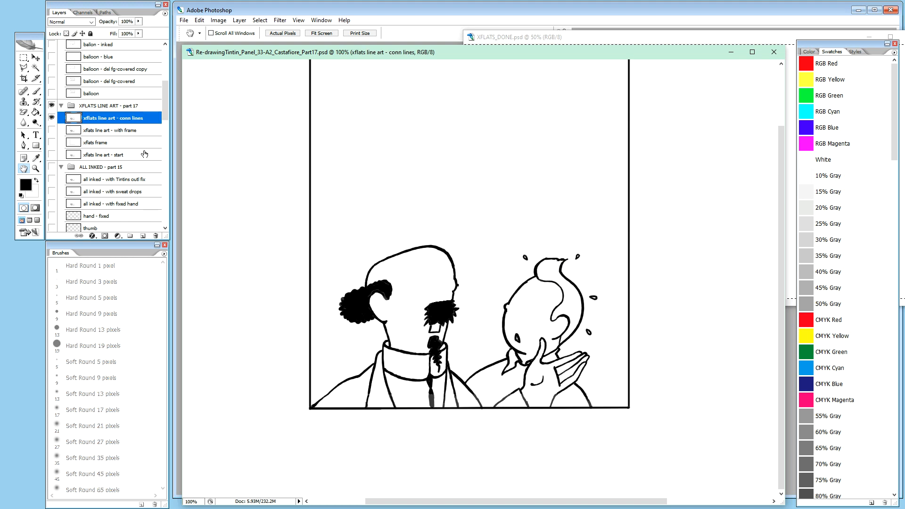
{"action": "key", "text": "shift+alt+m"}
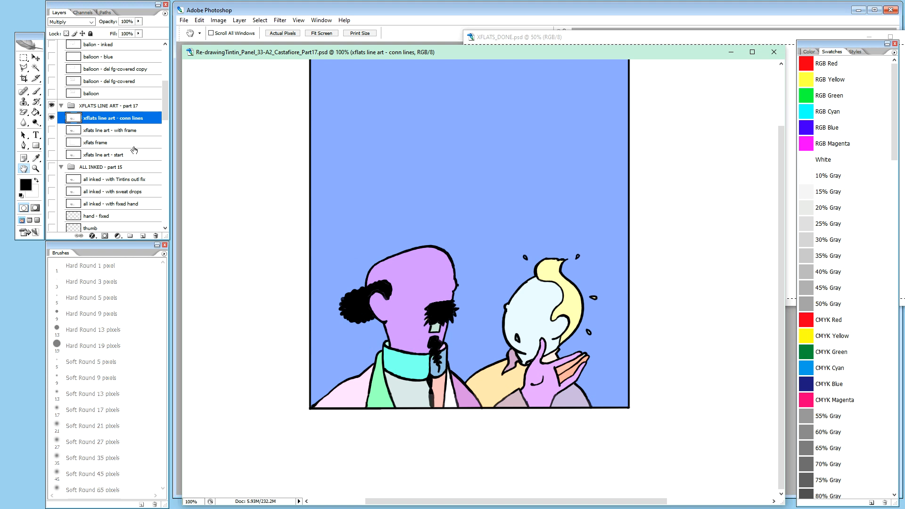
{"action": "left_click", "coordinate": [111, 130]}
{"action": "left_click", "coordinate": [112, 121]}
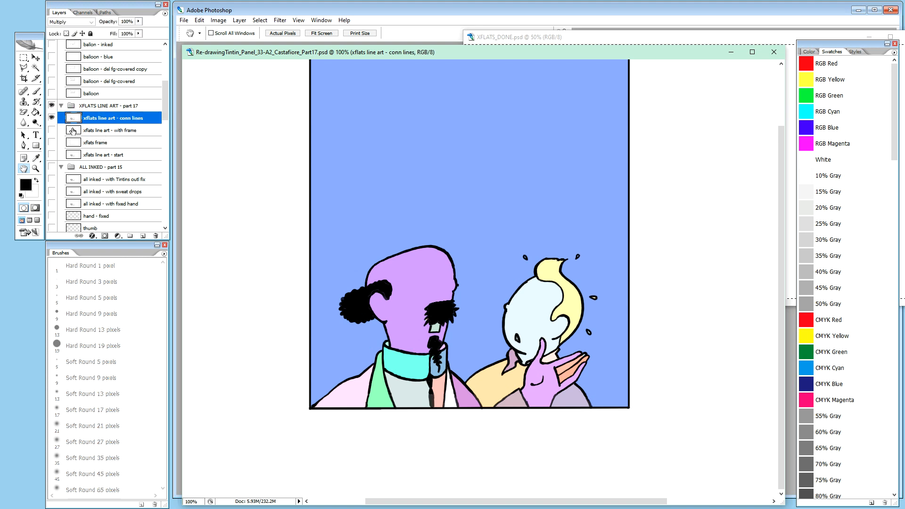
Hide and collapse the XFLATS LINE ART - part 17 group and show the all inked - with Tintins outl fix layer.
{"action": "left_click", "coordinate": [51, 119]}
{"action": "left_click", "coordinate": [51, 106]}
{"action": "left_click", "coordinate": [61, 107]}
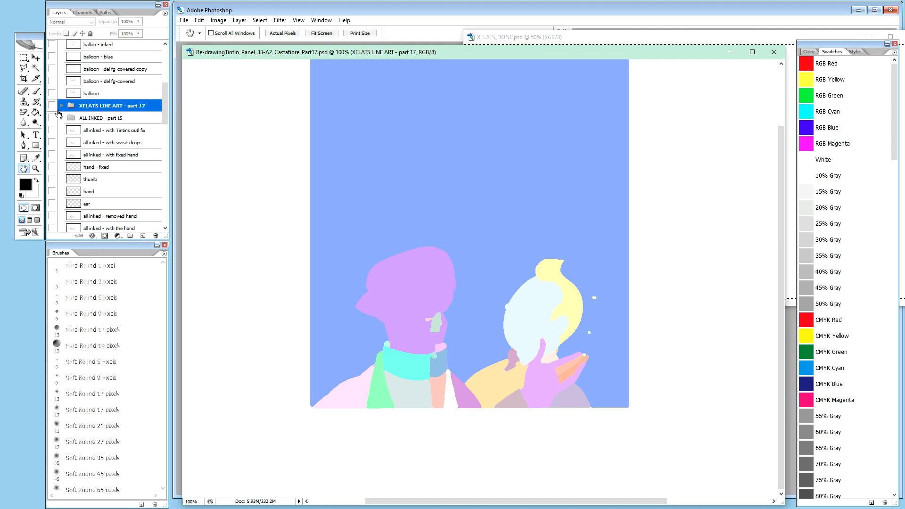
{"action": "left_click", "coordinate": [112, 130]}
{"action": "left_click", "coordinate": [52, 130]}
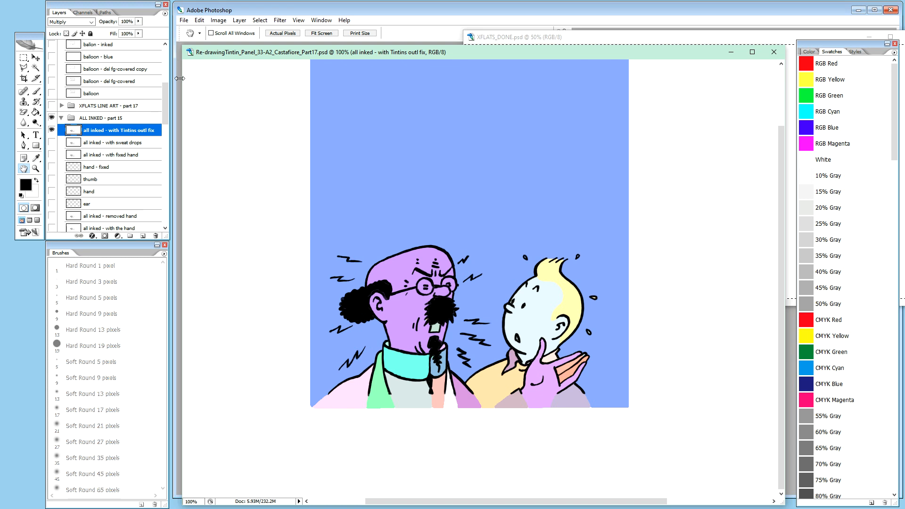
Show the ballon - er-outside layer and the frame - er-inside layer over the coloured panel.
{"action": "left_click_drag", "start_coordinate": [166, 111], "coordinate": [168, 60]}
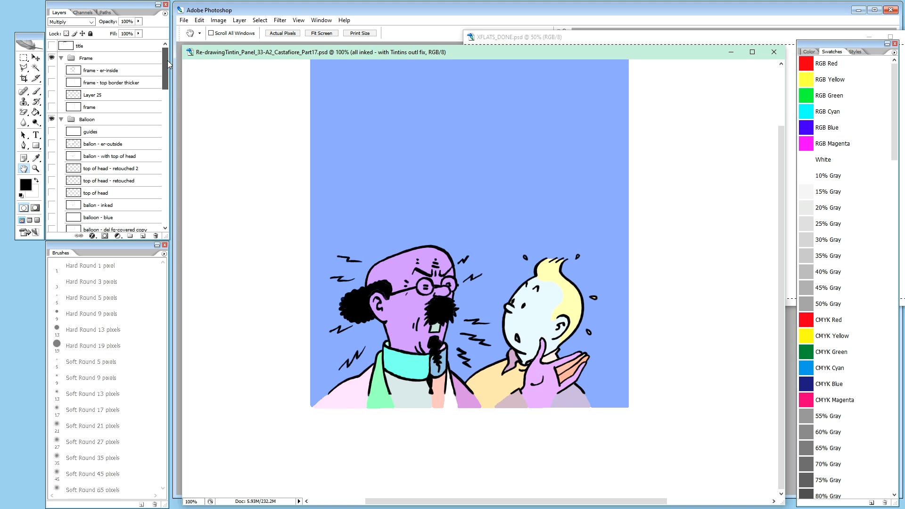
{"action": "left_click", "coordinate": [52, 144]}
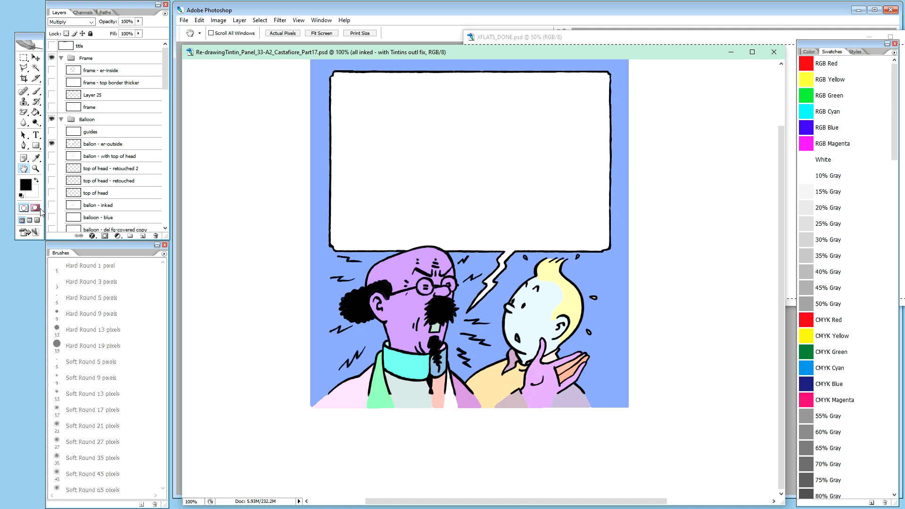
{"action": "left_click", "coordinate": [53, 71]}
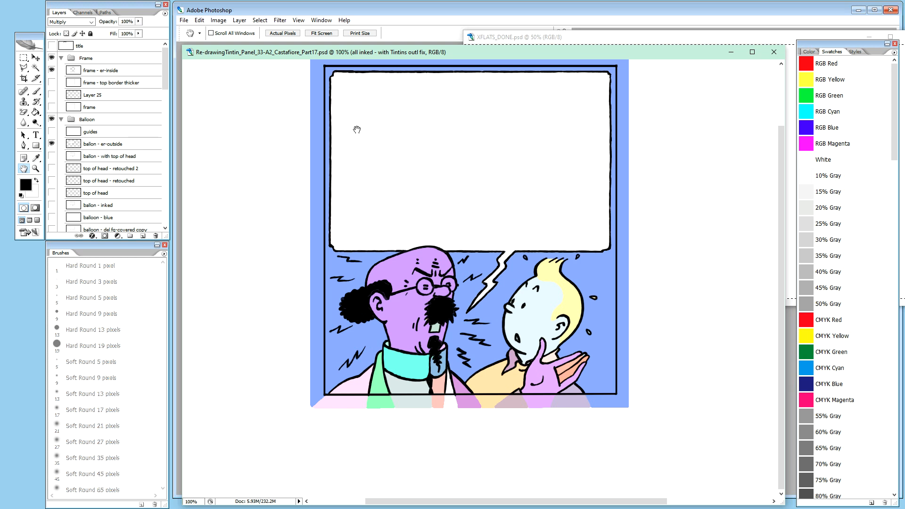
{"action": "left_click_drag", "start_coordinate": [780, 174], "coordinate": [780, 165]}
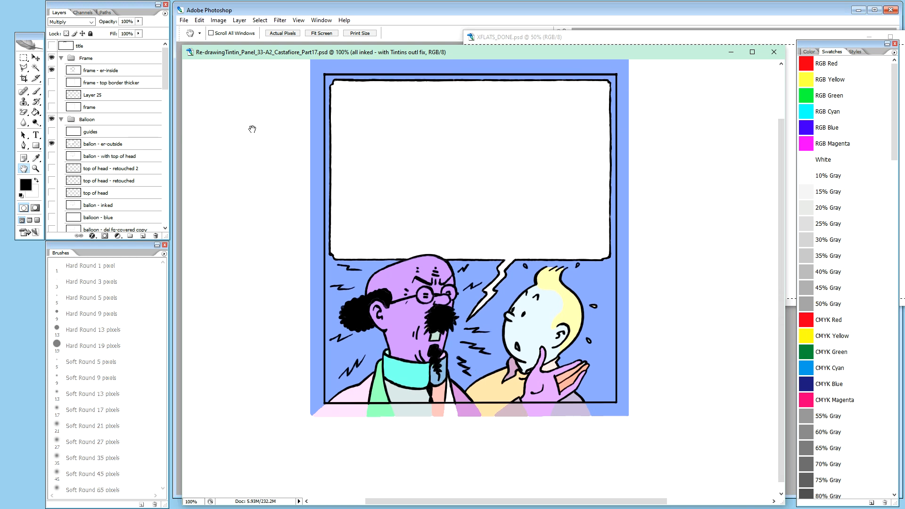
Set the blend mode of the frame - er-inside layer to Normal and view that layer on its own.
{"action": "left_click", "coordinate": [100, 75]}
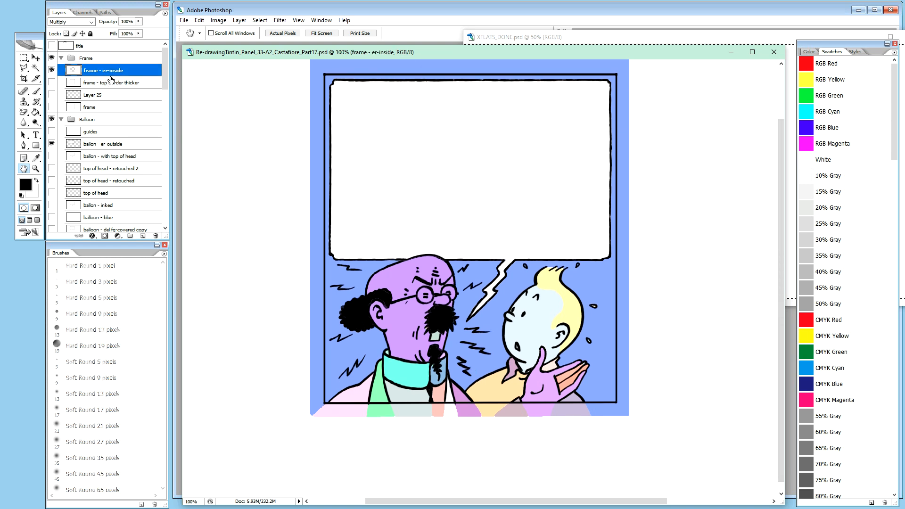
{"action": "key", "text": "shift+alt+n"}
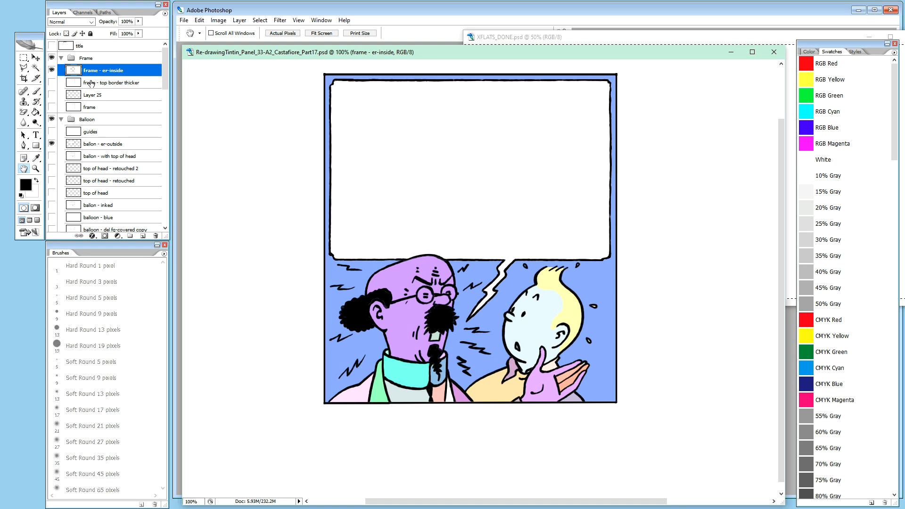
{"action": "key", "text": "shift+alt+m"}
{"action": "key", "text": "shift+alt+n"}
{"action": "left_click", "coordinate": [52, 71], "text": "alt"}
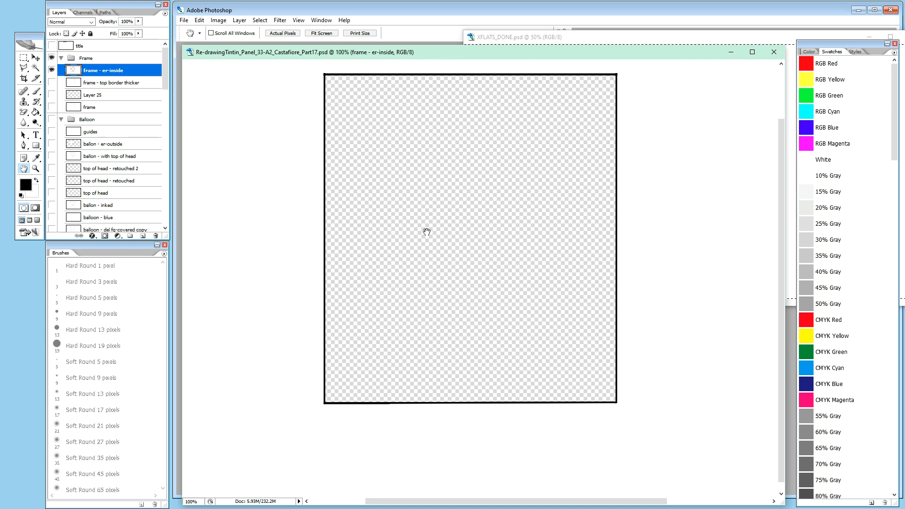
{"action": "left_click", "coordinate": [52, 71], "text": "alt"}
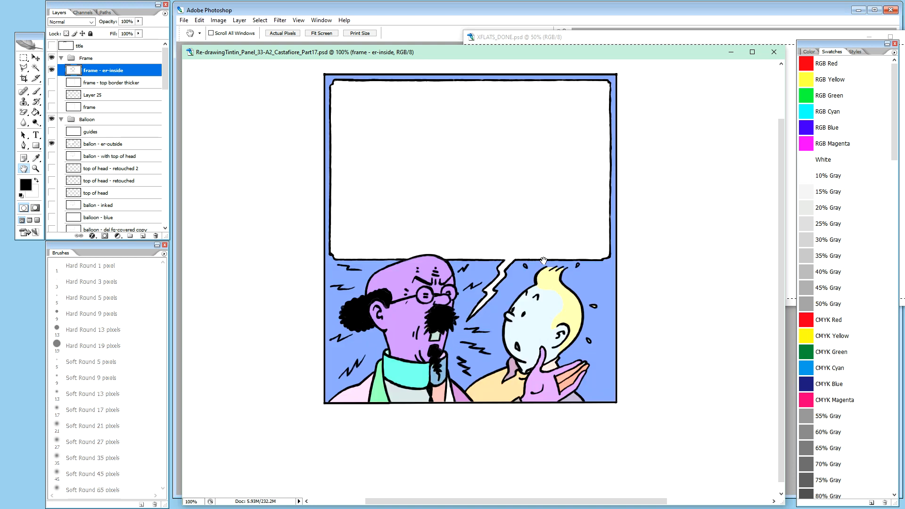
Rename the flats layer in the COLORS - part 17 group as xflats.
{"action": "left_click", "coordinate": [560, 254], "text": "ctrl"}
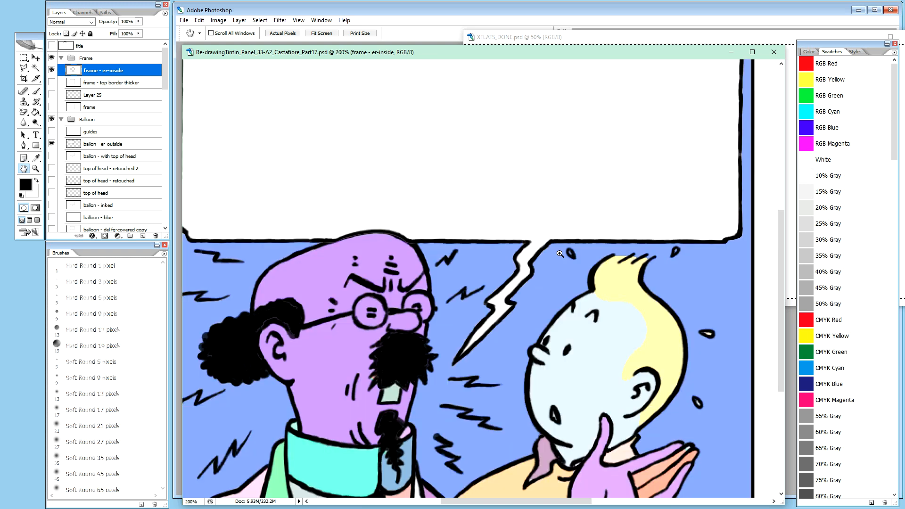
{"action": "left_click_drag", "start_coordinate": [560, 254], "coordinate": [476, 172]}
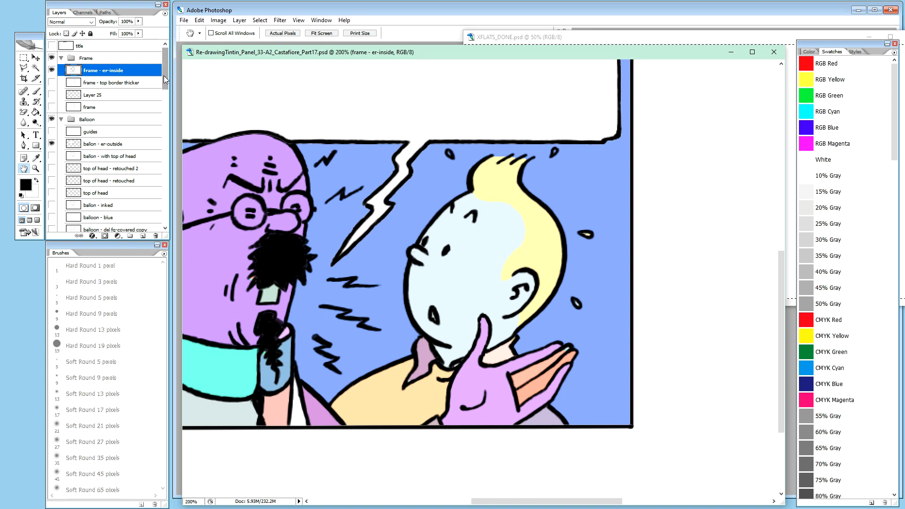
{"action": "mouse_move", "coordinate": [164, 75]}
{"action": "left_mouse_down"}
{"action": "mouse_move", "coordinate": [168, 119]}
{"action": "mouse_move", "coordinate": [152, 153]}
{"action": "left_mouse_up"}
{"action": "double_click", "coordinate": [96, 159]}
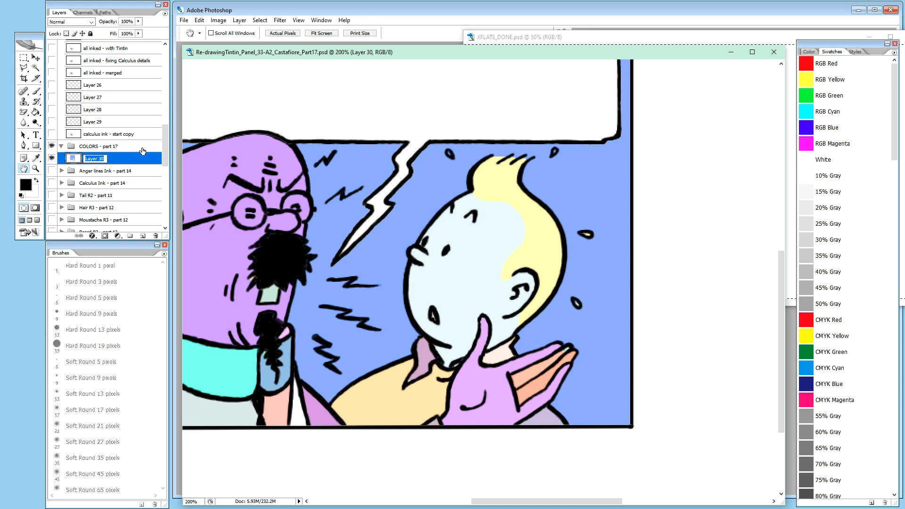
{"action": "type", "text": "xflats"}
{"action": "key", "text": "Return"}
Duplicate the xflats layer and lock the original.
{"action": "key", "text": "ctrl+j"}
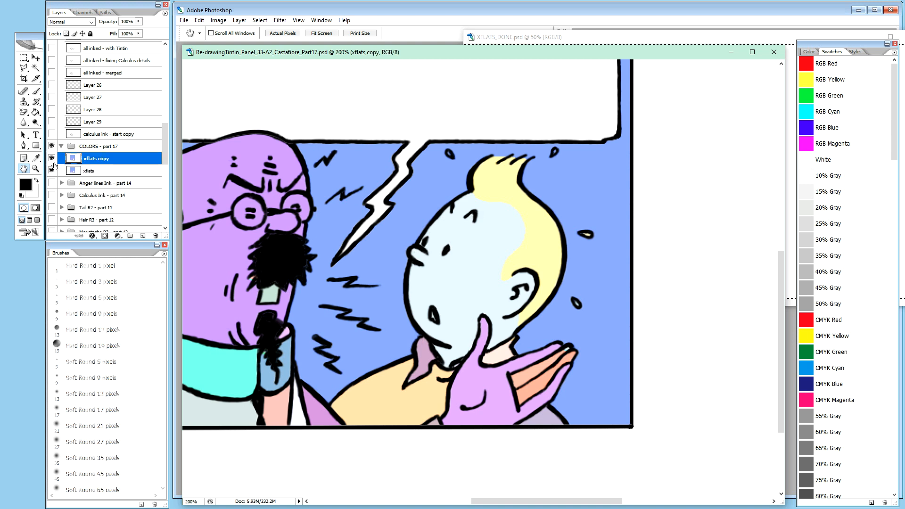
{"action": "left_click", "coordinate": [115, 174]}
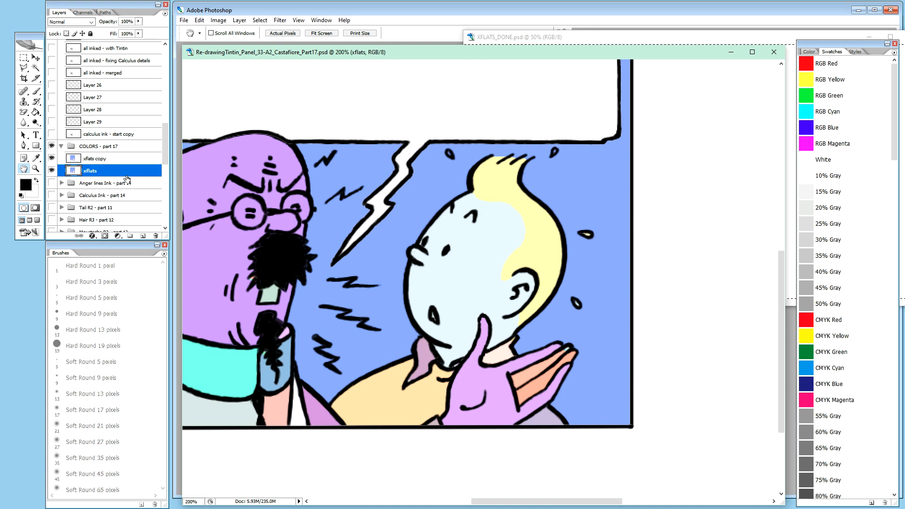
{"action": "key", "text": "ctrl+slash"}
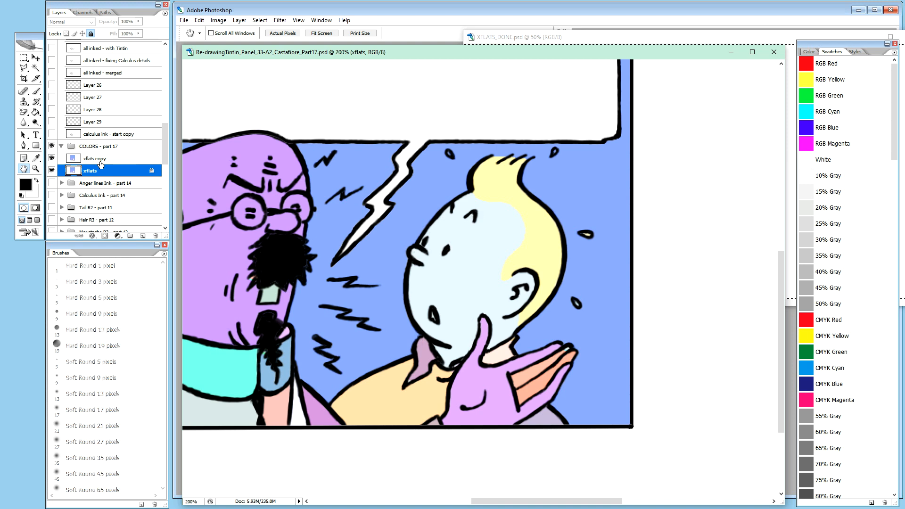
Rename the duplicated flats layer as colors and hide the locked xflats layer beneath it.
{"action": "double_click", "coordinate": [99, 159]}
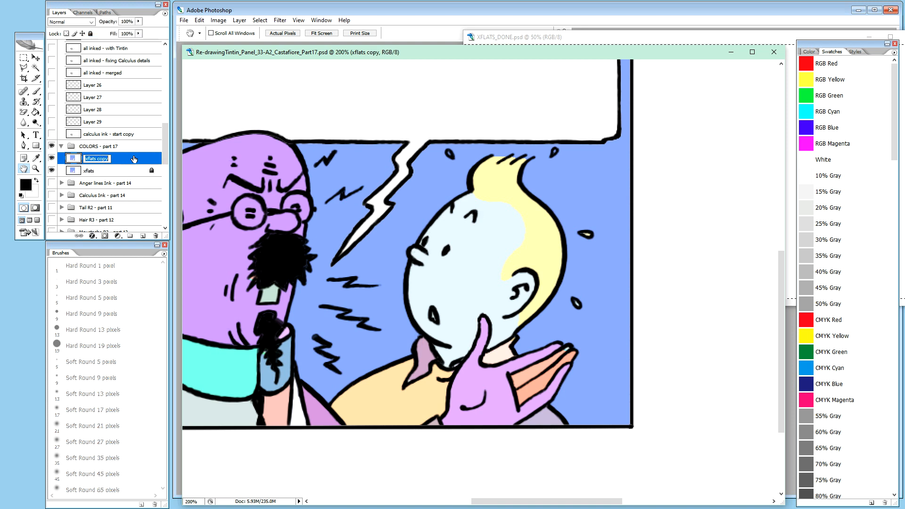
{"action": "type", "text": "co"}
{"action": "key", "text": "Return"}
{"action": "left_click", "coordinate": [52, 170]}
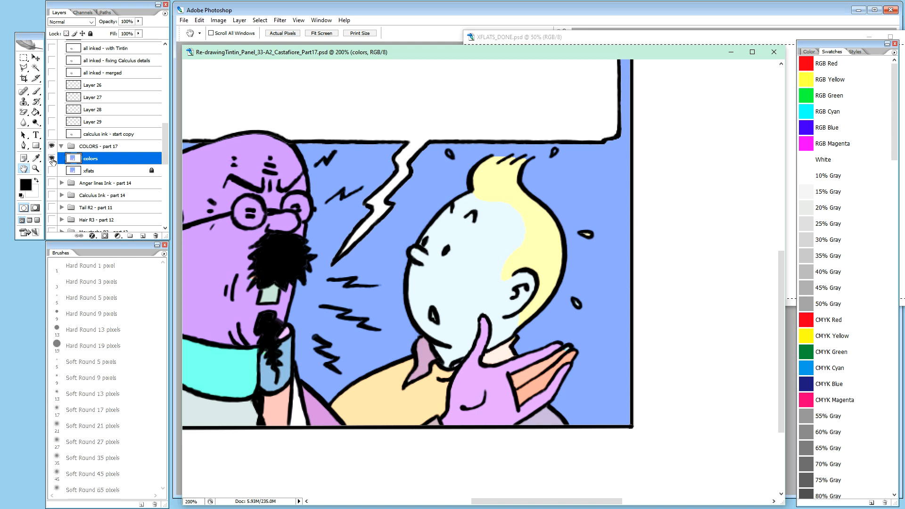
{"action": "left_click", "coordinate": [52, 158]}
{"action": "left_click", "coordinate": [53, 160]}
{"action": "left_click_drag", "start_coordinate": [365, 163], "coordinate": [506, 176]}
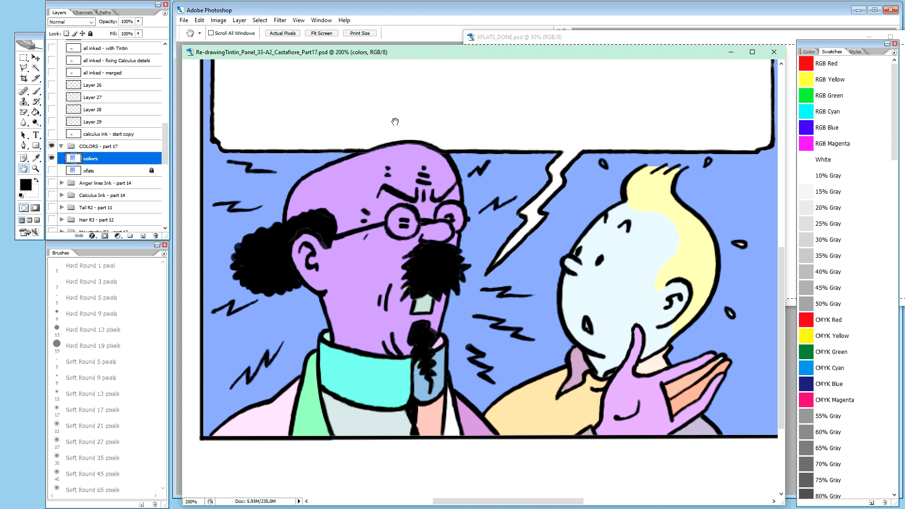
Set the foreground to white sampled from the speech balloon and the background to black from the line art, and activate the Magic Wand.
{"action": "key", "text": "i"}
{"action": "left_click", "coordinate": [374, 107]}
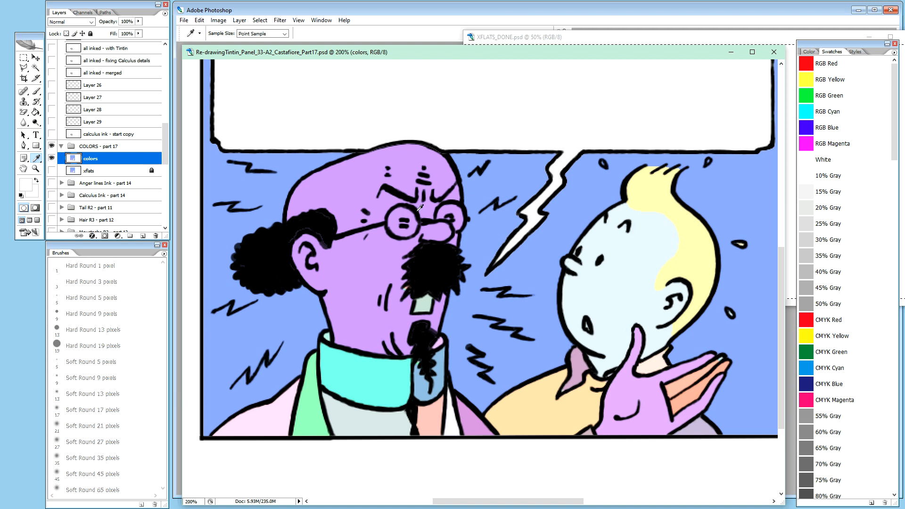
{"action": "left_click", "coordinate": [437, 240]}
{"action": "key", "text": "x"}
{"action": "key", "text": "w"}
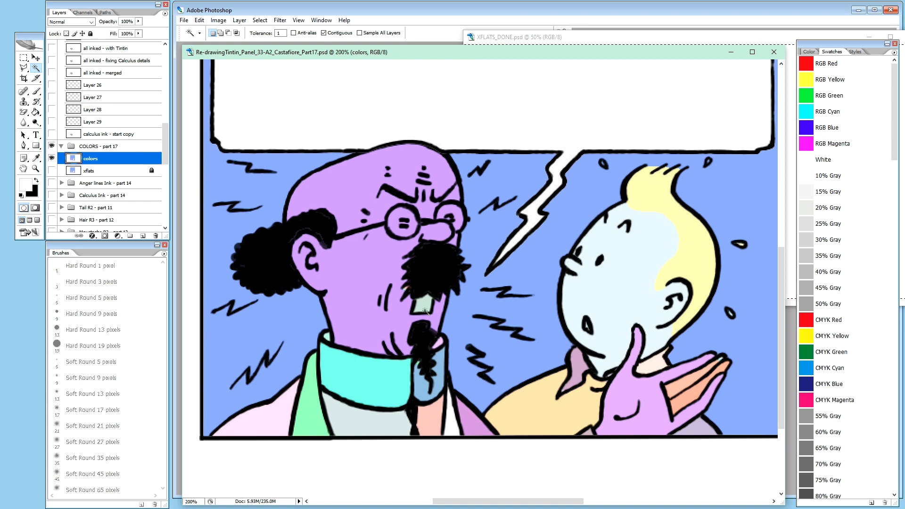
Compare the flat colours around Calculus's collar with and without the all inked - with Tintins outl fix layer, and leave that layer hidden.
{"action": "left_click_drag", "start_coordinate": [165, 146], "coordinate": [163, 111]}
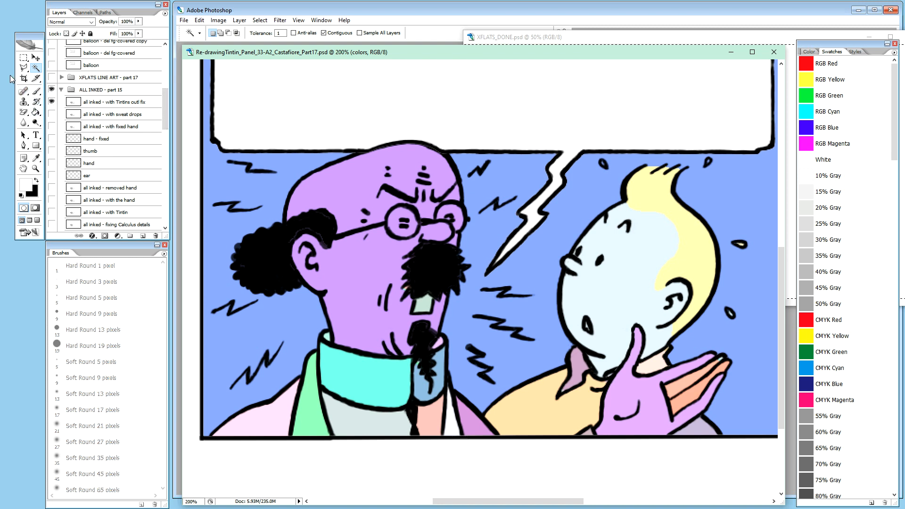
{"action": "key", "text": "ctrl+equal"}
{"action": "key", "text": "ctrl+equal"}
{"action": "key", "text": "ctrl+equal"}
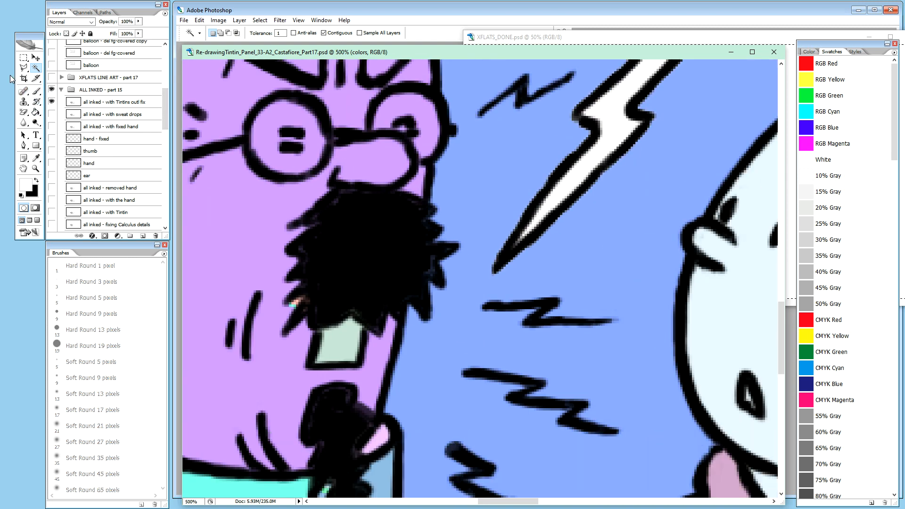
{"action": "key", "text": "h"}
{"action": "left_click_drag", "start_coordinate": [377, 257], "coordinate": [551, 35]}
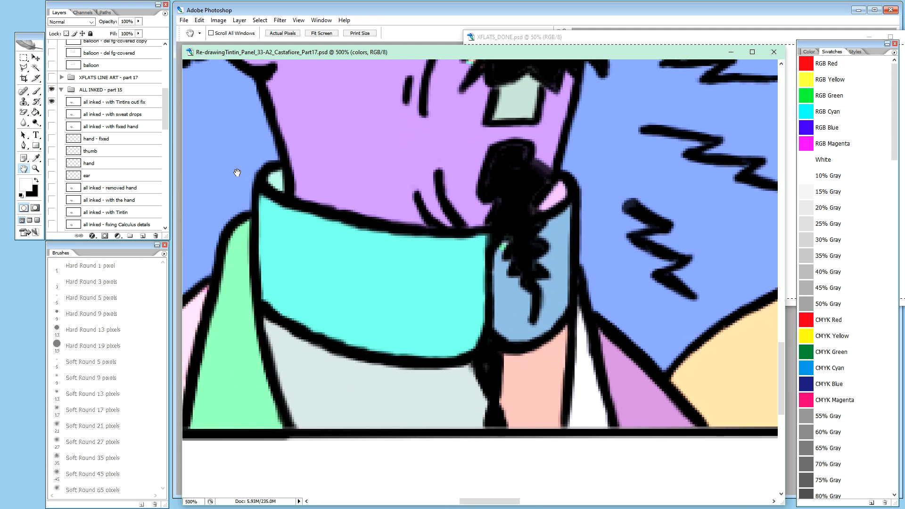
{"action": "left_click", "coordinate": [53, 102]}
{"action": "left_click", "coordinate": [53, 102]}
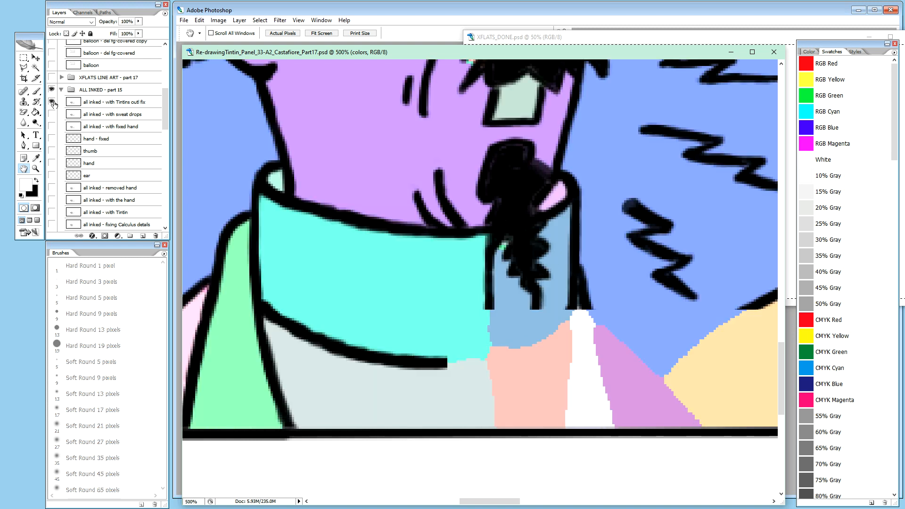
{"action": "left_click", "coordinate": [52, 103]}
{"action": "left_click", "coordinate": [52, 103]}
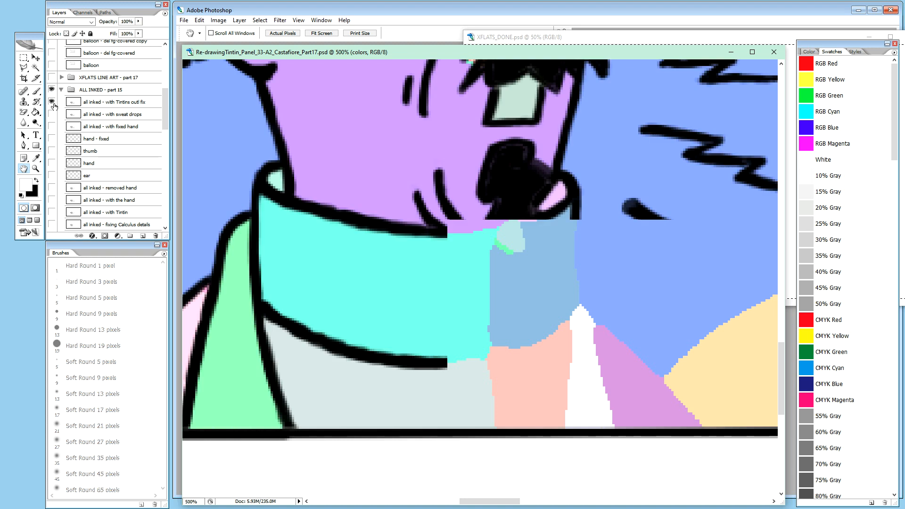
{"action": "left_click", "coordinate": [53, 104]}
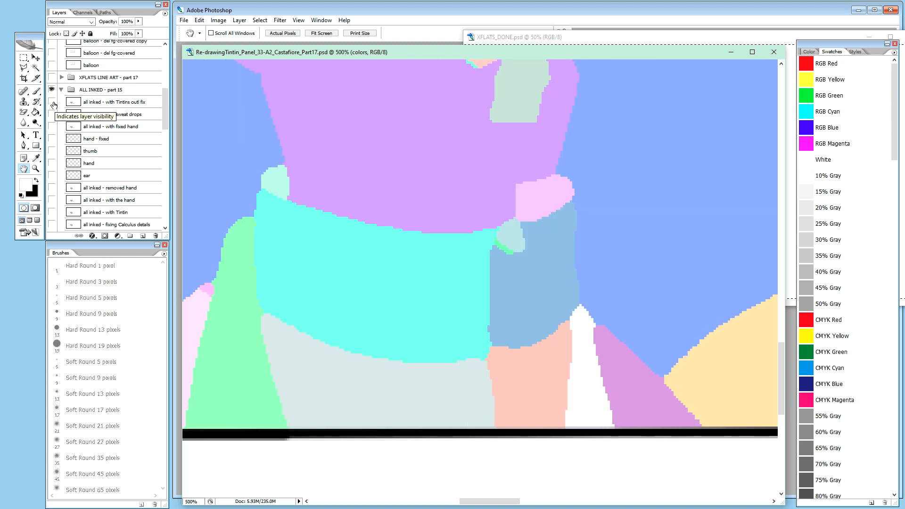
Compare the flats with and without the "all inked - with Tintins outl fix" layer, leaving that layer visible.
{"action": "left_click", "coordinate": [52, 104]}
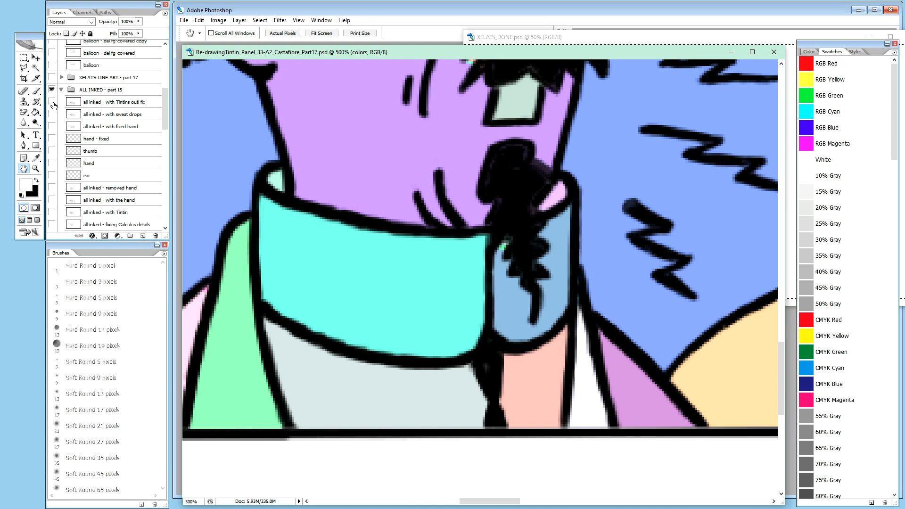
{"action": "left_click", "coordinate": [53, 104]}
{"action": "left_click", "coordinate": [53, 104]}
{"action": "left_click", "coordinate": [54, 104]}
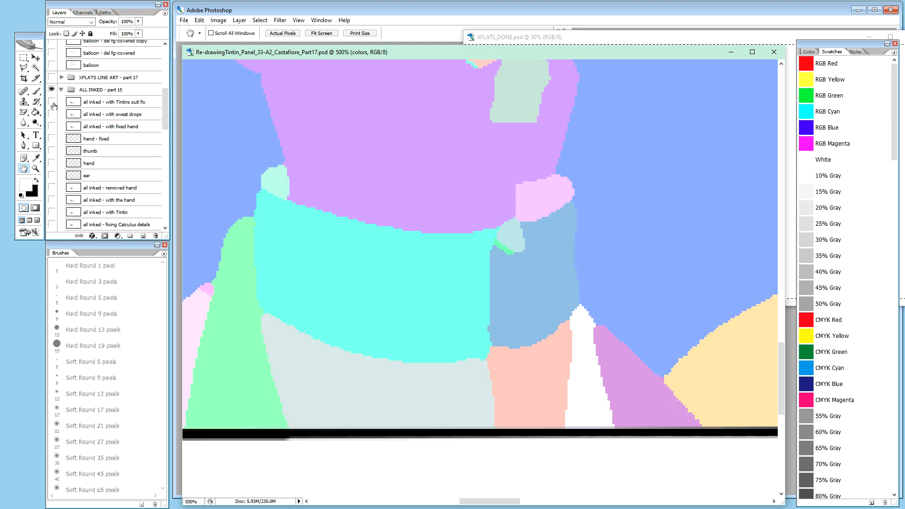
{"action": "left_click", "coordinate": [53, 103]}
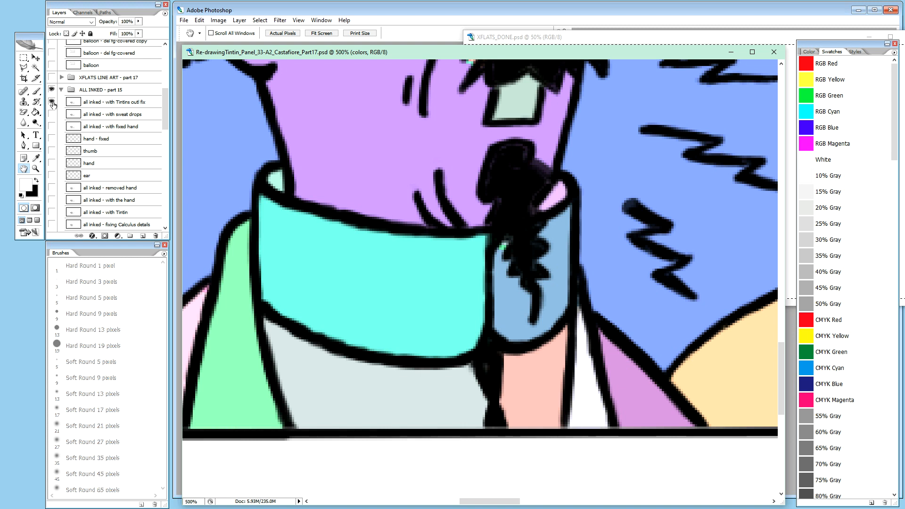
{"action": "left_click", "coordinate": [53, 103]}
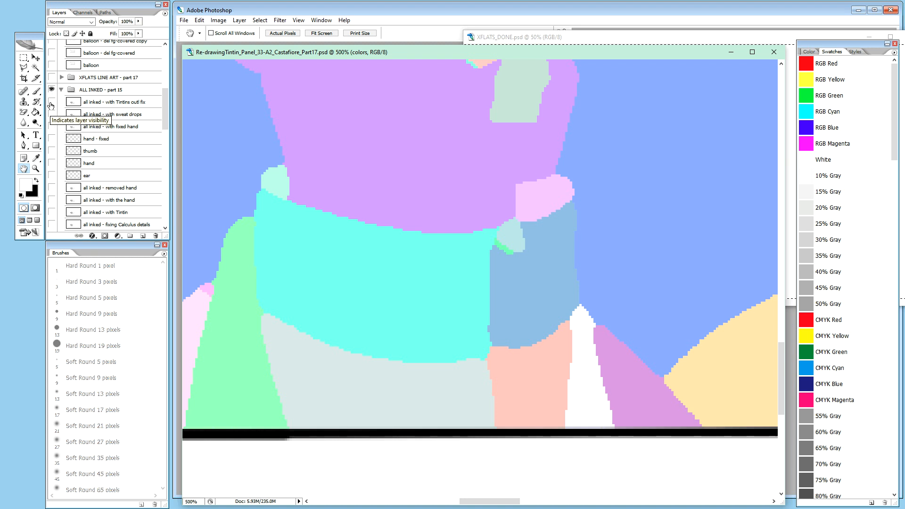
{"action": "left_click", "coordinate": [52, 102]}
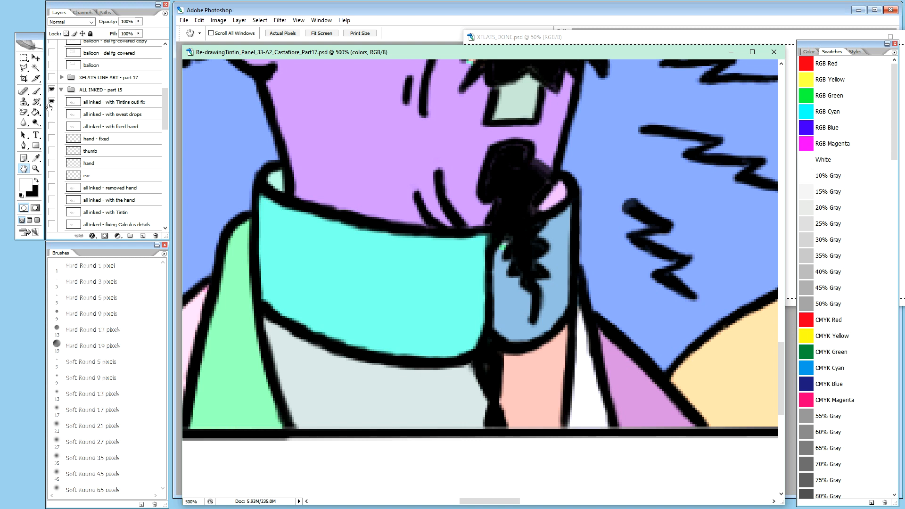
Select the collar and shirt areas of the bald man with the Magic Wand and fill each one white.
{"action": "key", "text": "ctrl+minus"}
{"action": "key", "text": "ctrl+minus"}
{"action": "key", "text": "ctrl+minus"}
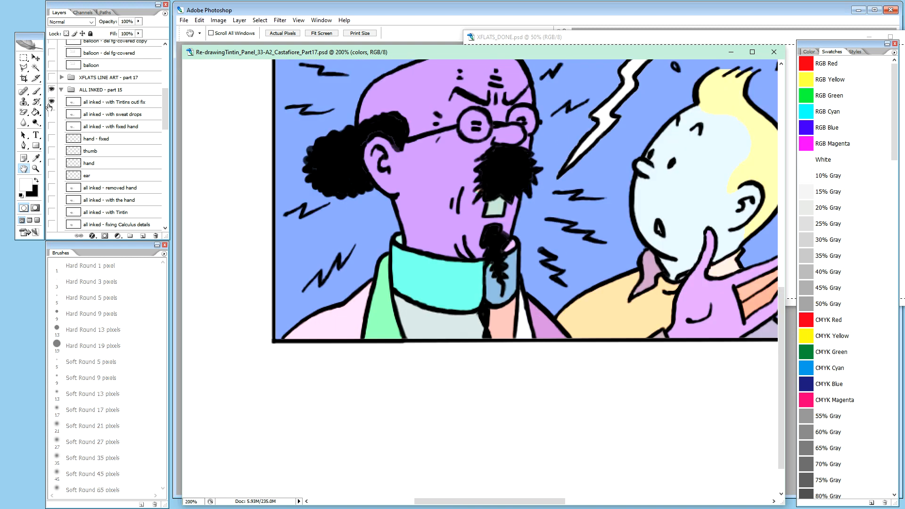
{"action": "key", "text": "ctrl+minus"}
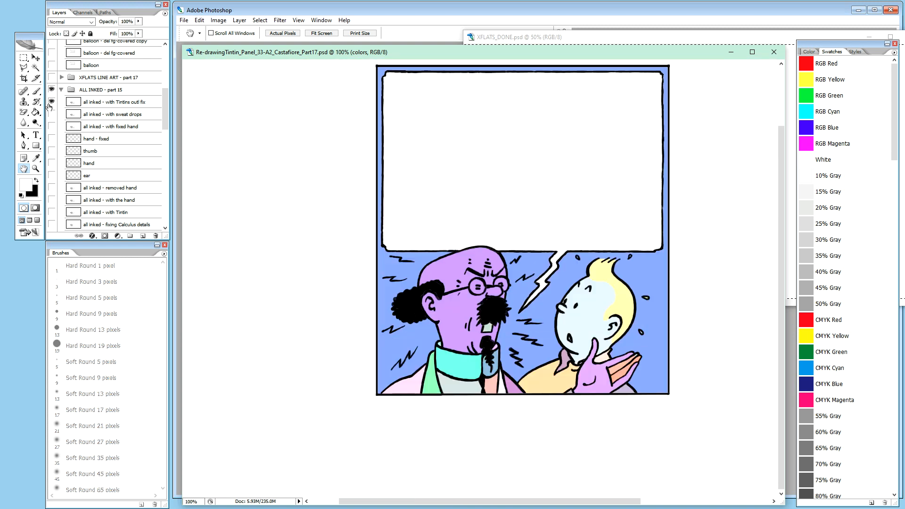
{"action": "key", "text": "ctrl+plus"}
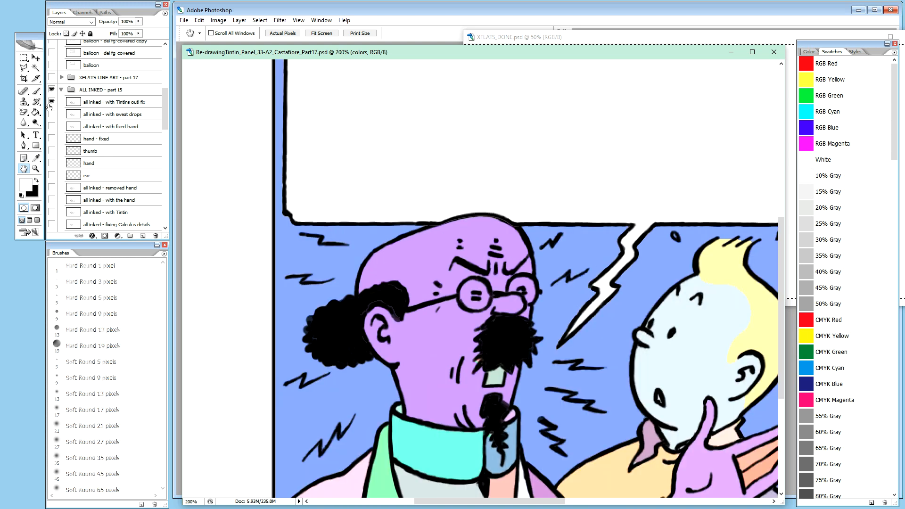
{"action": "left_click_drag", "start_coordinate": [469, 267], "coordinate": [438, 136]}
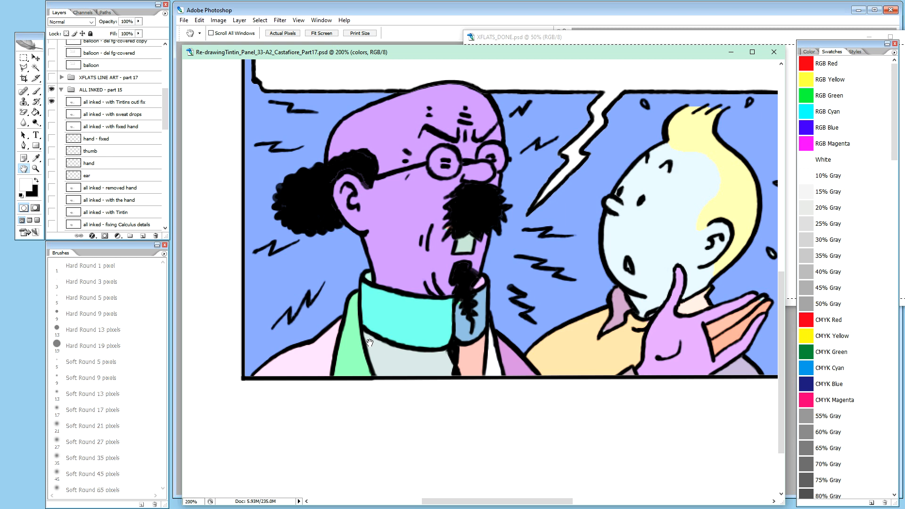
{"action": "key", "text": "w"}
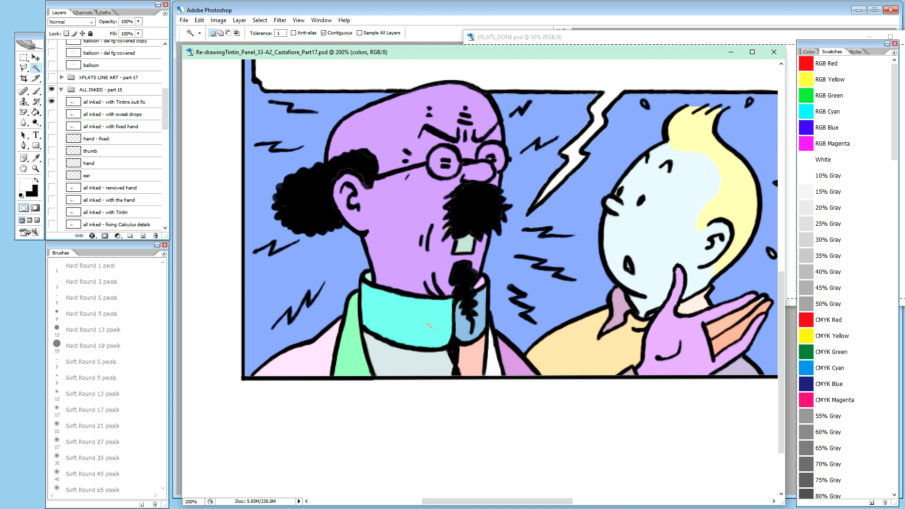
{"action": "key", "text": "shift"}
{"action": "left_click", "coordinate": [462, 361], "text": "shift"}
{"action": "key", "text": "g"}
{"action": "left_click", "coordinate": [414, 327]}
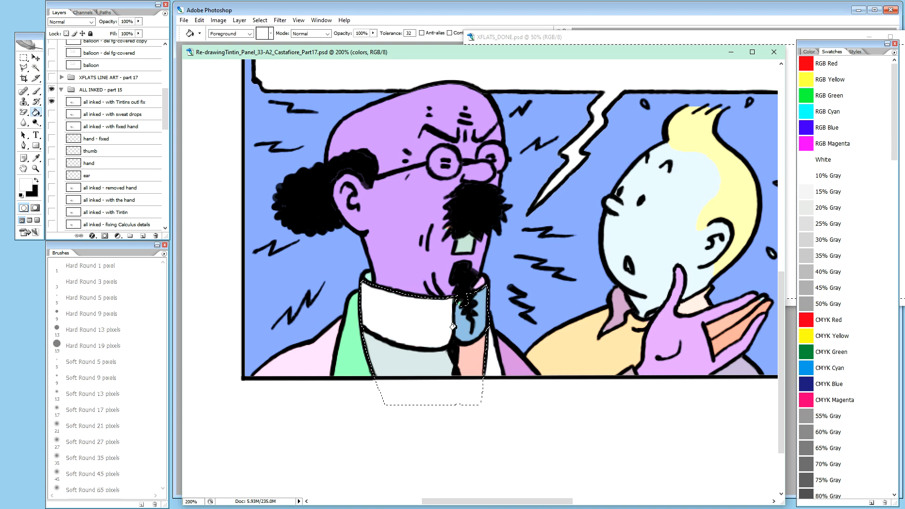
{"action": "left_click", "coordinate": [463, 325]}
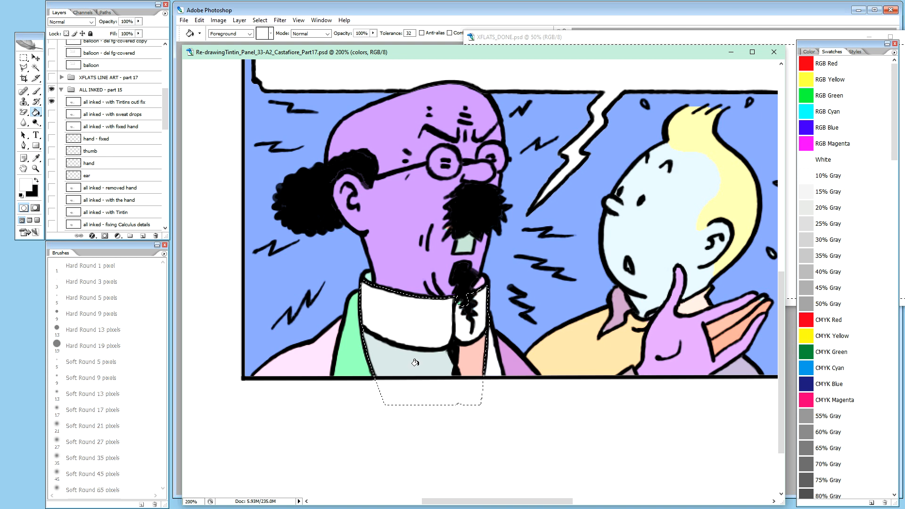
{"action": "left_click", "coordinate": [416, 362]}
{"action": "left_click", "coordinate": [460, 358]}
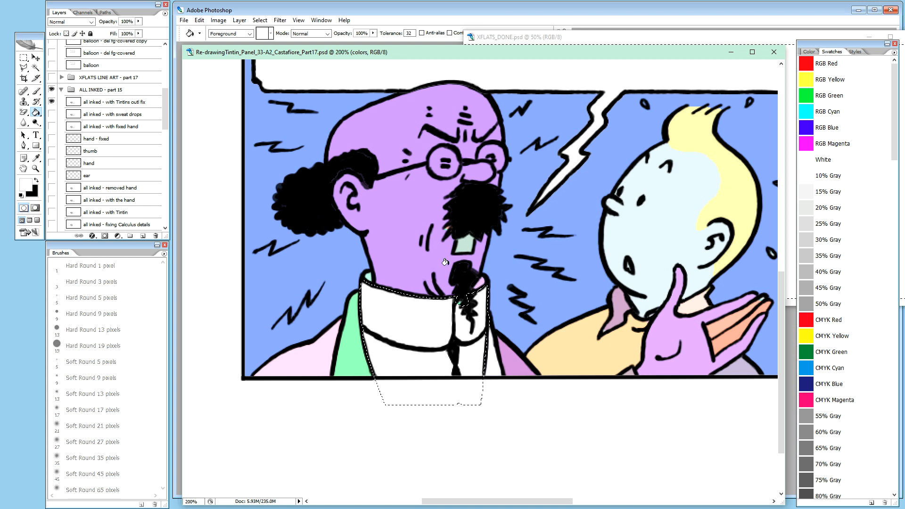
Select the pale area below the bald man's moustache and fill it white.
{"action": "key", "text": "w"}
{"action": "left_click", "coordinate": [466, 245]}
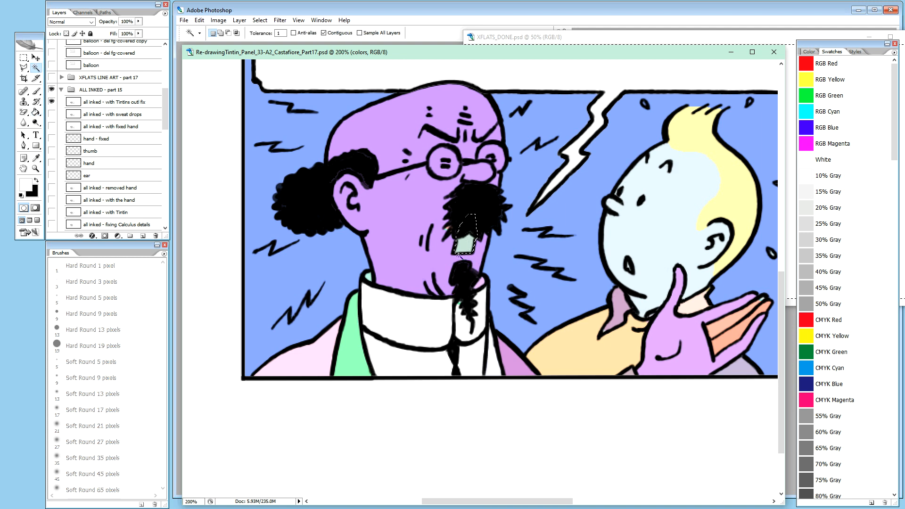
{"action": "key", "text": "g"}
{"action": "left_click", "coordinate": [462, 243]}
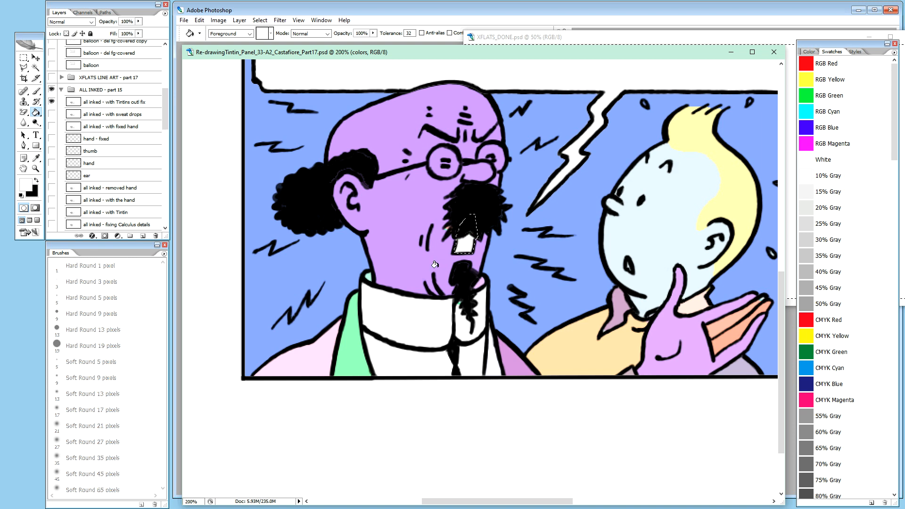
Select both parts of Tintin's shirt collar and fill them white with the Paint Bucket.
{"action": "key", "text": "h"}
{"action": "mouse_move", "coordinate": [559, 266]}
{"action": "left_mouse_down"}
{"action": "mouse_move", "coordinate": [404, 263]}
{"action": "mouse_move", "coordinate": [409, 269]}
{"action": "left_mouse_up"}
{"action": "key", "text": "w"}
{"action": "left_click", "coordinate": [477, 313]}
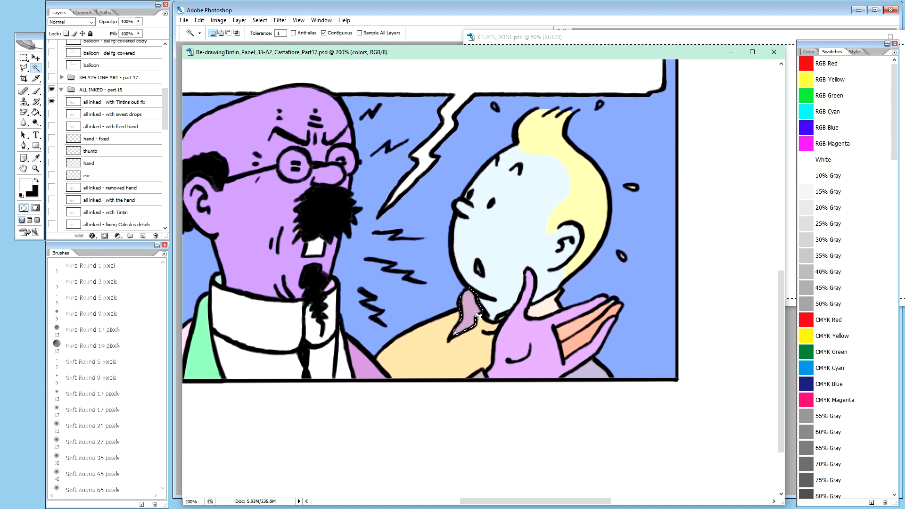
{"action": "left_click", "coordinate": [551, 304], "text": "shift"}
{"action": "key", "text": "g"}
{"action": "left_click", "coordinate": [466, 304]}
{"action": "left_click", "coordinate": [547, 307]}
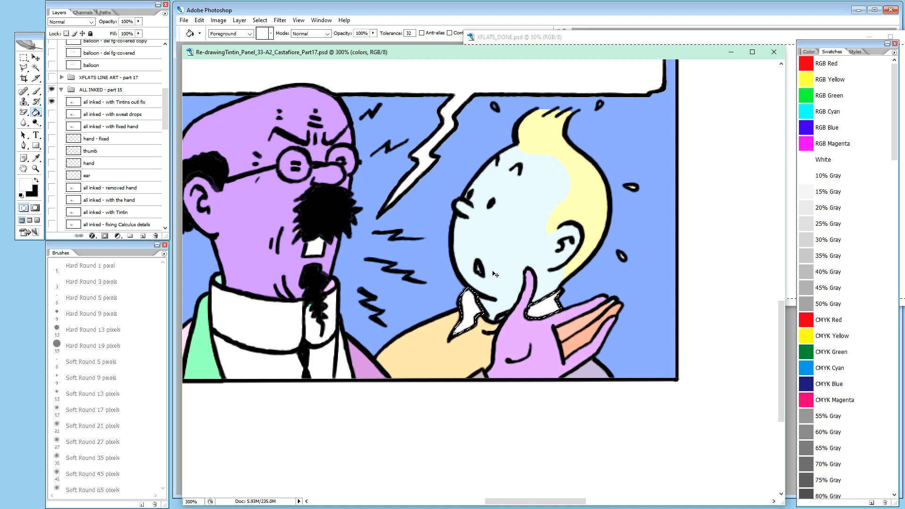
Paint the inside of Tintin's mouth white with the Pencil within a selection of his face, and deselect.
{"action": "scroll", "coordinate": [477, 272], "scroll_direction": "up", "scroll_amount": 3}
{"action": "scroll", "coordinate": [493, 274], "scroll_direction": "up", "scroll_amount": 1}
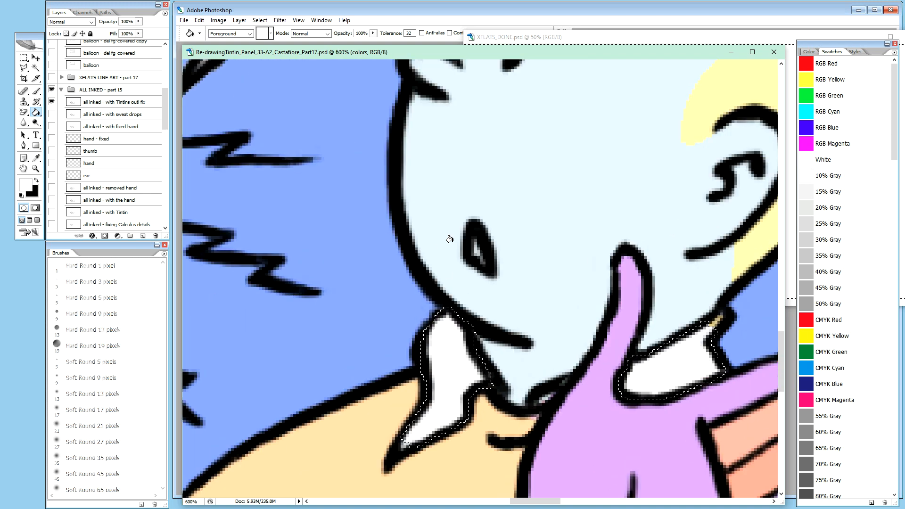
{"action": "key", "text": "w"}
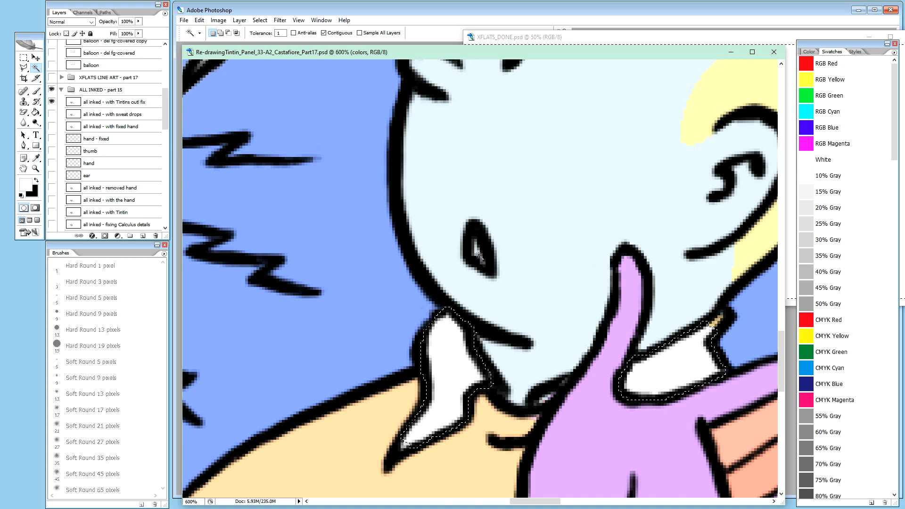
{"action": "left_click", "coordinate": [498, 261]}
{"action": "key", "text": "b"}
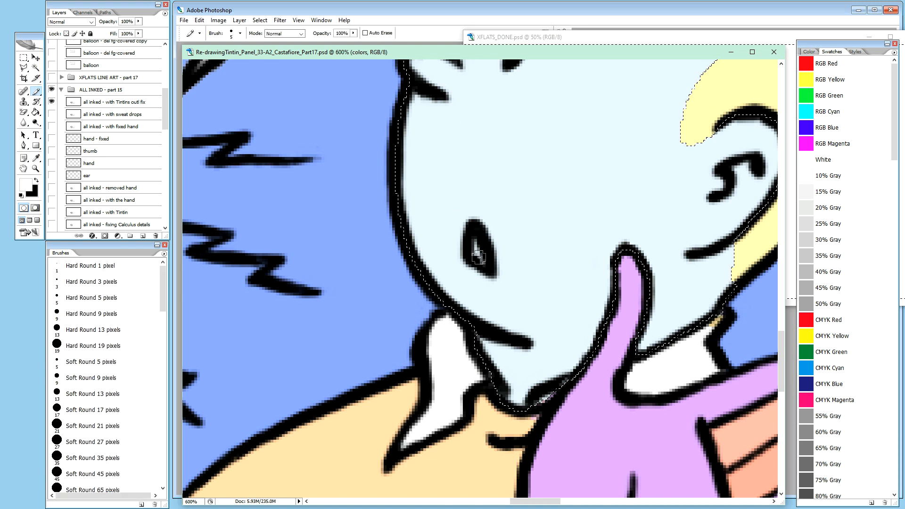
{"action": "key", "text": "ctrl+d"}
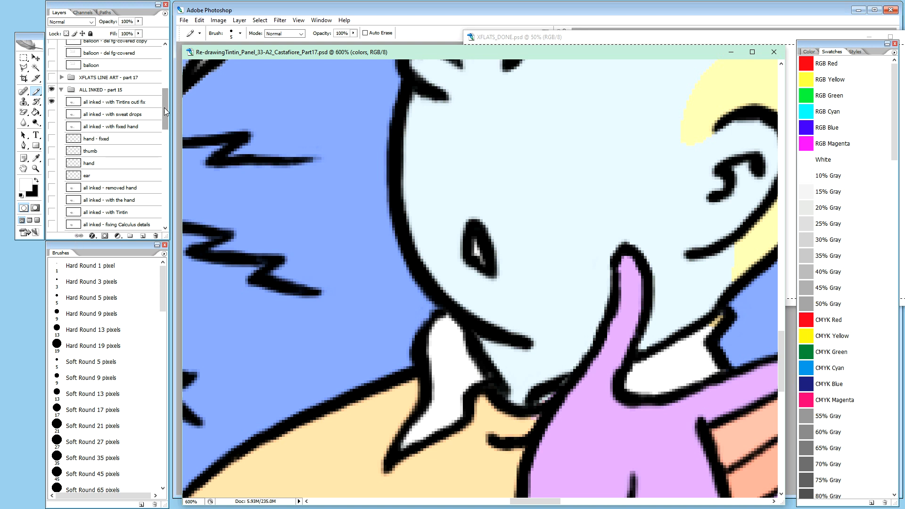
Isolate the colors layer to examine the flats around Tintin's mouth, and restore the other layers' visibility.
{"action": "left_click_drag", "start_coordinate": [164, 109], "coordinate": [164, 146]}
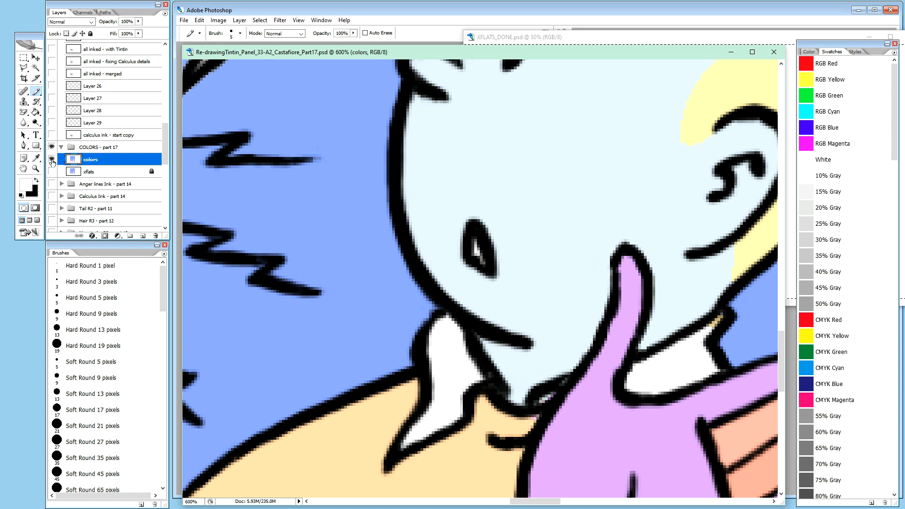
{"action": "left_click", "coordinate": [52, 160], "text": "alt"}
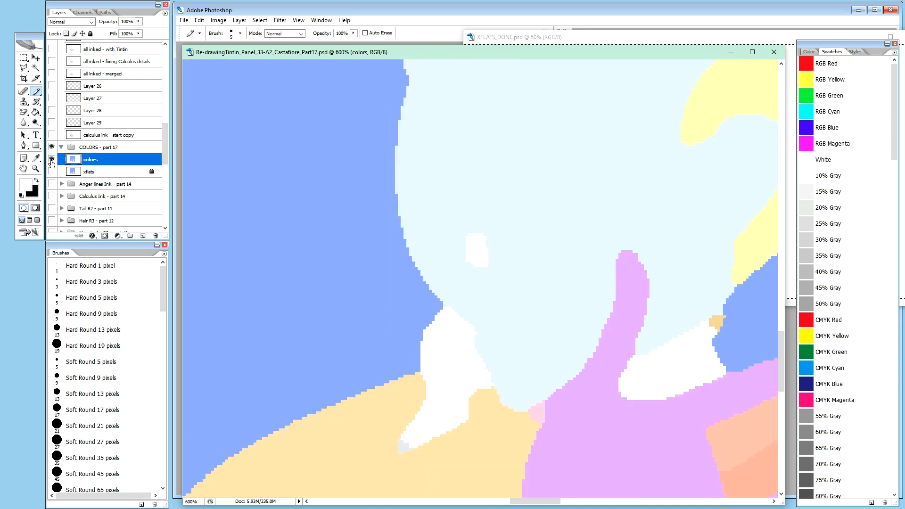
{"action": "left_click", "coordinate": [52, 159], "text": "alt"}
{"action": "left_click", "coordinate": [52, 160], "text": "alt"}
{"action": "left_click", "coordinate": [52, 160], "text": "alt"}
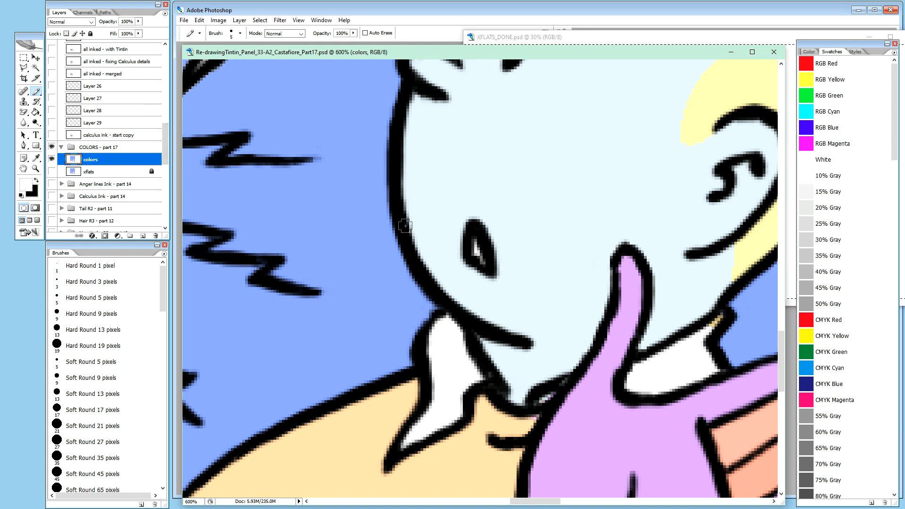
Set the opacity of the "all inked - with Tintins outl fix" layer to 20%.
{"action": "left_click_drag", "start_coordinate": [166, 147], "coordinate": [165, 106]}
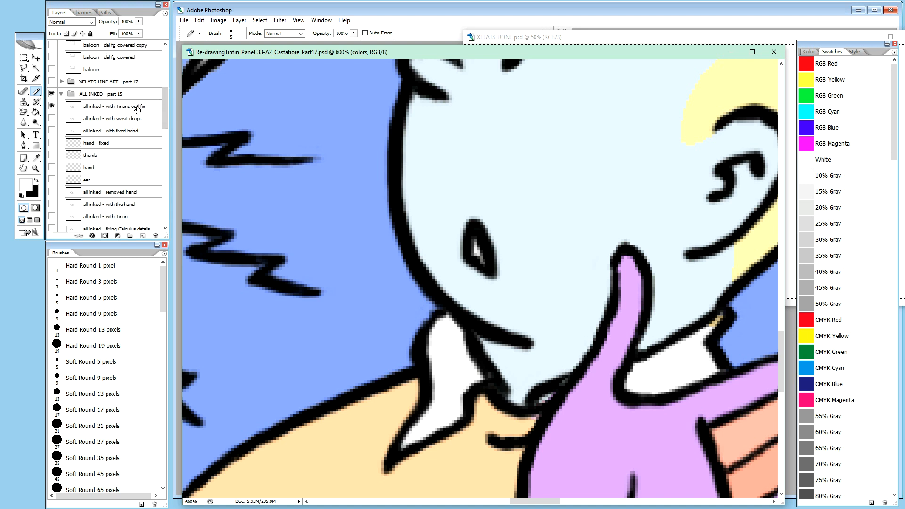
{"action": "left_click", "coordinate": [142, 112]}
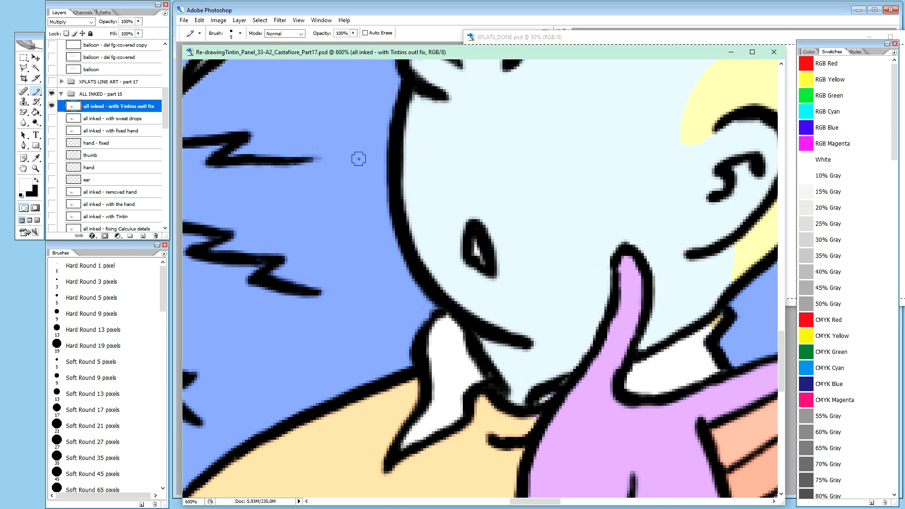
{"action": "left_click", "coordinate": [111, 117]}
{"action": "left_click", "coordinate": [127, 104]}
{"action": "key", "text": "2"}
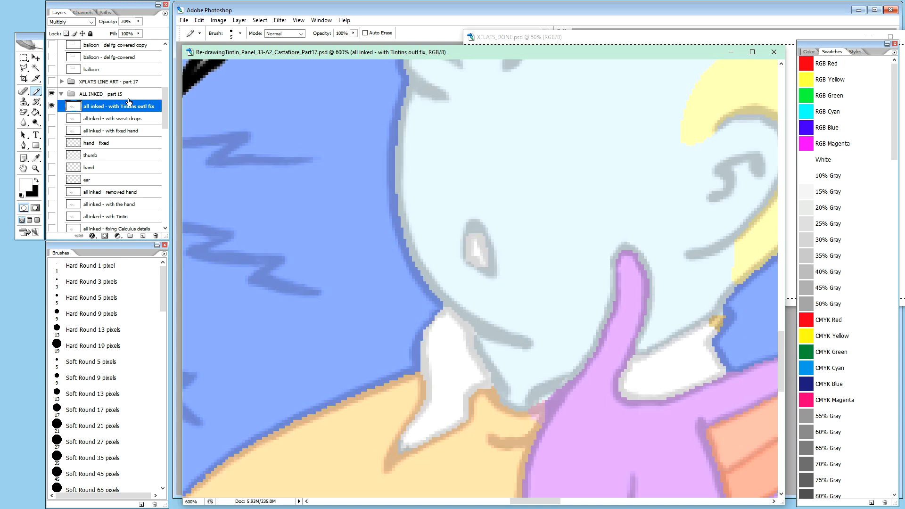
Touch up the white inside Tintin's mouth on the colors layer with the Pencil, undoing the final dab.
{"action": "left_click_drag", "start_coordinate": [165, 107], "coordinate": [170, 140]}
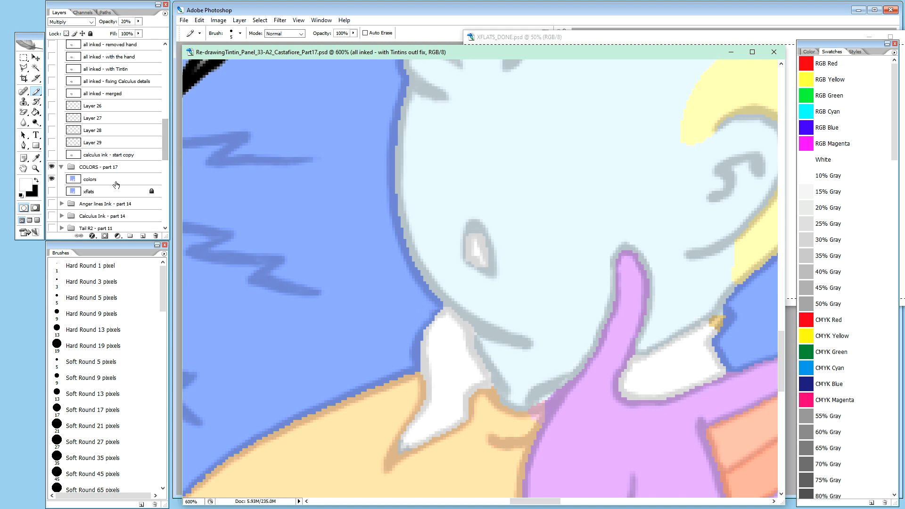
{"action": "left_click", "coordinate": [134, 183]}
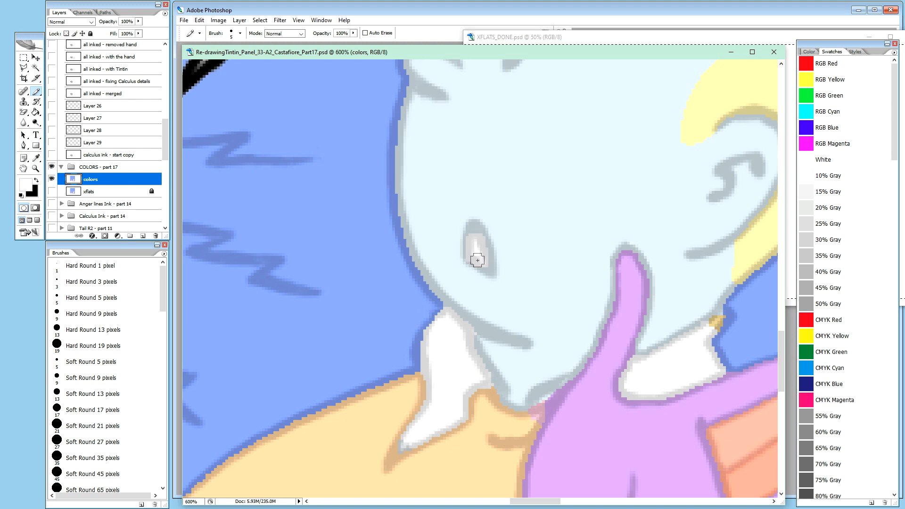
{"action": "left_click_drag", "start_coordinate": [474, 248], "coordinate": [481, 238]}
{"action": "left_click_drag", "start_coordinate": [491, 269], "coordinate": [466, 239]}
{"action": "key", "text": "ctrl+plus"}
{"action": "key", "text": "ctrl+plus"}
{"action": "key", "text": "ctrl+plus"}
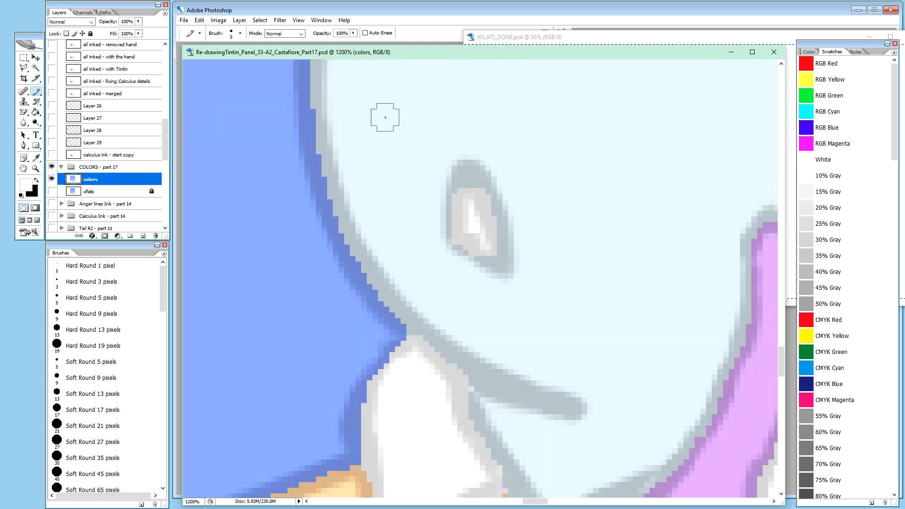
{"action": "mouse_move", "coordinate": [480, 212]}
{"action": "left_mouse_down"}
{"action": "mouse_move", "coordinate": [466, 203]}
{"action": "mouse_move", "coordinate": [468, 236]}
{"action": "mouse_move", "coordinate": [481, 233]}
{"action": "mouse_move", "coordinate": [469, 200]}
{"action": "mouse_move", "coordinate": [469, 236]}
{"action": "mouse_move", "coordinate": [480, 241]}
{"action": "left_mouse_up"}
{"action": "left_click_drag", "start_coordinate": [459, 196], "coordinate": [477, 182]}
{"action": "left_click", "coordinate": [469, 202]}
{"action": "key", "text": "ctrl+z"}
Reduce the Pencil size to 3 pixels and sample the pale blue of Tintin's face as the foreground colour.
{"action": "key", "text": "bracketleft"}
{"action": "key", "text": "bracketleft"}
{"action": "key", "text": "i"}
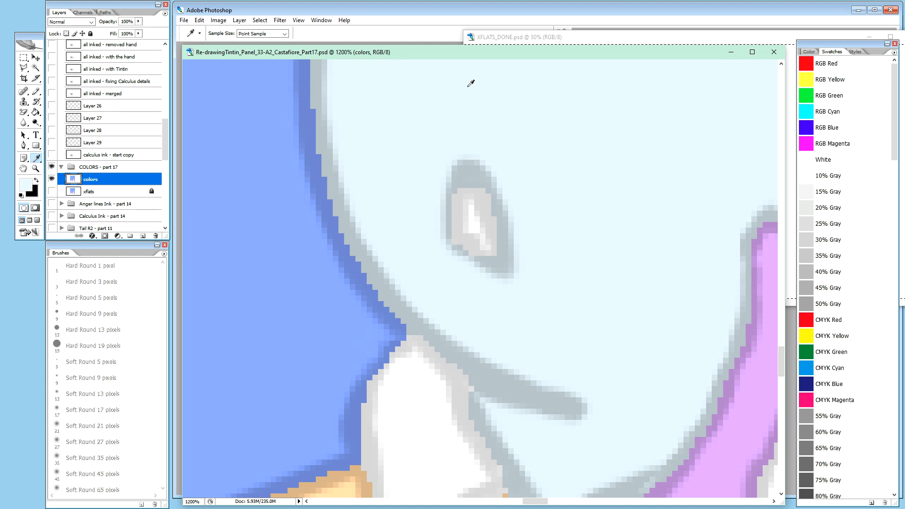
{"action": "key", "text": "b"}
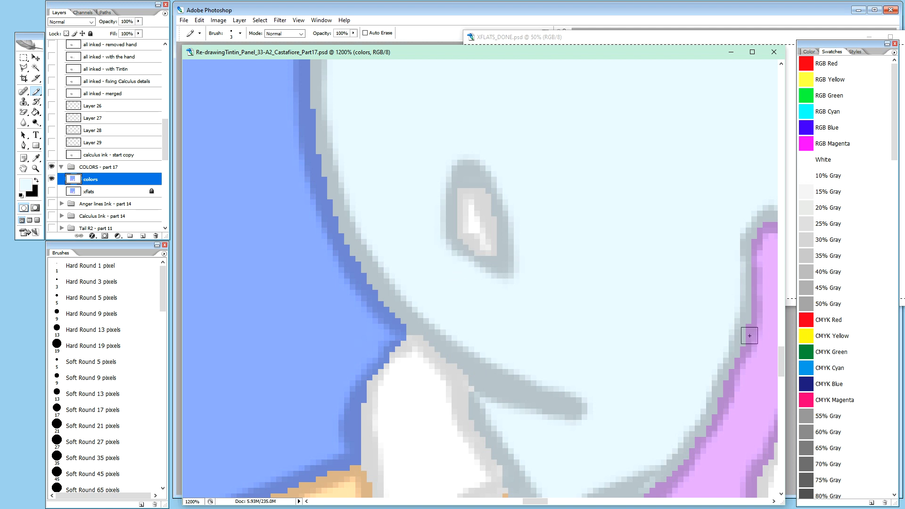
Paint the inside of the sweat drop left of the yellow hair white on the colors layer with the Brush.
{"action": "mouse_move", "coordinate": [781, 361]}
{"action": "left_mouse_down"}
{"action": "mouse_move", "coordinate": [787, 337]}
{"action": "mouse_move", "coordinate": [781, 379]}
{"action": "left_mouse_up"}
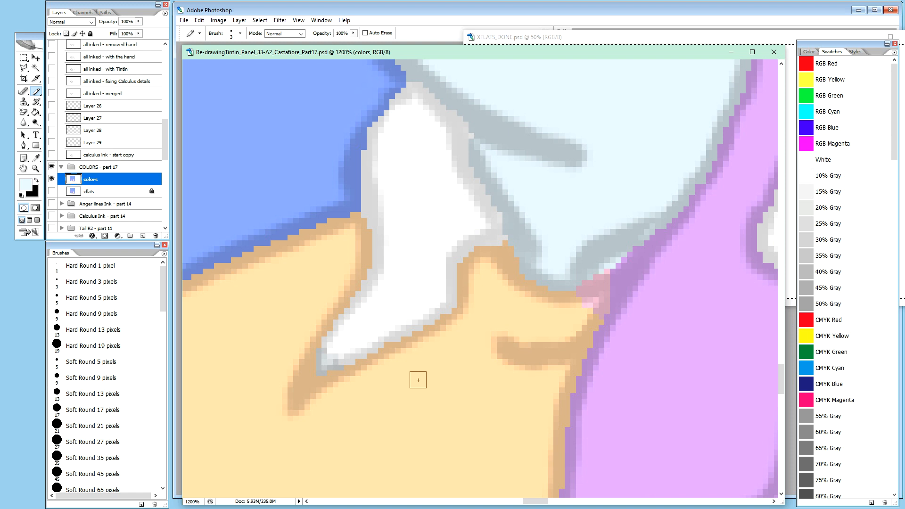
{"action": "key", "text": "h"}
{"action": "mouse_move", "coordinate": [475, 226]}
{"action": "left_mouse_down"}
{"action": "mouse_move", "coordinate": [411, 426]}
{"action": "mouse_move", "coordinate": [515, 418]}
{"action": "mouse_move", "coordinate": [521, 325]}
{"action": "mouse_move", "coordinate": [584, 232]}
{"action": "mouse_move", "coordinate": [629, 226]}
{"action": "mouse_move", "coordinate": [641, 256]}
{"action": "mouse_move", "coordinate": [576, 283]}
{"action": "mouse_move", "coordinate": [649, 338]}
{"action": "mouse_move", "coordinate": [644, 302]}
{"action": "left_mouse_up"}
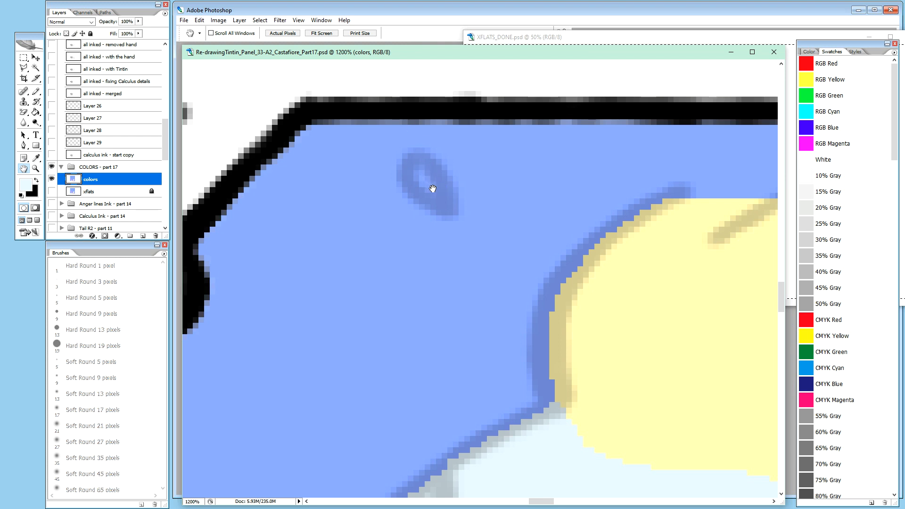
{"action": "key", "text": "b"}
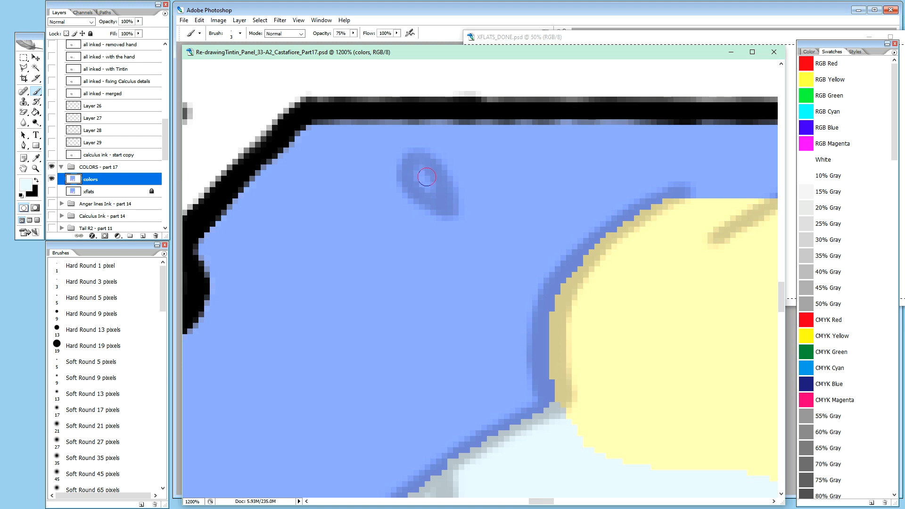
{"action": "key", "text": "d"}
{"action": "key", "text": "x"}
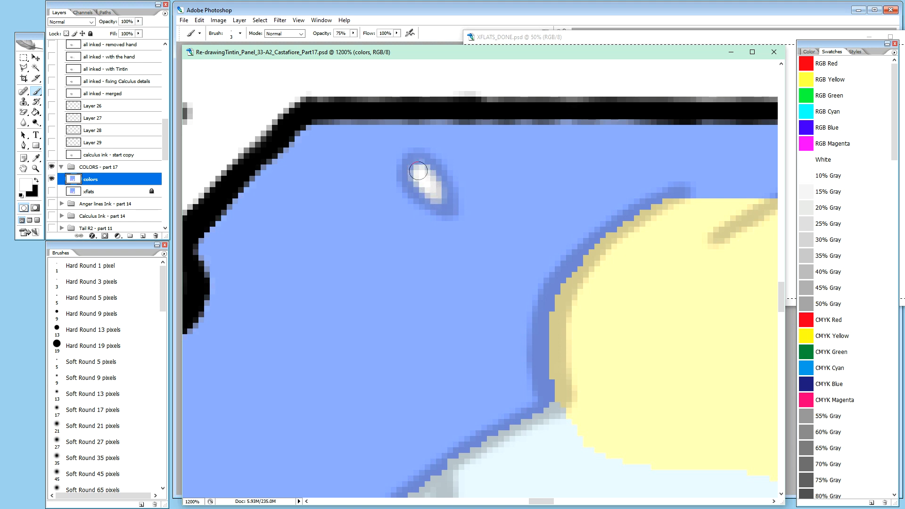
{"action": "left_click_drag", "start_coordinate": [419, 168], "coordinate": [427, 182]}
Paint the inside of the sweat drop right of the yellow hair white, finishing it with a 1-pixel Pencil.
{"action": "key", "text": "h"}
{"action": "left_click_drag", "start_coordinate": [497, 164], "coordinate": [303, 267]}
{"action": "left_click_drag", "start_coordinate": [526, 256], "coordinate": [377, 207]}
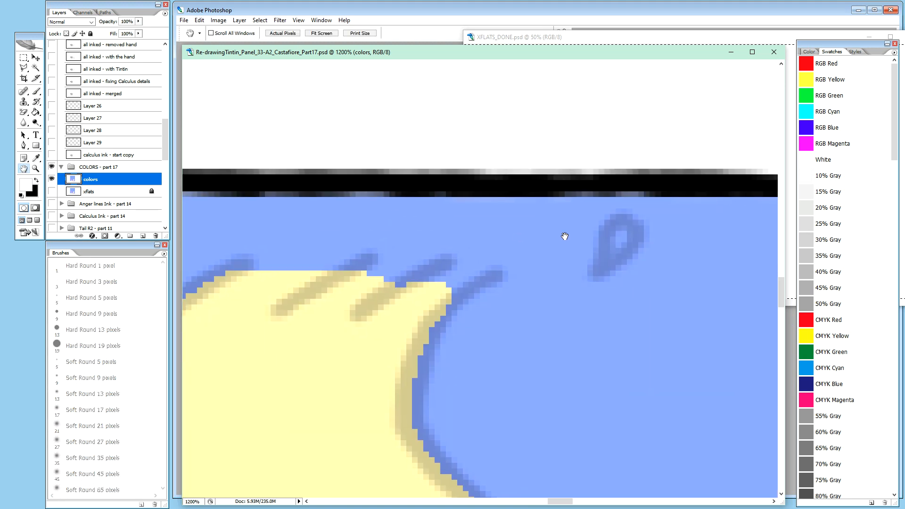
{"action": "left_click_drag", "start_coordinate": [565, 236], "coordinate": [507, 211]}
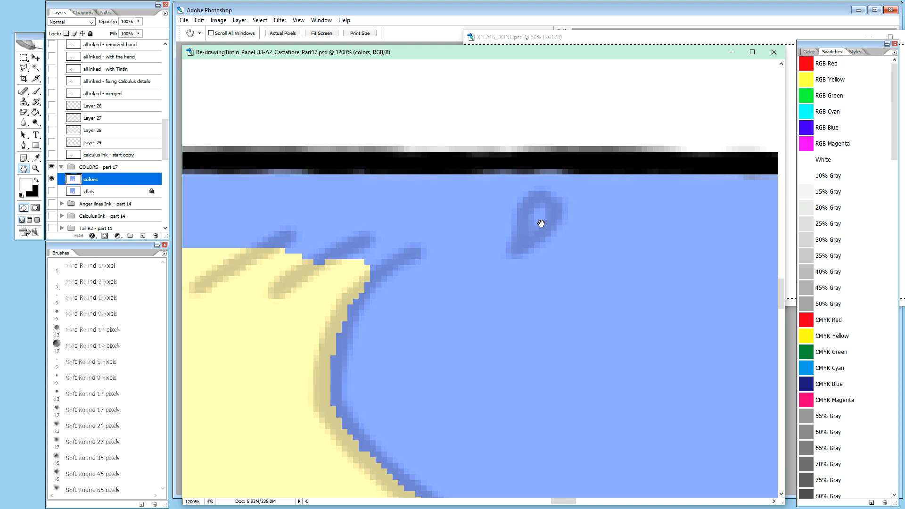
{"action": "key", "text": "b"}
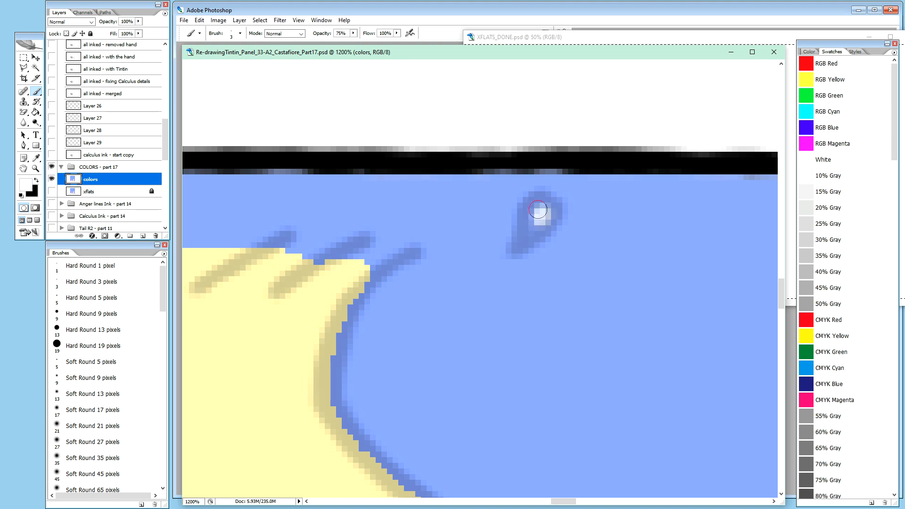
{"action": "left_click_drag", "start_coordinate": [536, 213], "coordinate": [531, 224]}
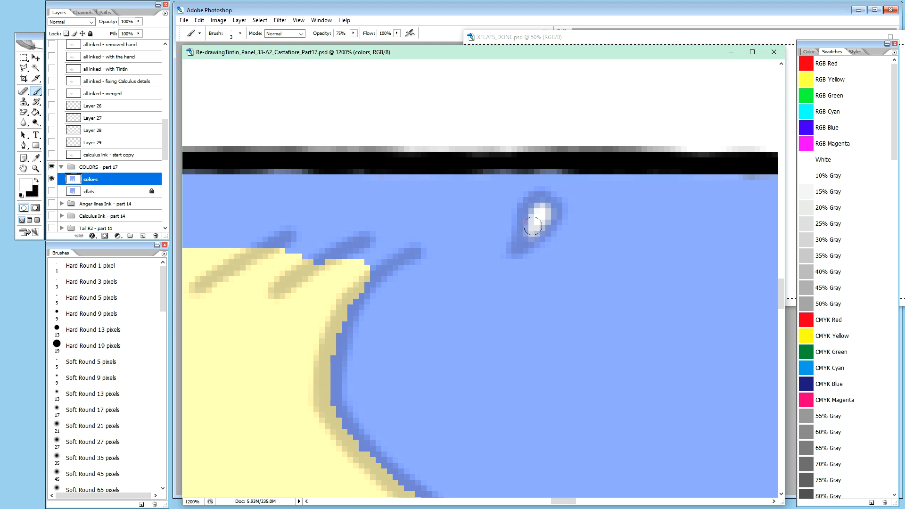
{"action": "key", "text": "shift+b"}
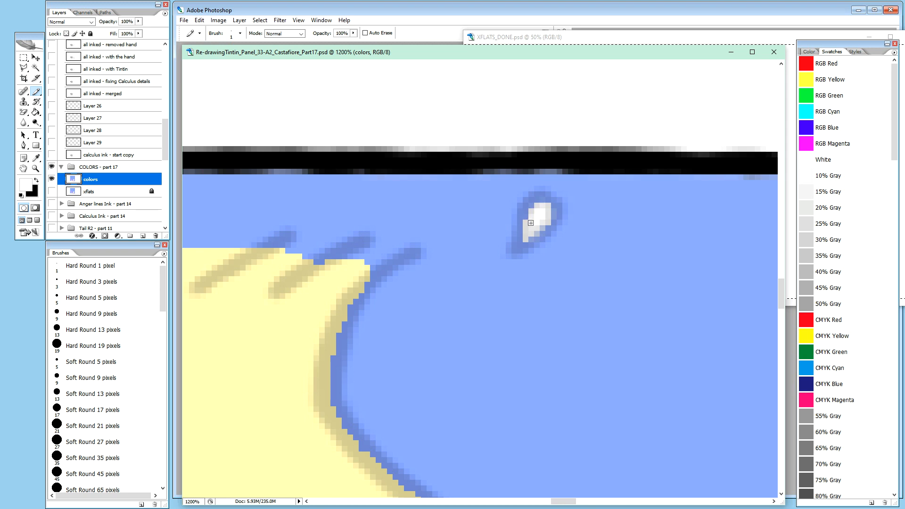
{"action": "mouse_move", "coordinate": [533, 230]}
{"action": "left_mouse_down"}
{"action": "mouse_move", "coordinate": [527, 236]}
{"action": "mouse_move", "coordinate": [633, 219]}
{"action": "mouse_move", "coordinate": [557, 238]}
{"action": "mouse_move", "coordinate": [586, 209]}
{"action": "mouse_move", "coordinate": [577, 191]}
{"action": "left_mouse_up"}
Sample the background blue and paint over the soft white in the sweat drop left of the hair with the Pencil.
{"action": "key", "text": "space"}
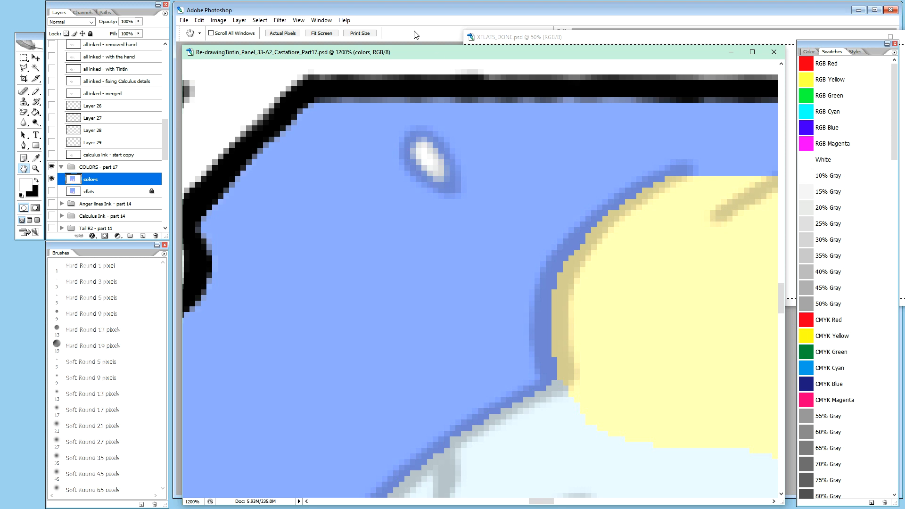
{"action": "key", "text": "i"}
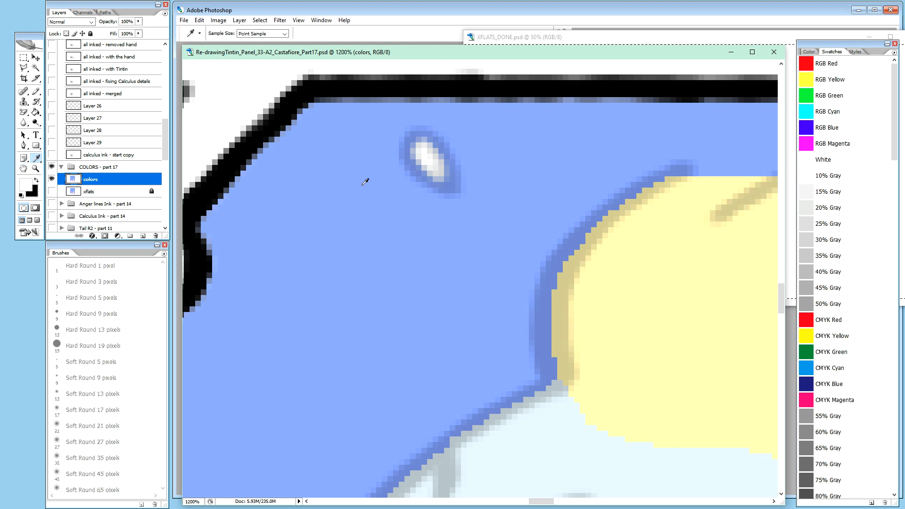
{"action": "left_click", "coordinate": [363, 190]}
{"action": "key", "text": "d"}
{"action": "key", "text": "x"}
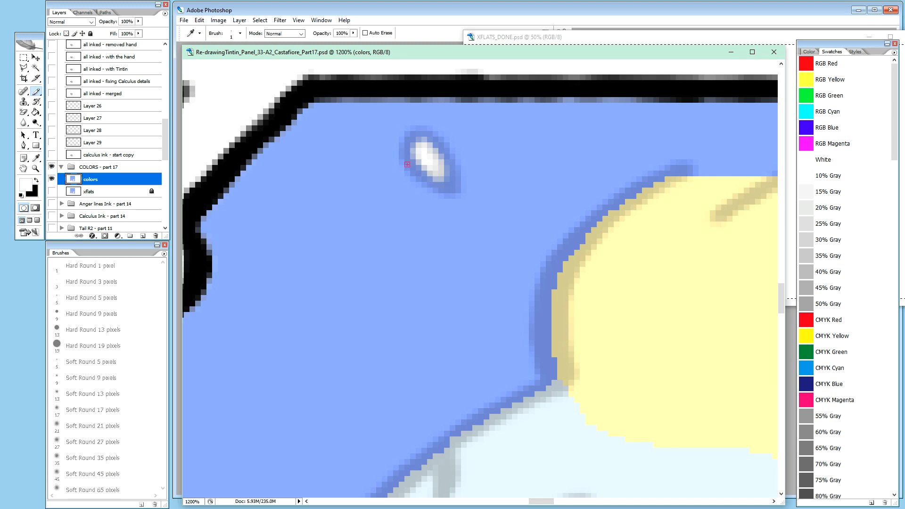
{"action": "key", "text": "b"}
{"action": "mouse_move", "coordinate": [405, 141]}
{"action": "left_mouse_down"}
{"action": "mouse_move", "coordinate": [401, 133]}
{"action": "mouse_move", "coordinate": [415, 155]}
{"action": "left_mouse_up"}
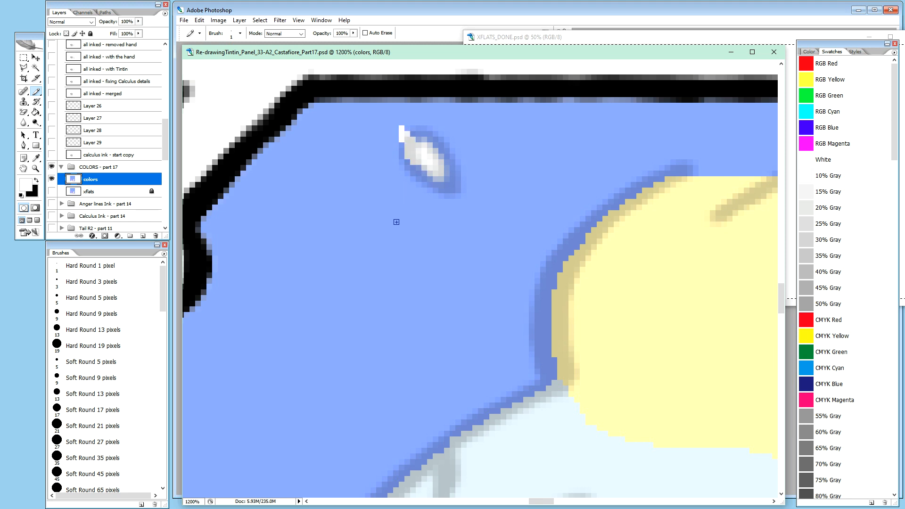
{"action": "key", "text": "i"}
{"action": "left_click", "coordinate": [398, 224]}
{"action": "key", "text": "b"}
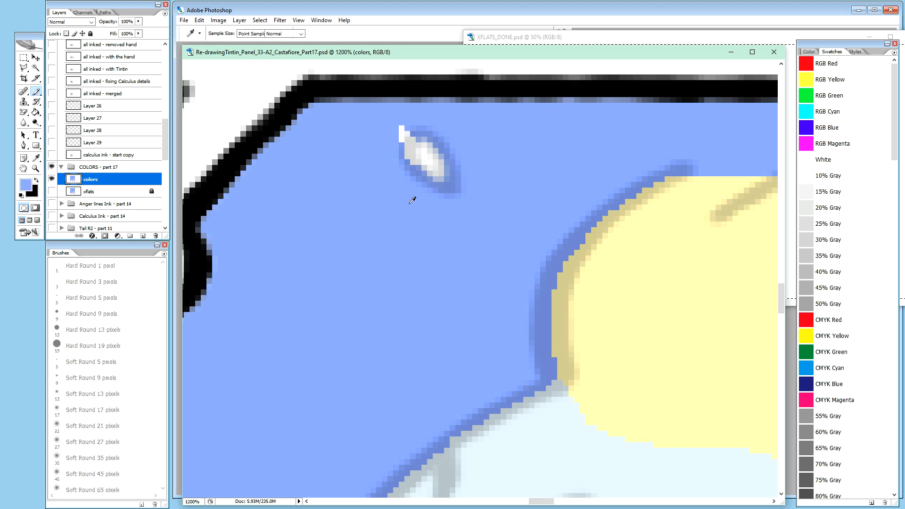
{"action": "mouse_move", "coordinate": [400, 121]}
{"action": "left_mouse_down"}
{"action": "mouse_move", "coordinate": [409, 161]}
{"action": "mouse_move", "coordinate": [423, 161]}
{"action": "mouse_move", "coordinate": [424, 128]}
{"action": "mouse_move", "coordinate": [446, 171]}
{"action": "left_mouse_up"}
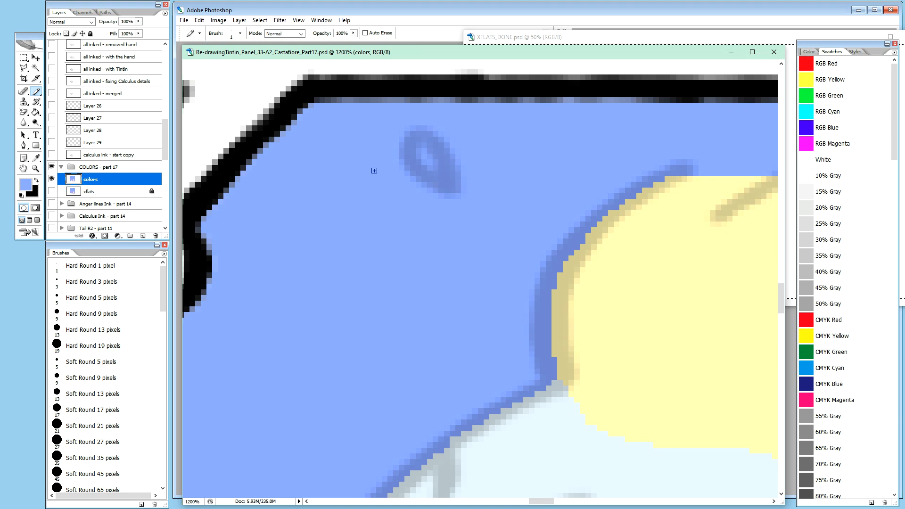
Repaint the inside of the sweat drop left of the hair white with the 1-pixel Pencil.
{"action": "key", "text": "d"}
{"action": "key", "text": "x"}
{"action": "left_click", "coordinate": [427, 153]}
{"action": "left_click_drag", "start_coordinate": [424, 150], "coordinate": [433, 167]}
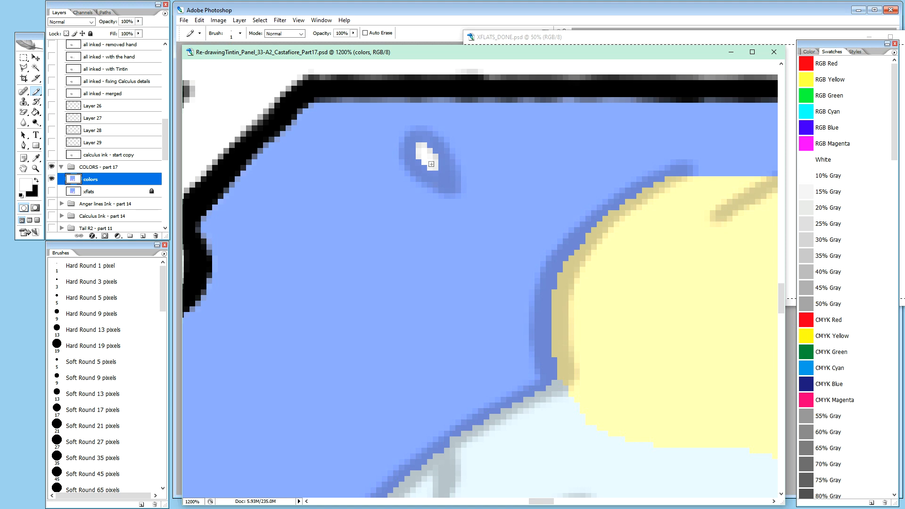
{"action": "left_click", "coordinate": [433, 169]}
{"action": "left_click", "coordinate": [436, 169]}
{"action": "left_click", "coordinate": [423, 151]}
Recolour the yellow inside of the sweat drop beside the head white with the Pencil.
{"action": "key", "text": "h"}
{"action": "mouse_move", "coordinate": [510, 107]}
{"action": "left_mouse_down"}
{"action": "mouse_move", "coordinate": [501, 149]}
{"action": "mouse_move", "coordinate": [570, 242]}
{"action": "mouse_move", "coordinate": [410, 219]}
{"action": "left_mouse_up"}
{"action": "left_click_drag", "start_coordinate": [536, 210], "coordinate": [491, 143]}
{"action": "left_click_drag", "start_coordinate": [579, 266], "coordinate": [541, 140]}
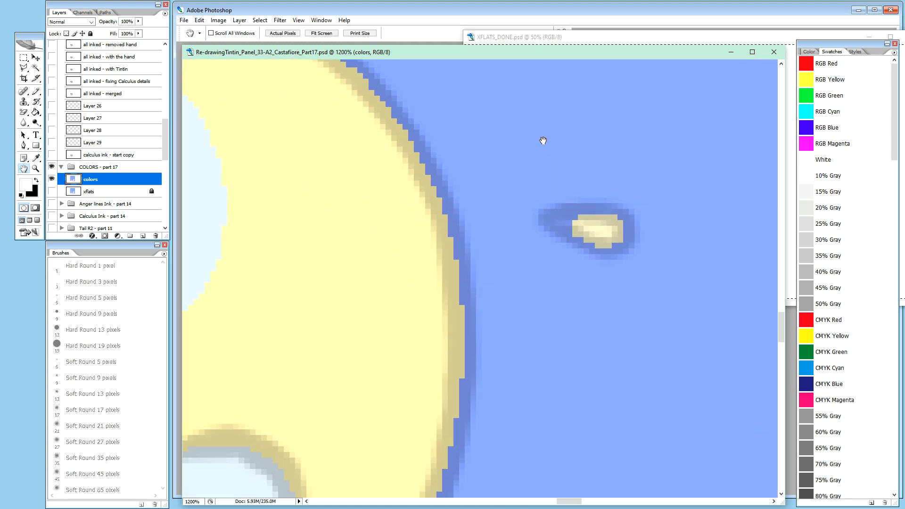
{"action": "key", "text": "i"}
{"action": "left_click", "coordinate": [663, 147]}
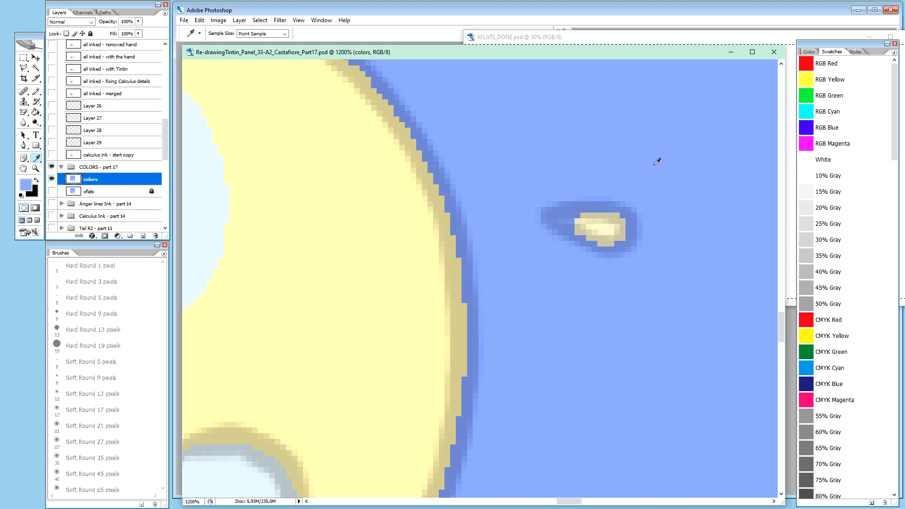
{"action": "key", "text": "b"}
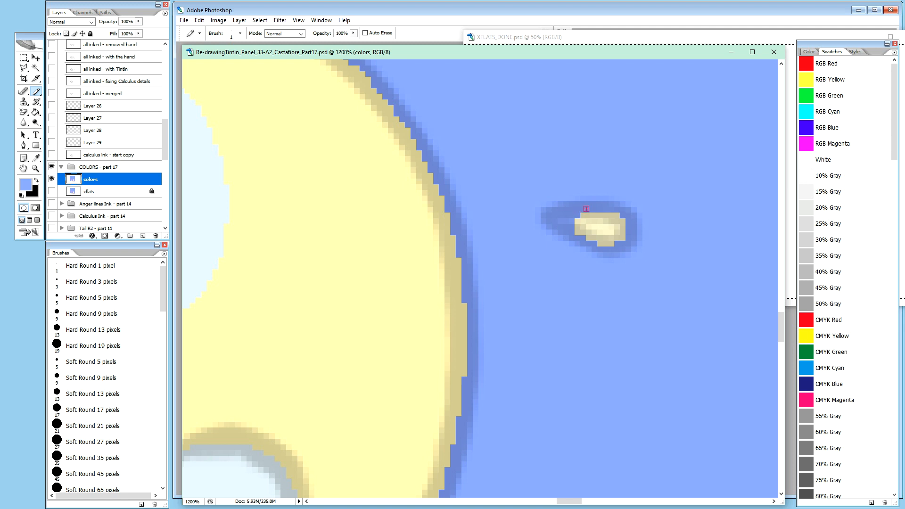
{"action": "left_click", "coordinate": [585, 212], "text": "alt"}
{"action": "left_click", "coordinate": [588, 216], "text": "alt"}
{"action": "mouse_move", "coordinate": [602, 222]}
{"action": "left_mouse_down"}
{"action": "mouse_move", "coordinate": [589, 228]}
{"action": "mouse_move", "coordinate": [605, 233]}
{"action": "mouse_move", "coordinate": [584, 218]}
{"action": "mouse_move", "coordinate": [611, 215]}
{"action": "mouse_move", "coordinate": [618, 239]}
{"action": "mouse_move", "coordinate": [579, 229]}
{"action": "mouse_move", "coordinate": [609, 241]}
{"action": "left_mouse_up"}
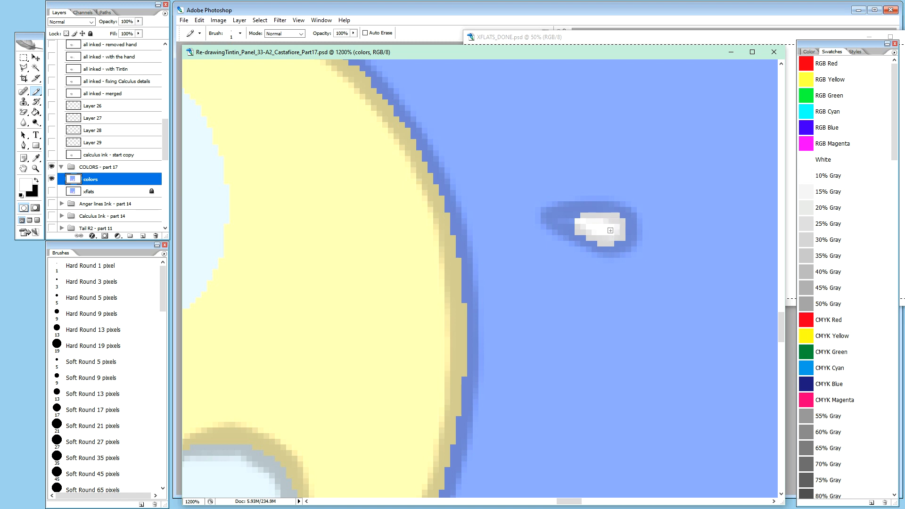
Try to fill the pale blue inside of the lowest sweat drop with white using the Paint Bucket, and undo the fill.
{"action": "key", "text": "h"}
{"action": "scroll", "coordinate": [613, 330], "scroll_direction": "up", "scroll_amount": 3}
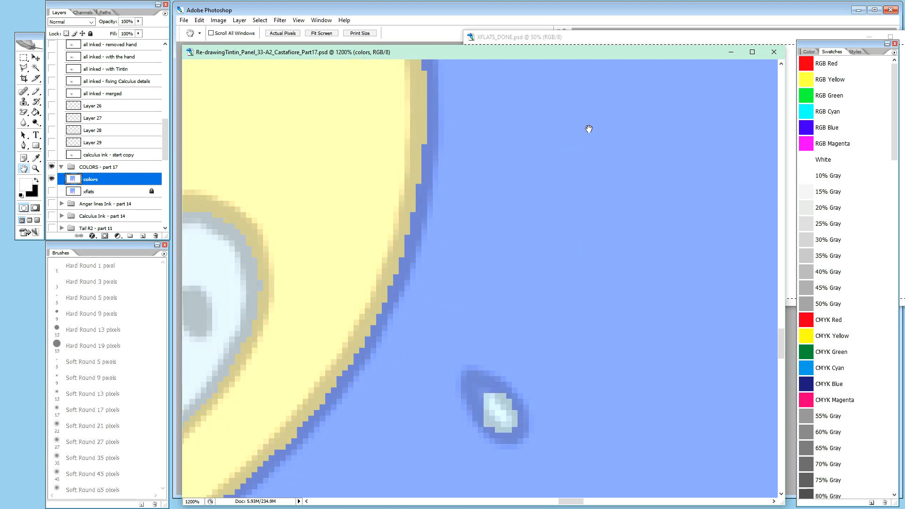
{"action": "left_click_drag", "start_coordinate": [611, 310], "coordinate": [628, 209]}
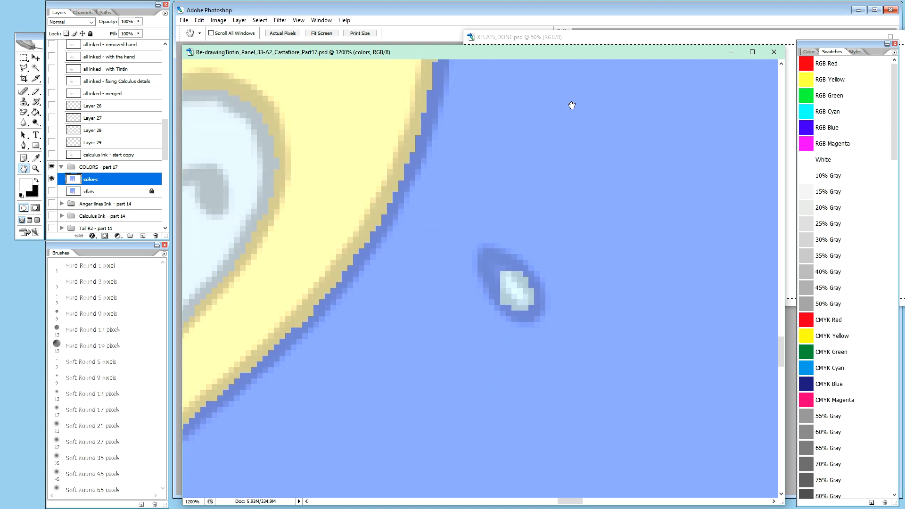
{"action": "key", "text": "g"}
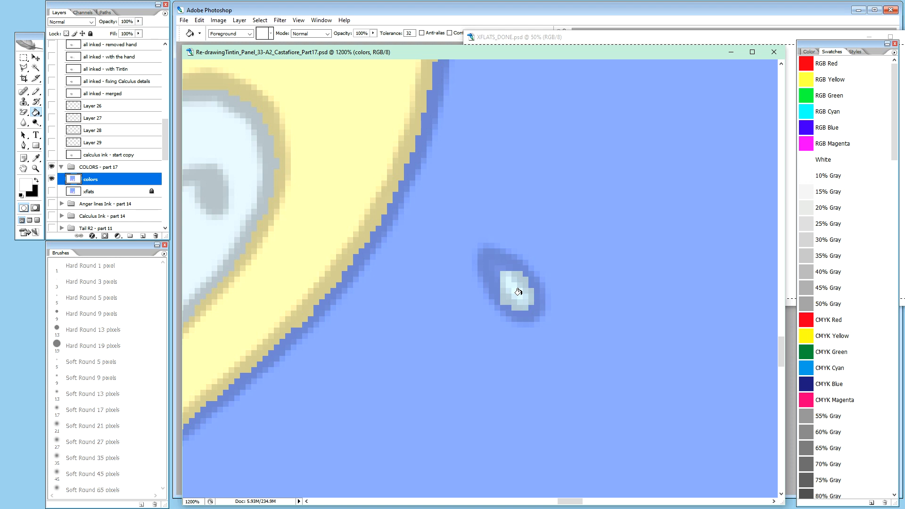
{"action": "left_click", "coordinate": [519, 291]}
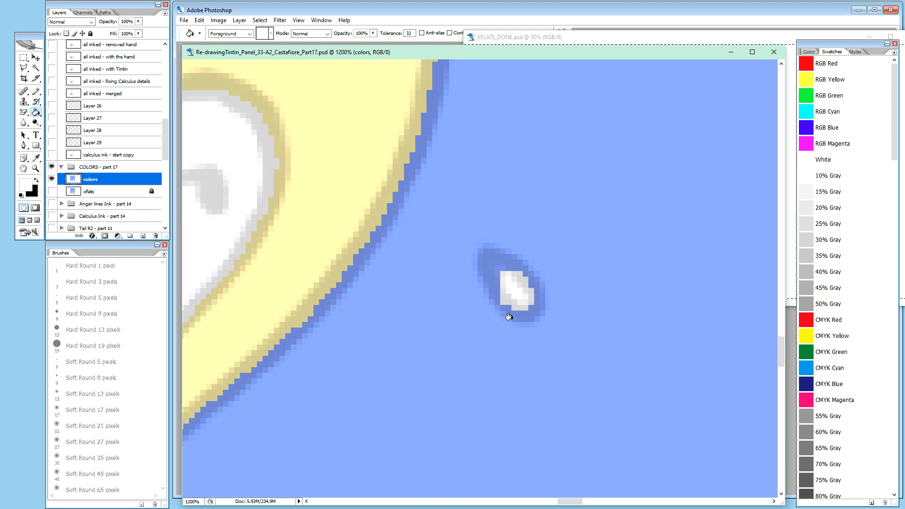
{"action": "key", "text": "ctrl+z"}
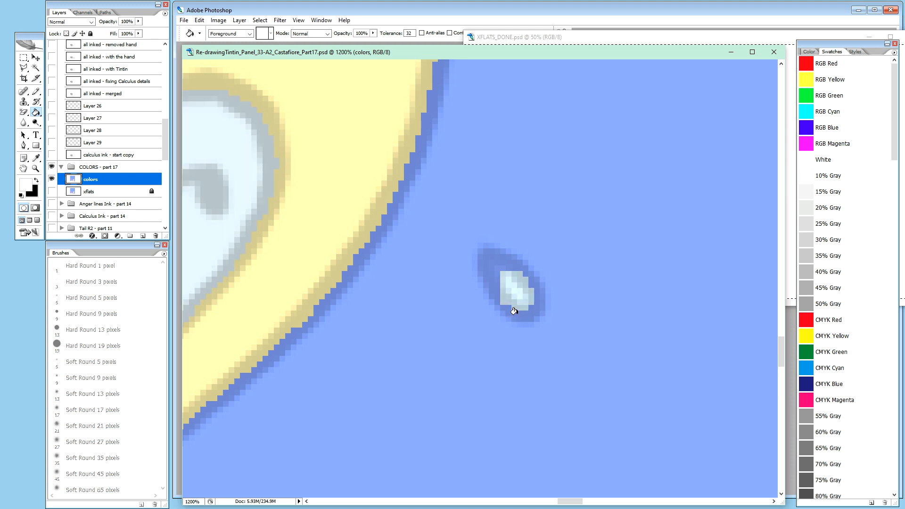
Select the pale blue inside of the lowest sweat drop with the Magic Wand and fill it white.
{"action": "key", "text": "w"}
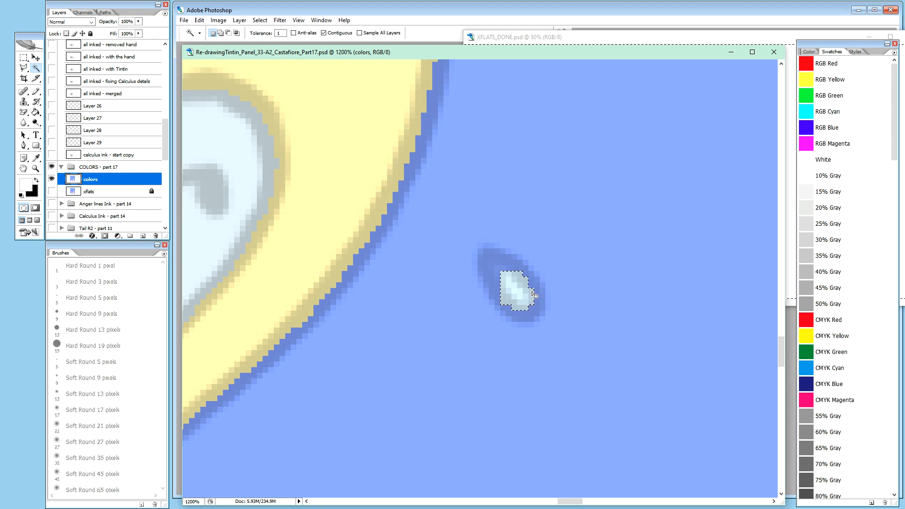
{"action": "key", "text": "g"}
{"action": "left_click", "coordinate": [510, 288]}
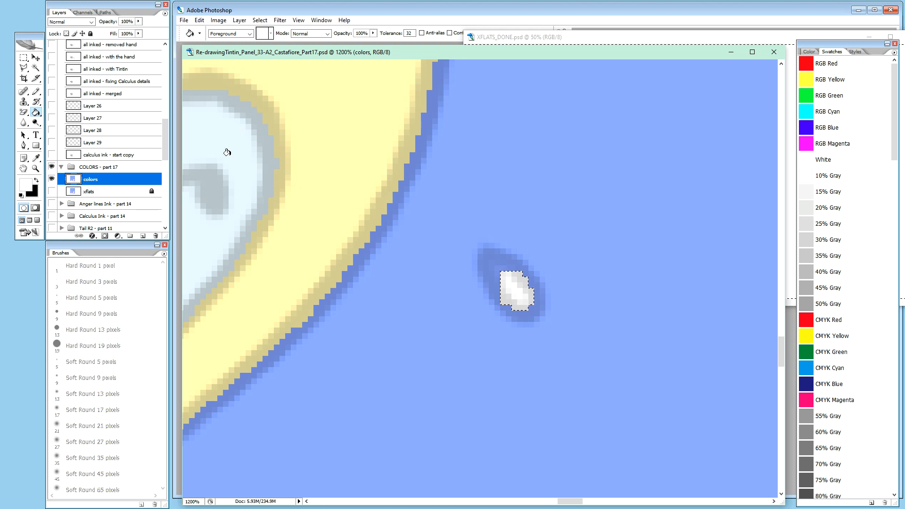
Examine the sweat drops with the "all inked - with Tintins outl fix" layer at 100% opacity and hidden, and restore it at 20% opacity.
{"action": "left_click_drag", "start_coordinate": [165, 151], "coordinate": [154, 117]}
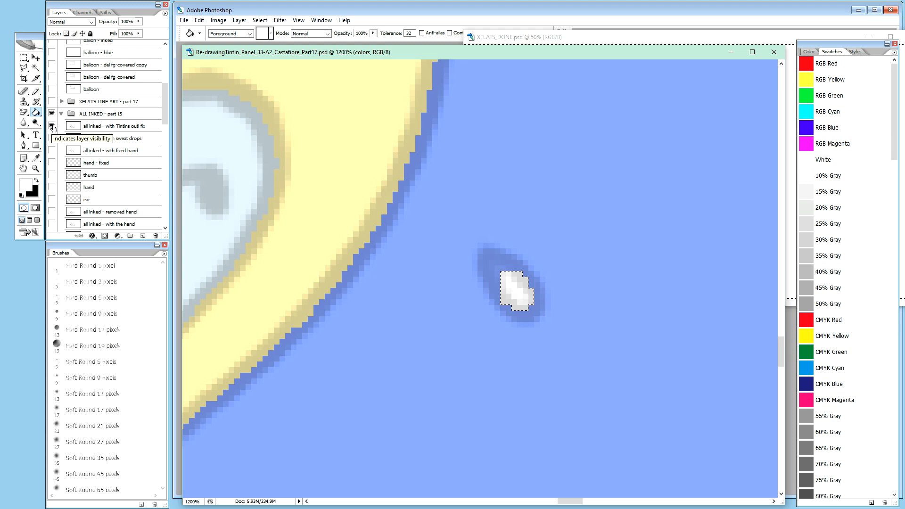
{"action": "left_click", "coordinate": [102, 127]}
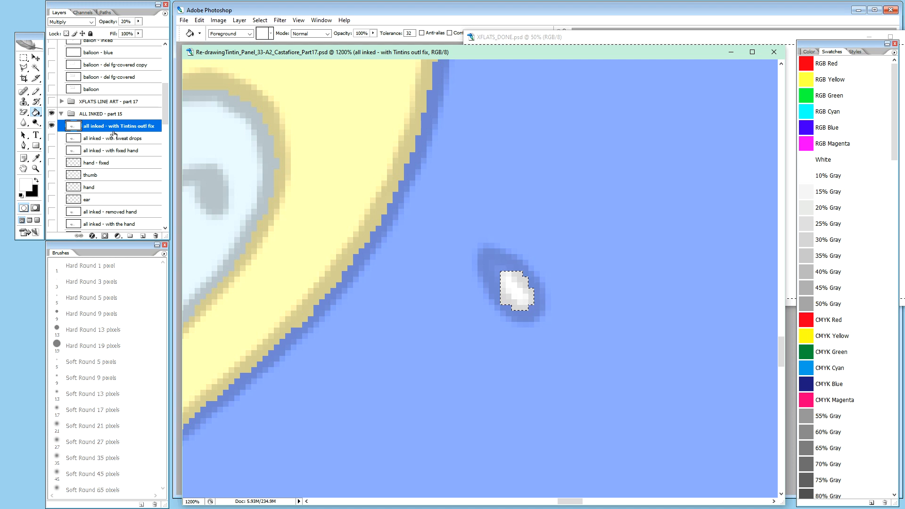
{"action": "key", "text": "0"}
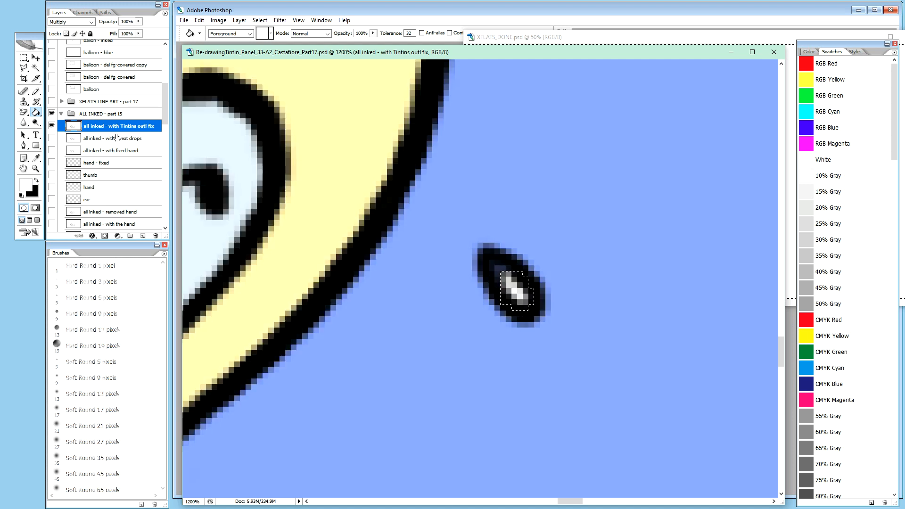
{"action": "left_click", "coordinate": [52, 126]}
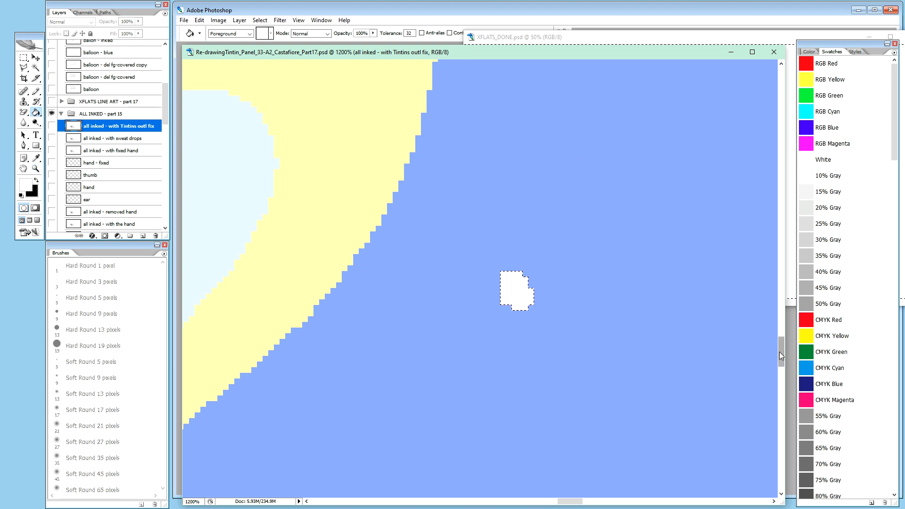
{"action": "left_click_drag", "start_coordinate": [781, 352], "coordinate": [786, 301]}
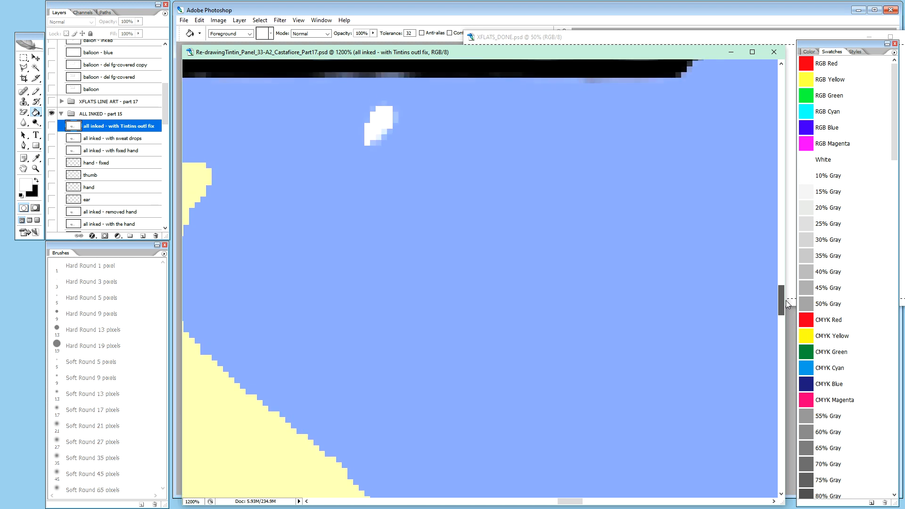
{"action": "left_click_drag", "start_coordinate": [788, 304], "coordinate": [783, 353]}
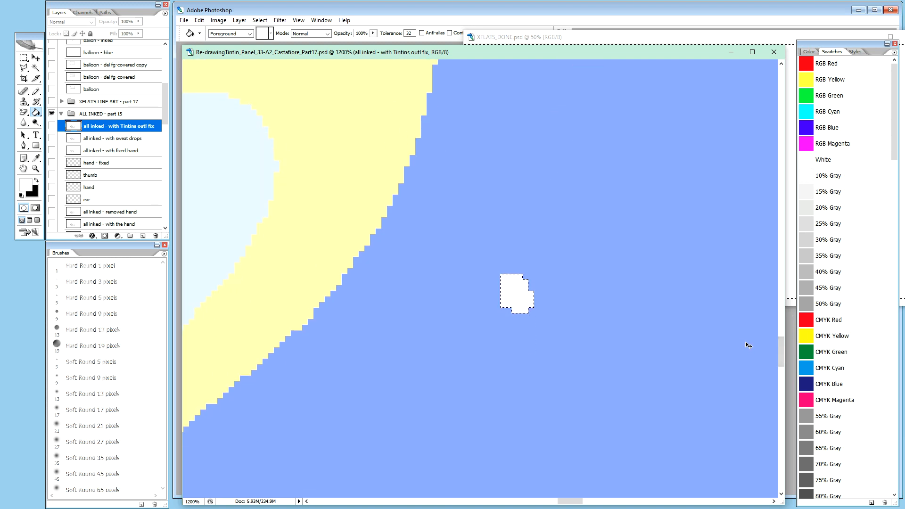
{"action": "left_click_drag", "start_coordinate": [780, 354], "coordinate": [774, 307]}
{"action": "left_click", "coordinate": [52, 125]}
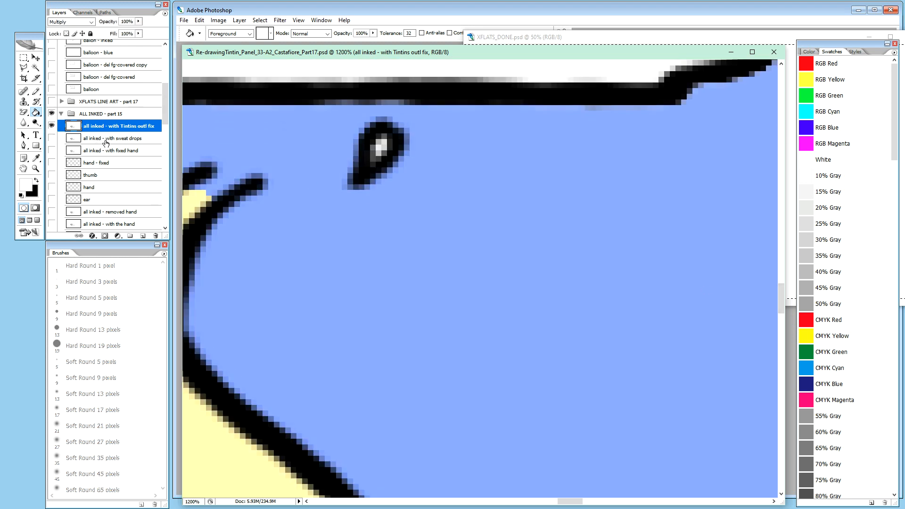
{"action": "key", "text": "2"}
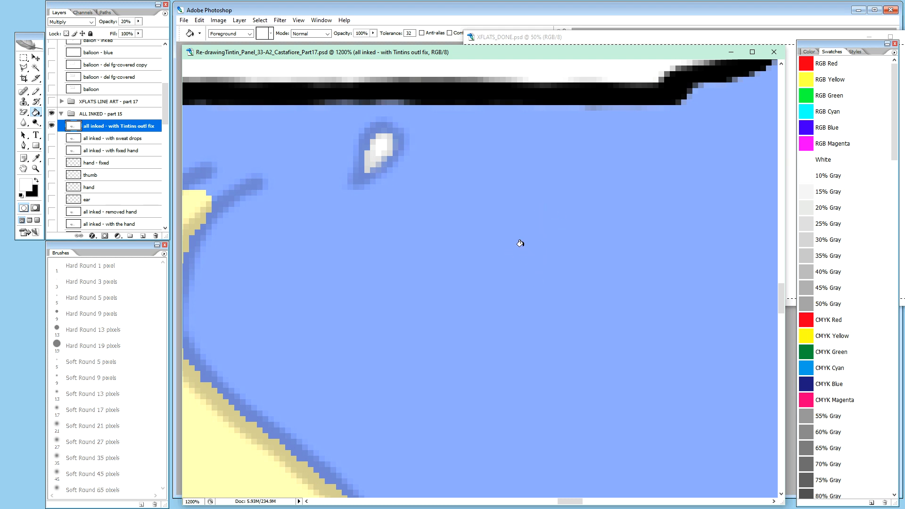
Sample the background blue and try to paint over the white inside of the upper sweat drop with the Pencil.
{"action": "key", "text": "i"}
{"action": "left_click", "coordinate": [531, 235]}
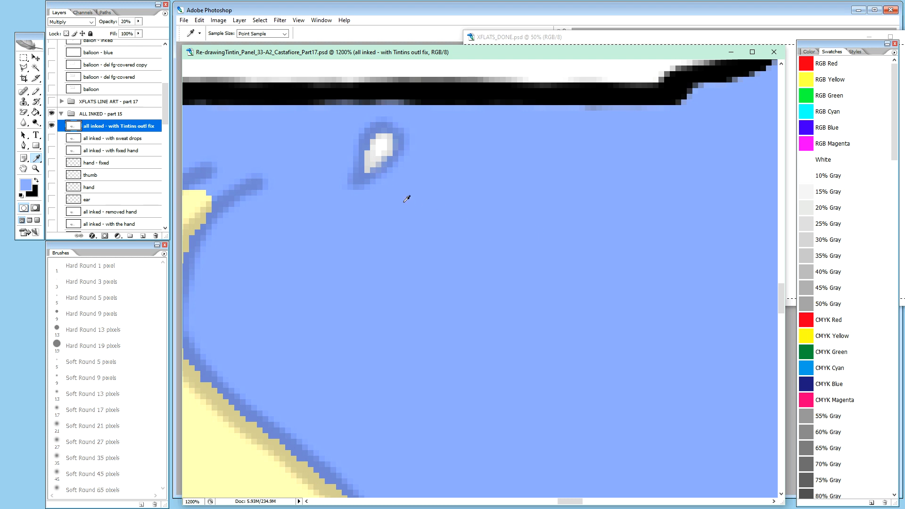
{"action": "key", "text": "b"}
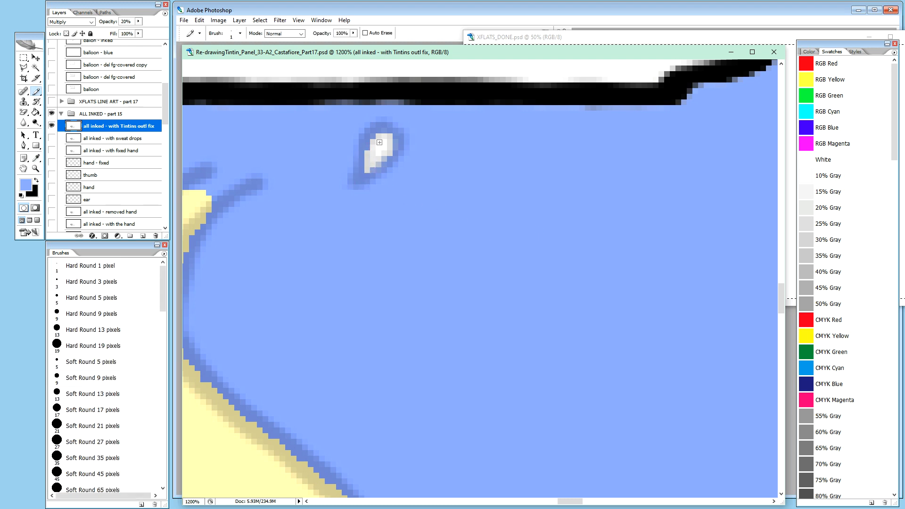
{"action": "mouse_move", "coordinate": [379, 143]}
{"action": "left_mouse_down"}
{"action": "mouse_move", "coordinate": [401, 130]}
{"action": "mouse_move", "coordinate": [380, 152]}
{"action": "left_mouse_up"}
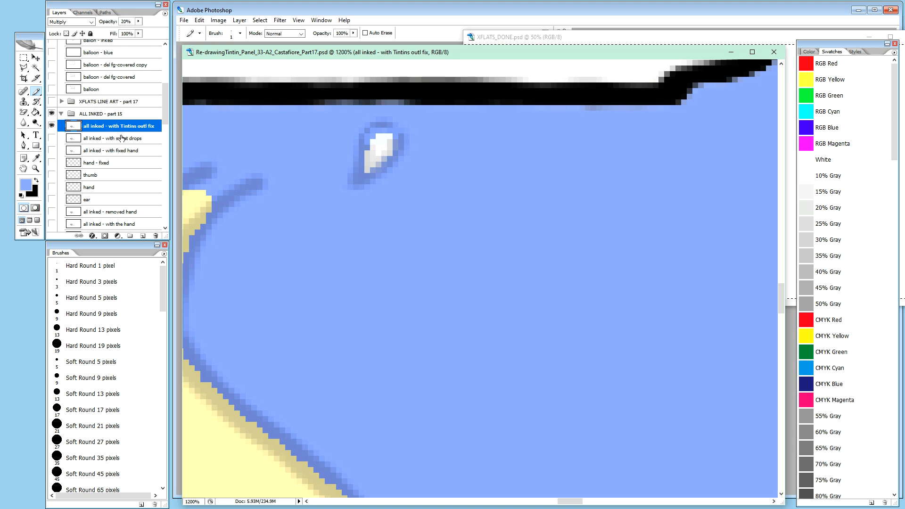
Compare the sweat drop with the "all inked - with Tintins outl fix" layer hidden and shown, and undo the misplaced pencil strokes.
{"action": "left_click", "coordinate": [52, 126]}
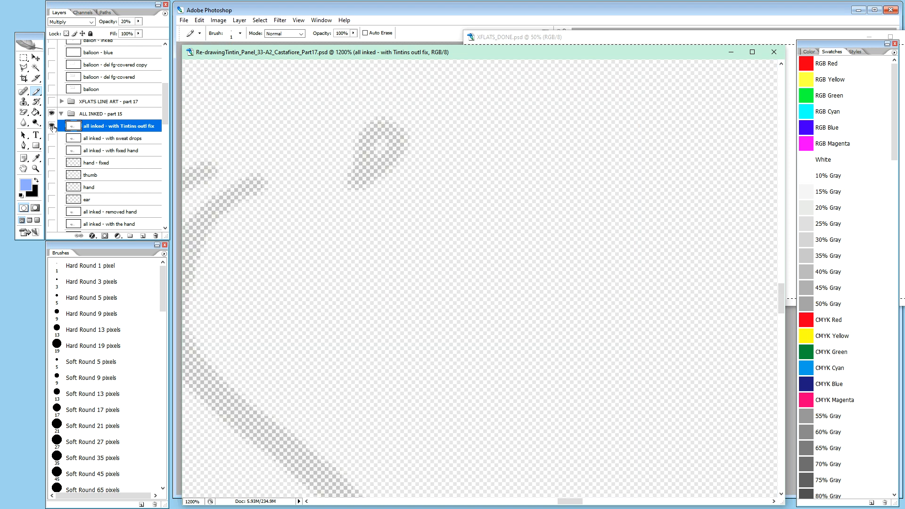
{"action": "left_click", "coordinate": [51, 126]}
{"action": "left_click", "coordinate": [52, 126]}
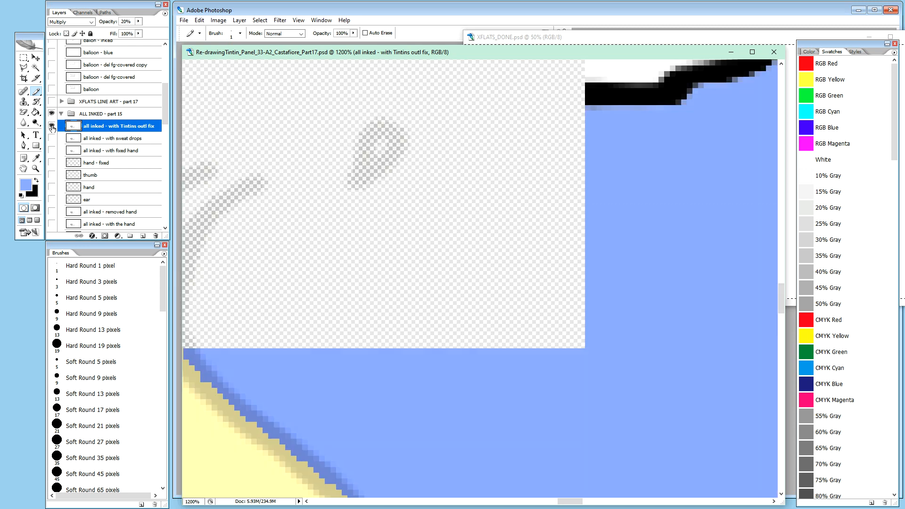
{"action": "key", "text": "ctrl+z"}
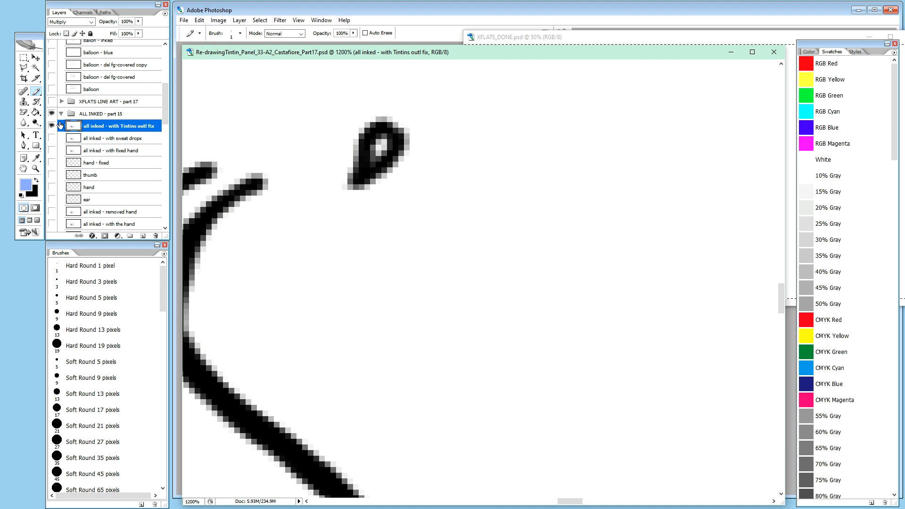
{"action": "key", "text": "ctrl+z"}
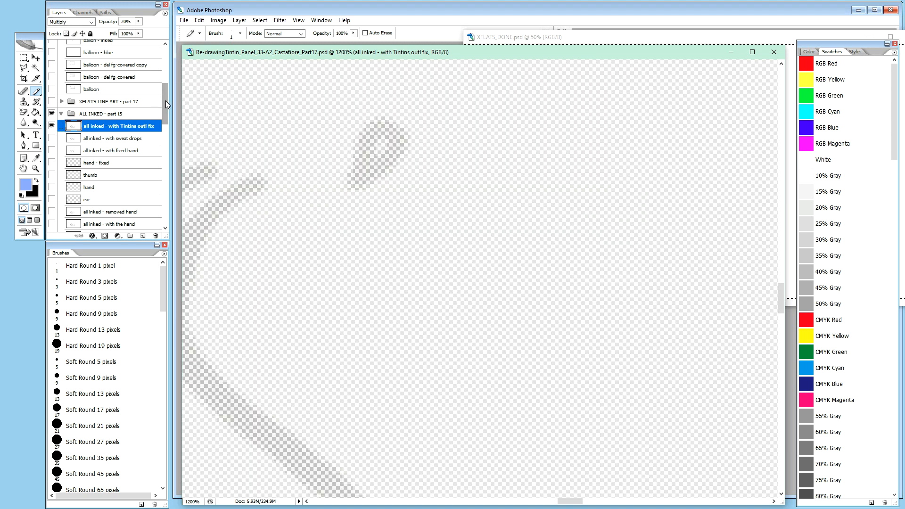
{"action": "left_click", "coordinate": [52, 126], "text": "alt"}
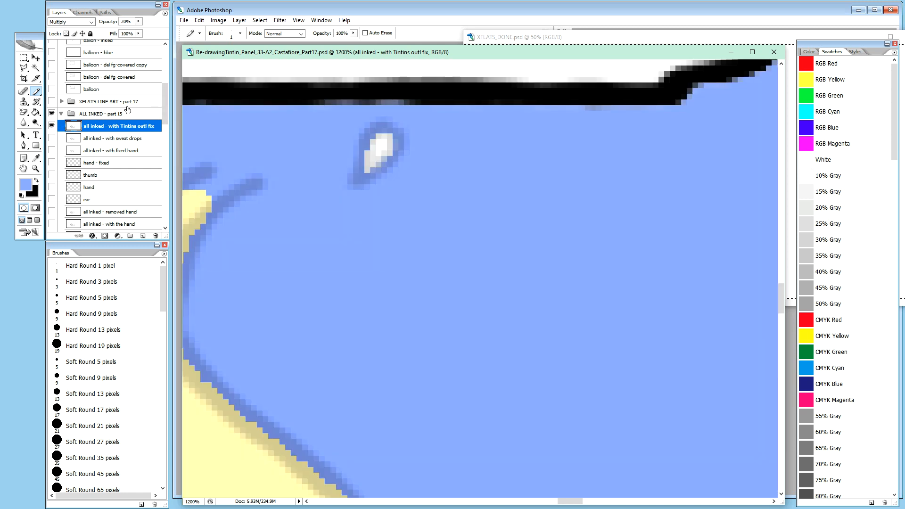
On the "colors" layer, paint the whole inside of the upper sweat drop background blue with the Pencil.
{"action": "left_click_drag", "start_coordinate": [164, 95], "coordinate": [166, 135]}
{"action": "left_click", "coordinate": [130, 170]}
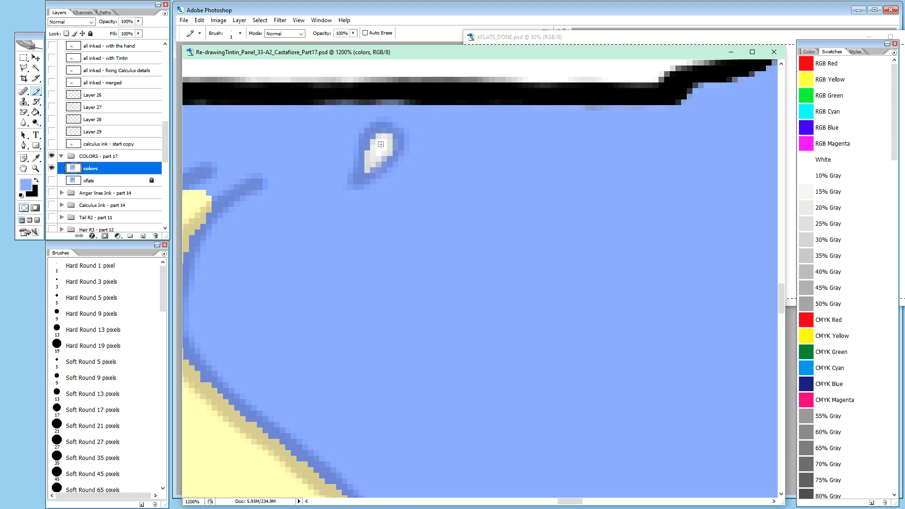
{"action": "mouse_move", "coordinate": [375, 137]}
{"action": "left_mouse_down"}
{"action": "mouse_move", "coordinate": [397, 136]}
{"action": "mouse_move", "coordinate": [358, 176]}
{"action": "mouse_move", "coordinate": [376, 178]}
{"action": "left_mouse_up"}
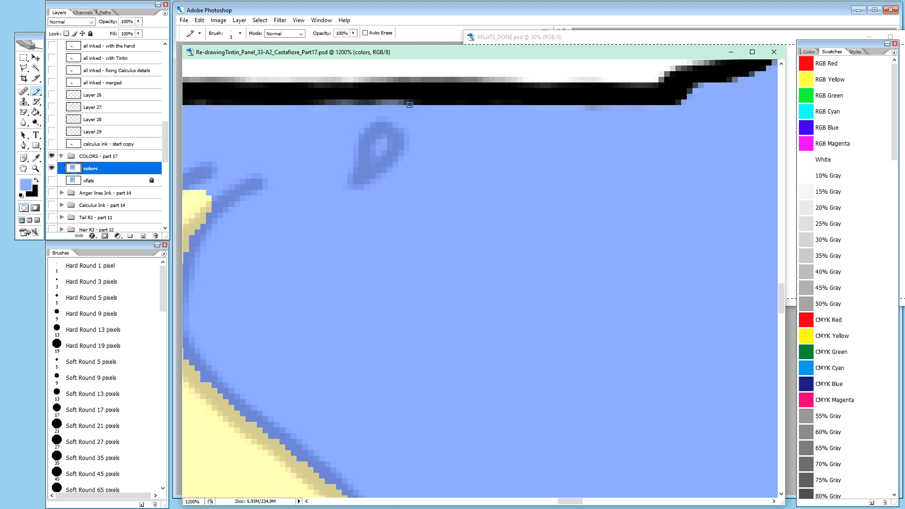
Reset the default colours and repaint the inside of the upper sweat drop white with the Pencil, staying within its outline.
{"action": "key", "text": "d"}
{"action": "key", "text": "x"}
{"action": "left_click_drag", "start_coordinate": [375, 152], "coordinate": [382, 138]}
{"action": "left_click", "coordinate": [387, 139]}
{"action": "left_click", "coordinate": [387, 146]}
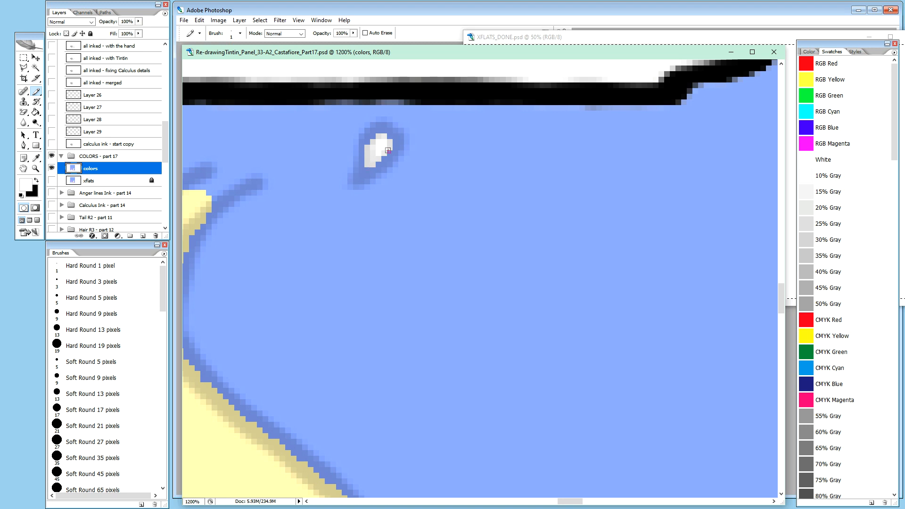
Examine the white fills of the other sweat drops around Tintin's head, hiding and restoring the "all inked - with Tintins outl fix" layer.
{"action": "key", "text": "space"}
{"action": "mouse_move", "coordinate": [420, 156]}
{"action": "left_mouse_down"}
{"action": "mouse_move", "coordinate": [507, 184]}
{"action": "mouse_move", "coordinate": [532, 205]}
{"action": "mouse_move", "coordinate": [329, 235]}
{"action": "mouse_move", "coordinate": [509, 233]}
{"action": "mouse_move", "coordinate": [368, 253]}
{"action": "mouse_move", "coordinate": [556, 208]}
{"action": "mouse_move", "coordinate": [599, 246]}
{"action": "left_mouse_up"}
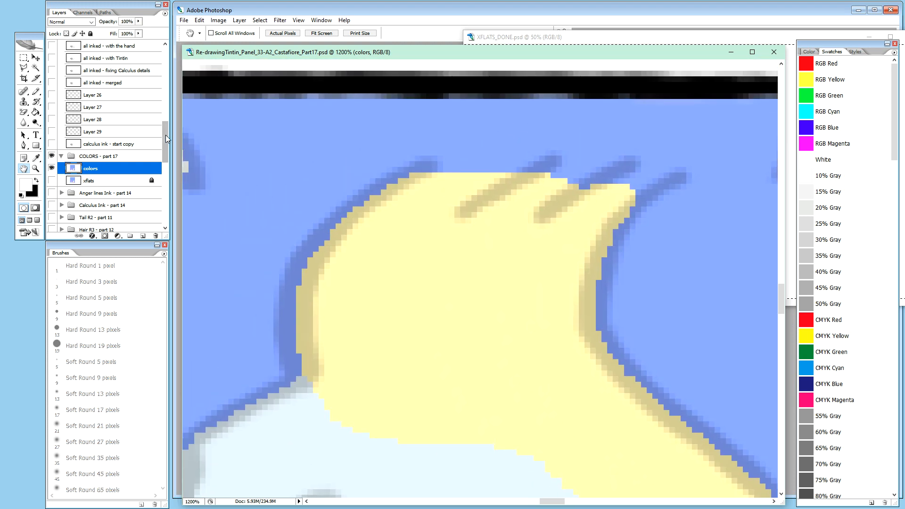
{"action": "left_click_drag", "start_coordinate": [335, 185], "coordinate": [453, 191]}
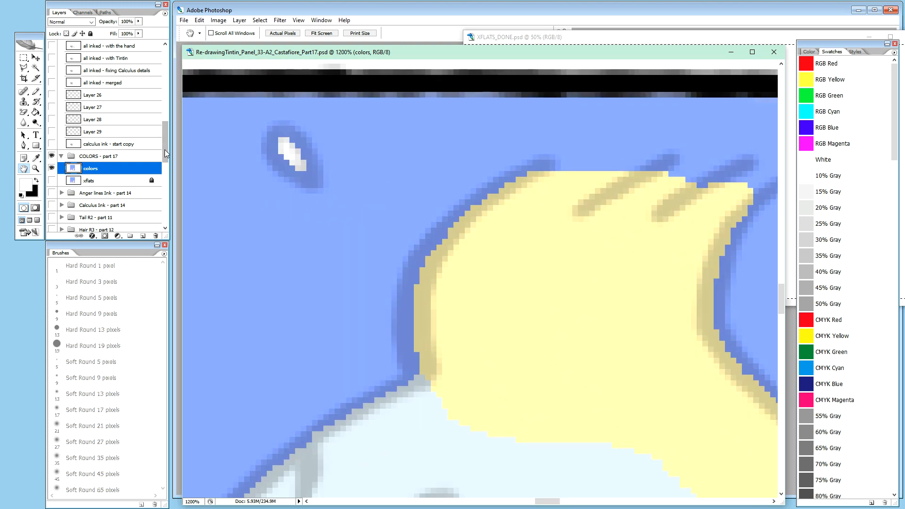
{"action": "left_click_drag", "start_coordinate": [164, 157], "coordinate": [162, 119]}
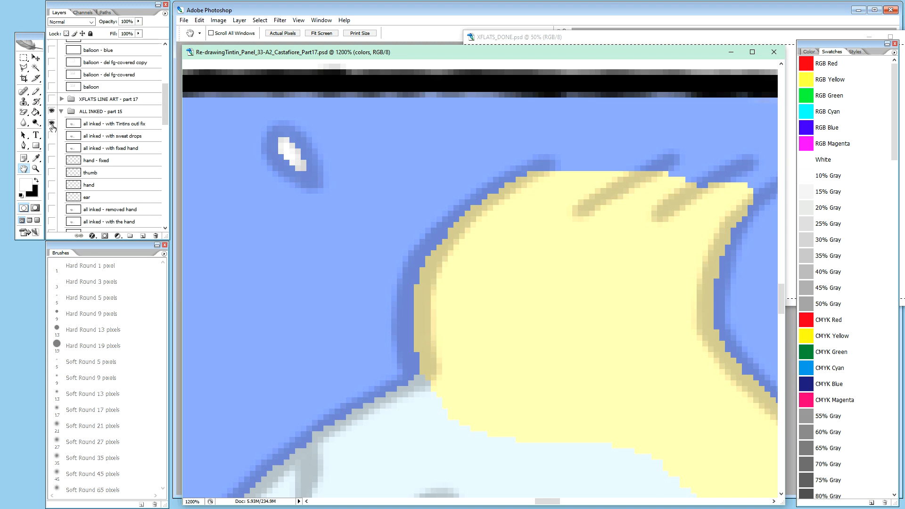
{"action": "left_click", "coordinate": [52, 125]}
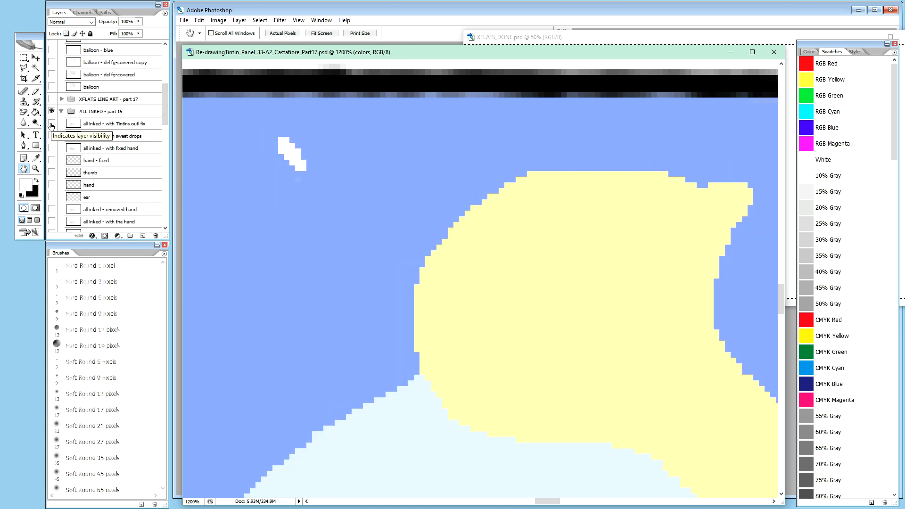
{"action": "left_click", "coordinate": [52, 124]}
{"action": "left_click_drag", "start_coordinate": [588, 248], "coordinate": [456, 208]}
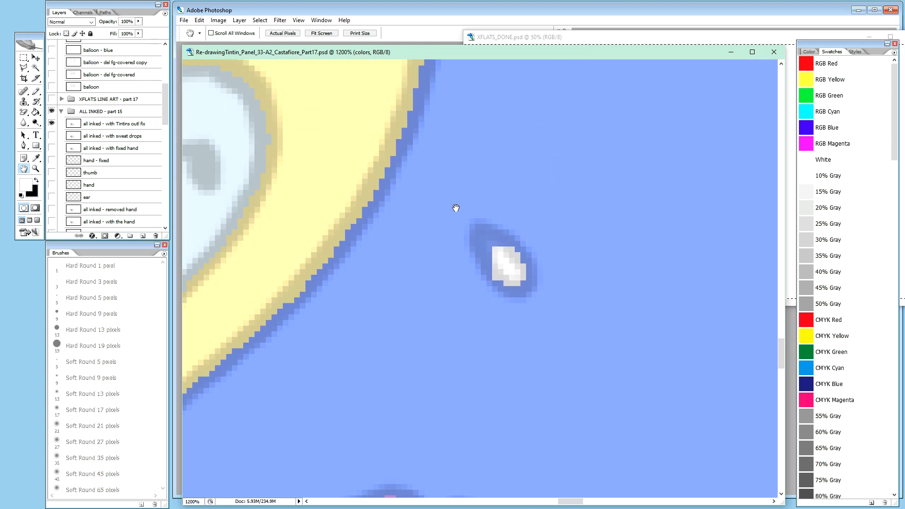
{"action": "key", "text": "ctrl+minus"}
{"action": "key", "text": "ctrl+minus"}
{"action": "key", "text": "ctrl+minus"}
{"action": "key", "text": "ctrl+minus"}
{"action": "key", "text": "ctrl+minus"}
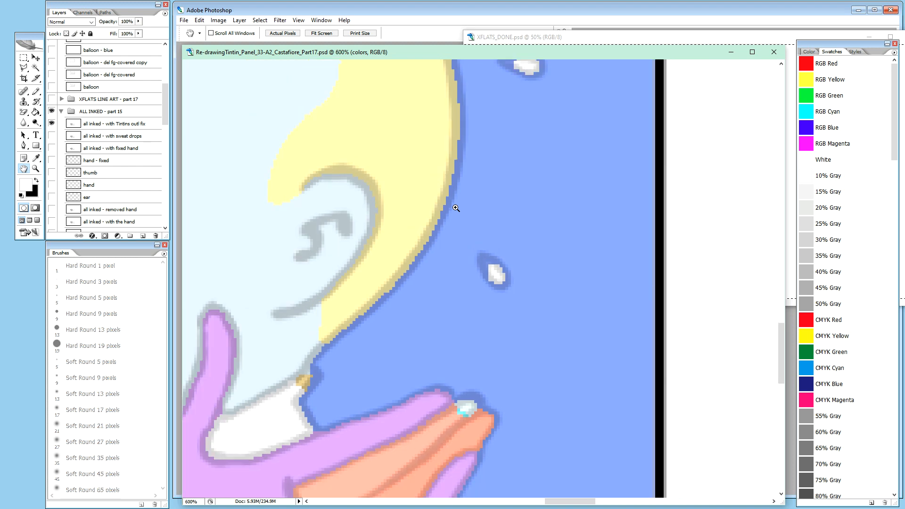
{"action": "key", "text": "ctrl+minus"}
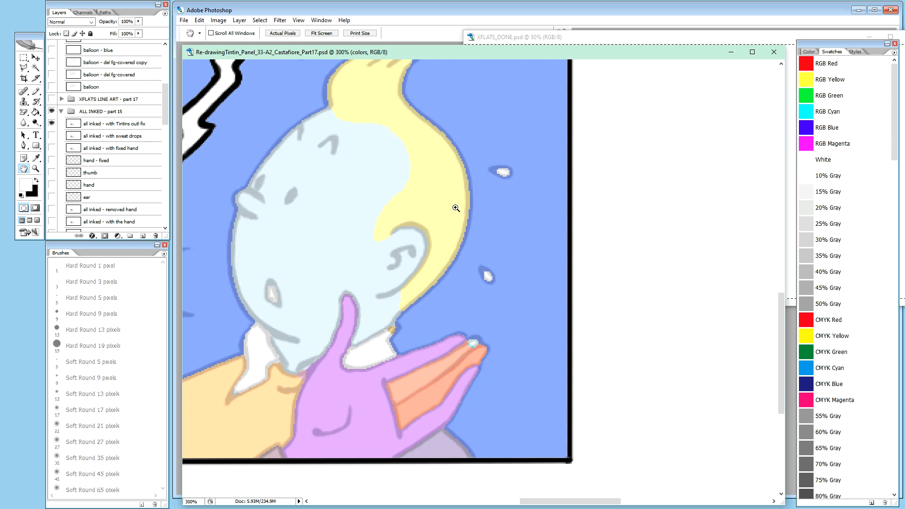
Sample Calculus's purple skin colour and paint over the orange and teal patch beside his mouth with the Pencil.
{"action": "left_click_drag", "start_coordinate": [363, 129], "coordinate": [635, 165]}
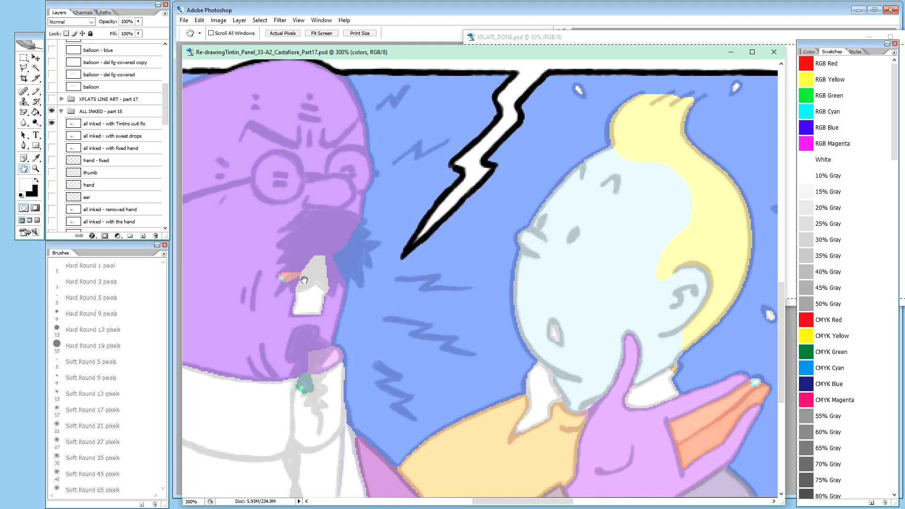
{"action": "left_click_drag", "start_coordinate": [356, 239], "coordinate": [437, 235]}
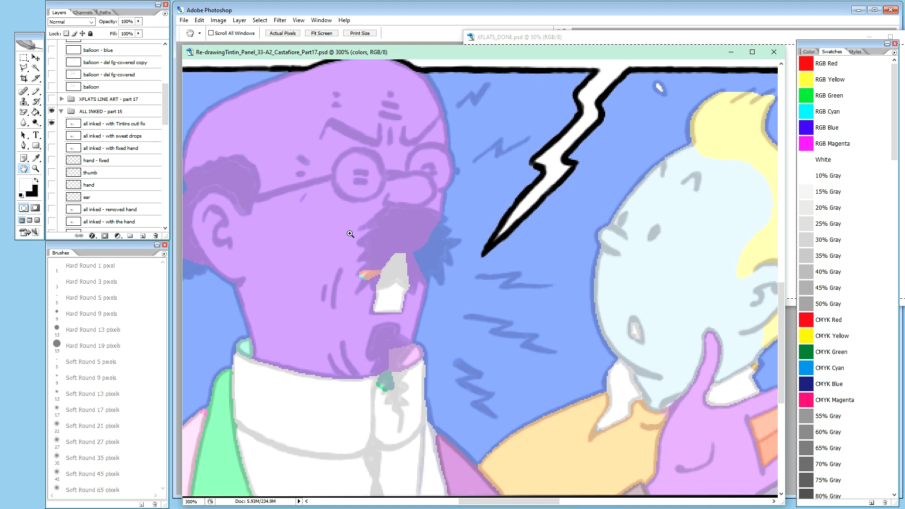
{"action": "key", "text": "ctrl+plus"}
{"action": "key", "text": "ctrl+plus"}
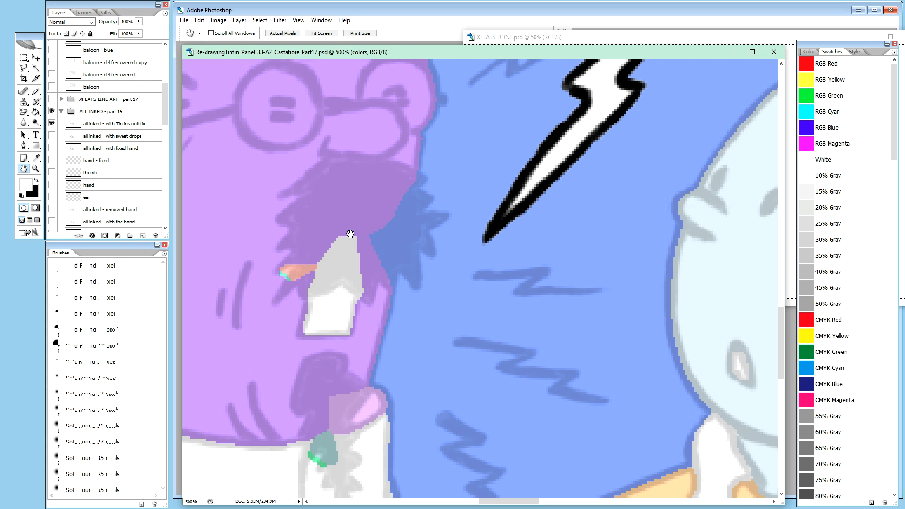
{"action": "left_click_drag", "start_coordinate": [324, 141], "coordinate": [497, 138]}
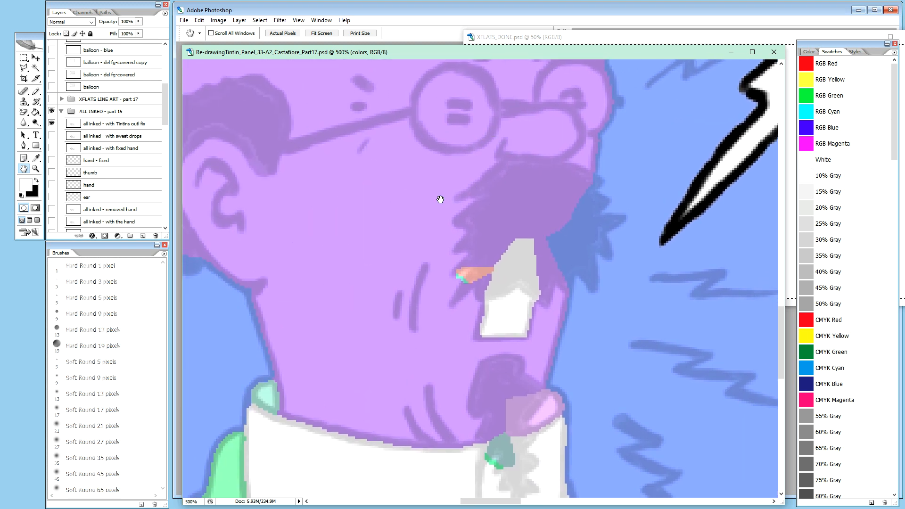
{"action": "key", "text": "i"}
{"action": "left_click", "coordinate": [427, 191]}
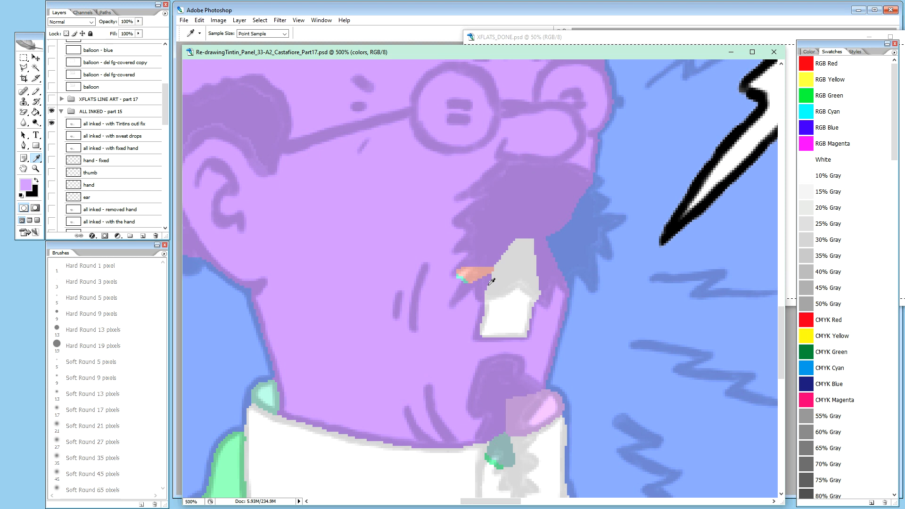
{"action": "key", "text": "b"}
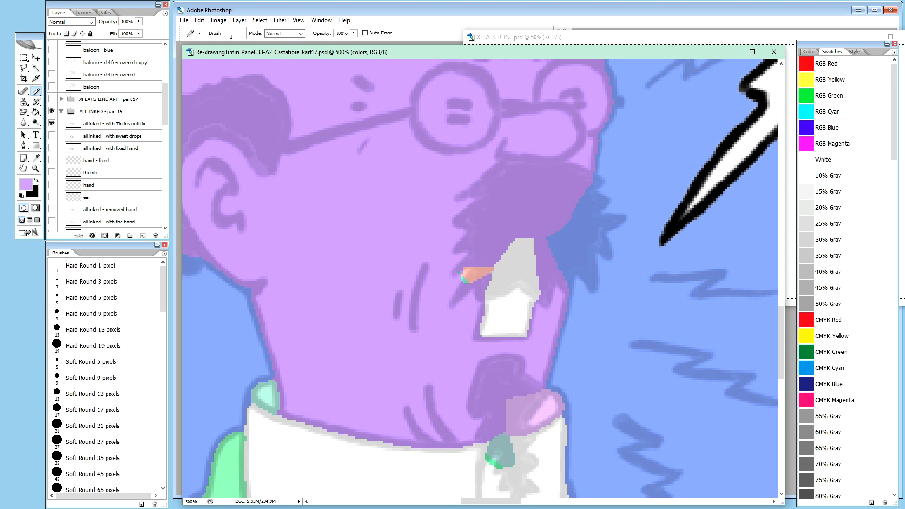
{"action": "mouse_move", "coordinate": [466, 256]}
{"action": "left_mouse_down"}
{"action": "mouse_move", "coordinate": [462, 293]}
{"action": "mouse_move", "coordinate": [490, 253]}
{"action": "left_mouse_up"}
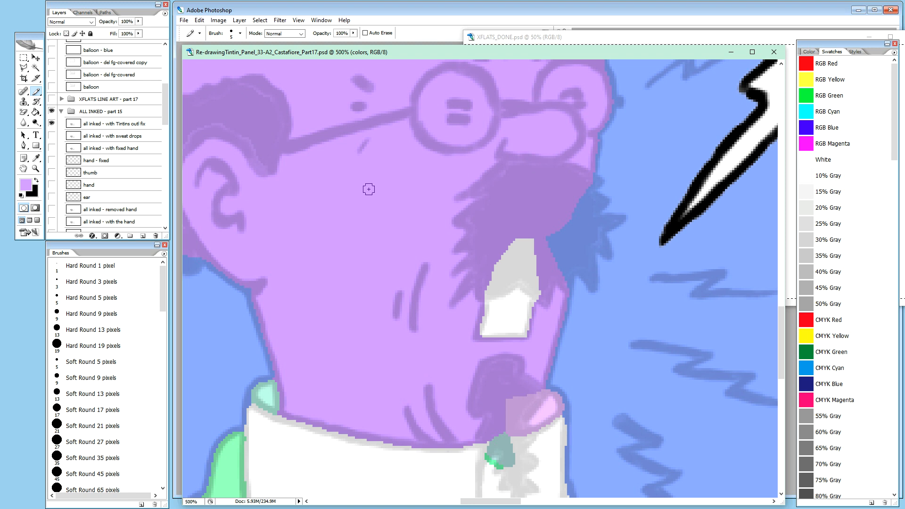
Select the pink tip of Calculus's collar below the goatee with the Magic Wand and fill it white.
{"action": "key", "text": "h"}
{"action": "left_click_drag", "start_coordinate": [421, 337], "coordinate": [407, 155]}
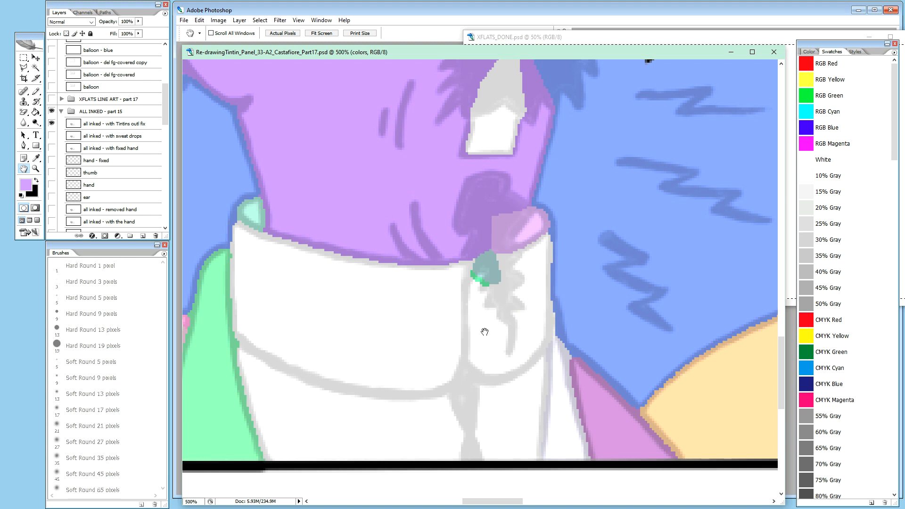
{"action": "key", "text": "d"}
{"action": "key", "text": "x"}
{"action": "key", "text": "w"}
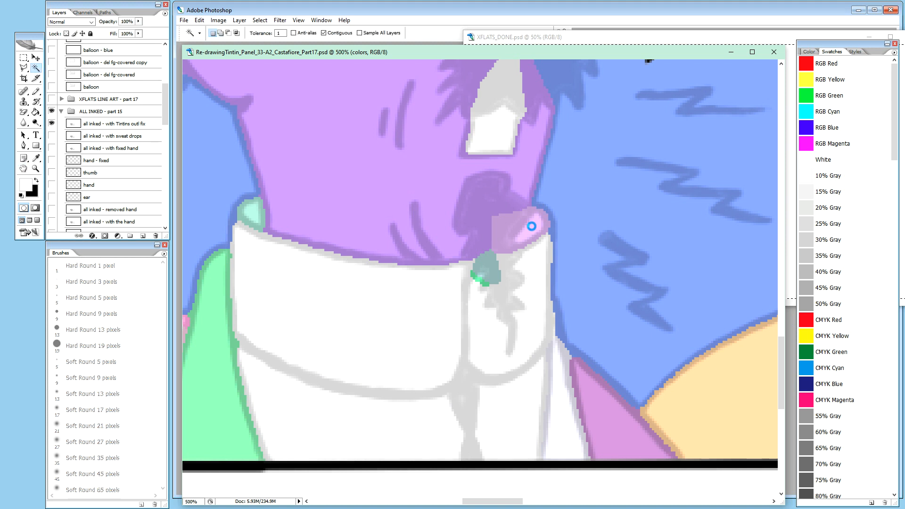
{"action": "key", "text": "g"}
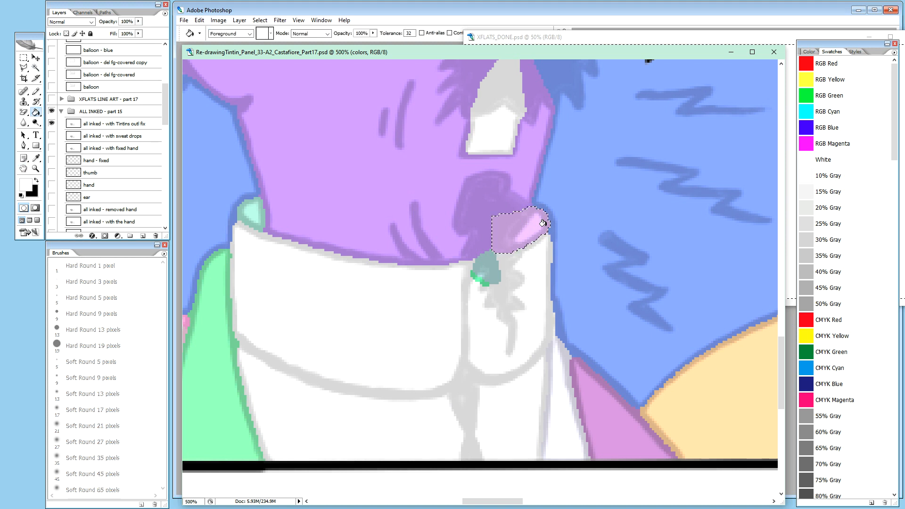
{"action": "left_click", "coordinate": [534, 227]}
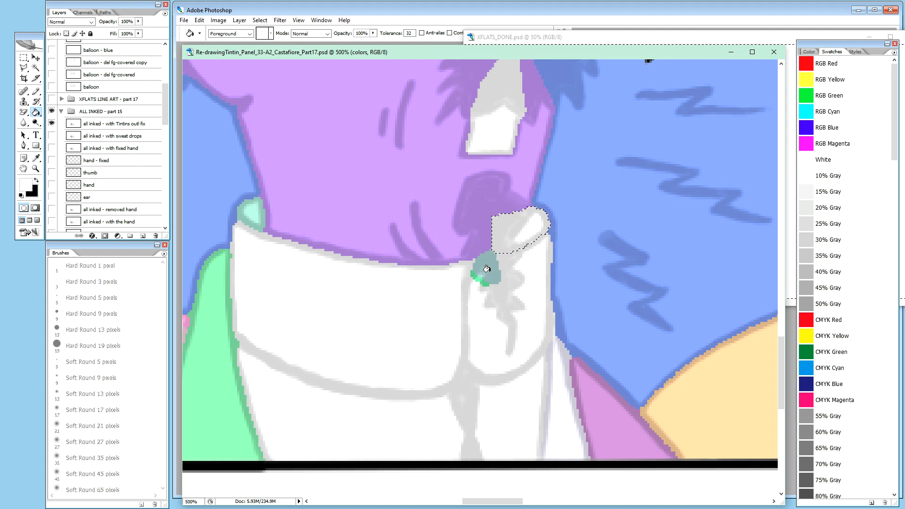
Select the teal and green patches at the collar opening below the goatee with the Magic Wand and fill them white.
{"action": "key", "text": "w"}
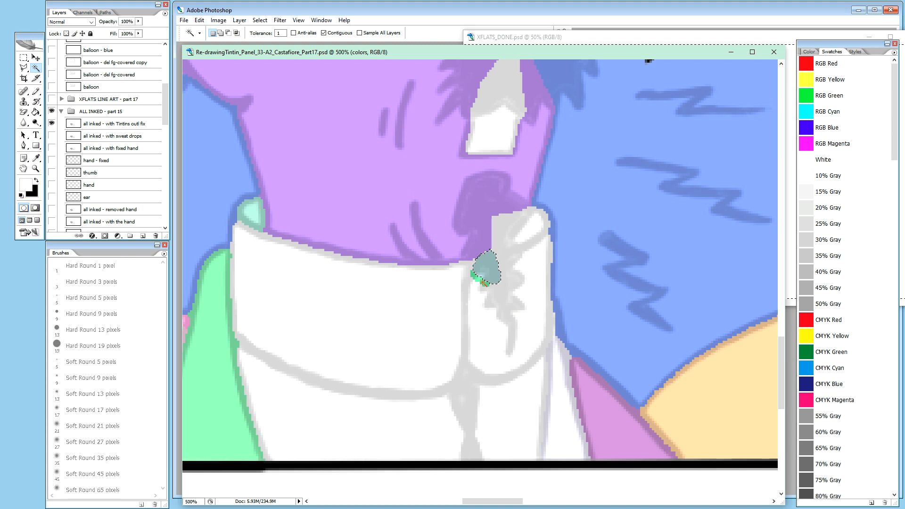
{"action": "key", "text": "shift"}
{"action": "key", "text": "g"}
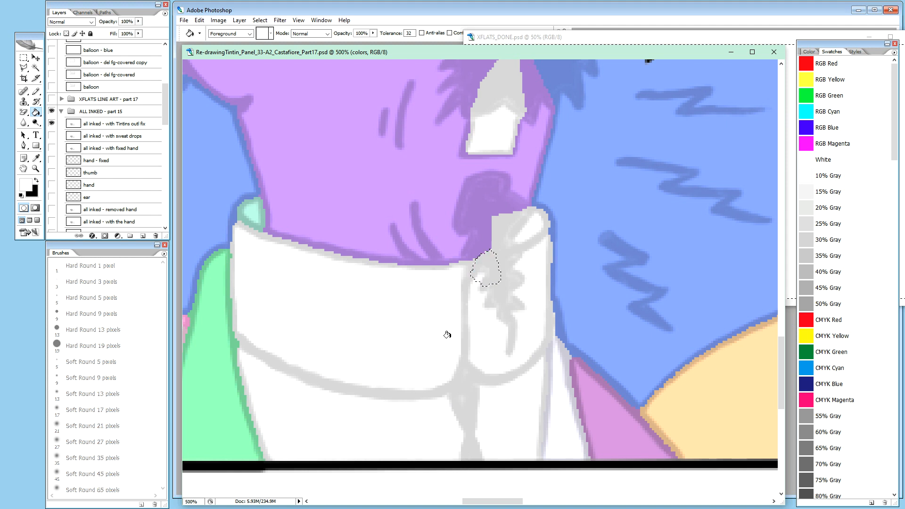
Select the pale green piece of collar at the back of Calculus's neck with the Magic Wand and fill it white.
{"action": "key", "text": "space"}
{"action": "mouse_move", "coordinate": [416, 301]}
{"action": "left_mouse_down"}
{"action": "mouse_move", "coordinate": [593, 99]}
{"action": "mouse_move", "coordinate": [697, 202]}
{"action": "mouse_move", "coordinate": [463, 263]}
{"action": "mouse_move", "coordinate": [463, 323]}
{"action": "mouse_move", "coordinate": [420, 334]}
{"action": "left_mouse_up"}
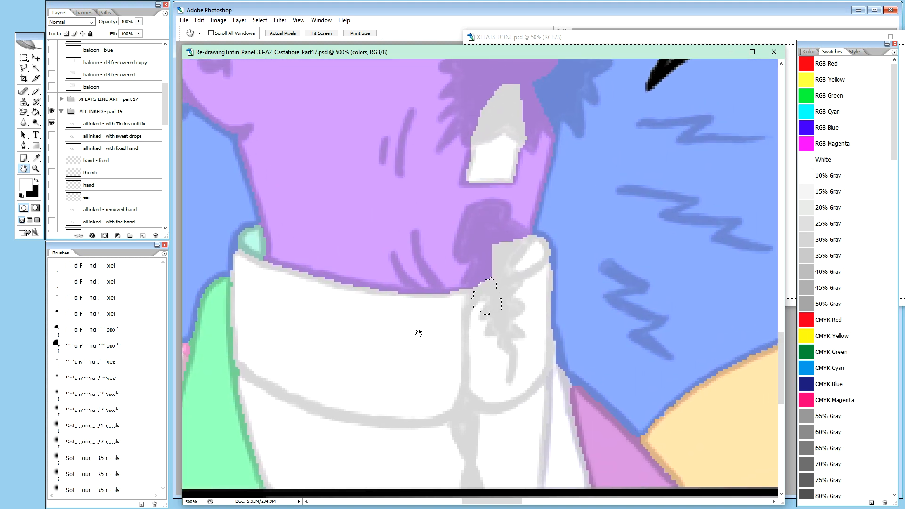
{"action": "scroll", "coordinate": [325, 266], "scroll_direction": "left", "scroll_amount": 3}
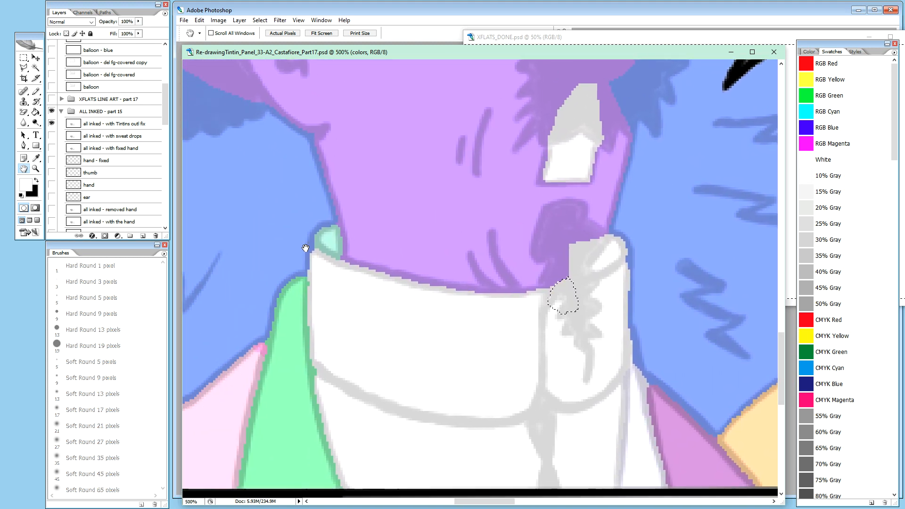
{"action": "key", "text": "w"}
{"action": "left_click", "coordinate": [342, 244]}
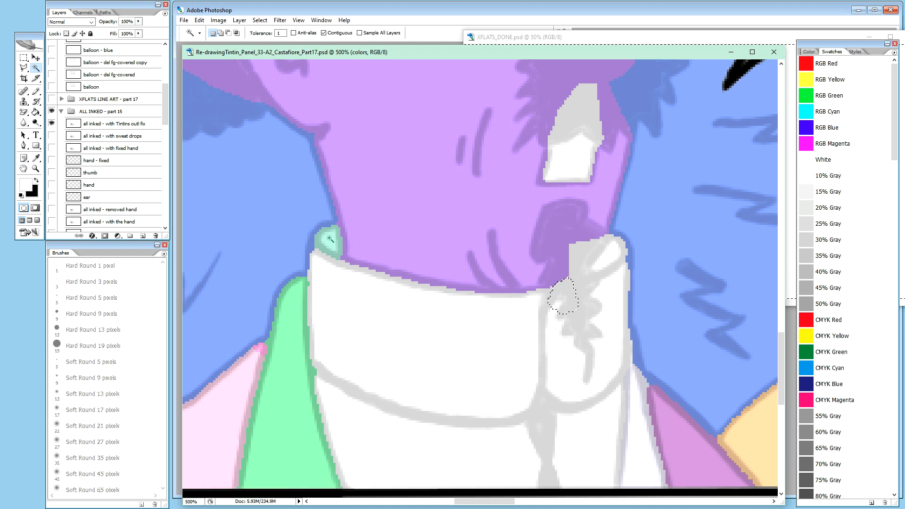
{"action": "key", "text": "g"}
{"action": "left_click", "coordinate": [339, 244]}
{"action": "key", "text": "h"}
{"action": "mouse_move", "coordinate": [467, 215]}
{"action": "left_mouse_down"}
{"action": "mouse_move", "coordinate": [466, 420]}
{"action": "mouse_move", "coordinate": [363, 430]}
{"action": "left_mouse_up"}
{"action": "left_click_drag", "start_coordinate": [532, 283], "coordinate": [717, 323]}
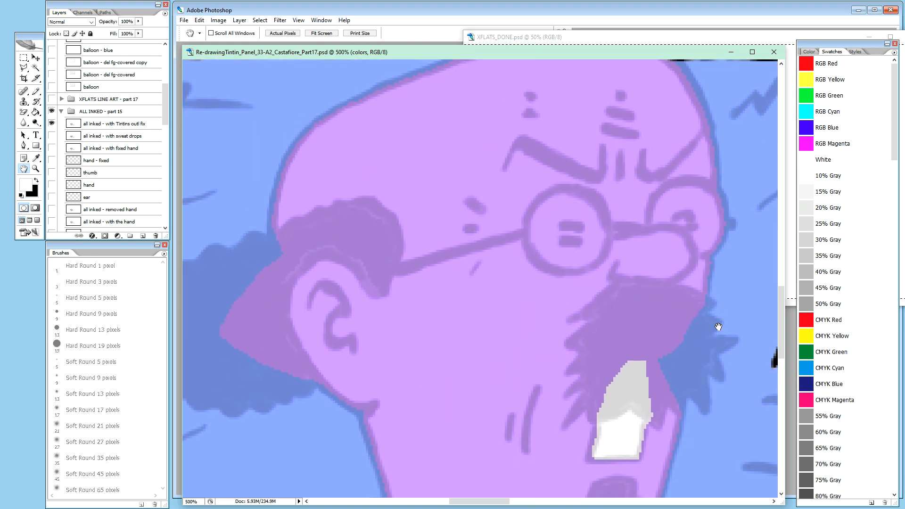
Sample the light orange of Tintin's fingers, then select the white and cyan fingertip patches with the Magic Wand and fill them with it.
{"action": "left_click_drag", "start_coordinate": [527, 335], "coordinate": [335, 297]}
{"action": "left_click_drag", "start_coordinate": [649, 358], "coordinate": [473, 462]}
{"action": "left_click_drag", "start_coordinate": [480, 217], "coordinate": [501, 105]}
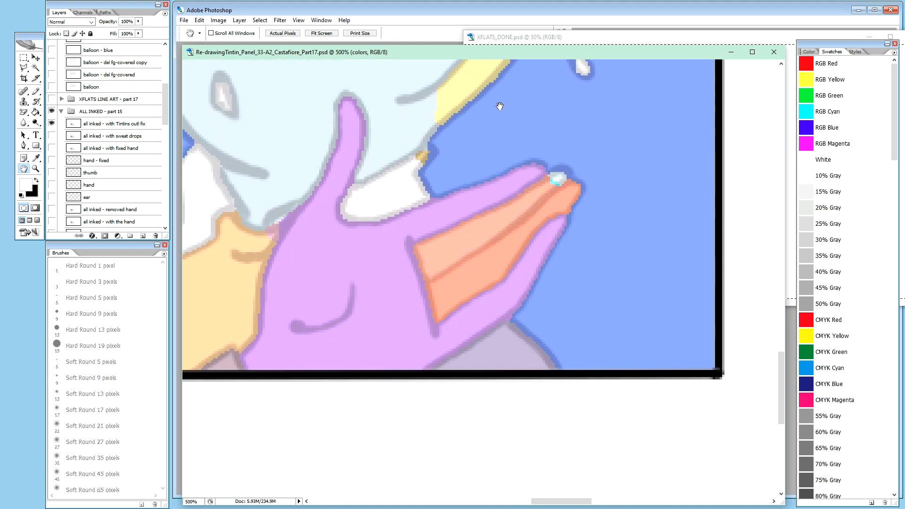
{"action": "key", "text": "o"}
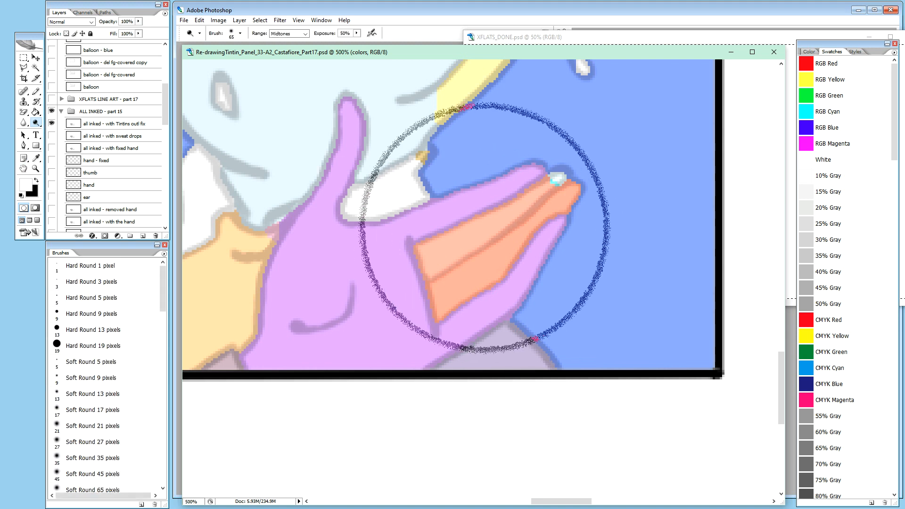
{"action": "key", "text": "i"}
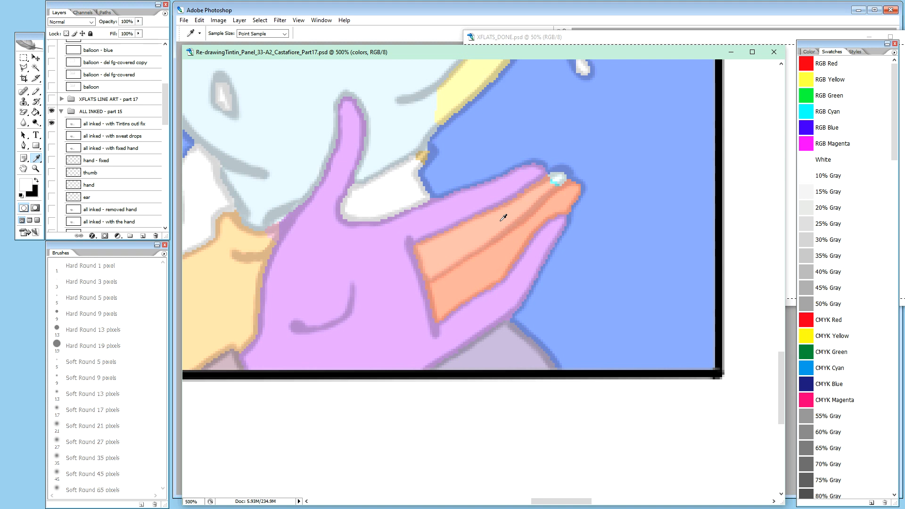
{"action": "left_click", "coordinate": [504, 219]}
{"action": "key", "text": "ctrl+plus"}
{"action": "key", "text": "ctrl+plus"}
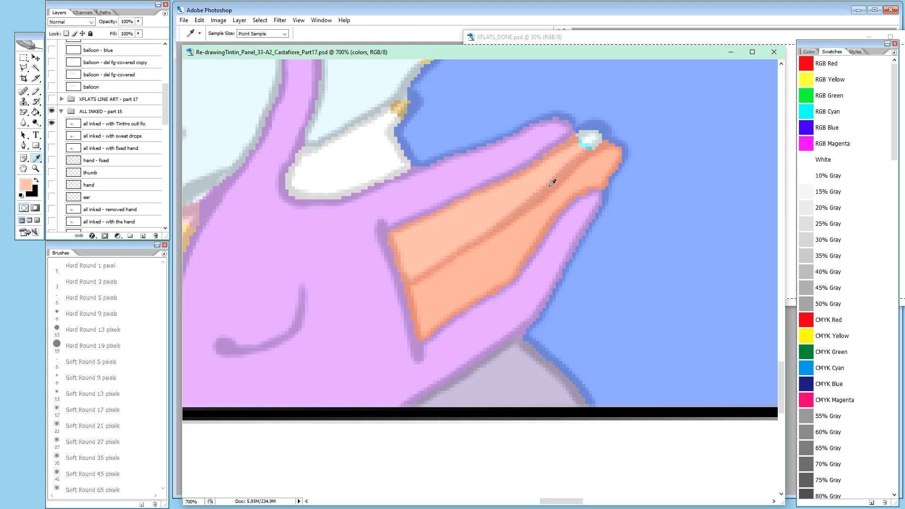
{"action": "key", "text": "h"}
{"action": "left_click_drag", "start_coordinate": [507, 161], "coordinate": [377, 267]}
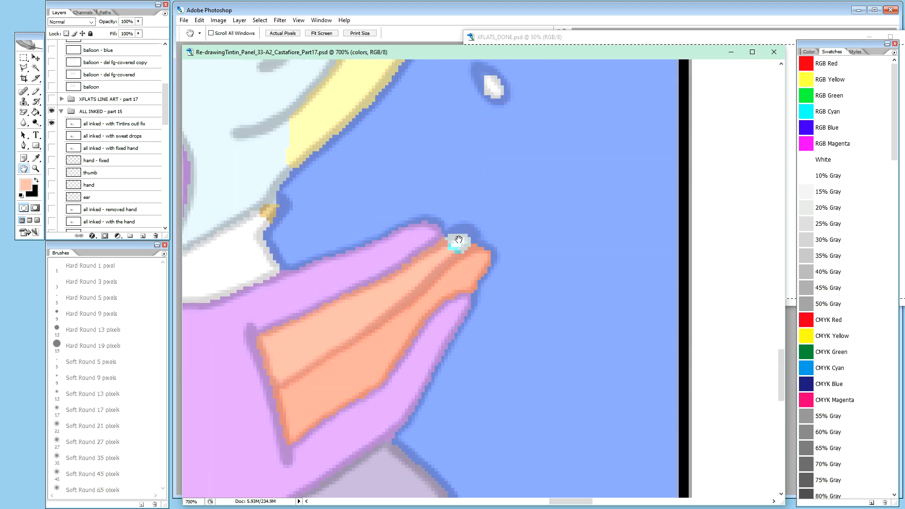
{"action": "key", "text": "w"}
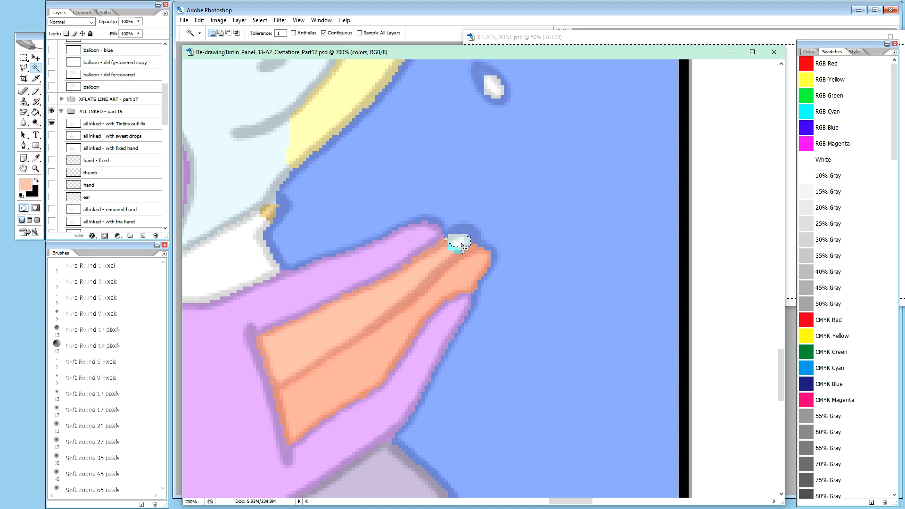
{"action": "key", "text": "shift"}
{"action": "left_click", "coordinate": [451, 249], "text": "shift"}
{"action": "key", "text": "g"}
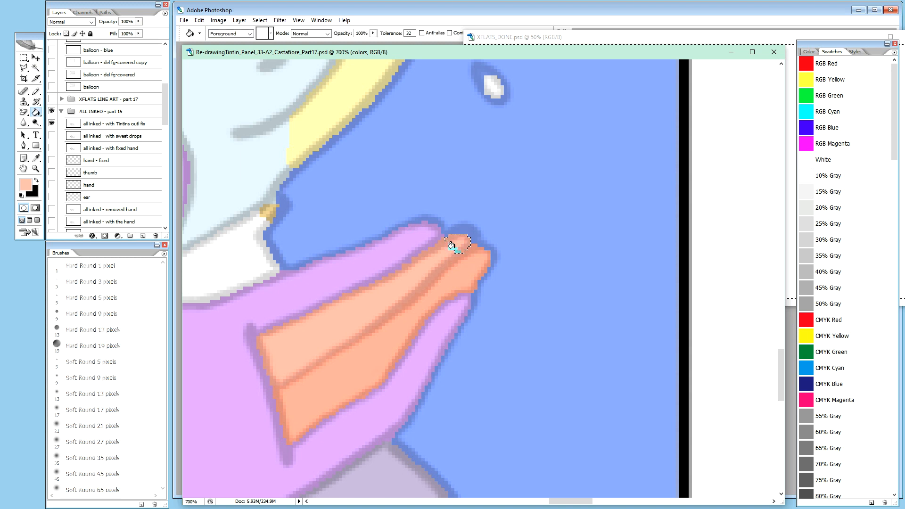
{"action": "left_click", "coordinate": [450, 245]}
Select the small orange patch at the back corner of Tintin's collar with the Magic Wand and fill it white.
{"action": "key", "text": "h"}
{"action": "mouse_move", "coordinate": [404, 297]}
{"action": "left_mouse_down"}
{"action": "mouse_move", "coordinate": [532, 166]}
{"action": "mouse_move", "coordinate": [553, 167]}
{"action": "left_mouse_up"}
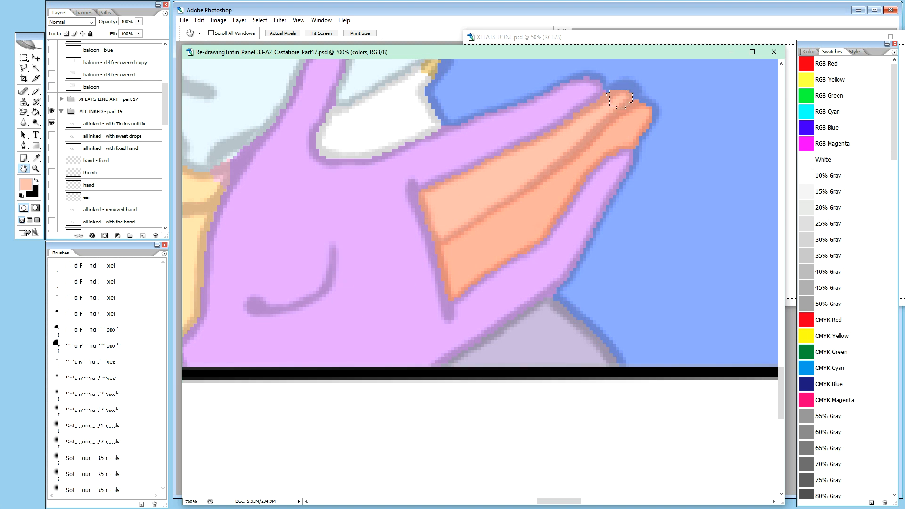
{"action": "key", "text": "ctrl+Tab"}
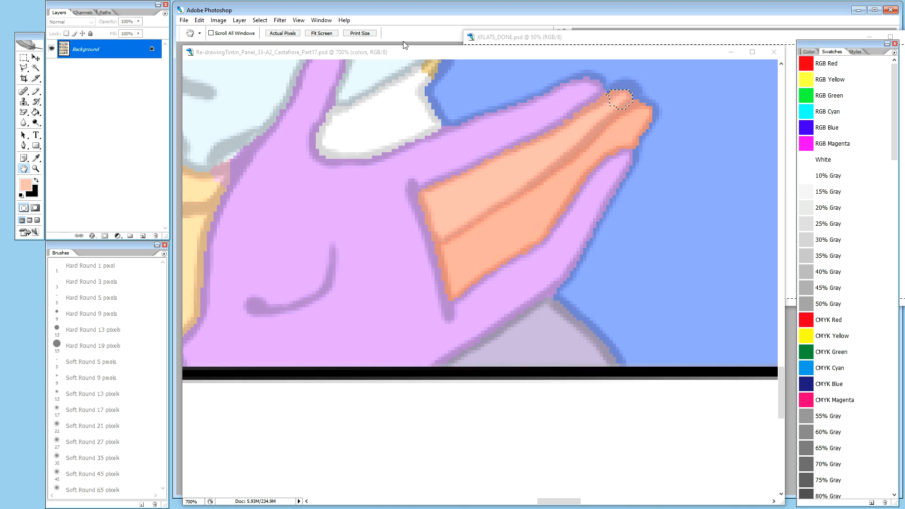
{"action": "left_click_drag", "start_coordinate": [405, 54], "coordinate": [403, 30]}
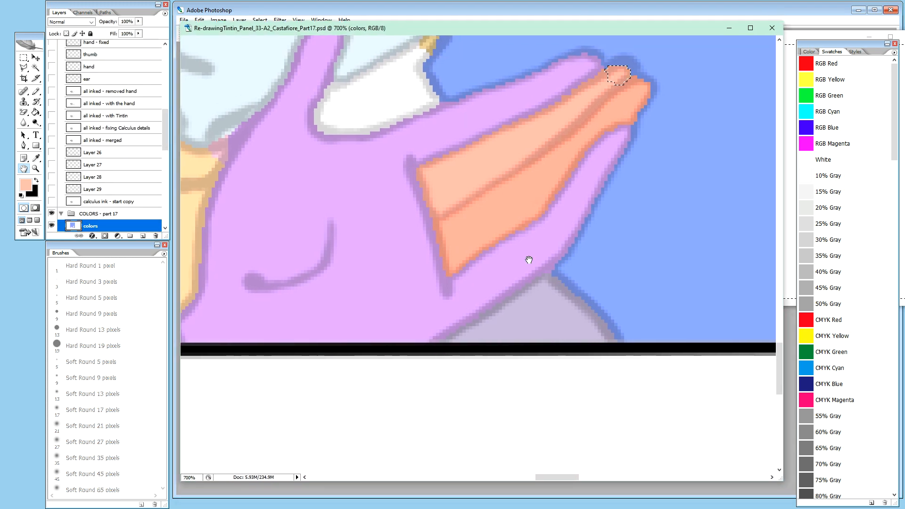
{"action": "left_click", "coordinate": [504, 309], "text": "alt"}
{"action": "left_click", "coordinate": [504, 309], "text": "alt"}
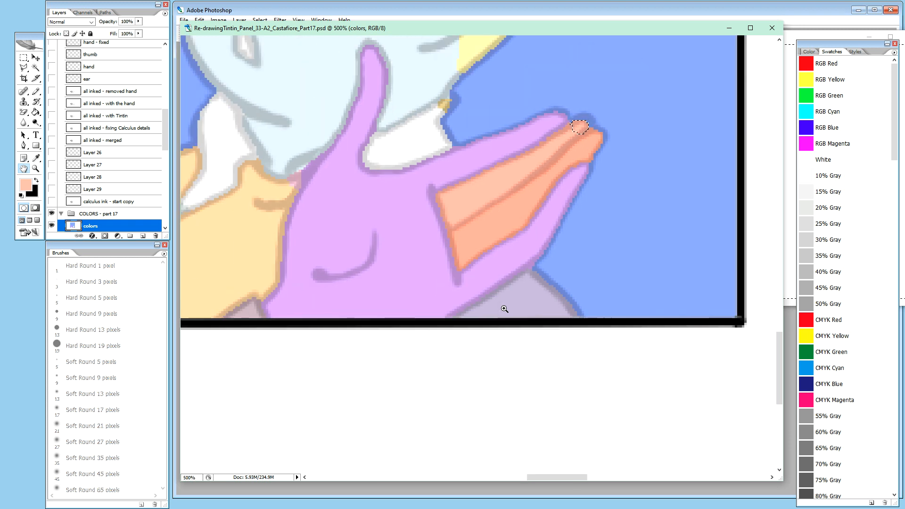
{"action": "left_click", "coordinate": [504, 309], "text": "alt"}
{"action": "left_click_drag", "start_coordinate": [444, 130], "coordinate": [491, 259]}
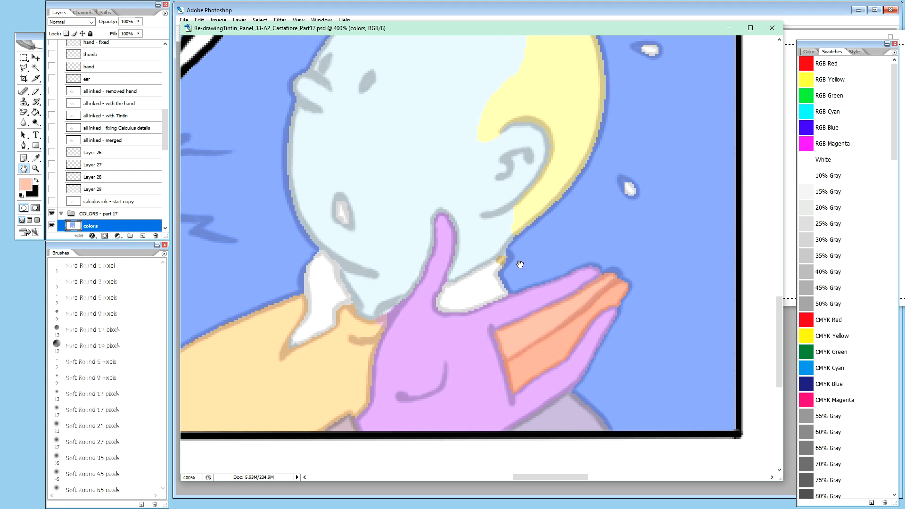
{"action": "key", "text": "ctrl+plus"}
{"action": "key", "text": "ctrl+plus"}
{"action": "key", "text": "ctrl+plus"}
{"action": "key", "text": "ctrl+plus"}
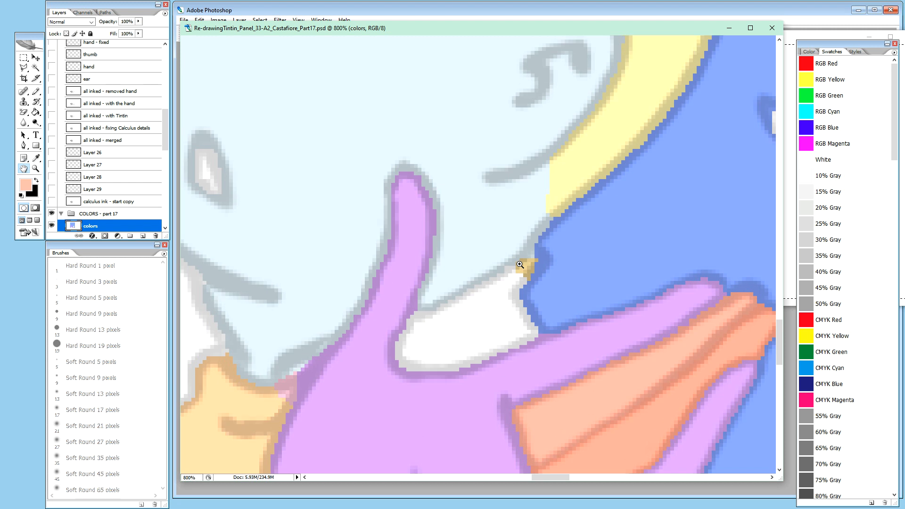
{"action": "key", "text": "w"}
{"action": "key", "text": "d"}
{"action": "key", "text": "x"}
{"action": "key", "text": "g"}
Deselect and paint the small piece of collar between Tintin's chin and the purple hand white with a smaller Pencil.
{"action": "key", "text": "b"}
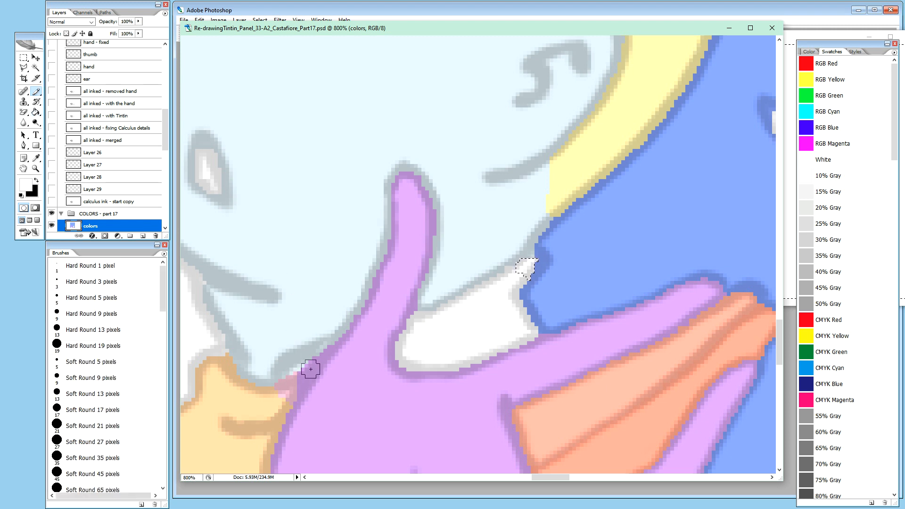
{"action": "key", "text": "bracketleft"}
{"action": "key", "text": "bracketleft"}
{"action": "key", "text": "bracketleft"}
{"action": "key", "text": "ctrl+d"}
{"action": "mouse_move", "coordinate": [295, 372]}
{"action": "left_mouse_down"}
{"action": "mouse_move", "coordinate": [314, 356]}
{"action": "mouse_move", "coordinate": [287, 376]}
{"action": "mouse_move", "coordinate": [317, 356]}
{"action": "mouse_move", "coordinate": [298, 375]}
{"action": "left_mouse_up"}
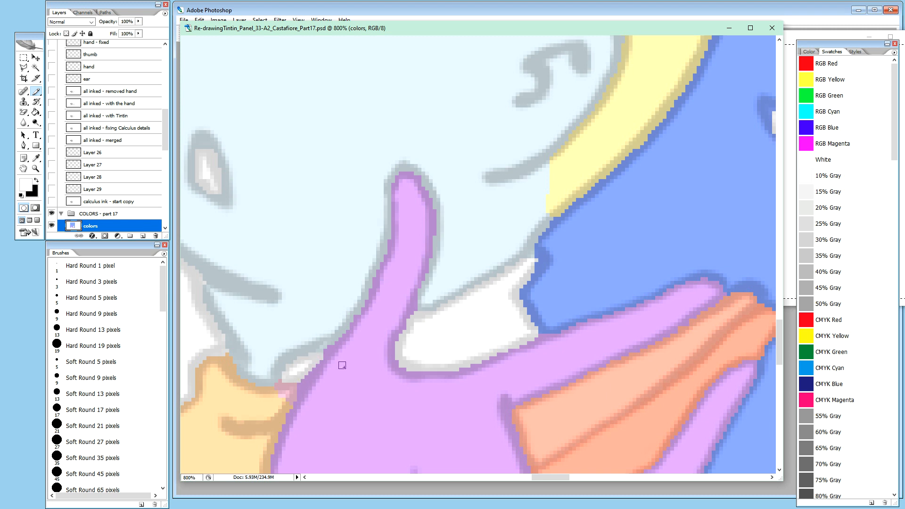
Examine Tintin's collar and face, and the rest of the panel, for remaining stray colour patches.
{"action": "key", "text": "ctrl+minus"}
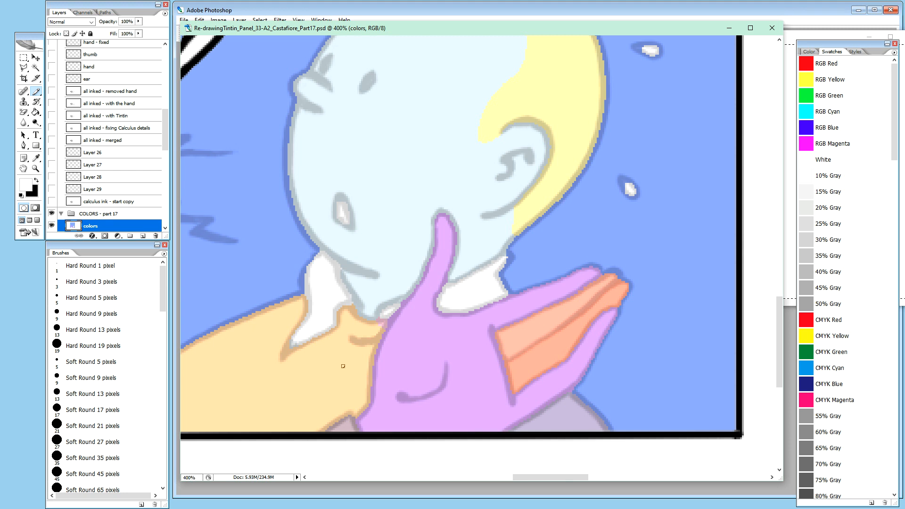
{"action": "key", "text": "ctrl+plus"}
{"action": "key", "text": "ctrl+plus"}
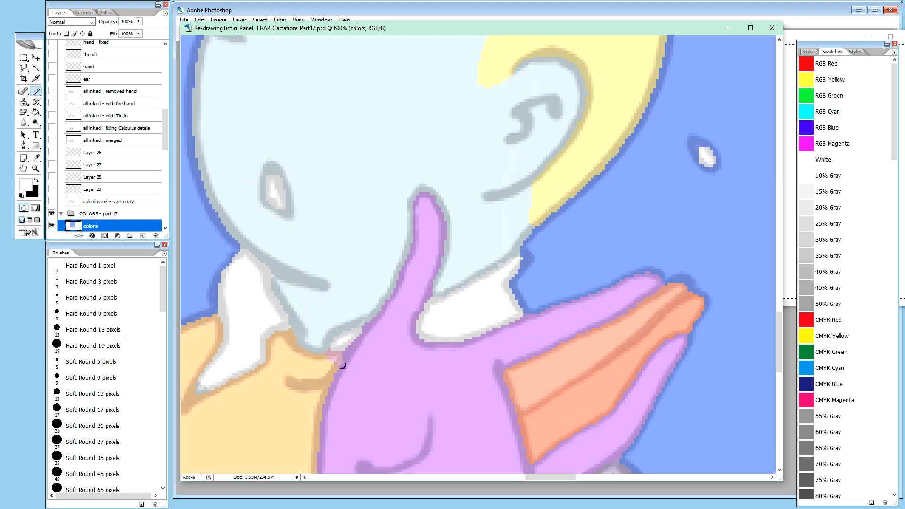
{"action": "left_click_drag", "start_coordinate": [324, 158], "coordinate": [489, 208]}
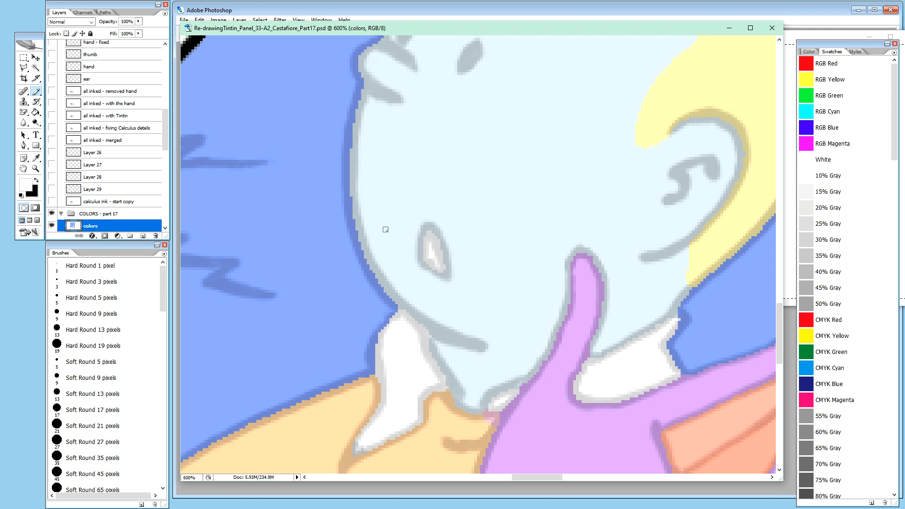
{"action": "key", "text": "ctrl+minus"}
{"action": "key", "text": "ctrl+minus"}
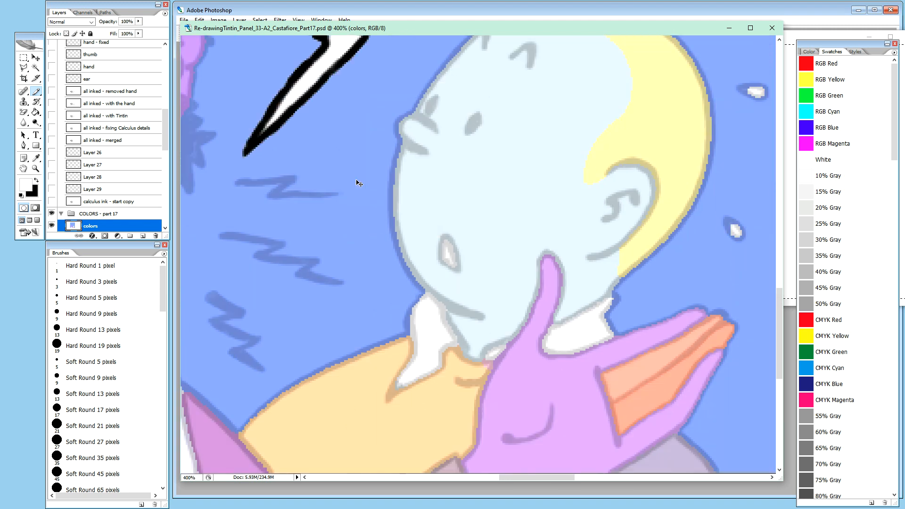
{"action": "key", "text": "ctrl+minus"}
{"action": "key", "text": "ctrl+minus"}
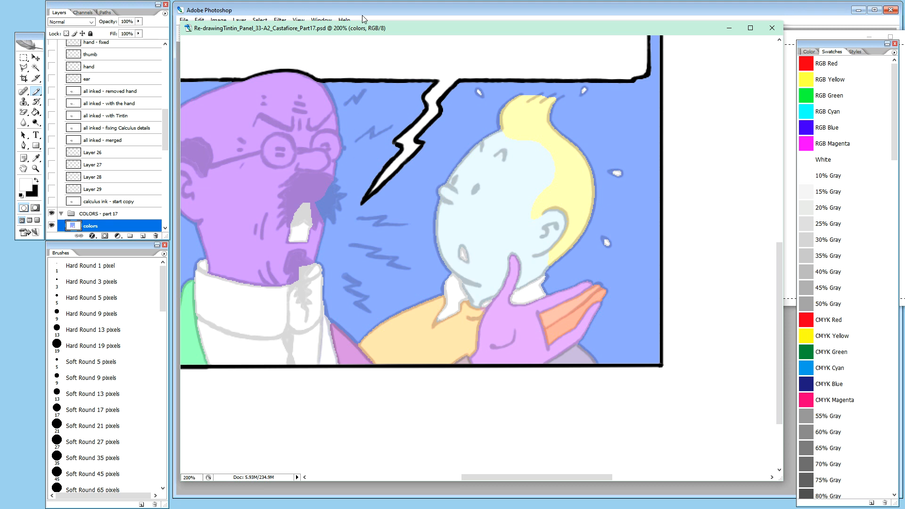
{"action": "left_click_drag", "start_coordinate": [364, 30], "coordinate": [380, 19]}
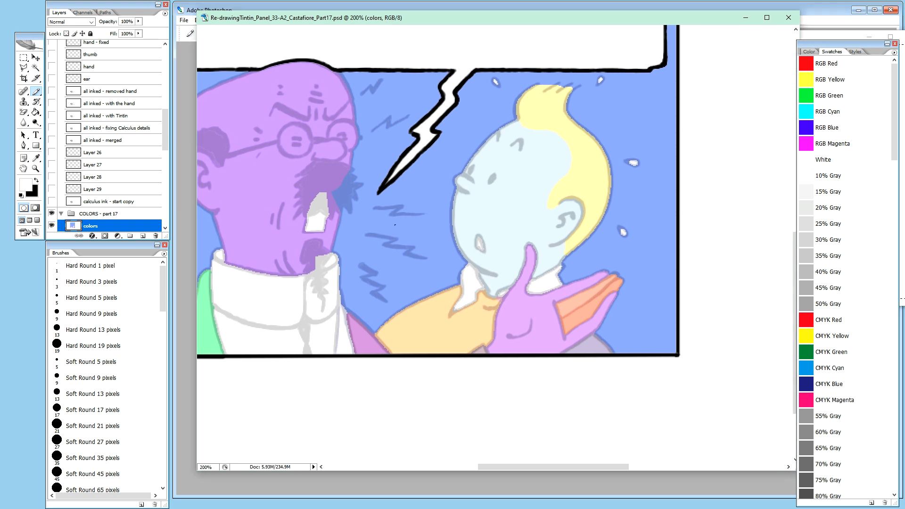
{"action": "key", "text": "space"}
{"action": "mouse_move", "coordinate": [363, 224]}
{"action": "left_mouse_down"}
{"action": "mouse_move", "coordinate": [447, 233]}
{"action": "mouse_move", "coordinate": [486, 249]}
{"action": "mouse_move", "coordinate": [475, 232]}
{"action": "left_mouse_up"}
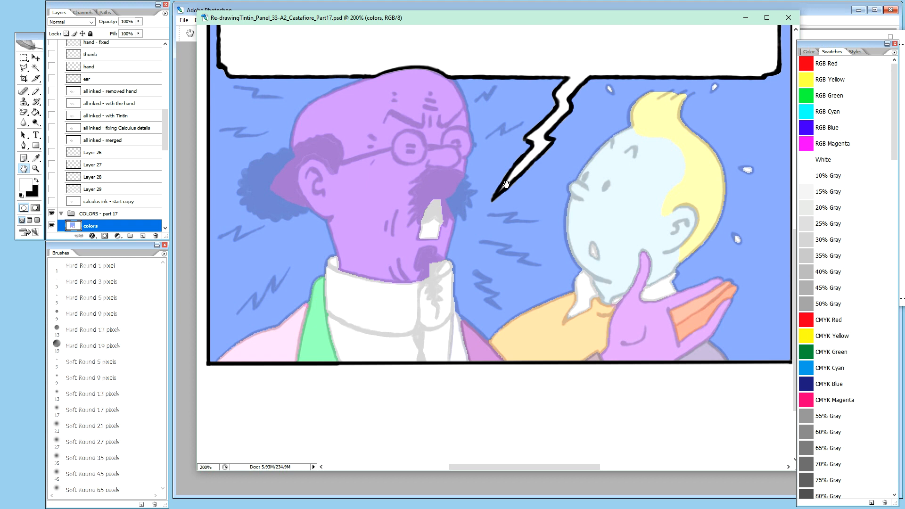
Select the blue background around both characters with the Magic Wand.
{"action": "key", "text": "i"}
{"action": "key", "text": "w"}
{"action": "left_click", "coordinate": [282, 122]}
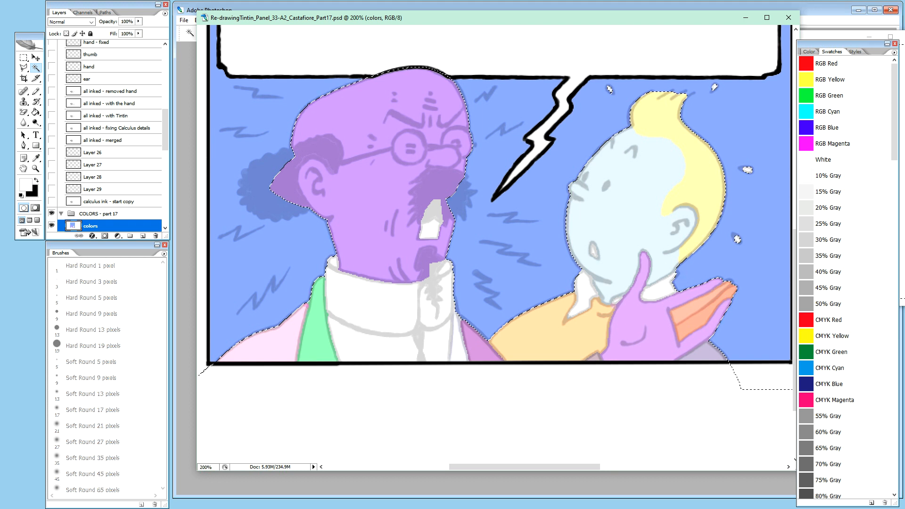
{"action": "left_click_drag", "start_coordinate": [476, 25], "coordinate": [458, 21]}
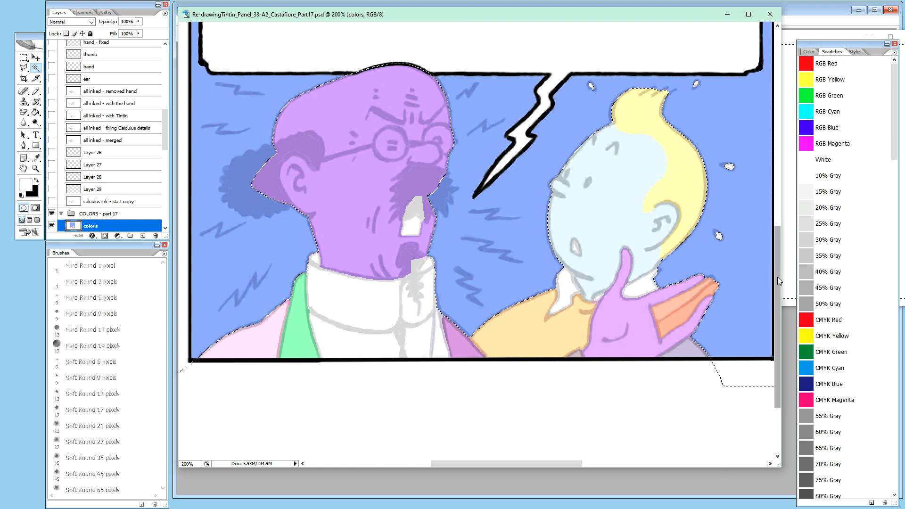
{"action": "left_click_drag", "start_coordinate": [776, 277], "coordinate": [761, 262]}
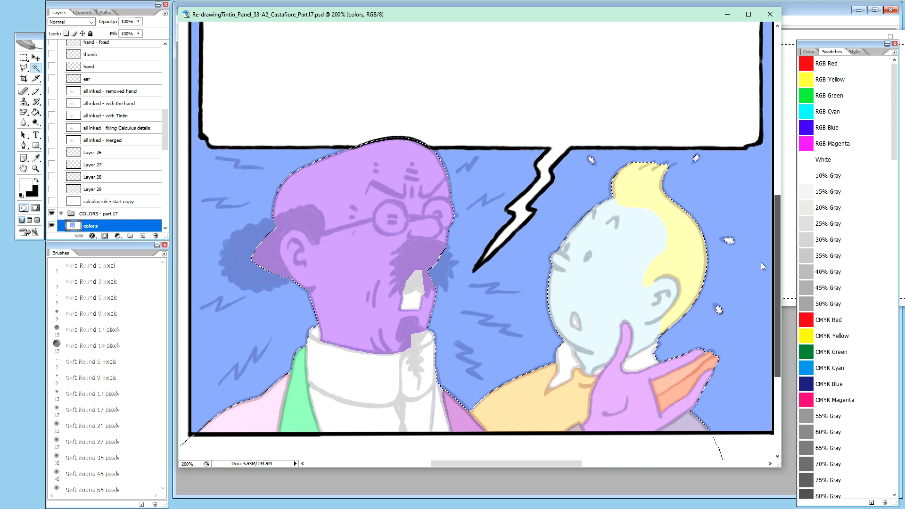
{"action": "left_click_drag", "start_coordinate": [761, 262], "coordinate": [761, 263]}
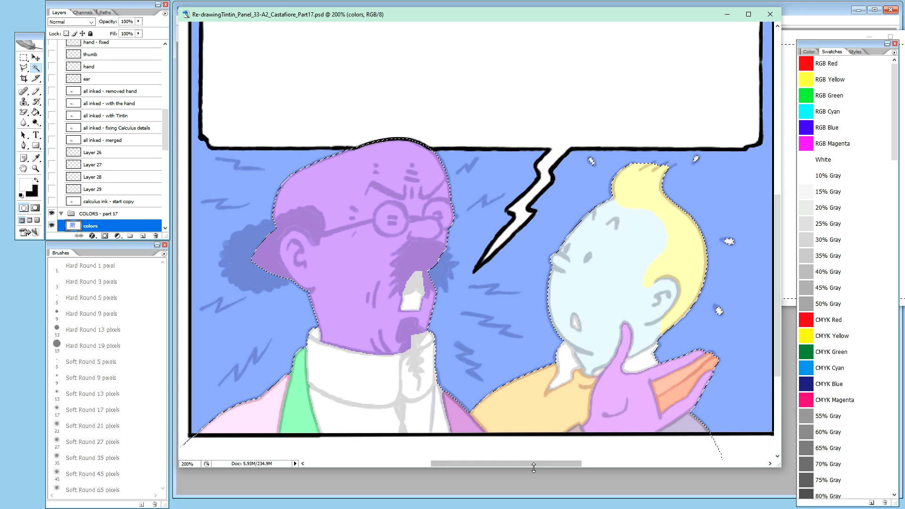
{"action": "key", "text": "ctrl+minus"}
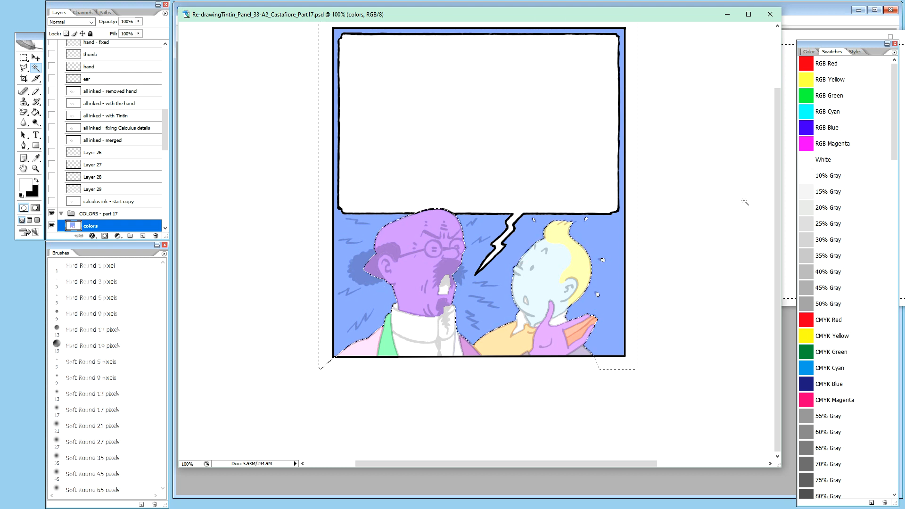
{"action": "left_click_drag", "start_coordinate": [780, 186], "coordinate": [779, 172]}
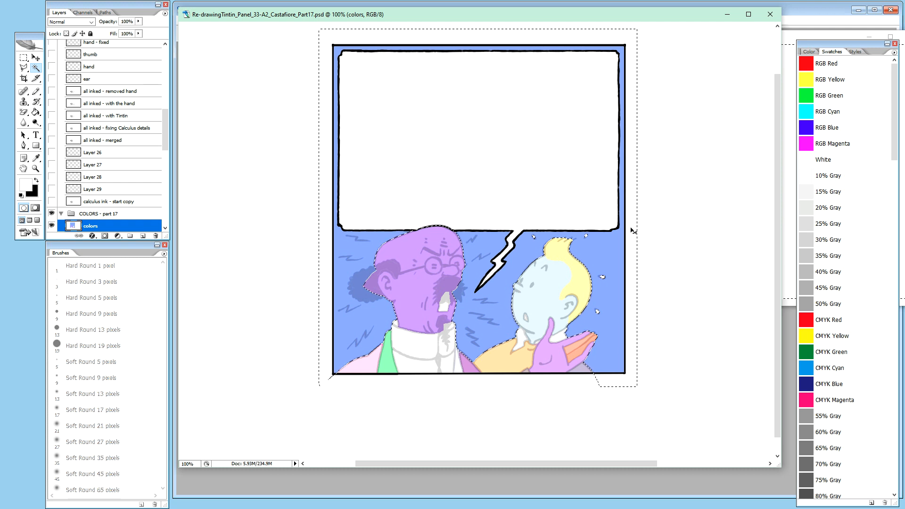
{"action": "key", "text": "ctrl+u"}
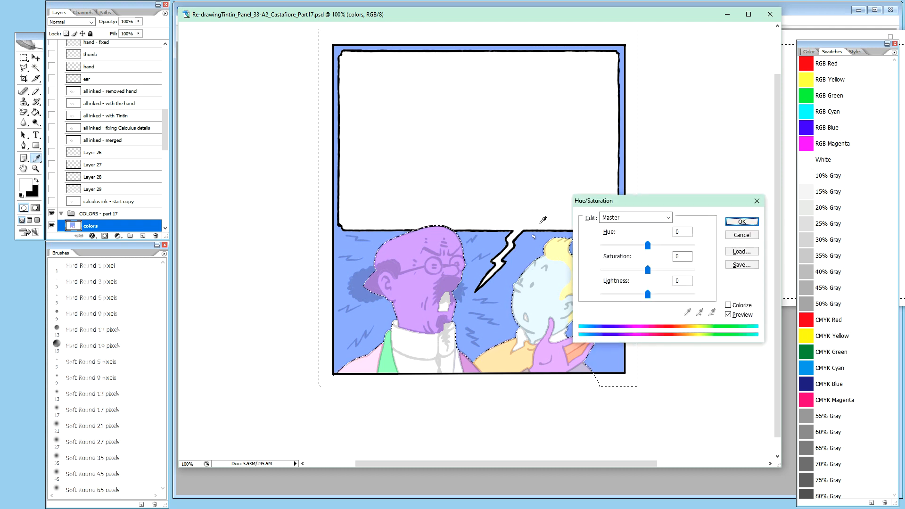
{"action": "left_click_drag", "start_coordinate": [652, 198], "coordinate": [697, 74]}
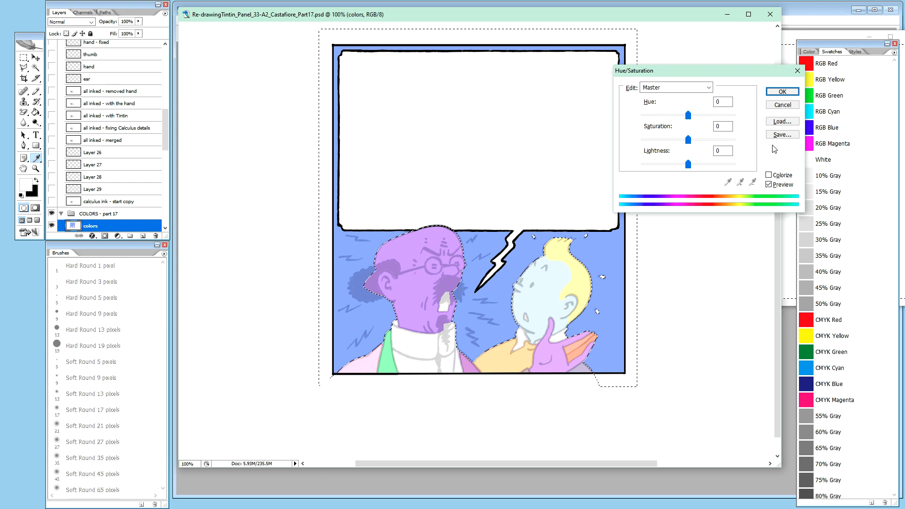
{"action": "left_click", "coordinate": [782, 105]}
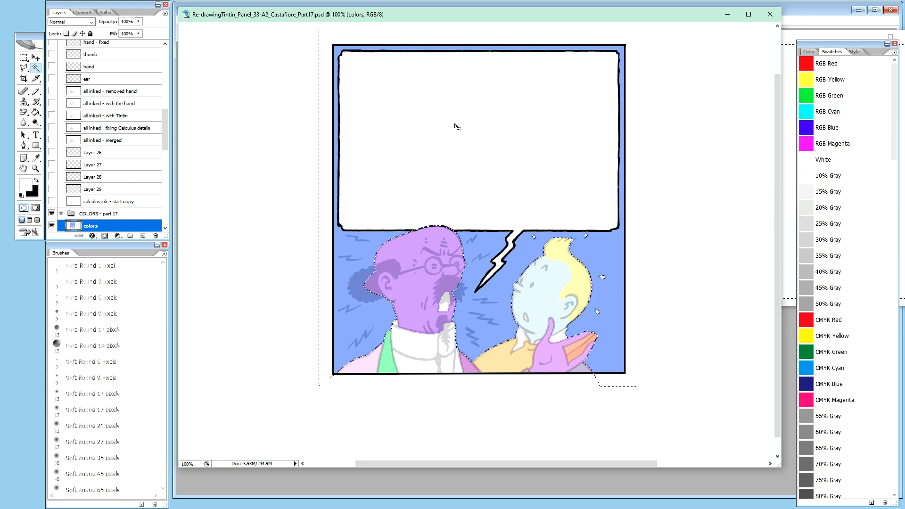
{"action": "left_click", "coordinate": [0, 116]}
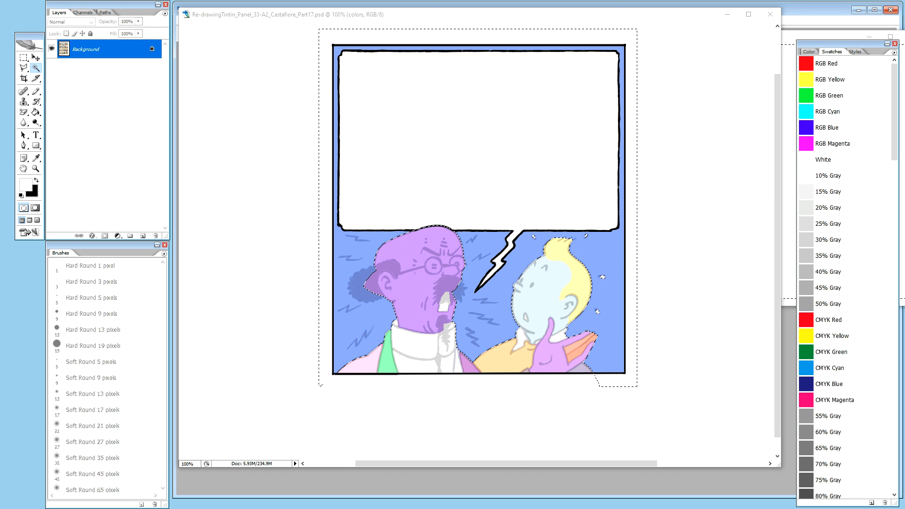
{"action": "left_click", "coordinate": [492, 19]}
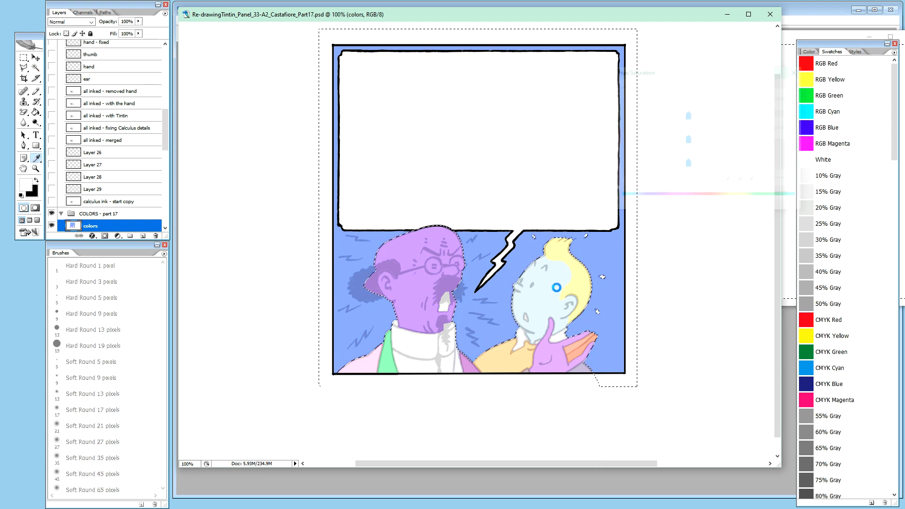
Shift the selected blue background towards pale cyan with Hue/Saturation, setting Hue to -39 and Saturation to -44.
{"action": "key", "text": "ctrl+u"}
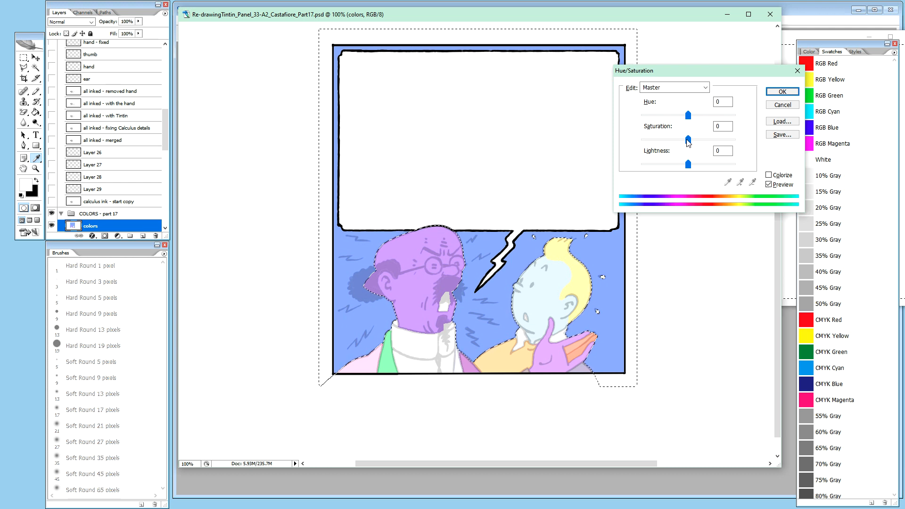
{"action": "left_click_drag", "start_coordinate": [692, 116], "coordinate": [685, 116]}
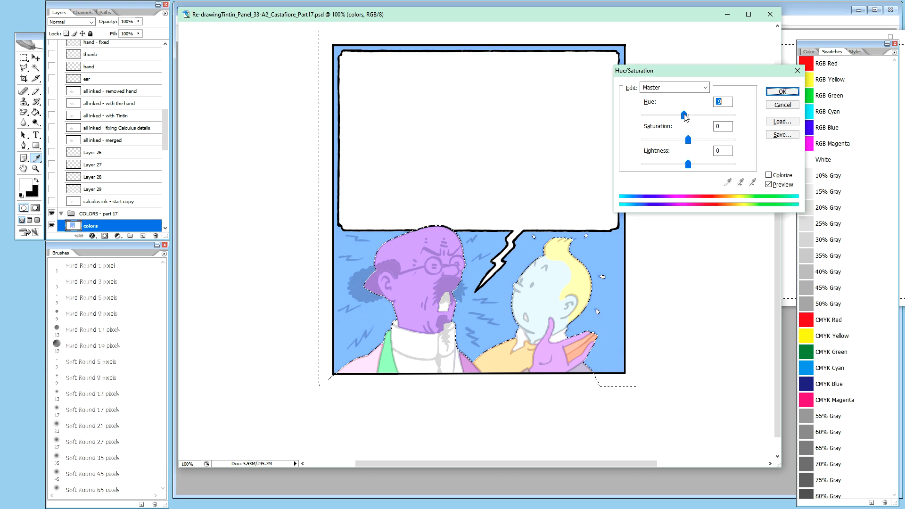
{"action": "mouse_move", "coordinate": [684, 115]}
{"action": "left_mouse_down"}
{"action": "mouse_move", "coordinate": [666, 121]}
{"action": "mouse_move", "coordinate": [682, 123]}
{"action": "mouse_move", "coordinate": [675, 125]}
{"action": "left_mouse_up"}
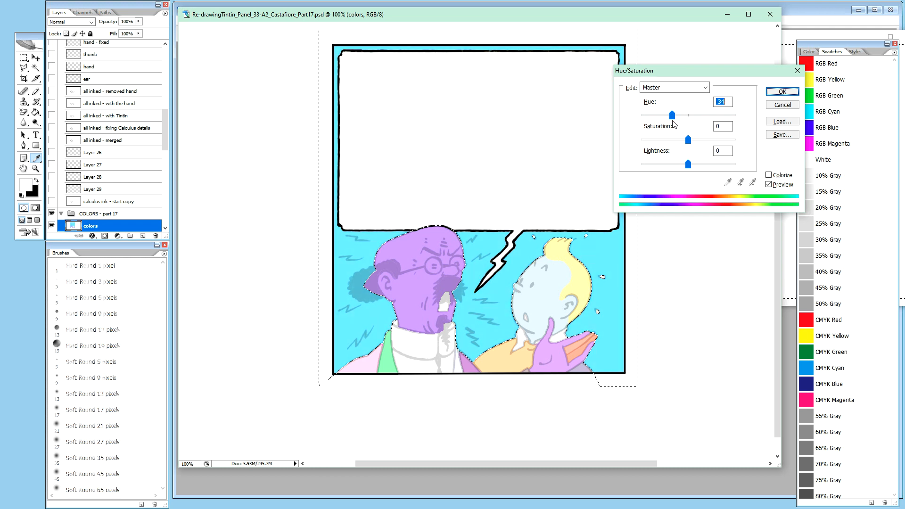
{"action": "left_click_drag", "start_coordinate": [688, 164], "coordinate": [706, 167]}
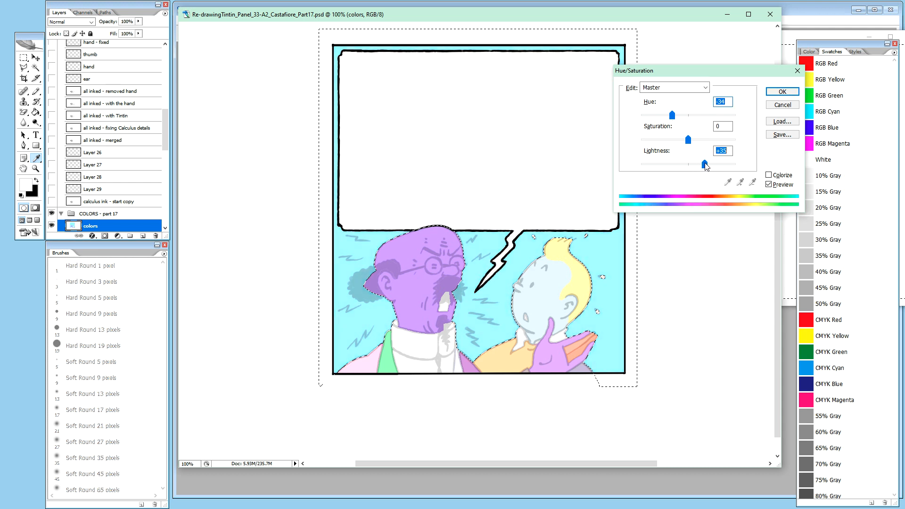
{"action": "left_click_drag", "start_coordinate": [688, 140], "coordinate": [673, 118]}
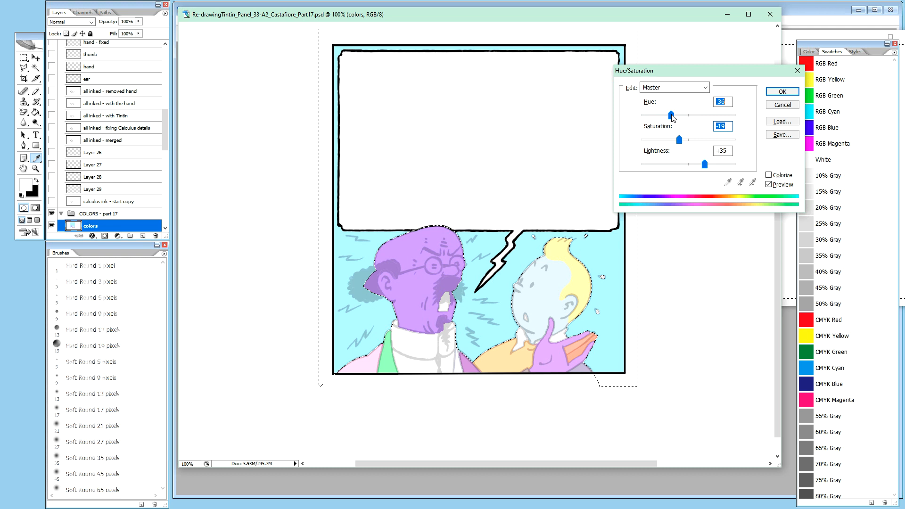
{"action": "left_click_drag", "start_coordinate": [671, 115], "coordinate": [670, 116]}
{"action": "left_click_drag", "start_coordinate": [706, 169], "coordinate": [689, 168]}
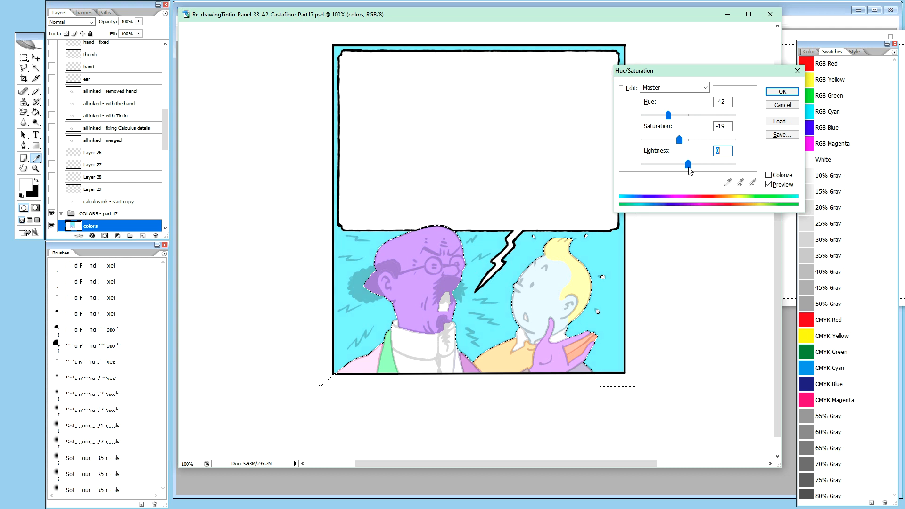
{"action": "left_click_drag", "start_coordinate": [690, 171], "coordinate": [690, 171]}
{"action": "left_click_drag", "start_coordinate": [679, 140], "coordinate": [689, 168]}
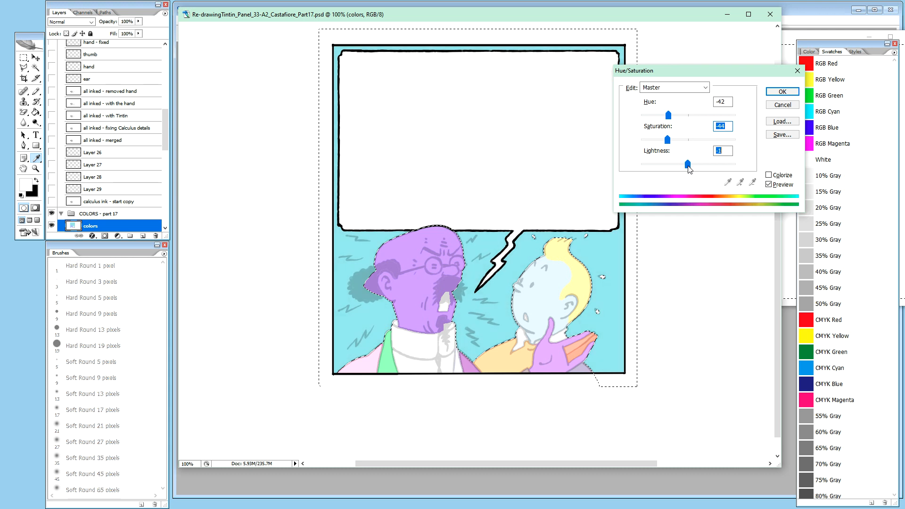
{"action": "left_click_drag", "start_coordinate": [688, 166], "coordinate": [684, 172]}
{"action": "left_click_drag", "start_coordinate": [671, 117], "coordinate": [672, 119]}
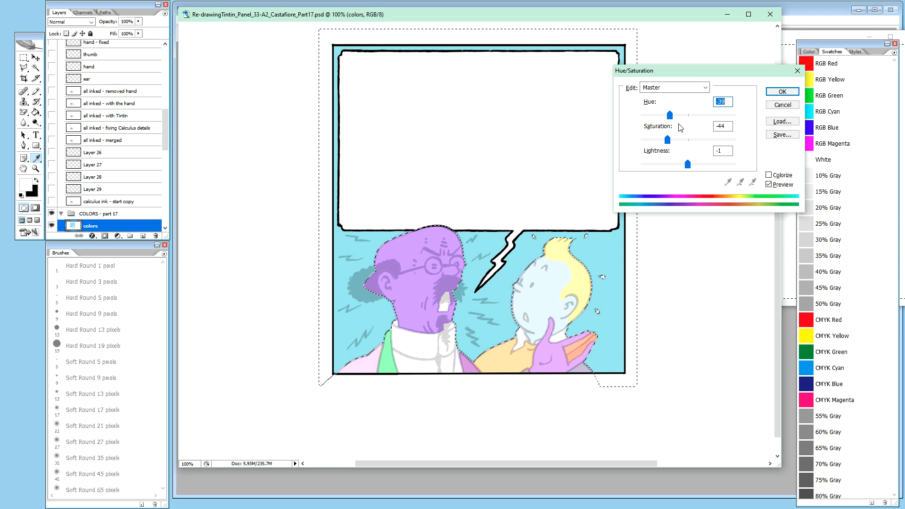
Raise the background's Lightness to +25 and apply the Hue/Saturation adjustment.
{"action": "left_click", "coordinate": [688, 165]}
{"action": "left_click_drag", "start_coordinate": [688, 168], "coordinate": [692, 168]}
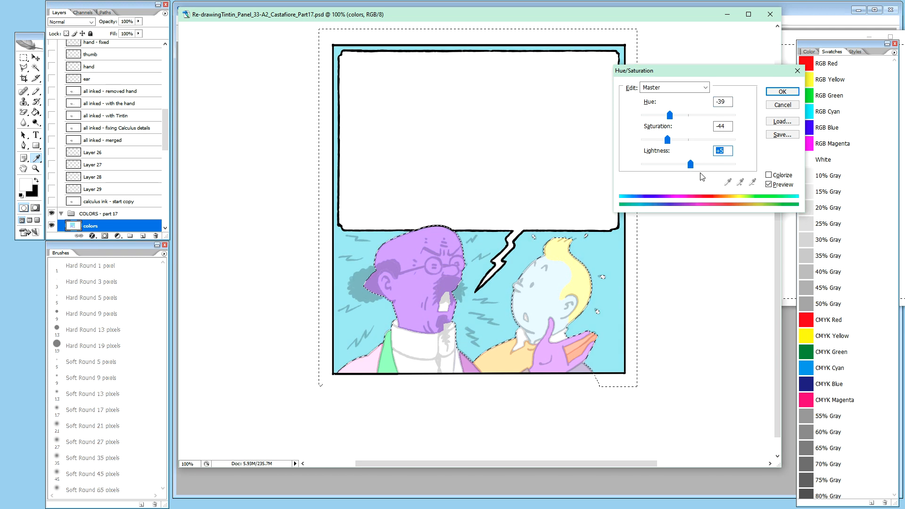
{"action": "left_click_drag", "start_coordinate": [692, 165], "coordinate": [695, 165]}
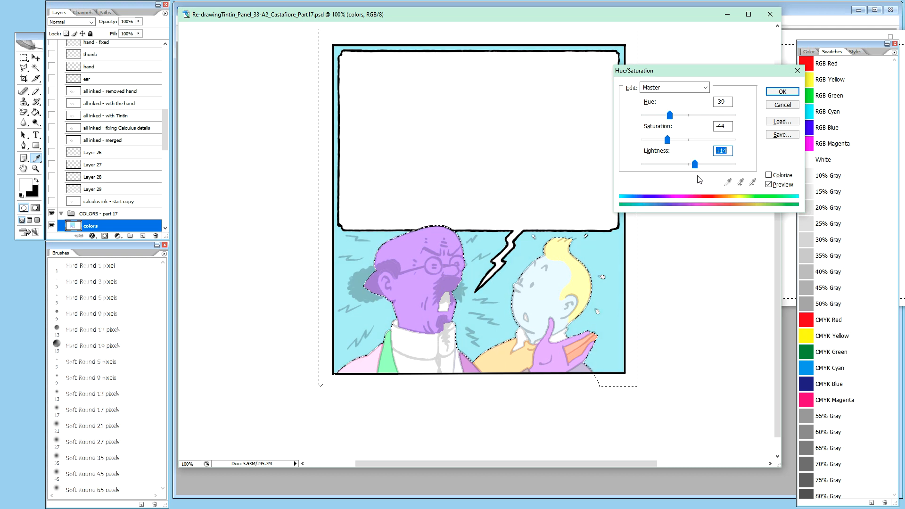
{"action": "left_click_drag", "start_coordinate": [695, 165], "coordinate": [702, 167]}
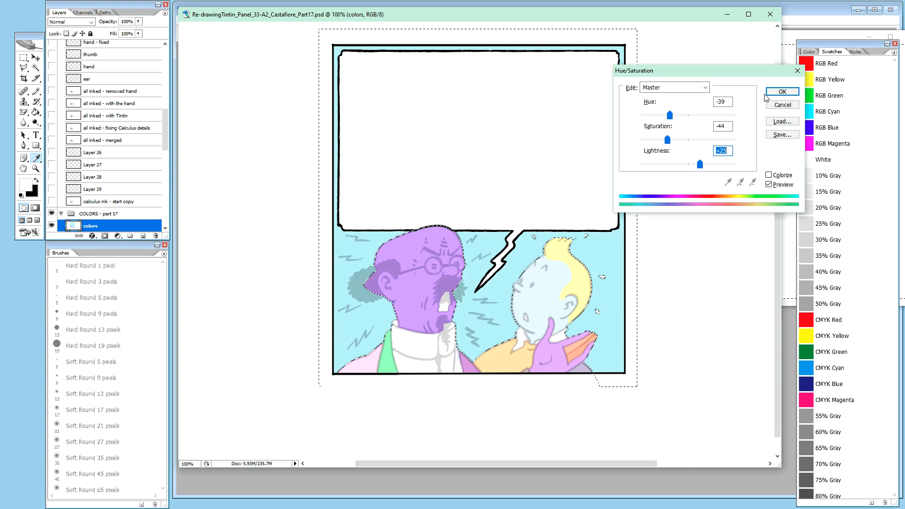
{"action": "left_click", "coordinate": [783, 93]}
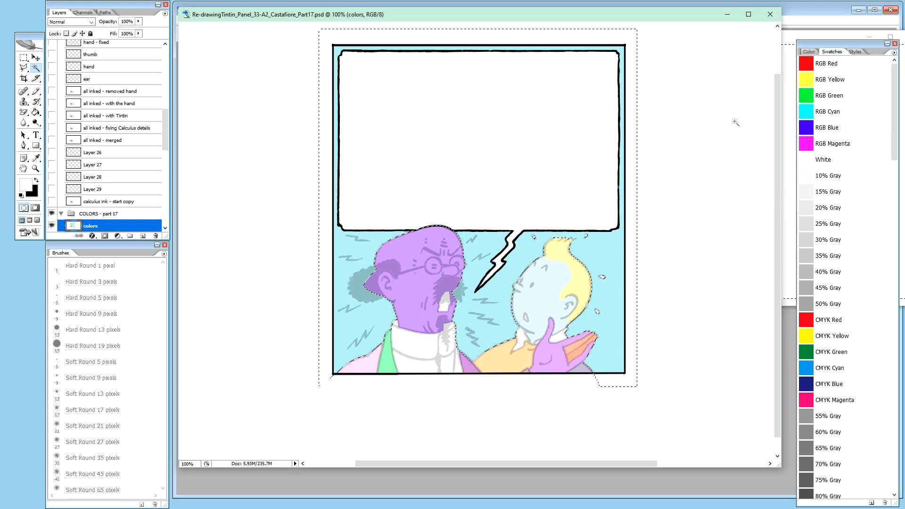
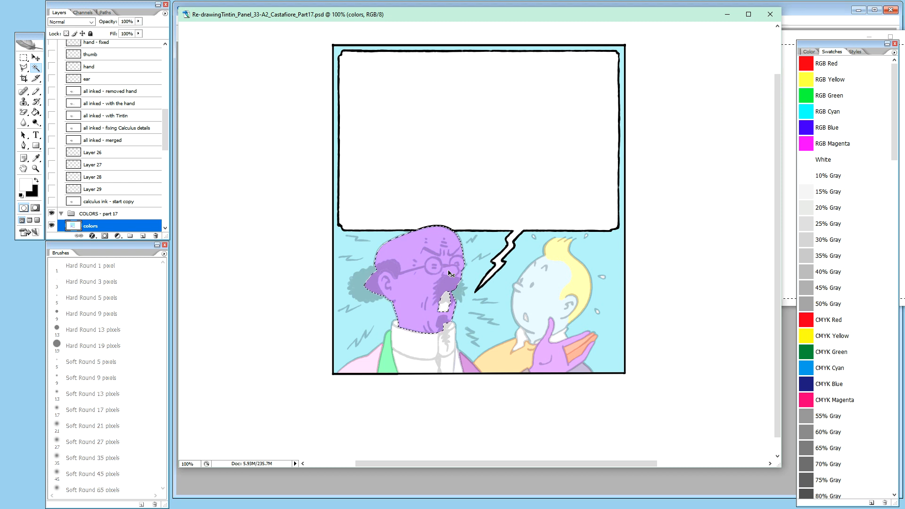
Recolour Calculus's selected purple head with Hue/Saturation, setting Hue to +109, Saturation to +100 and Lightness to +1.
{"action": "key", "text": "ctrl+u"}
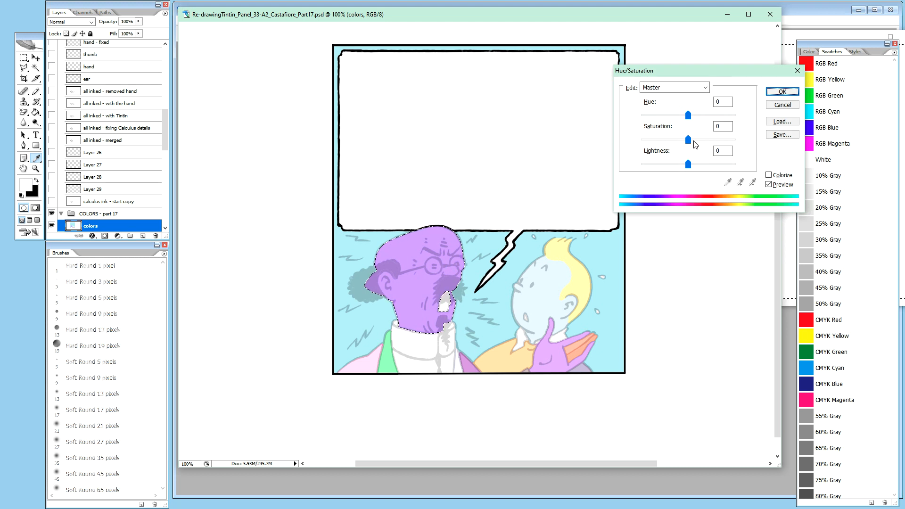
{"action": "left_click_drag", "start_coordinate": [689, 116], "coordinate": [731, 119]}
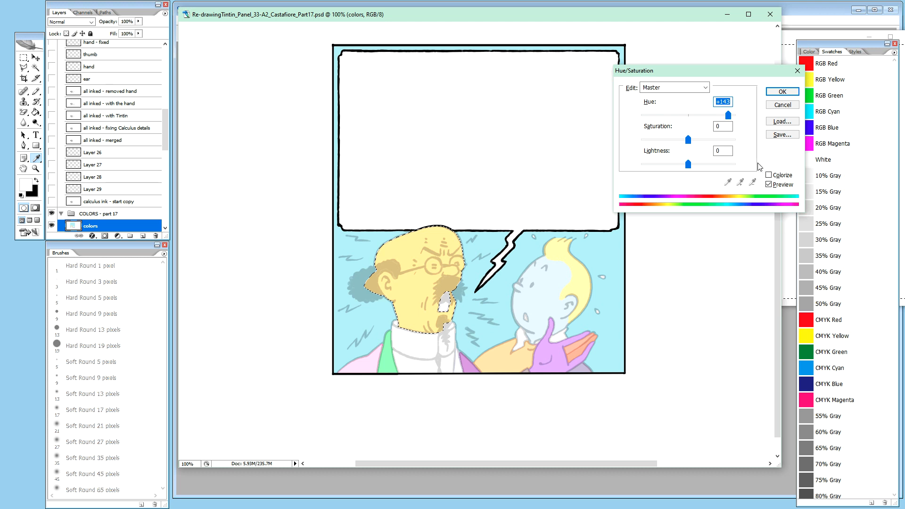
{"action": "left_click_drag", "start_coordinate": [694, 141], "coordinate": [761, 144]}
{"action": "left_click_drag", "start_coordinate": [689, 164], "coordinate": [679, 171]}
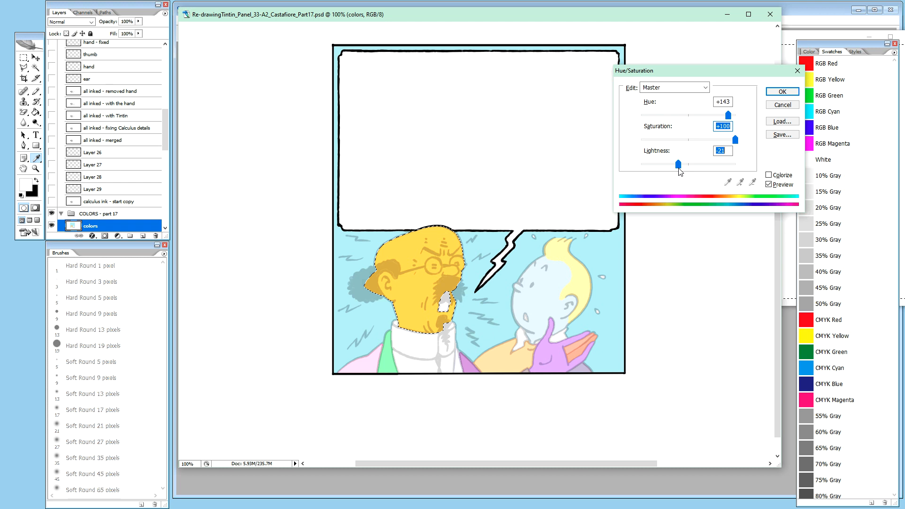
{"action": "left_click", "coordinate": [729, 116]}
{"action": "left_click_drag", "start_coordinate": [729, 116], "coordinate": [728, 119]}
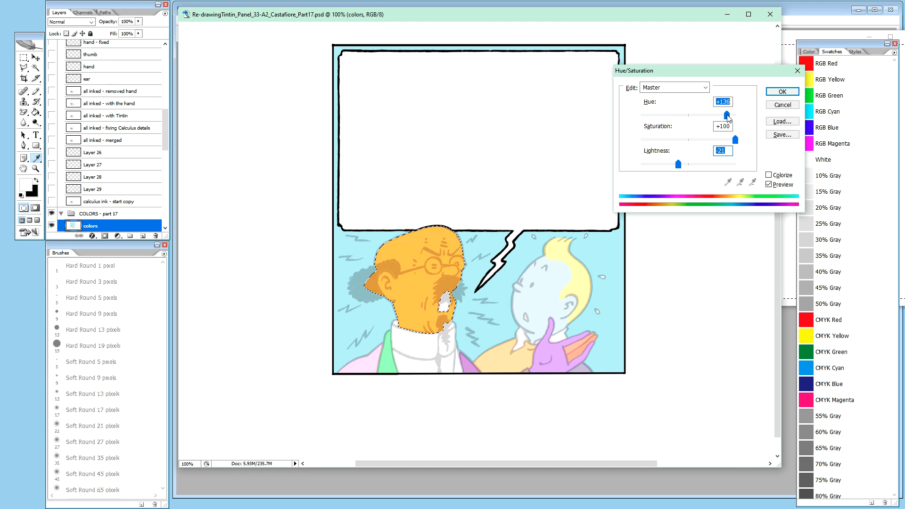
{"action": "left_click", "coordinate": [727, 117]}
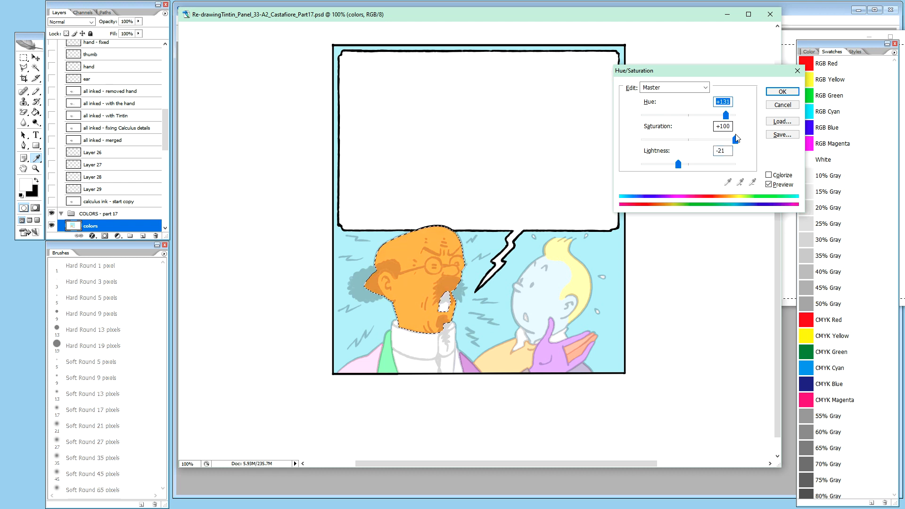
{"action": "left_click_drag", "start_coordinate": [679, 166], "coordinate": [689, 165]}
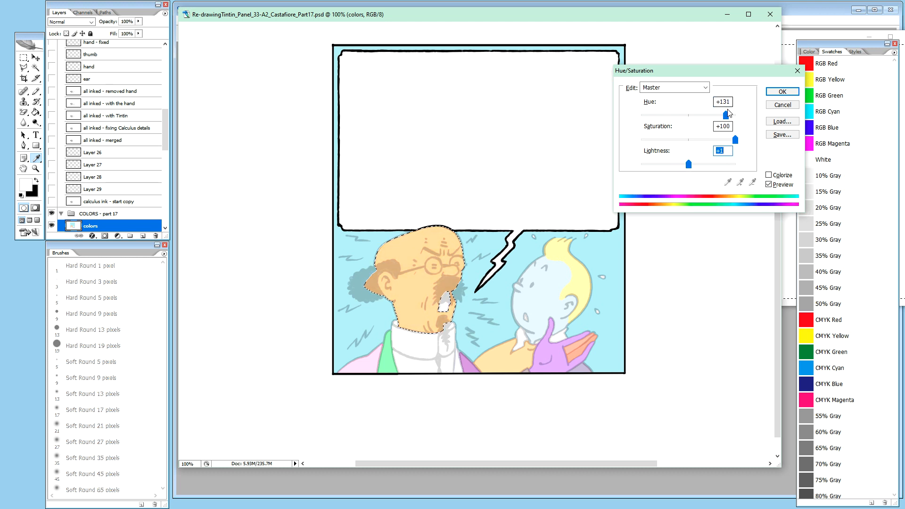
{"action": "left_click_drag", "start_coordinate": [726, 116], "coordinate": [721, 117]}
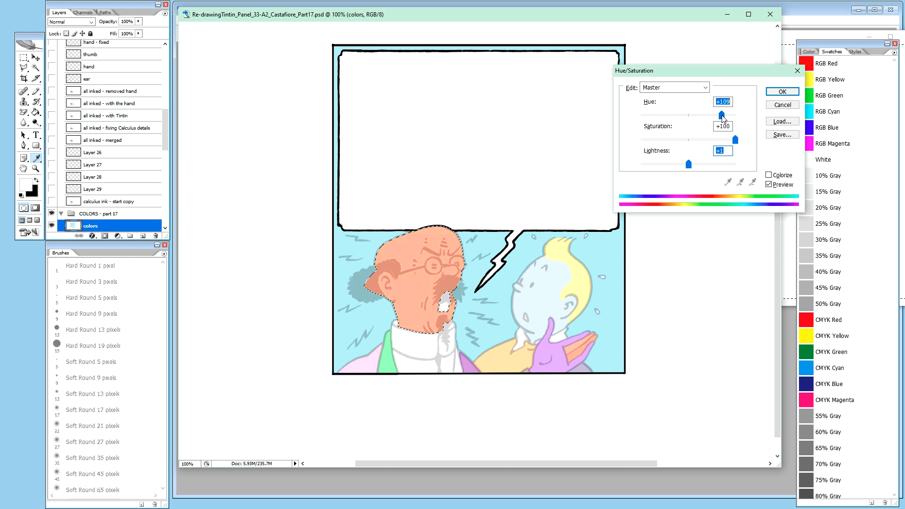
Refine Calculus's skin tone by trying lighter and darker variants, setting Hue to +119 and Lightness to +19.
{"action": "mouse_move", "coordinate": [689, 165]}
{"action": "left_mouse_down"}
{"action": "mouse_move", "coordinate": [709, 166]}
{"action": "mouse_move", "coordinate": [701, 165]}
{"action": "left_mouse_up"}
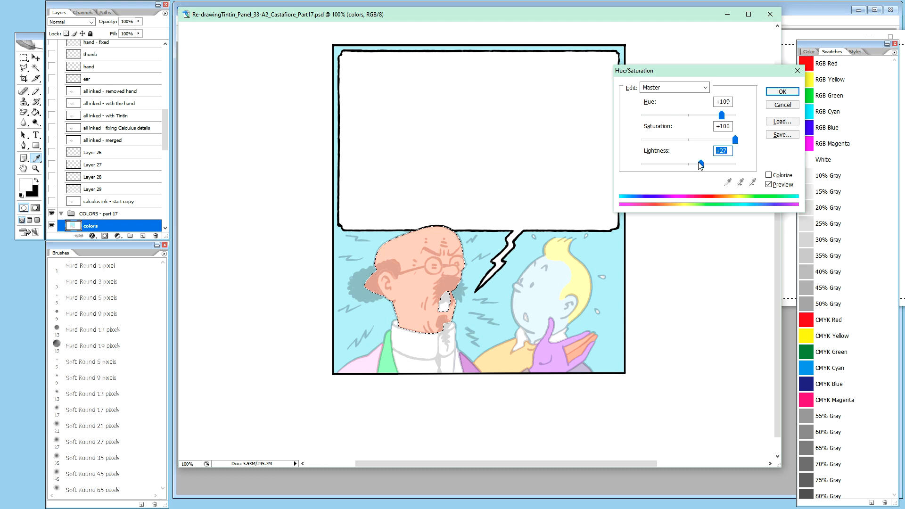
{"action": "left_click_drag", "start_coordinate": [722, 115], "coordinate": [722, 115]}
{"action": "left_click_drag", "start_coordinate": [700, 165], "coordinate": [704, 165]}
{"action": "left_click_drag", "start_coordinate": [704, 163], "coordinate": [705, 163]}
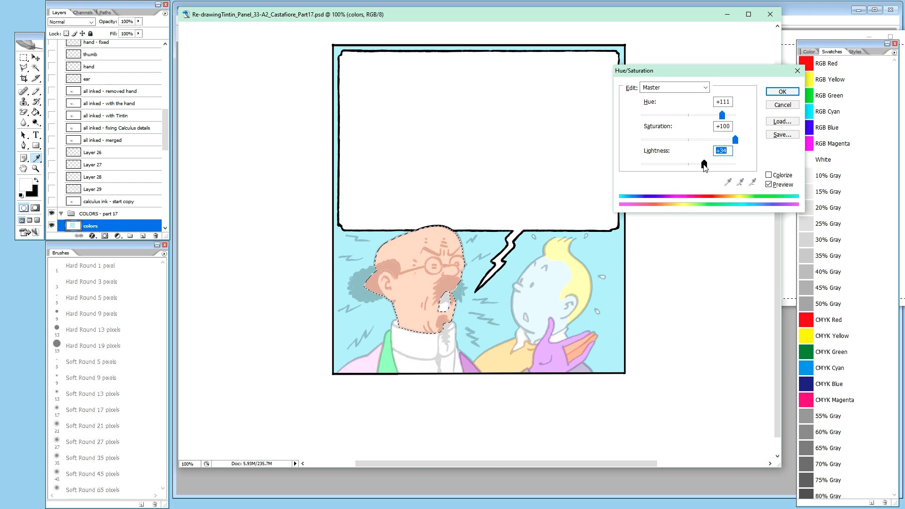
{"action": "left_click_drag", "start_coordinate": [706, 167], "coordinate": [711, 167]}
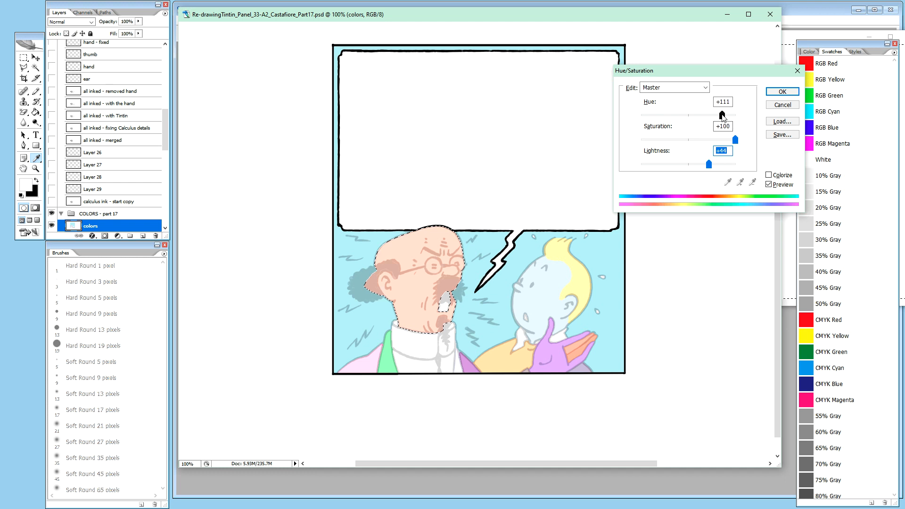
{"action": "left_click_drag", "start_coordinate": [723, 117], "coordinate": [721, 116]}
{"action": "mouse_move", "coordinate": [713, 166]}
{"action": "left_mouse_down"}
{"action": "mouse_move", "coordinate": [704, 168]}
{"action": "mouse_move", "coordinate": [712, 167]}
{"action": "left_mouse_up"}
{"action": "mouse_move", "coordinate": [720, 116]}
{"action": "left_mouse_down"}
{"action": "mouse_move", "coordinate": [705, 116]}
{"action": "mouse_move", "coordinate": [726, 116]}
{"action": "left_mouse_up"}
{"action": "left_click_drag", "start_coordinate": [712, 168], "coordinate": [698, 167]}
{"action": "left_click_drag", "start_coordinate": [726, 117], "coordinate": [725, 119]}
{"action": "left_click", "coordinate": [735, 140]}
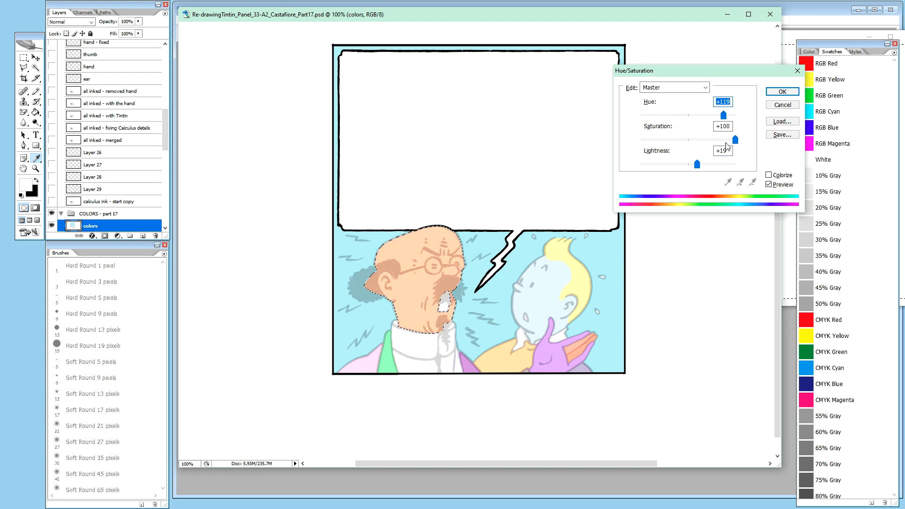
Compare a lighter skin tone, set Lightness to +18 and apply the adjustment to Calculus's head.
{"action": "left_click", "coordinate": [697, 165]}
{"action": "left_click_drag", "start_coordinate": [698, 165], "coordinate": [704, 166]}
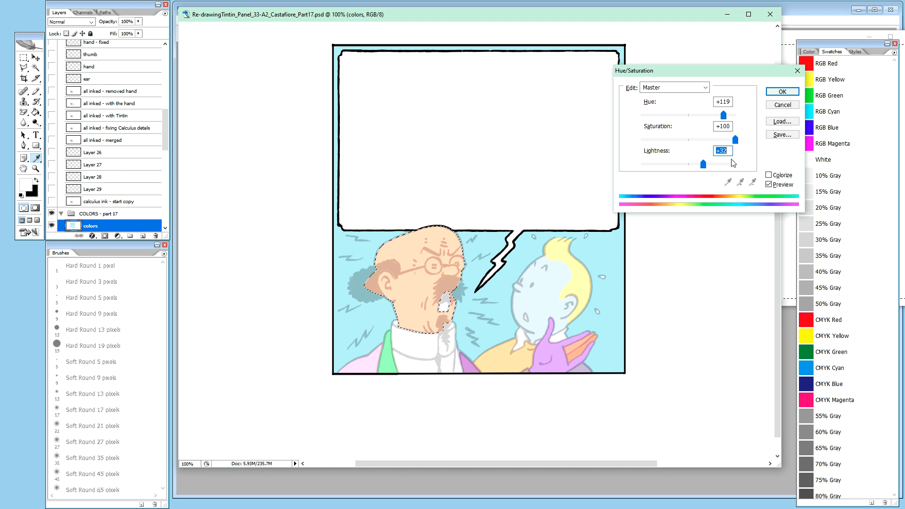
{"action": "left_click_drag", "start_coordinate": [704, 165], "coordinate": [698, 168]}
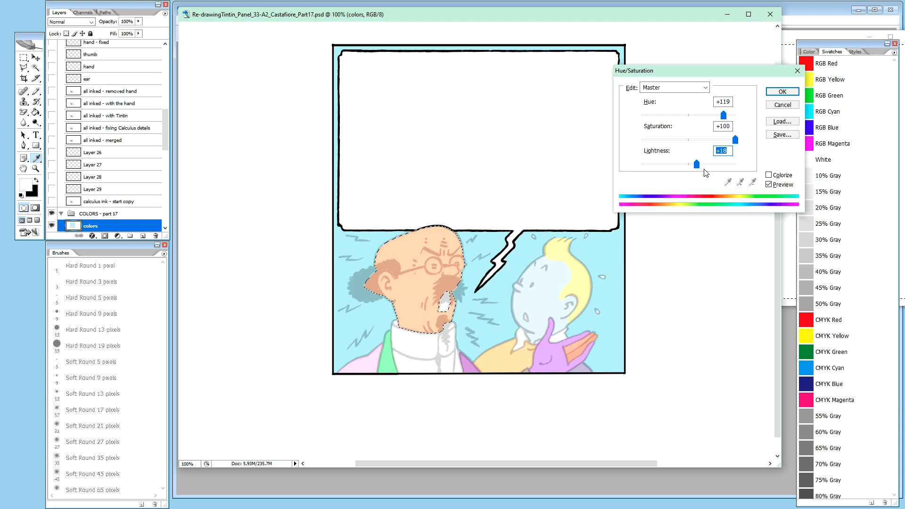
{"action": "left_click", "coordinate": [782, 92]}
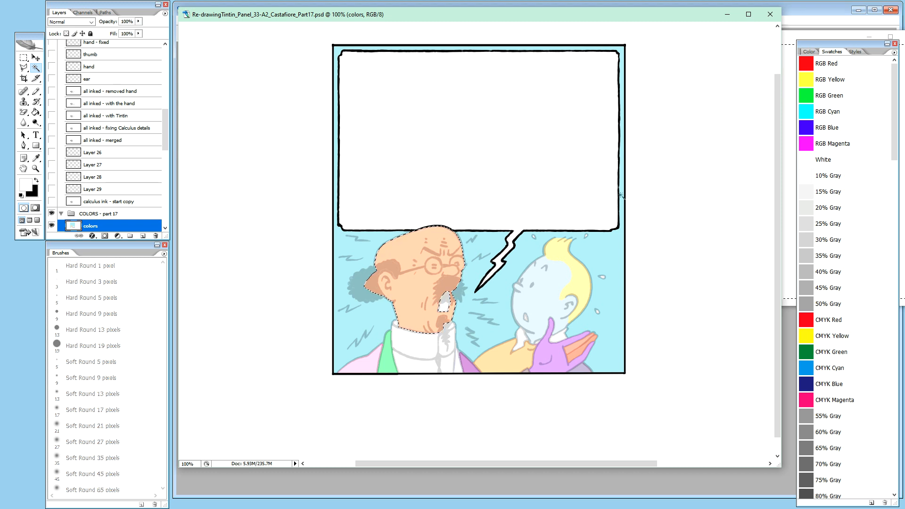
Deselect the head and set the "all inked - with Tintins outl fix" layer to 100% opacity.
{"action": "key", "text": "ctrl+d"}
{"action": "left_click_drag", "start_coordinate": [165, 135], "coordinate": [163, 104]}
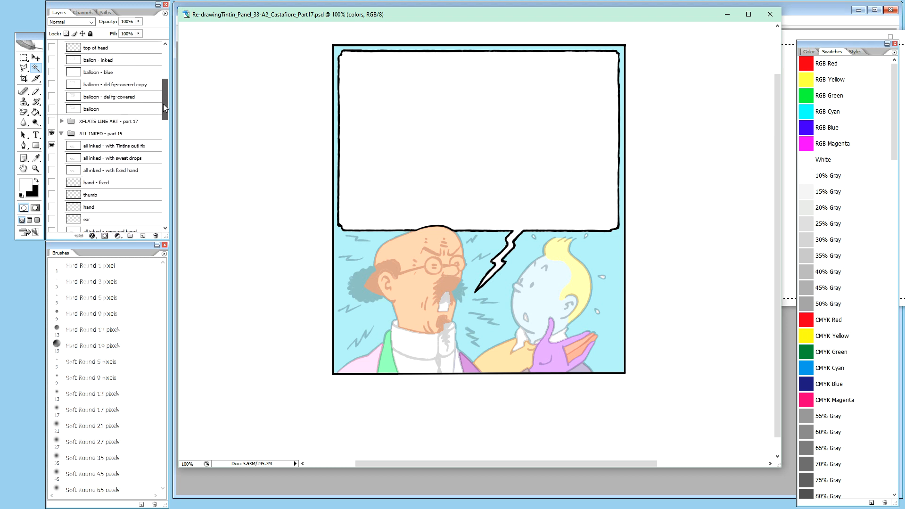
{"action": "left_click", "coordinate": [133, 148]}
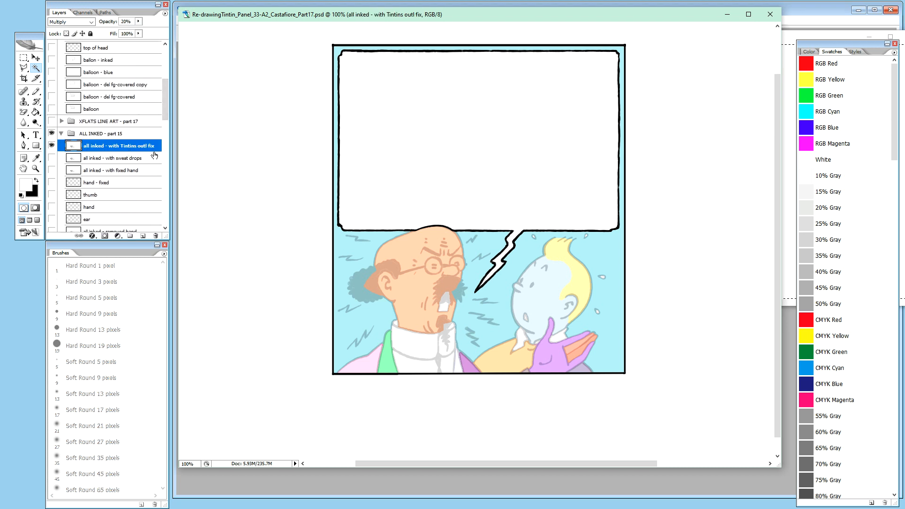
{"action": "key", "text": "0"}
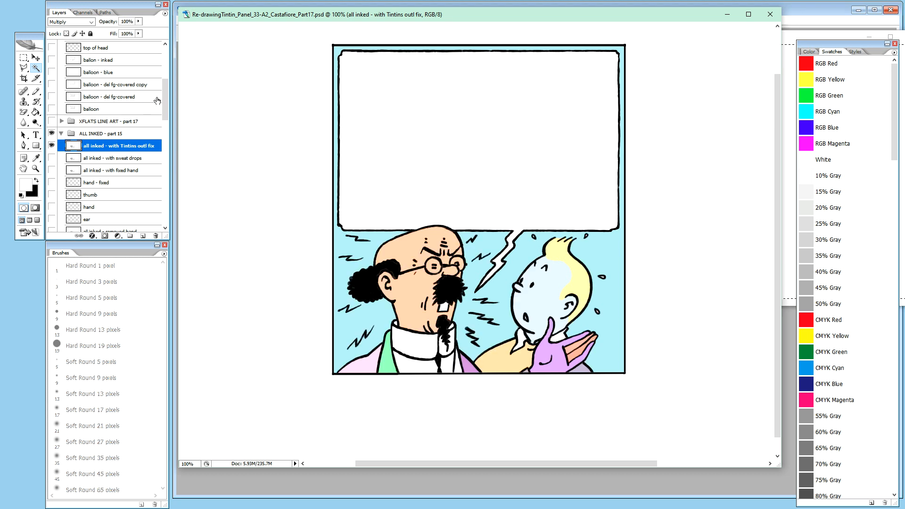
On the colors layer, sample Calculus's skin colour and fill Tintin's face and hand with it.
{"action": "left_click_drag", "start_coordinate": [164, 95], "coordinate": [157, 137]}
{"action": "left_click", "coordinate": [134, 142]}
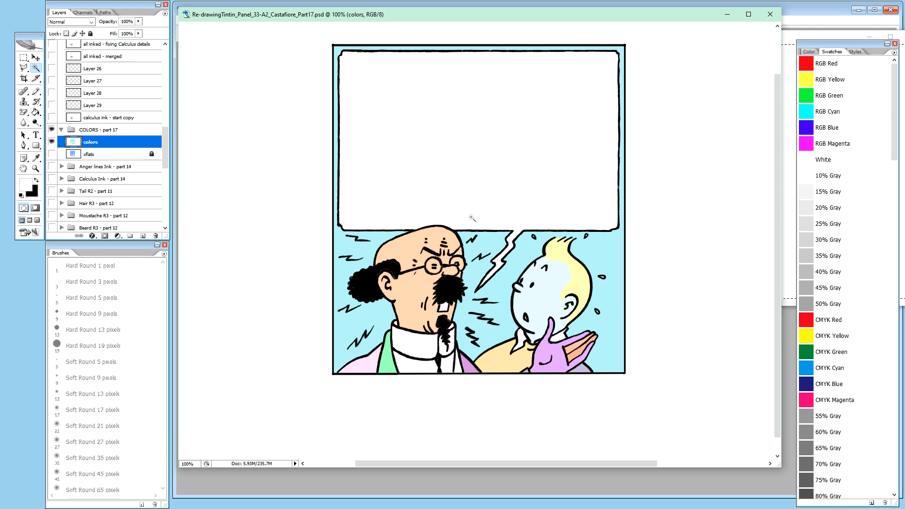
{"action": "key", "text": "i"}
{"action": "left_click", "coordinate": [38, 161]}
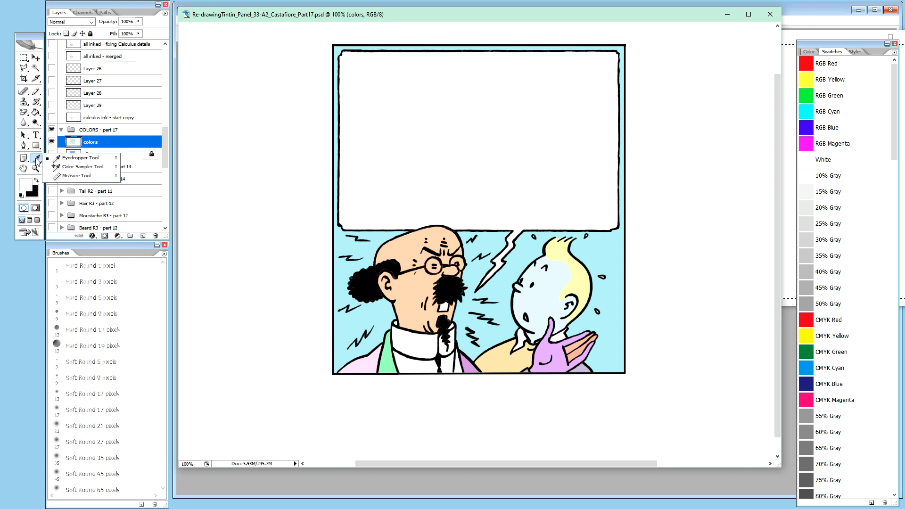
{"action": "left_click", "coordinate": [408, 248]}
{"action": "key", "text": "w"}
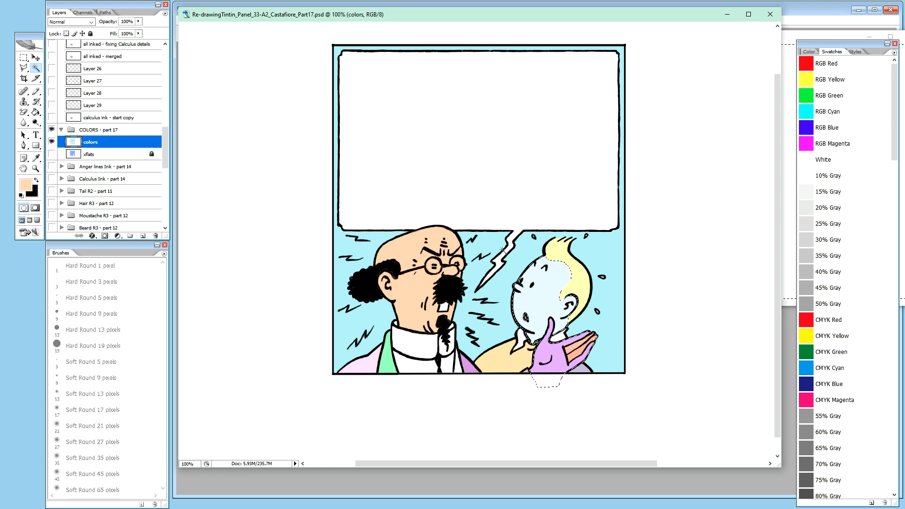
{"action": "key", "text": "g"}
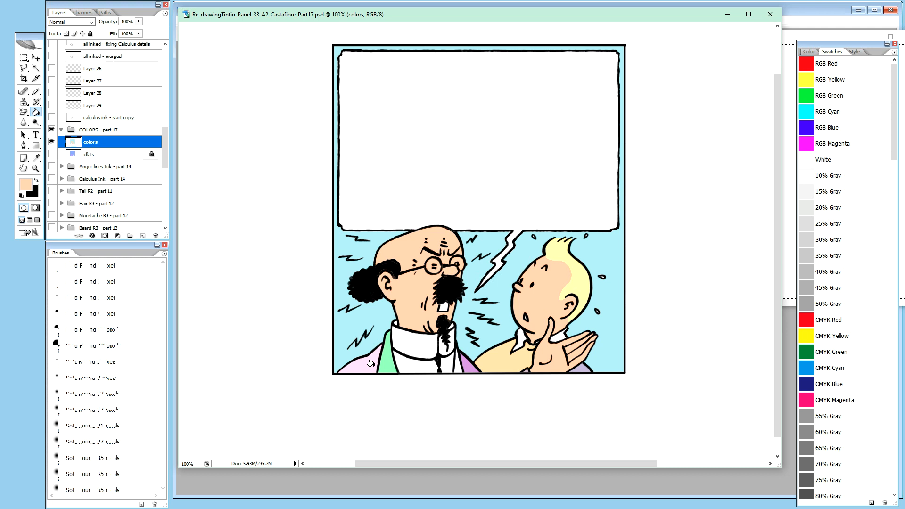
Select the front of Tintin's sweater and recolour it blue using Hue +155, Saturation +34 and Lightness -24.
{"action": "key", "text": "w"}
{"action": "left_click", "coordinate": [585, 368], "text": "shift"}
{"action": "key", "text": "ctrl+d"}
{"action": "key", "text": "ctrl+u"}
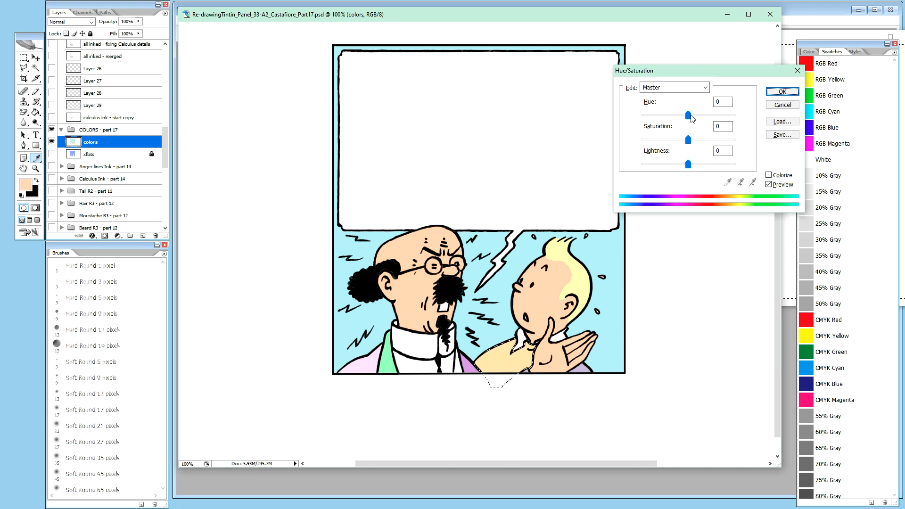
{"action": "left_click_drag", "start_coordinate": [688, 115], "coordinate": [731, 118]}
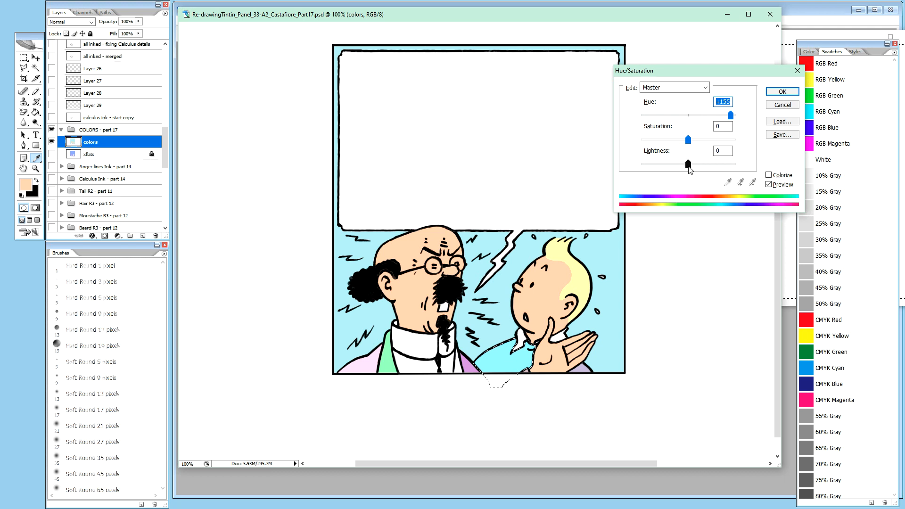
{"action": "left_click_drag", "start_coordinate": [688, 164], "coordinate": [682, 166]}
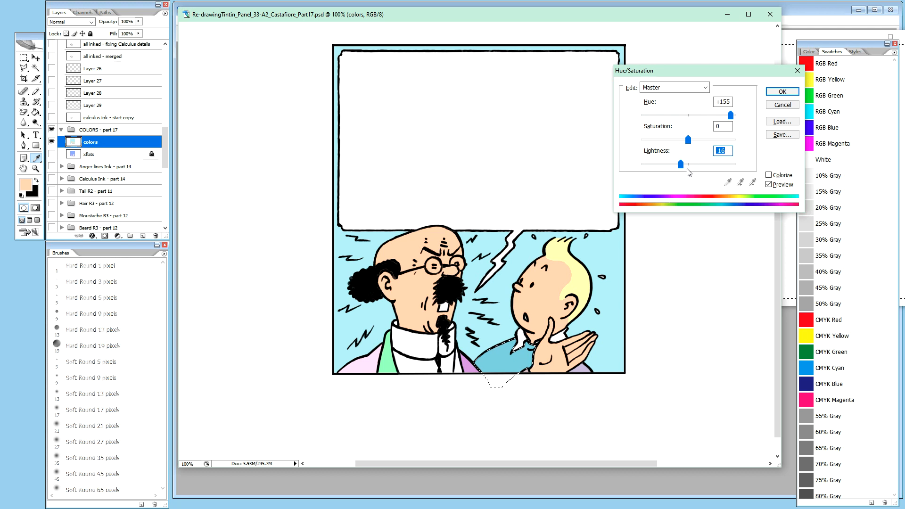
{"action": "left_click_drag", "start_coordinate": [682, 164], "coordinate": [679, 166]}
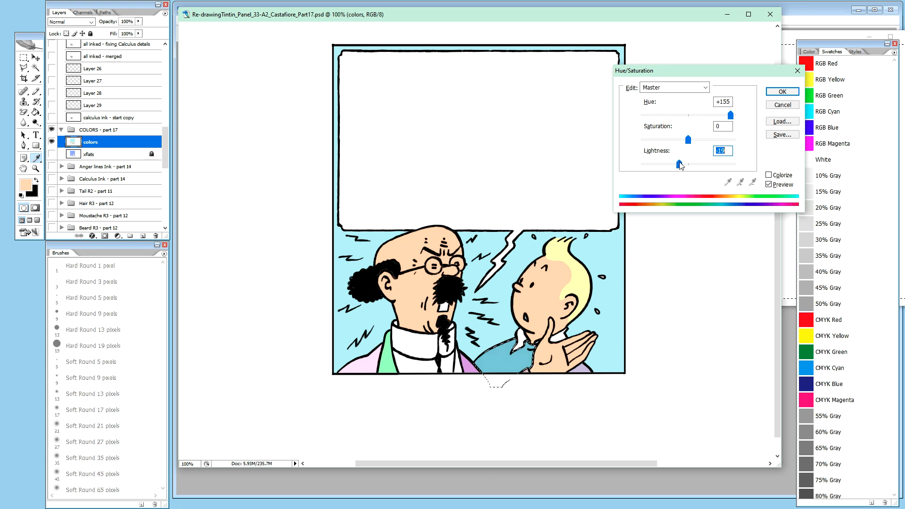
{"action": "left_click_drag", "start_coordinate": [688, 140], "coordinate": [706, 143]}
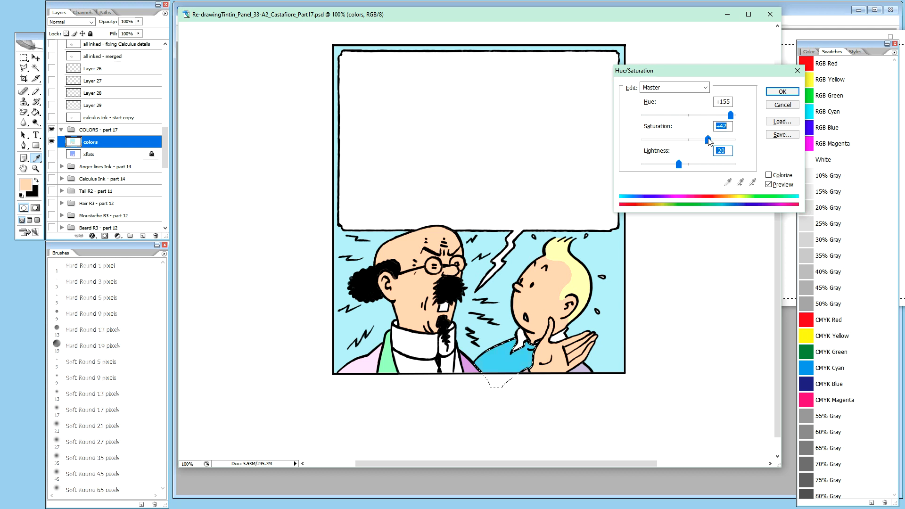
{"action": "left_click_drag", "start_coordinate": [708, 141], "coordinate": [680, 167]}
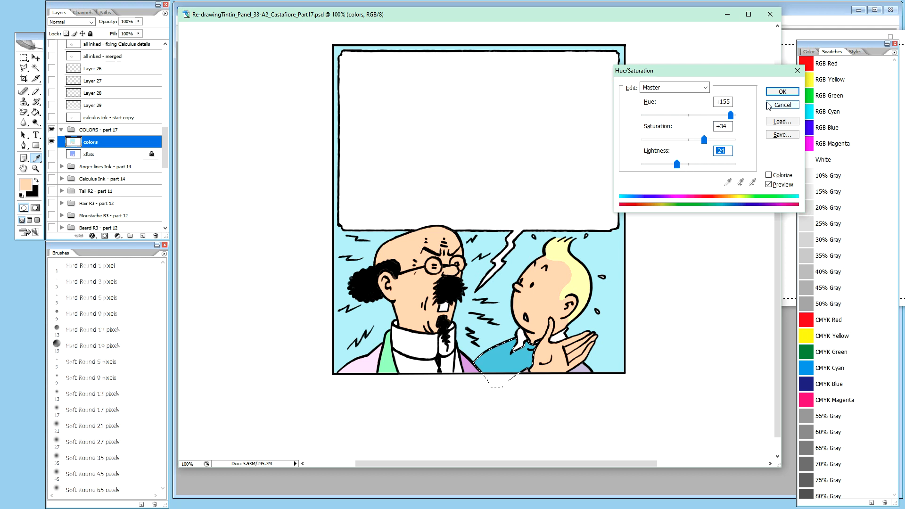
{"action": "left_click", "coordinate": [784, 93]}
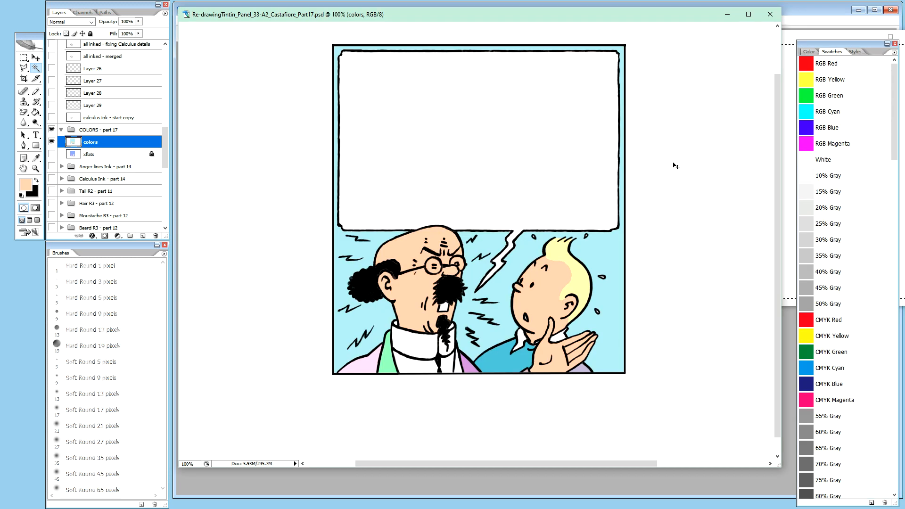
Sample the sweater's blue and fill the remaining sweater area behind Tintin's hand with it.
{"action": "key", "text": "i"}
{"action": "left_click", "coordinate": [520, 366]}
{"action": "key", "text": "w"}
{"action": "key", "text": "g"}
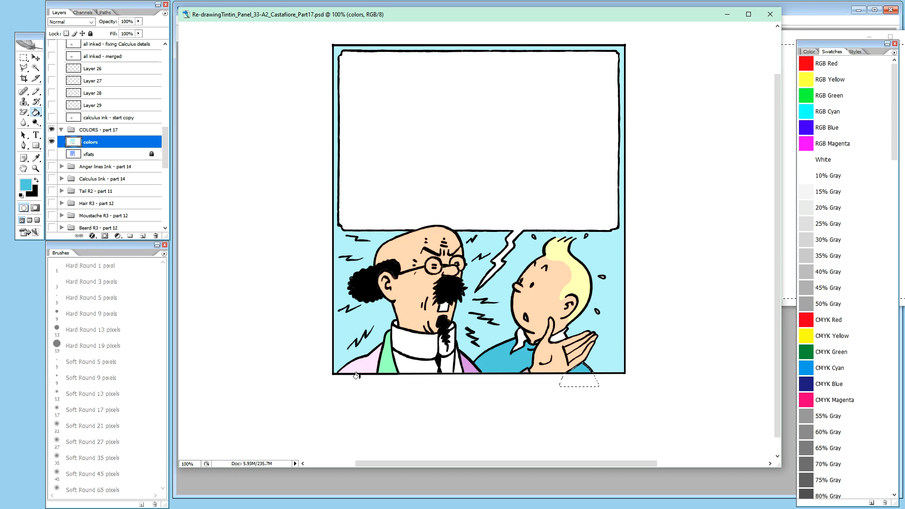
Select the pink shoulder of Calculus's coat and colorize it green with Hue 122, Saturation 100 and Lightness -24.
{"action": "key", "text": "w"}
{"action": "left_click", "coordinate": [370, 370]}
{"action": "key", "text": "ctrl+u"}
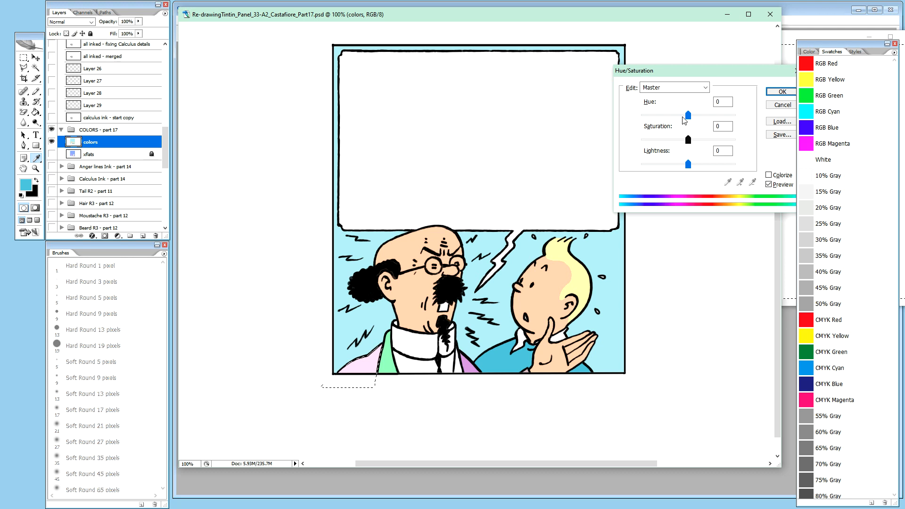
{"action": "left_click_drag", "start_coordinate": [687, 115], "coordinate": [750, 121]}
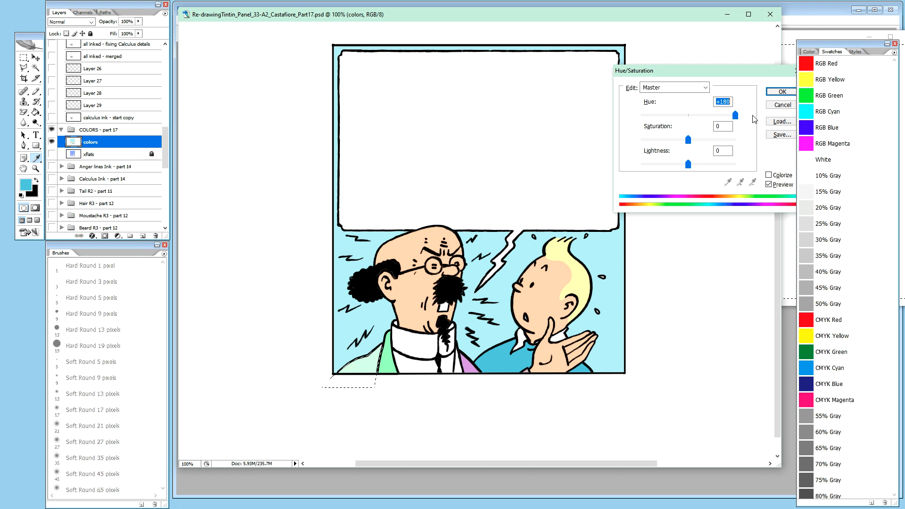
{"action": "left_click", "coordinate": [771, 175]}
{"action": "left_click_drag", "start_coordinate": [691, 117], "coordinate": [748, 144]}
{"action": "mouse_move", "coordinate": [674, 118]}
{"action": "left_mouse_down"}
{"action": "mouse_move", "coordinate": [691, 118]}
{"action": "mouse_move", "coordinate": [674, 117]}
{"action": "left_mouse_up"}
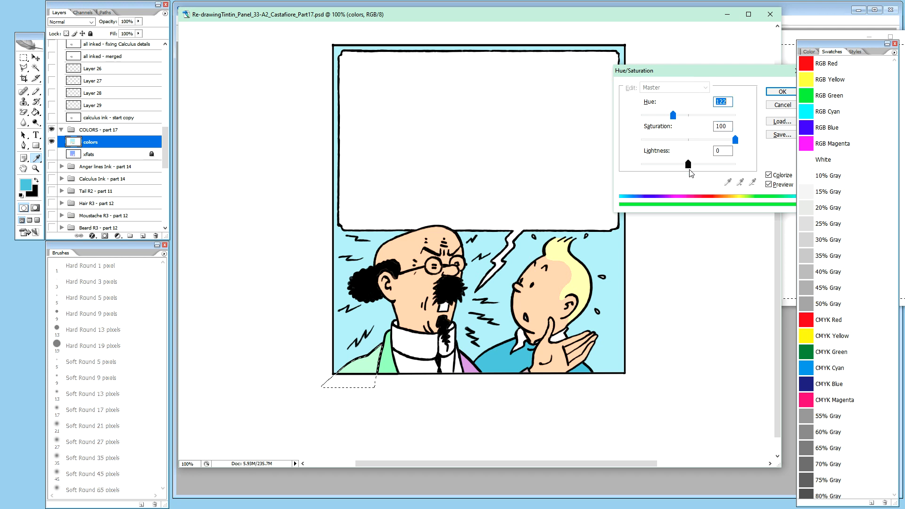
{"action": "left_click_drag", "start_coordinate": [688, 168], "coordinate": [677, 169]}
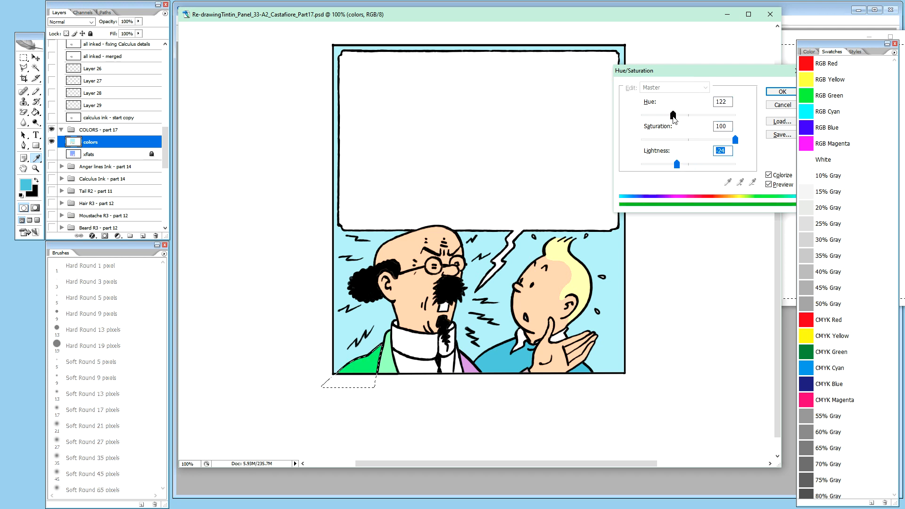
Try a more muted green on Calculus's coat shoulder with Hue 99, Saturation 41 and Lightness -29.
{"action": "mouse_move", "coordinate": [671, 119]}
{"action": "left_mouse_down"}
{"action": "mouse_move", "coordinate": [681, 118]}
{"action": "mouse_move", "coordinate": [656, 120]}
{"action": "mouse_move", "coordinate": [692, 117]}
{"action": "mouse_move", "coordinate": [659, 119]}
{"action": "mouse_move", "coordinate": [673, 117]}
{"action": "left_mouse_up"}
{"action": "left_click_drag", "start_coordinate": [734, 139], "coordinate": [701, 145]}
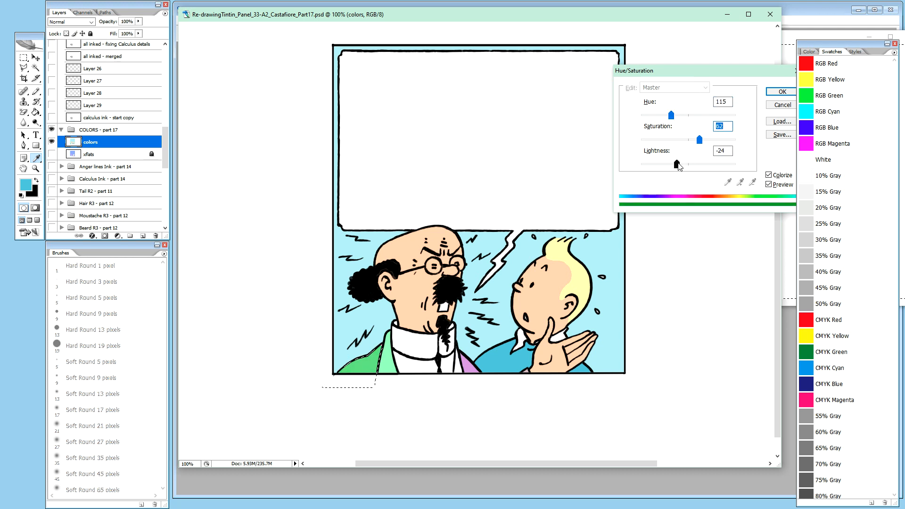
{"action": "left_click_drag", "start_coordinate": [672, 117], "coordinate": [681, 117]}
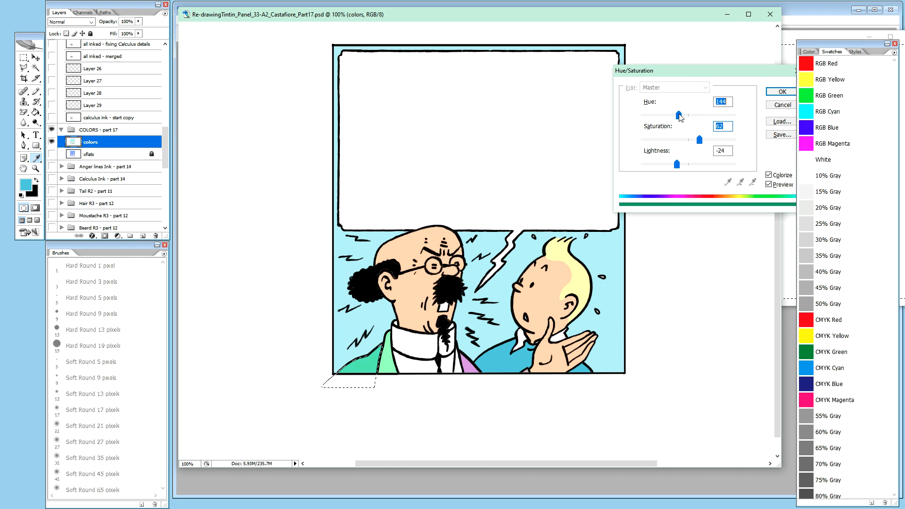
{"action": "left_click_drag", "start_coordinate": [680, 117], "coordinate": [668, 117]}
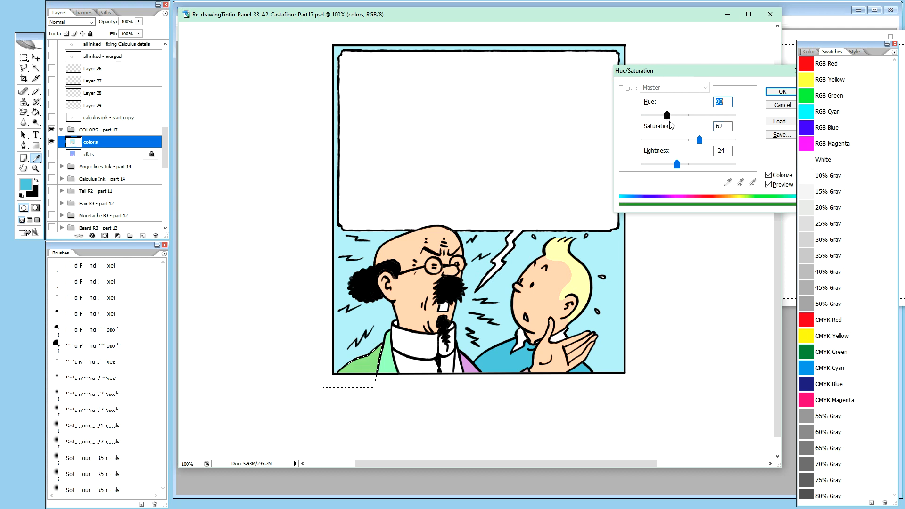
{"action": "left_click_drag", "start_coordinate": [677, 165], "coordinate": [671, 171]}
{"action": "left_click_drag", "start_coordinate": [699, 140], "coordinate": [669, 172]}
{"action": "left_click_drag", "start_coordinate": [691, 140], "coordinate": [676, 167]}
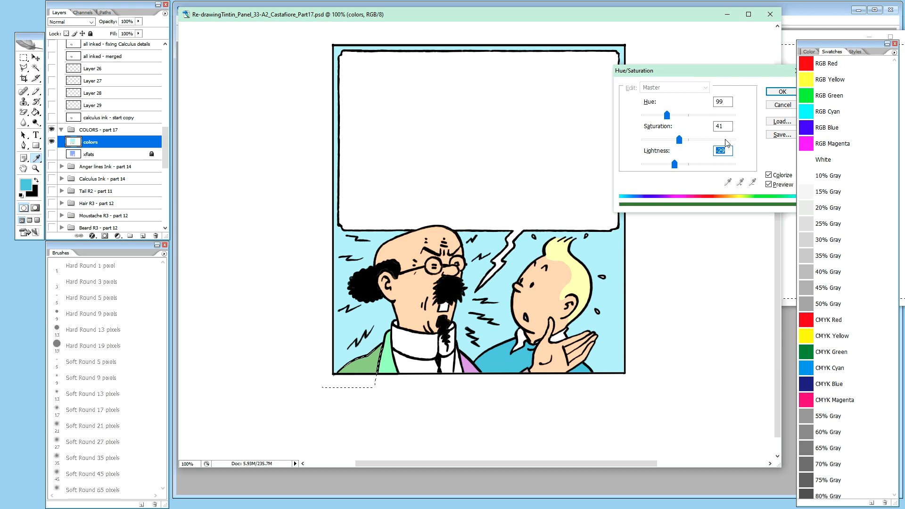
Turn the coat shoulder olive green with Hue 81, Saturation 25 and Lightness -37, and apply the adjustment.
{"action": "left_click_drag", "start_coordinate": [667, 115], "coordinate": [663, 118]}
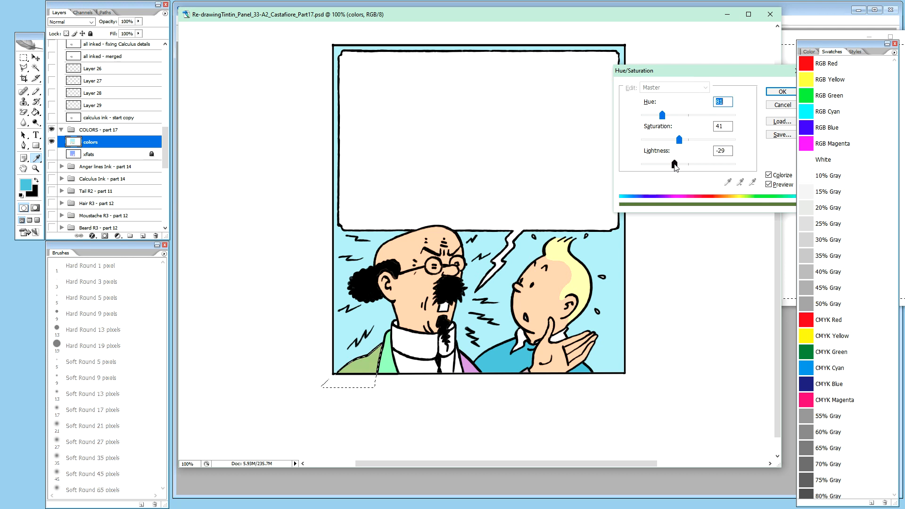
{"action": "left_click_drag", "start_coordinate": [674, 164], "coordinate": [671, 164]}
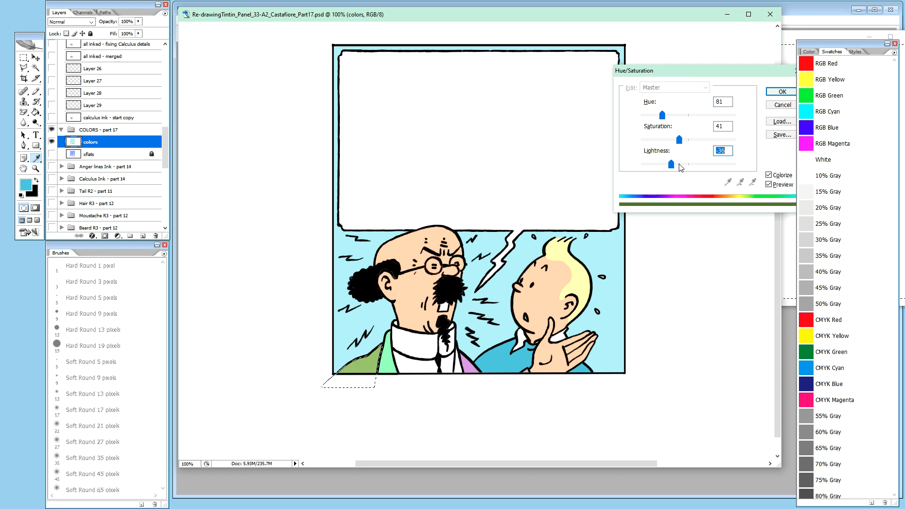
{"action": "left_click_drag", "start_coordinate": [671, 164], "coordinate": [668, 164]}
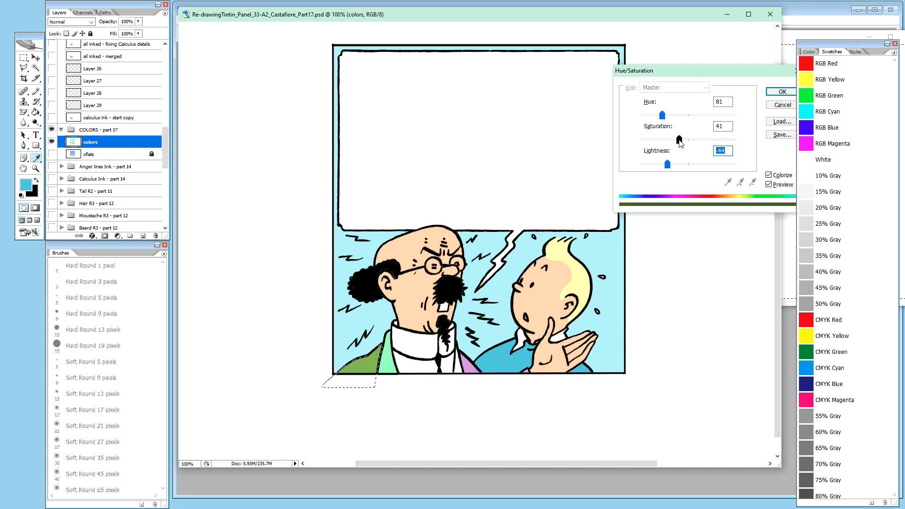
{"action": "left_click_drag", "start_coordinate": [679, 142], "coordinate": [666, 144]}
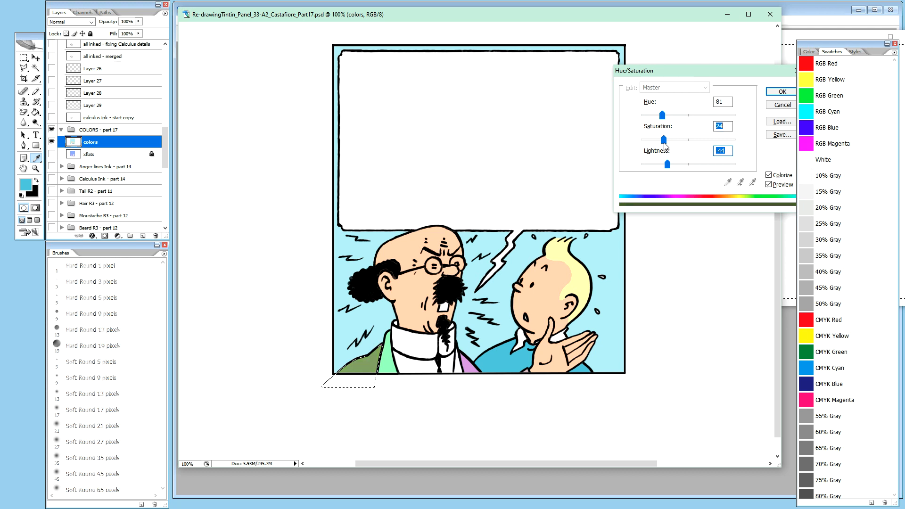
{"action": "left_click", "coordinate": [674, 165]}
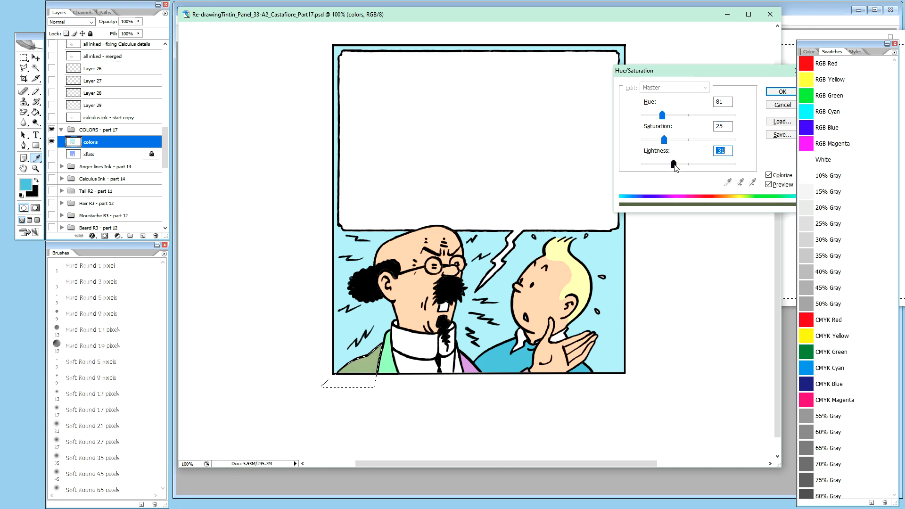
{"action": "left_click_drag", "start_coordinate": [675, 165], "coordinate": [676, 167]}
{"action": "left_click_drag", "start_coordinate": [674, 165], "coordinate": [671, 165]}
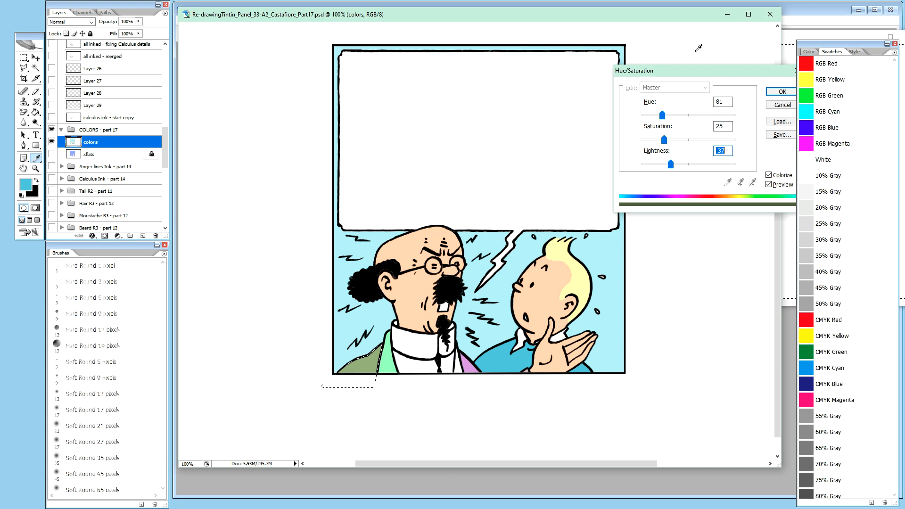
{"action": "left_click", "coordinate": [781, 93]}
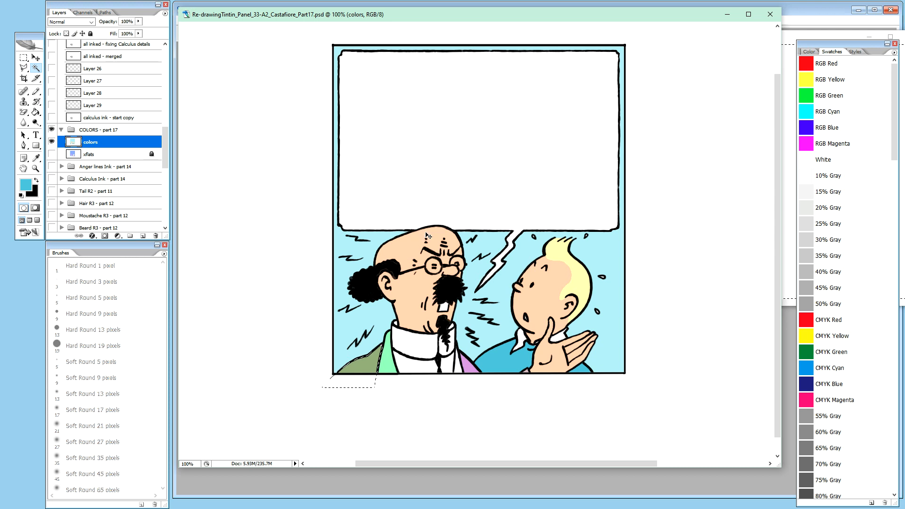
Sample the coat's olive green and fill Calculus's lapel and the other side of his coat with it.
{"action": "key", "text": "i"}
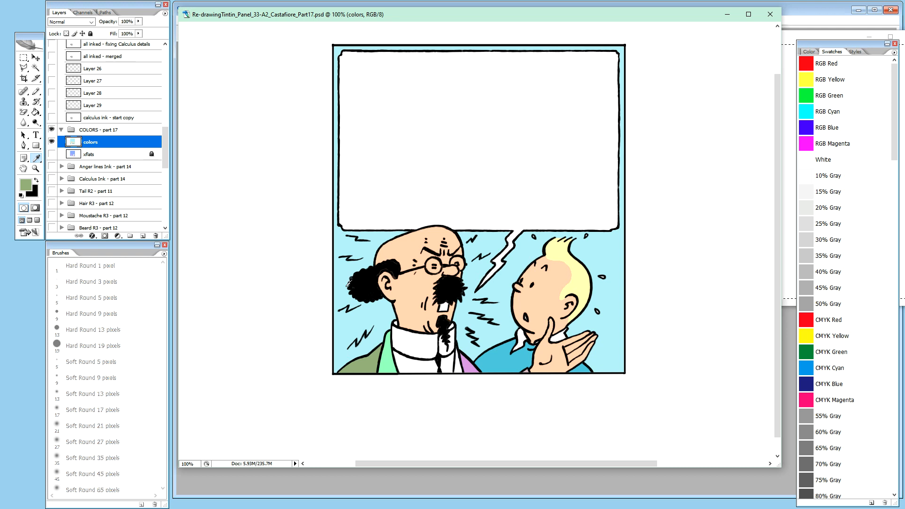
{"action": "key", "text": "w"}
{"action": "left_click", "coordinate": [460, 370], "text": "shift"}
{"action": "left_click", "coordinate": [474, 369], "text": "shift"}
{"action": "key", "text": "g"}
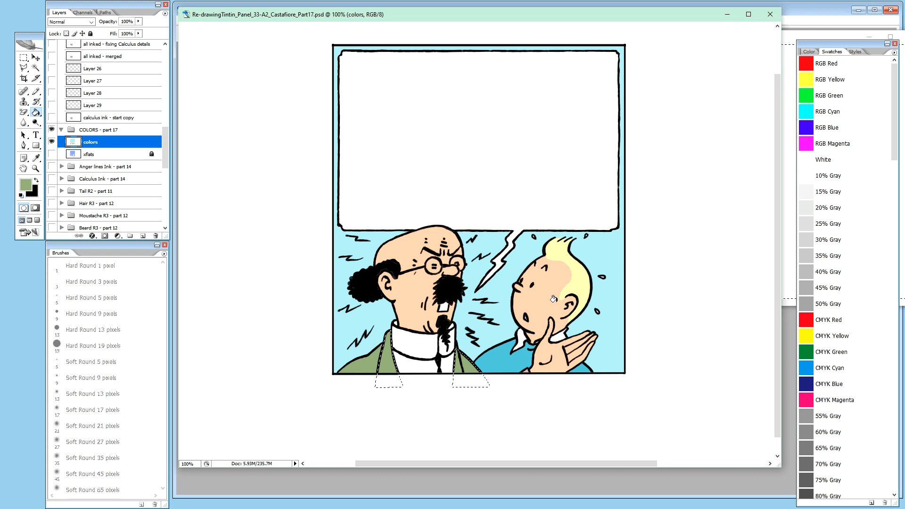
Select Tintin's hair and colorize it with Hue 45 and Saturation 100.
{"action": "key", "text": "w"}
{"action": "left_click", "coordinate": [577, 284]}
{"action": "key", "text": "ctrl+plus"}
{"action": "key", "text": "ctrl+plus"}
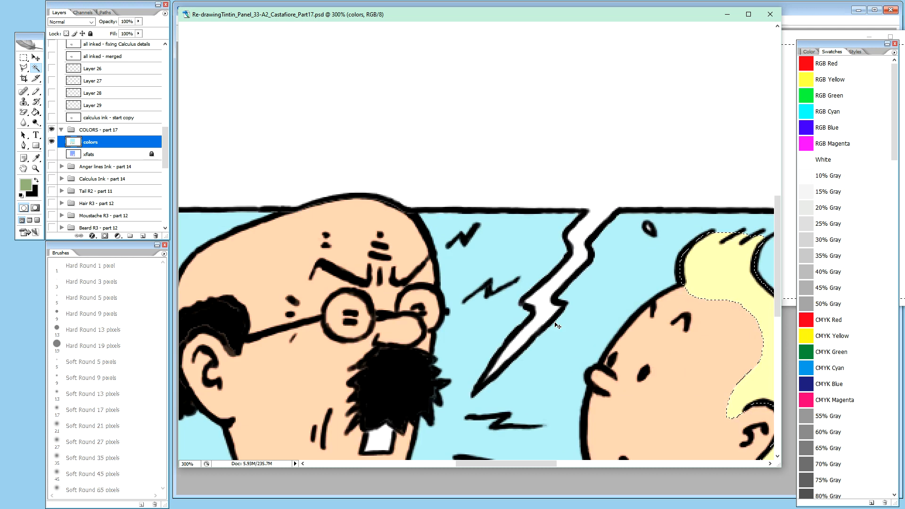
{"action": "key", "text": "space"}
{"action": "left_click_drag", "start_coordinate": [548, 272], "coordinate": [449, 232]}
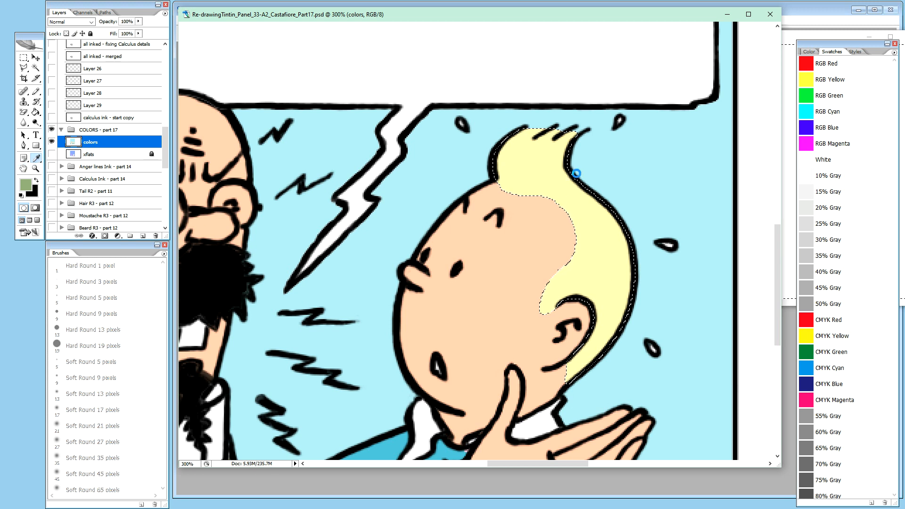
{"action": "key", "text": "ctrl+u"}
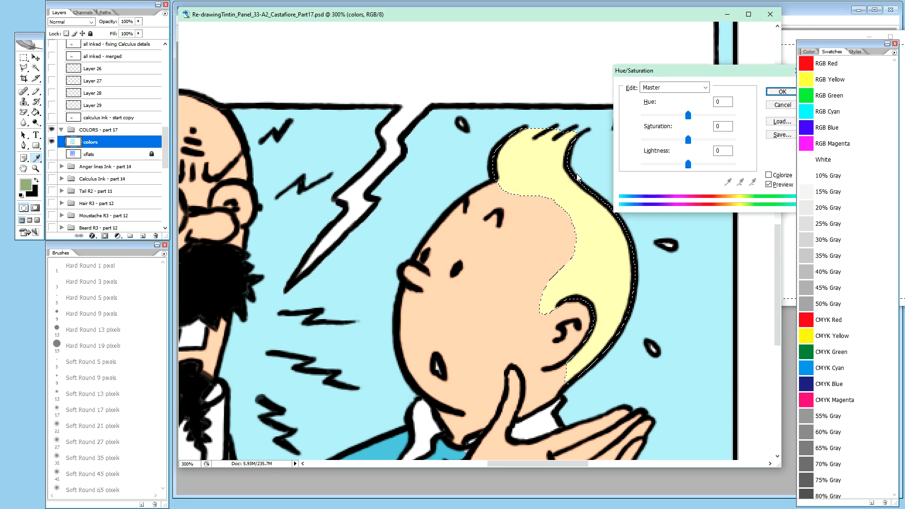
{"action": "left_click", "coordinate": [769, 175]}
{"action": "left_click_drag", "start_coordinate": [662, 115], "coordinate": [735, 140]}
{"action": "left_click", "coordinate": [665, 140]}
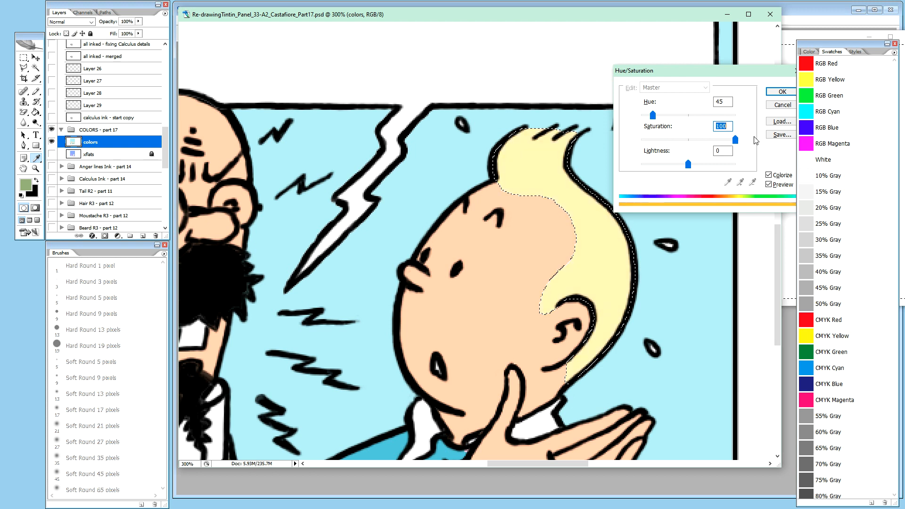
Turn Tintin's hair orange with Hue 20 and Lightness -12, and apply the adjustment.
{"action": "left_click_drag", "start_coordinate": [652, 115], "coordinate": [647, 117]}
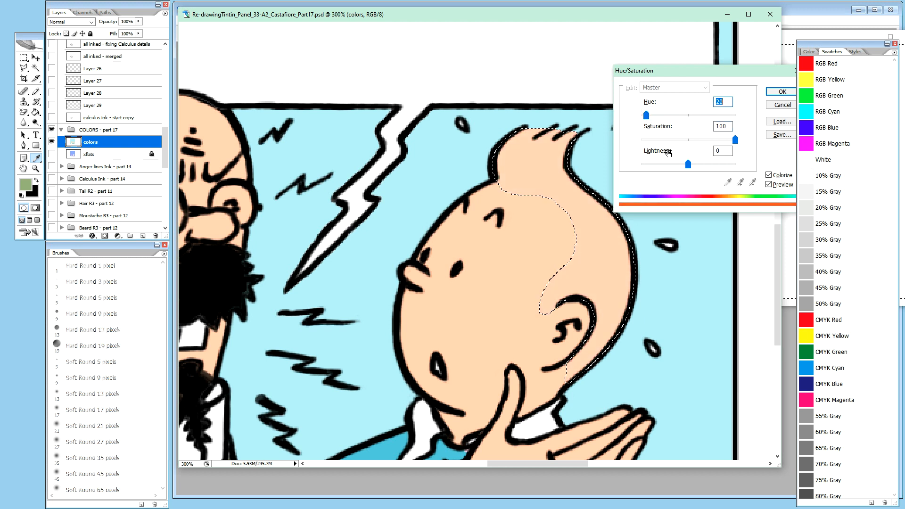
{"action": "left_click_drag", "start_coordinate": [688, 165], "coordinate": [686, 169]}
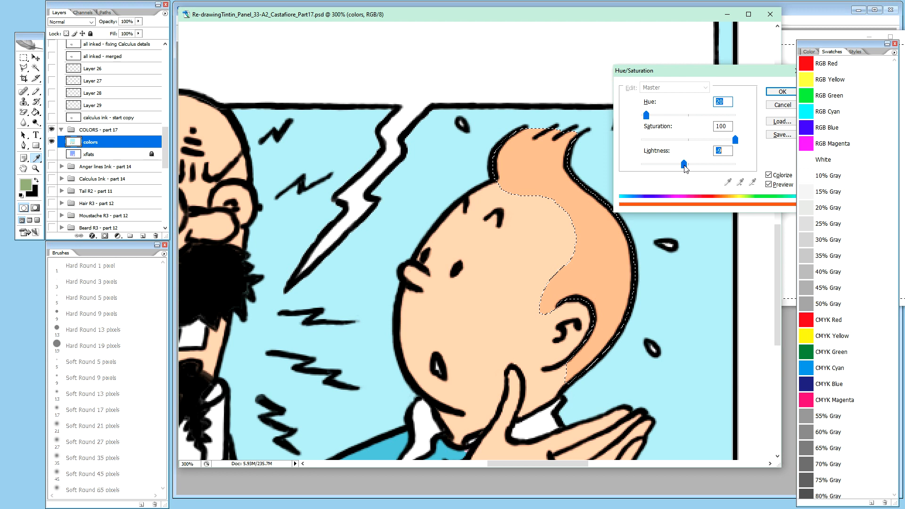
{"action": "left_click_drag", "start_coordinate": [685, 168], "coordinate": [683, 166]}
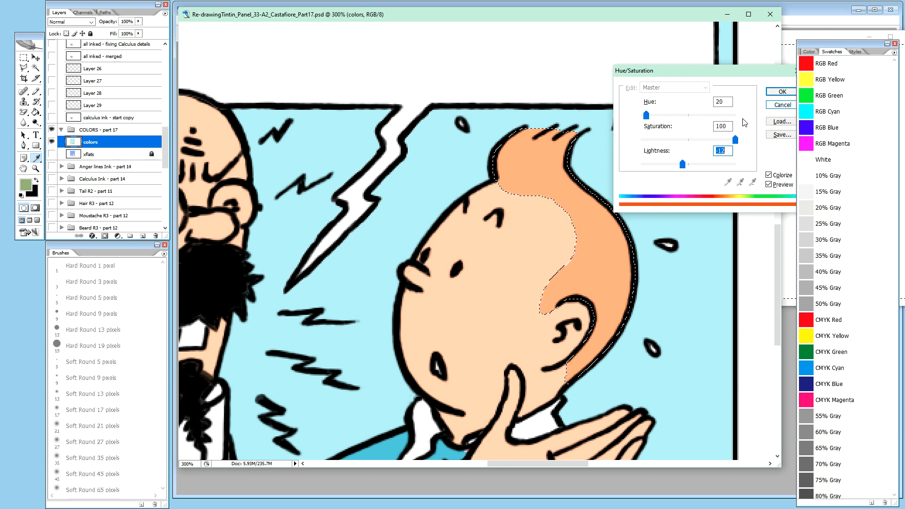
{"action": "left_click", "coordinate": [782, 91]}
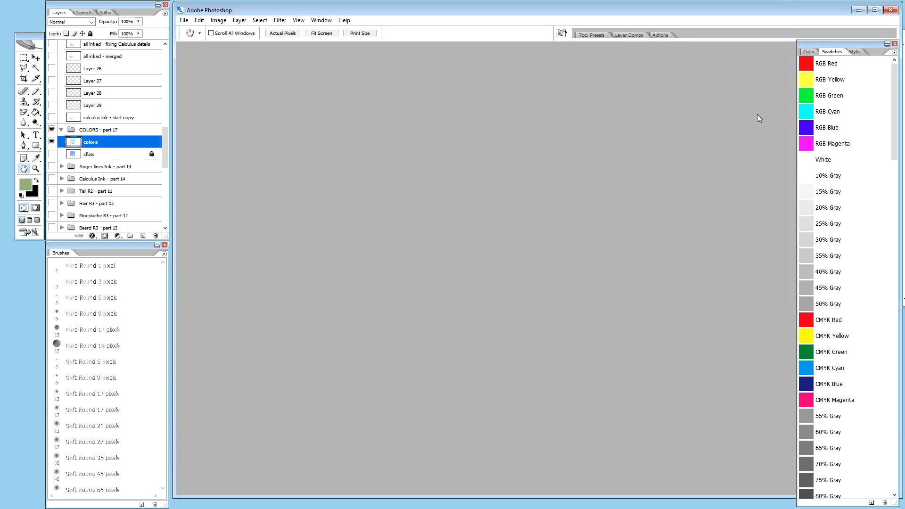
{"action": "key", "text": "ctrl+minus"}
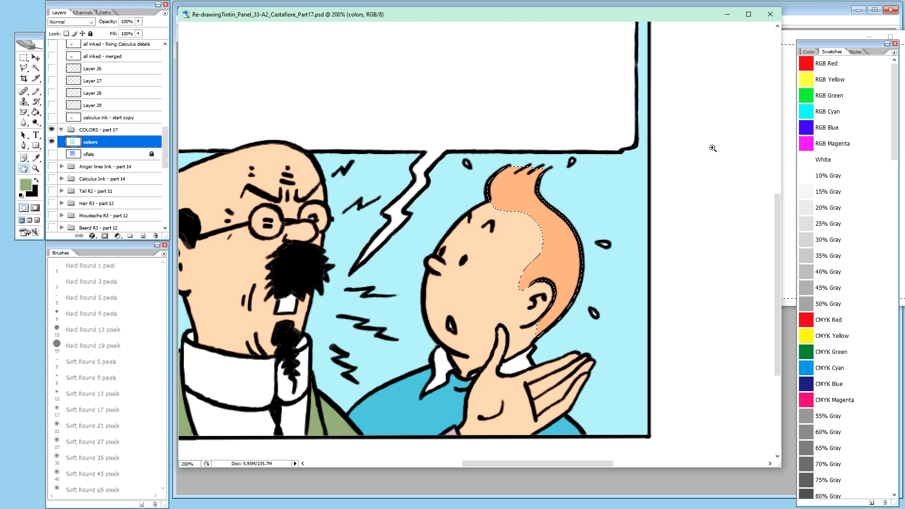
{"action": "key", "text": "ctrl+minus"}
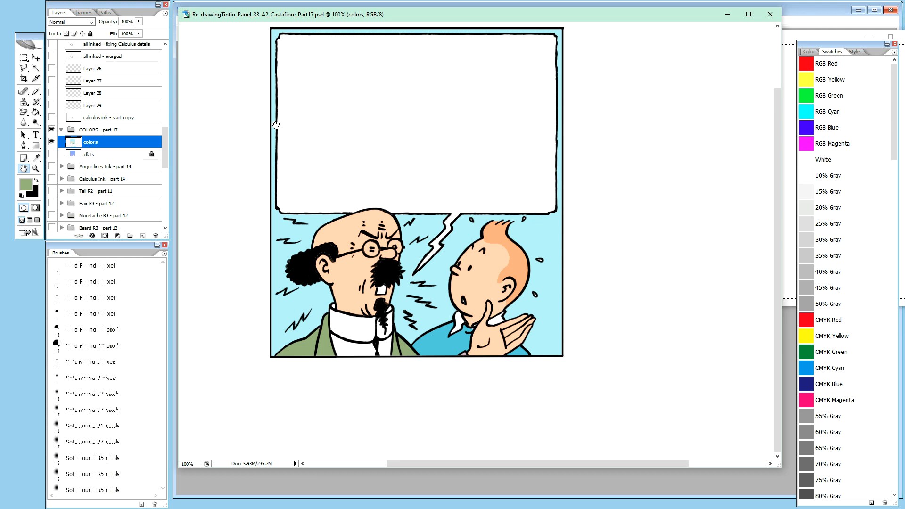
Select the light blue background, darken it with Lightness -4, apply the adjustment and clear the selection.
{"action": "key", "text": "w"}
{"action": "left_click", "coordinate": [435, 272]}
{"action": "key", "text": "ctrl+u"}
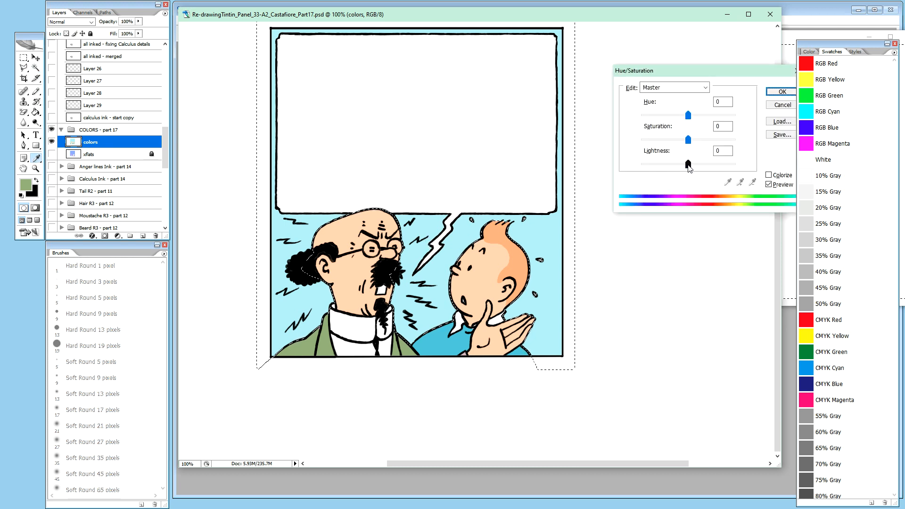
{"action": "left_click_drag", "start_coordinate": [688, 165], "coordinate": [687, 163]}
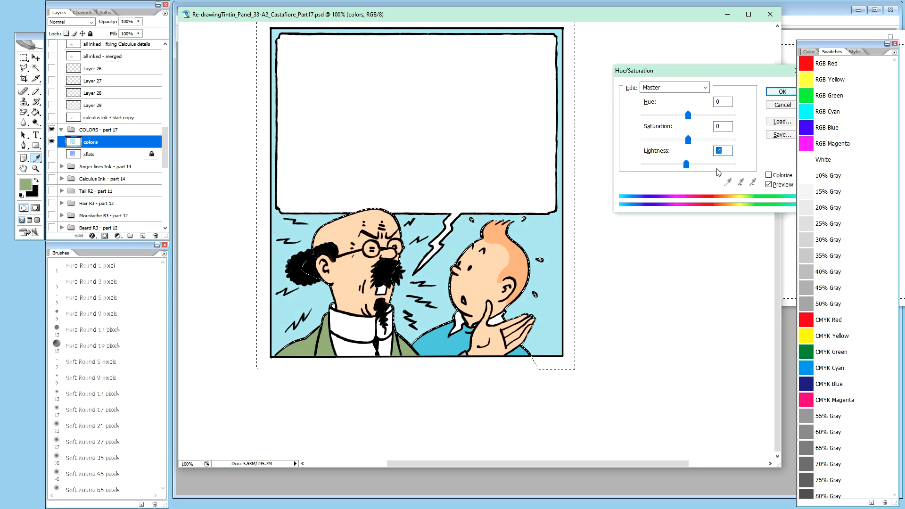
{"action": "left_click", "coordinate": [784, 93]}
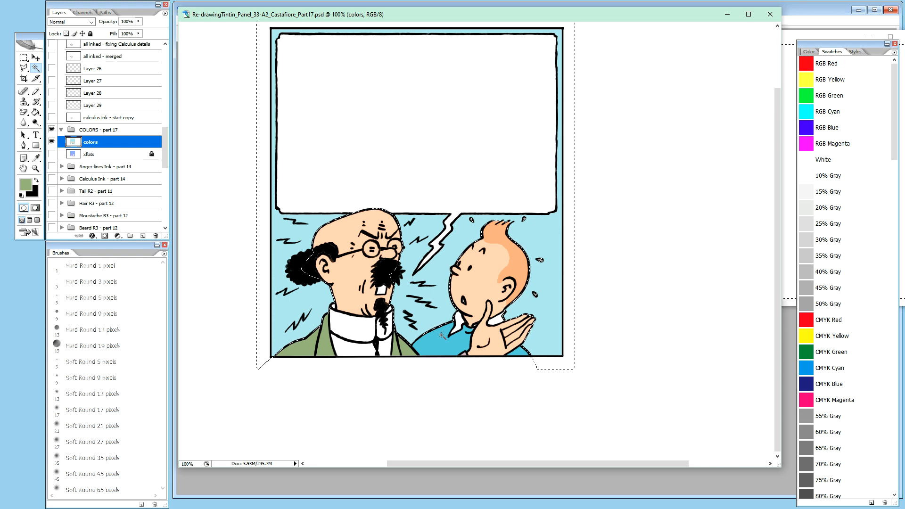
{"action": "key", "text": "ctrl+d"}
Duplicate the colors layer, hide the original and rename the copy colors 2.
{"action": "left_click", "coordinate": [309, 351]}
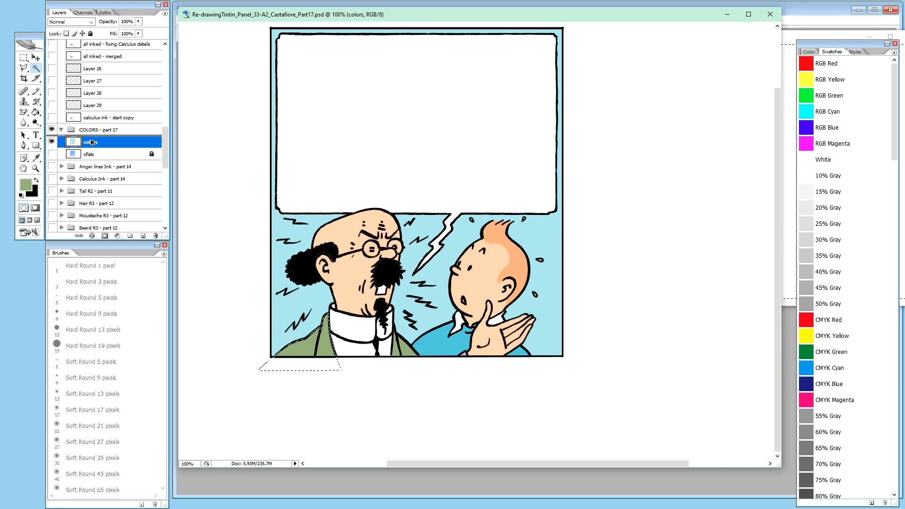
{"action": "key", "text": "ctrl+j"}
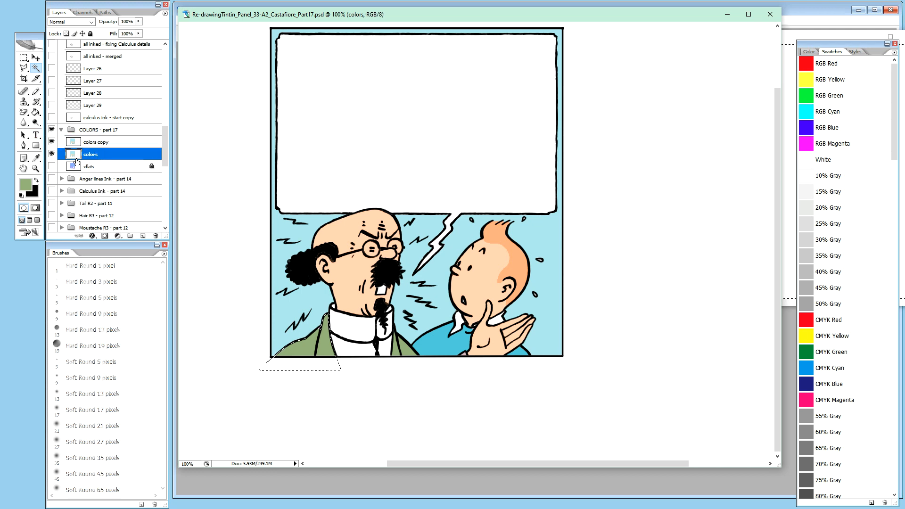
{"action": "left_click", "coordinate": [52, 154]}
{"action": "left_click", "coordinate": [103, 142]}
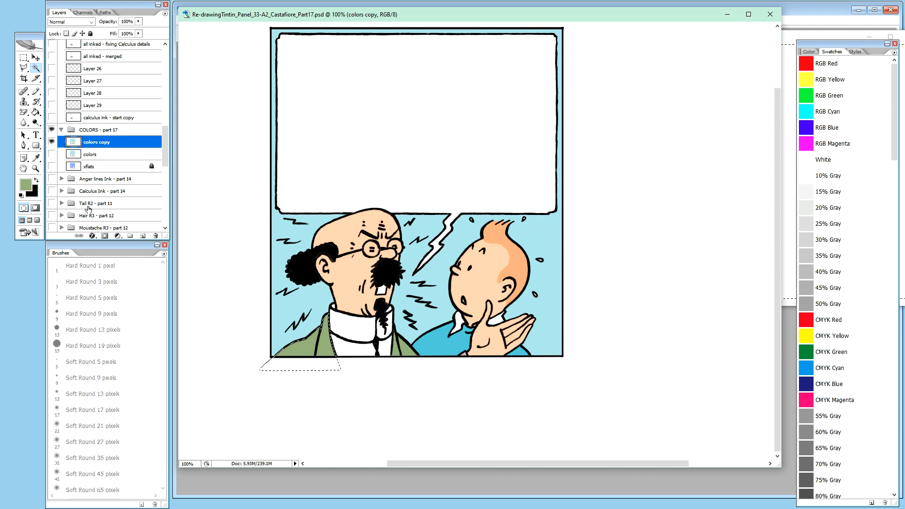
{"action": "double_click", "coordinate": [107, 142]}
{"action": "type", "text": "colors 2"}
{"action": "key", "text": "Return"}
Mute both sides of Calculus's coat with Saturation -25 and Lightness -6, apply the adjustment and clear the selection.
{"action": "key", "text": "ctrl+u"}
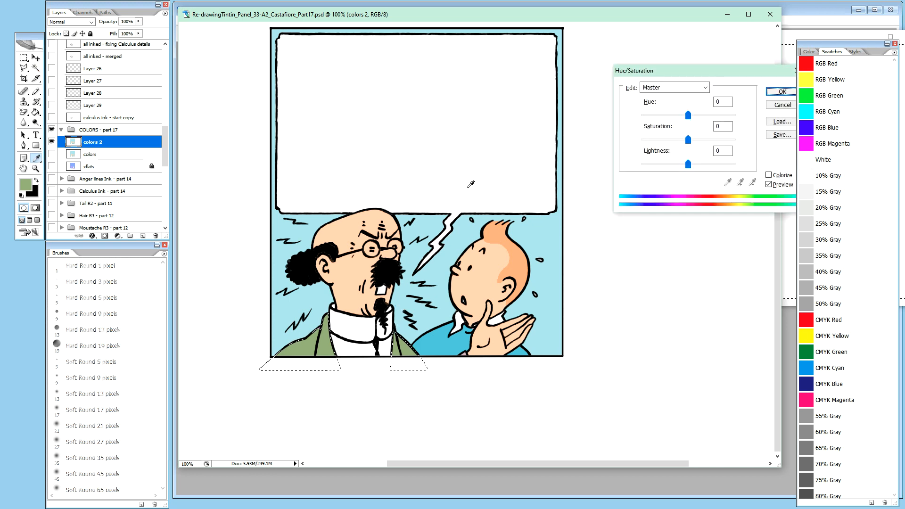
{"action": "left_click", "coordinate": [688, 165]}
{"action": "left_click_drag", "start_coordinate": [689, 167], "coordinate": [687, 164]}
{"action": "left_click_drag", "start_coordinate": [686, 164], "coordinate": [688, 164]}
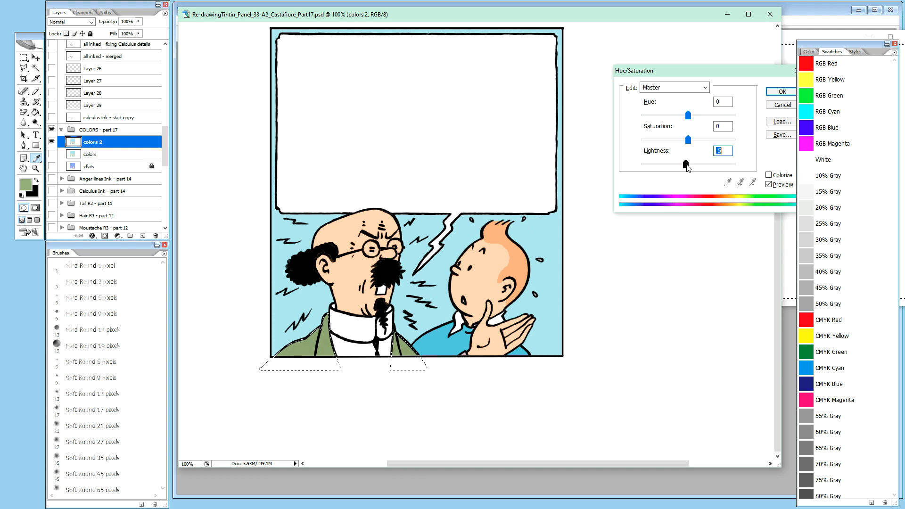
{"action": "left_click_drag", "start_coordinate": [686, 164], "coordinate": [684, 164]}
{"action": "left_click_drag", "start_coordinate": [688, 140], "coordinate": [687, 140]}
{"action": "left_click_drag", "start_coordinate": [685, 143], "coordinate": [676, 143]}
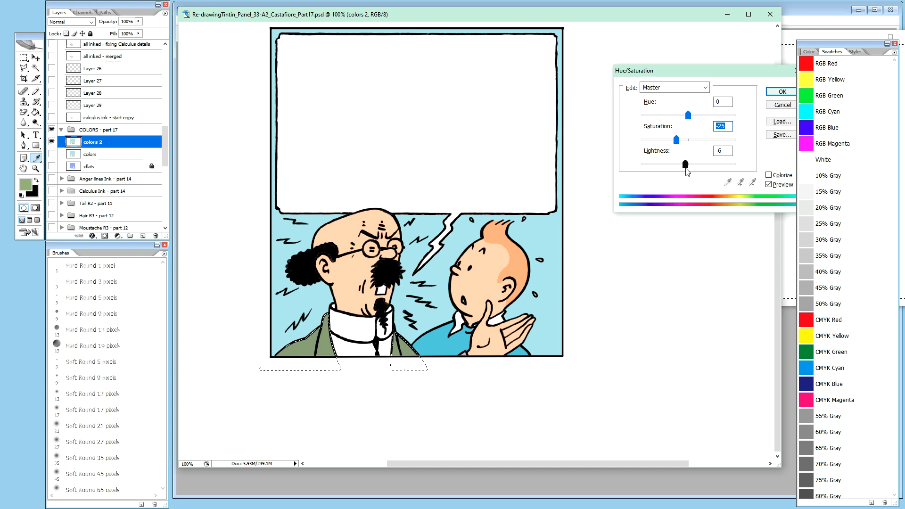
{"action": "left_click", "coordinate": [686, 168]}
{"action": "left_click", "coordinate": [783, 93]}
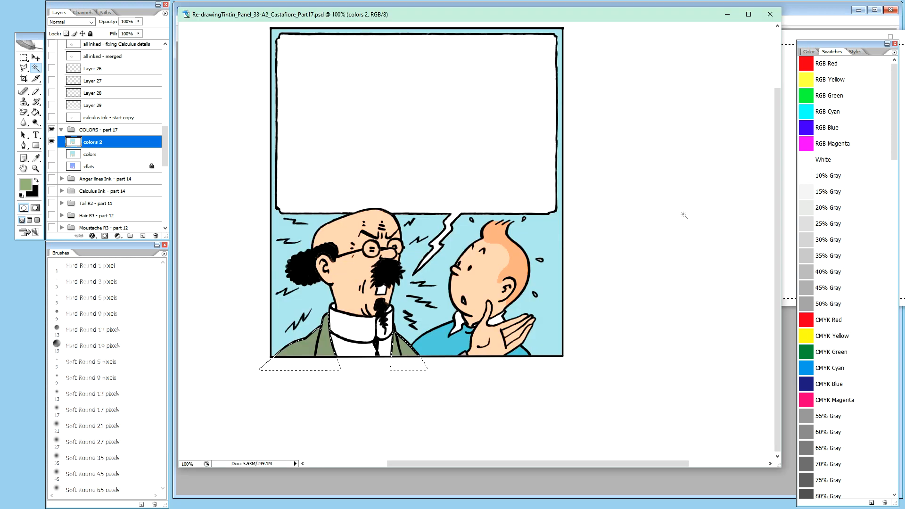
{"action": "key", "text": "ctrl+d"}
Compare the coat colour in the colors and colors 2 layers by switching their visibility.
{"action": "left_click", "coordinate": [52, 154]}
{"action": "left_click", "coordinate": [53, 142]}
{"action": "left_click", "coordinate": [52, 142]}
{"action": "left_click", "coordinate": [53, 154]}
{"action": "key", "text": "ctrl+Tab"}
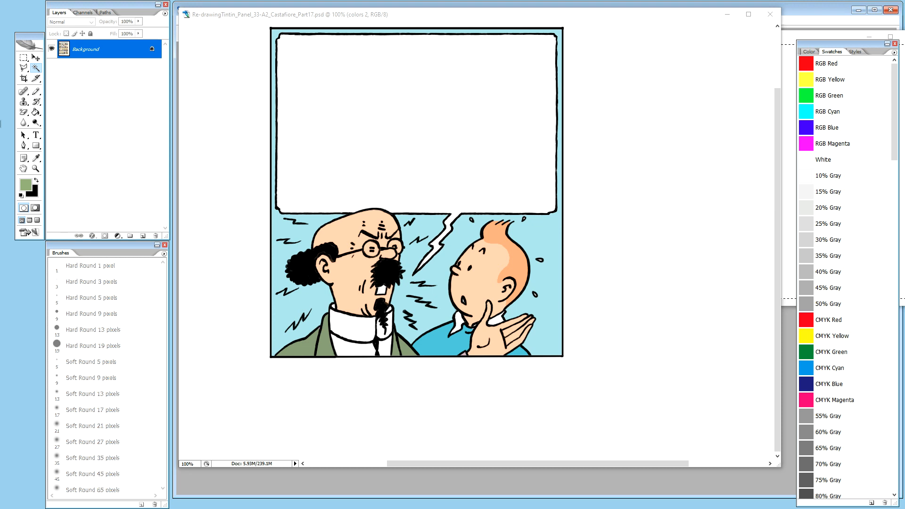
{"action": "key", "text": "h"}
{"action": "left_click", "coordinate": [489, 17]}
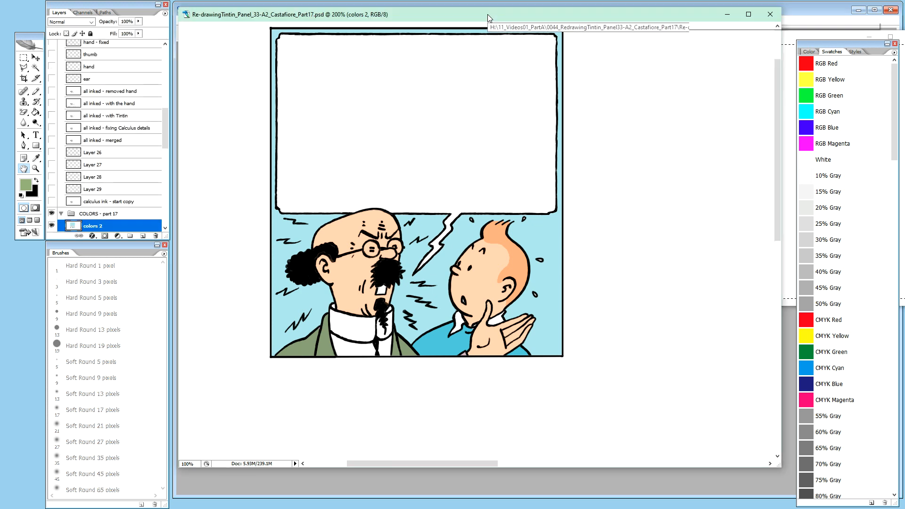
Duplicate the colors 2 layer, hide the original and rename the copy colors 3.
{"action": "key", "text": "ctrl+plus"}
{"action": "key", "text": "ctrl+plus"}
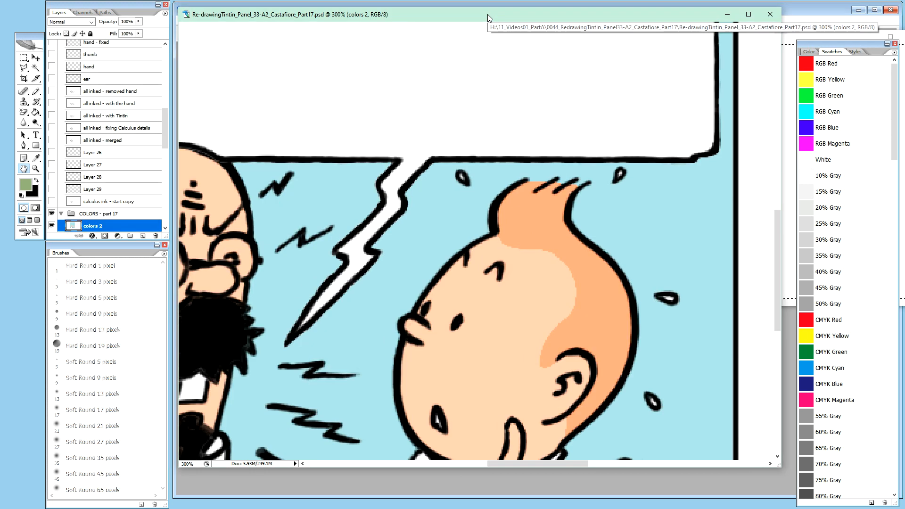
{"action": "left_click_drag", "start_coordinate": [776, 239], "coordinate": [774, 264]}
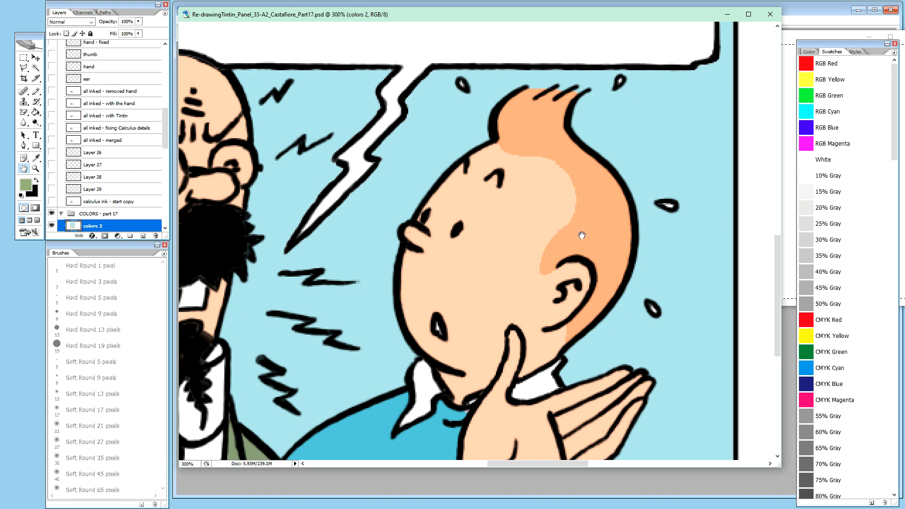
{"action": "key", "text": "b"}
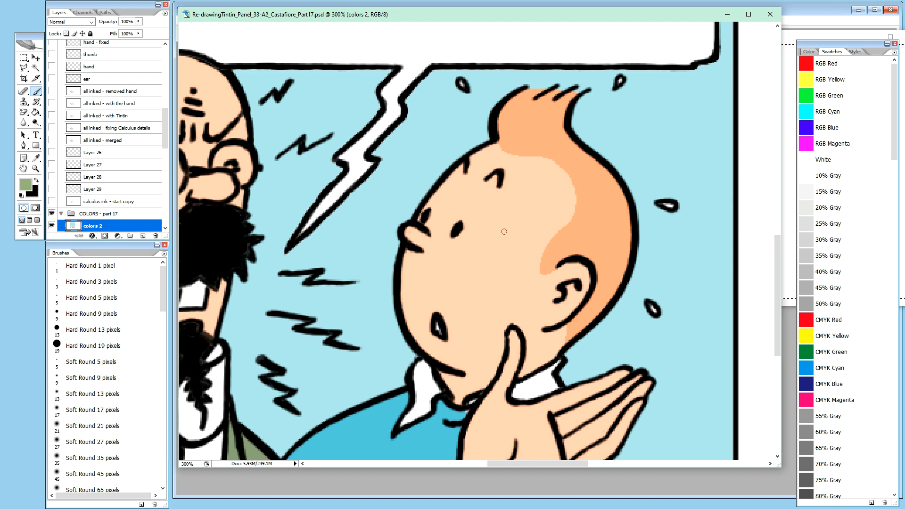
{"action": "left_click_drag", "start_coordinate": [165, 133], "coordinate": [166, 150]}
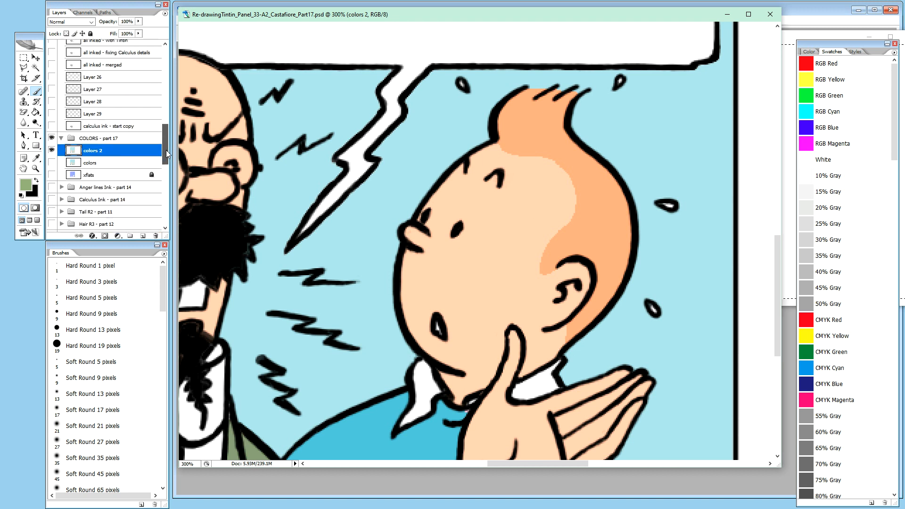
{"action": "left_click", "coordinate": [94, 163]}
{"action": "left_click", "coordinate": [95, 150]}
{"action": "key", "text": "ctrl+j"}
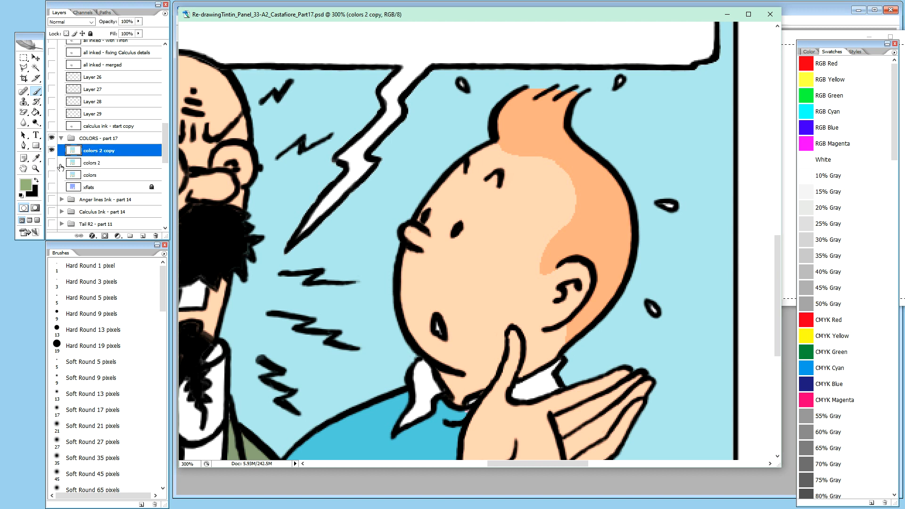
{"action": "double_click", "coordinate": [108, 150]}
{"action": "type", "text": "colors 3"}
{"action": "key", "text": "Return"}
Retouch the edge between Tintin's face and hair above the ear, painting with the sampled skin tone and hair orange.
{"action": "key", "text": "i"}
{"action": "left_click", "coordinate": [543, 194]}
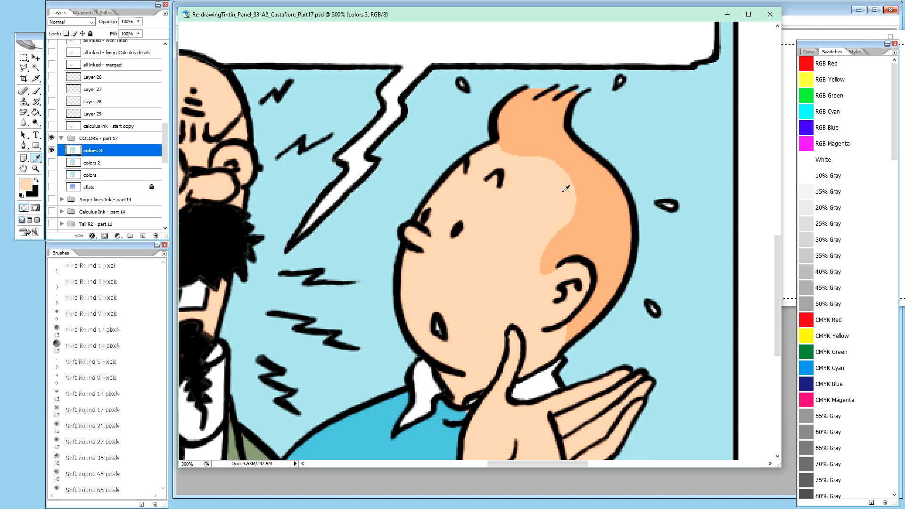
{"action": "left_click", "coordinate": [600, 220]}
{"action": "key", "text": "b"}
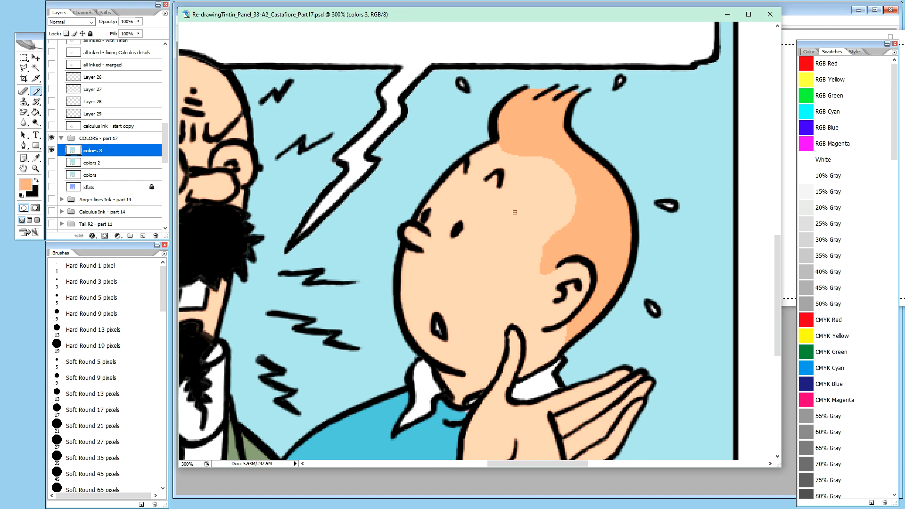
{"action": "key", "text": "i"}
{"action": "left_click", "coordinate": [532, 210]}
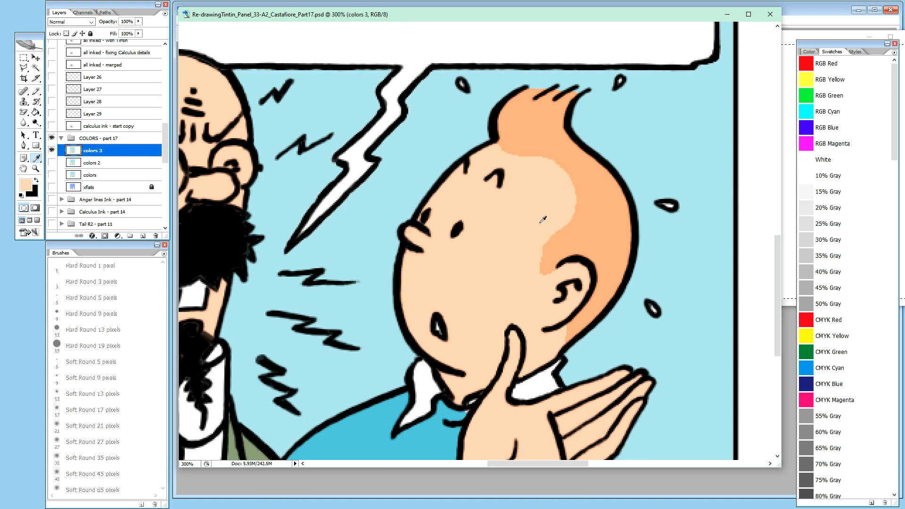
{"action": "key", "text": "b"}
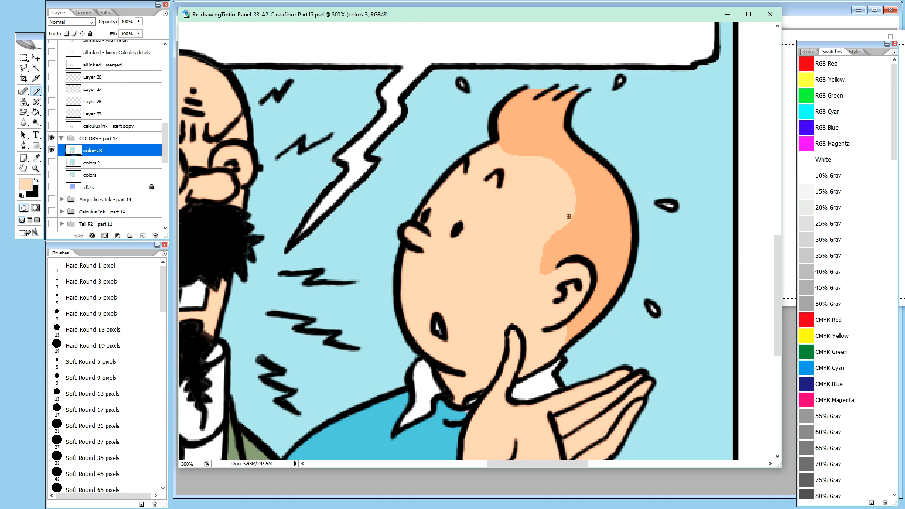
{"action": "left_click", "coordinate": [555, 237], "text": "alt"}
{"action": "left_click", "coordinate": [519, 227], "text": "alt"}
{"action": "left_click_drag", "start_coordinate": [541, 251], "coordinate": [543, 242]}
{"action": "left_click", "coordinate": [551, 148], "text": "alt"}
Compare Tintin's hairline in the colors 3 and colors 2 layers with the whole panel in view.
{"action": "key", "text": "ctrl+minus"}
{"action": "key", "text": "ctrl+minus"}
{"action": "key", "text": "ctrl+minus"}
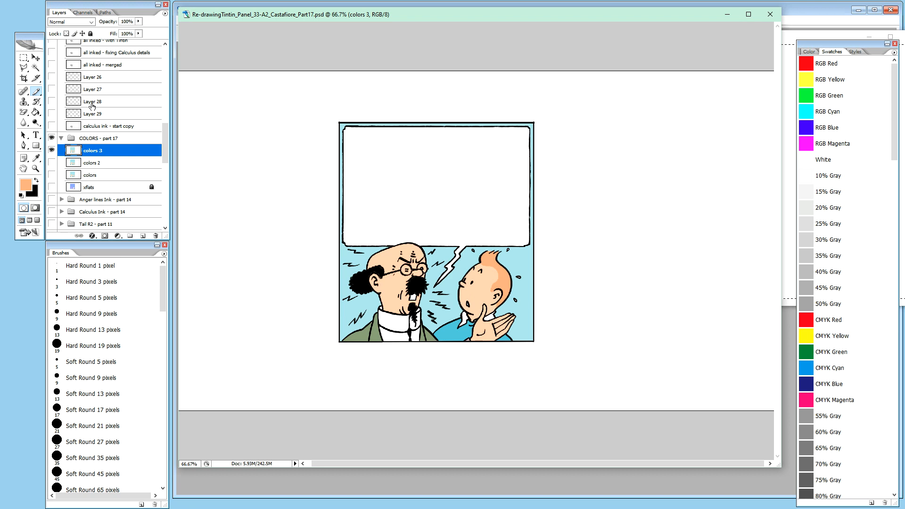
{"action": "left_click", "coordinate": [52, 163]}
{"action": "left_click", "coordinate": [52, 150]}
{"action": "left_click", "coordinate": [52, 150]}
{"action": "left_click", "coordinate": [51, 150]}
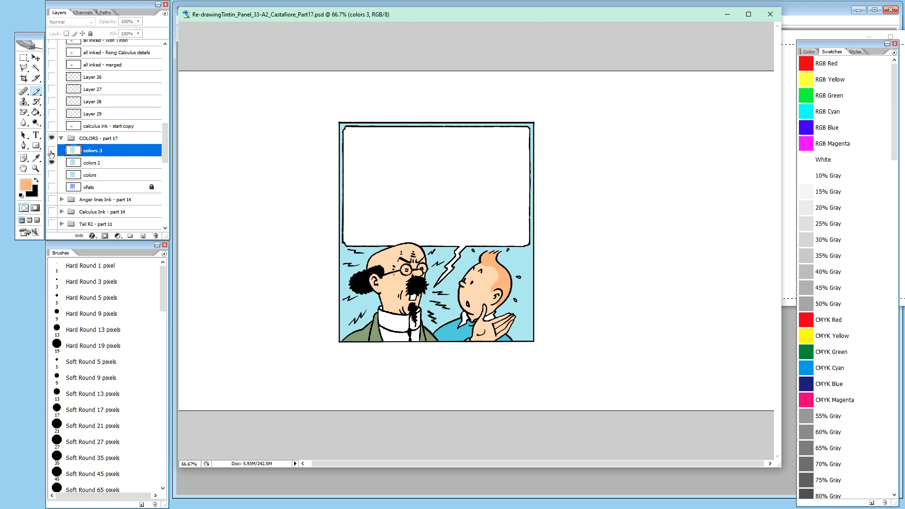
{"action": "left_click", "coordinate": [51, 151]}
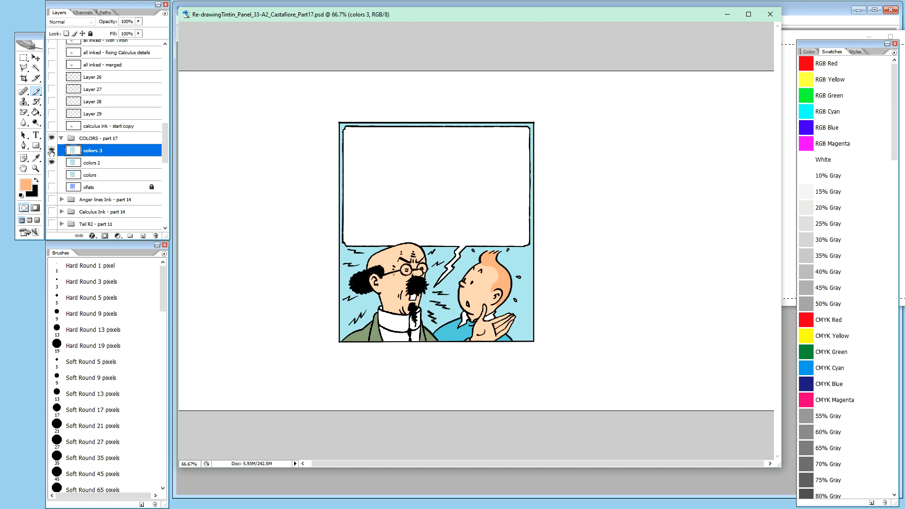
{"action": "left_click", "coordinate": [52, 152]}
Show the colors 3 layer again and compare Tintin's hairline with colors 2 close up.
{"action": "key", "text": "ctrl+plus"}
{"action": "key", "text": "ctrl+plus"}
{"action": "key", "text": "ctrl+plus"}
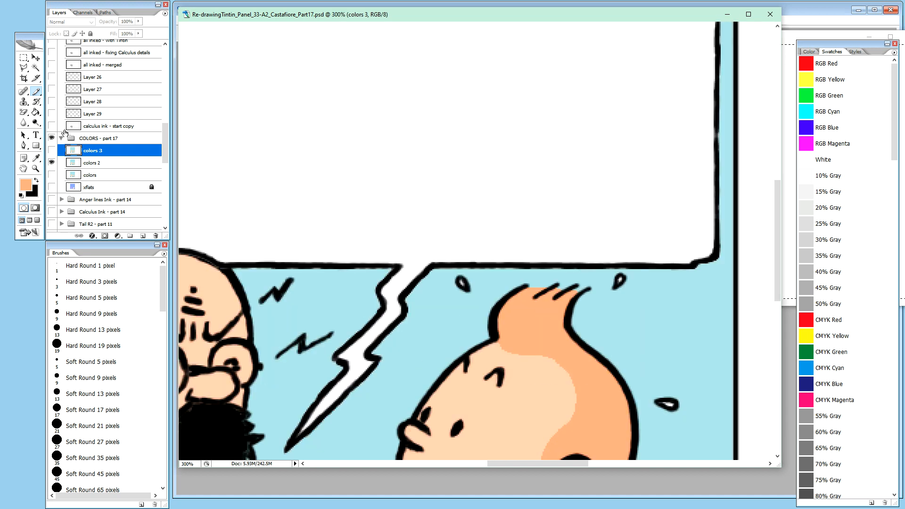
{"action": "key", "text": "h"}
{"action": "left_click_drag", "start_coordinate": [565, 288], "coordinate": [502, 108]}
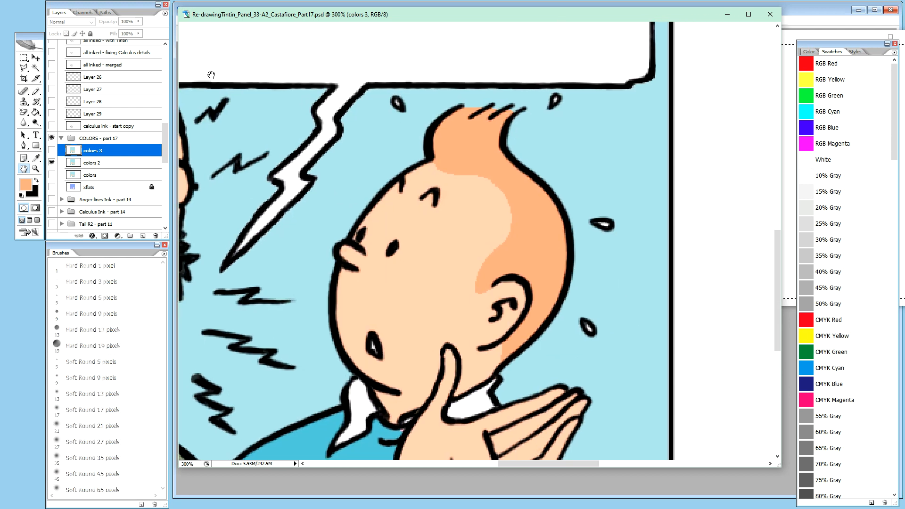
{"action": "left_click", "coordinate": [52, 150]}
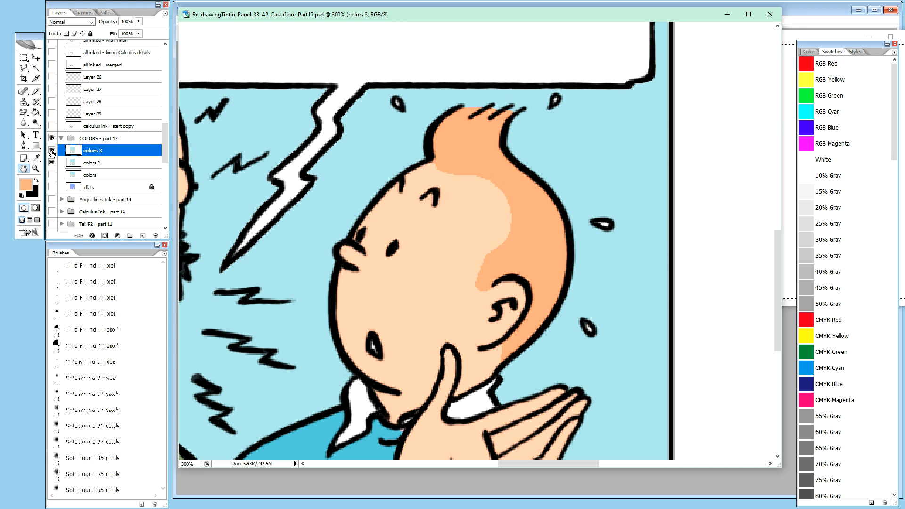
{"action": "left_click", "coordinate": [52, 160]}
{"action": "key", "text": "b"}
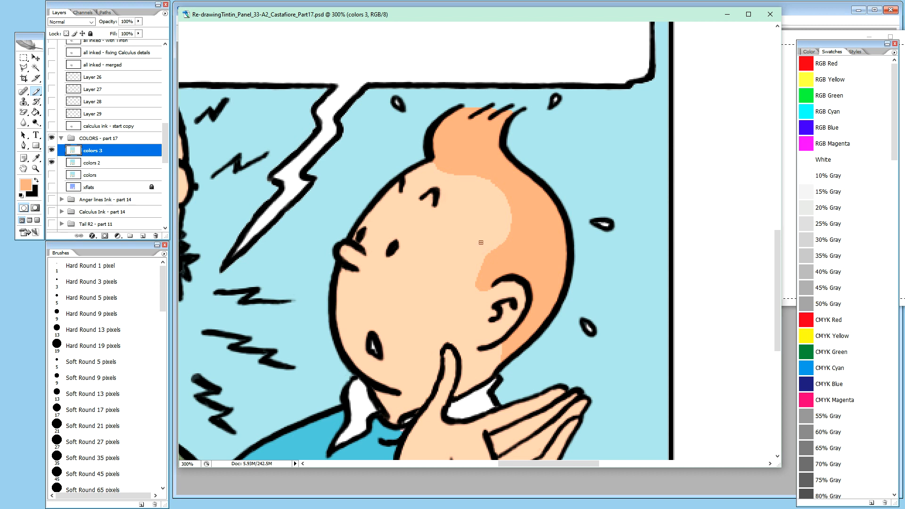
{"action": "key", "text": "i"}
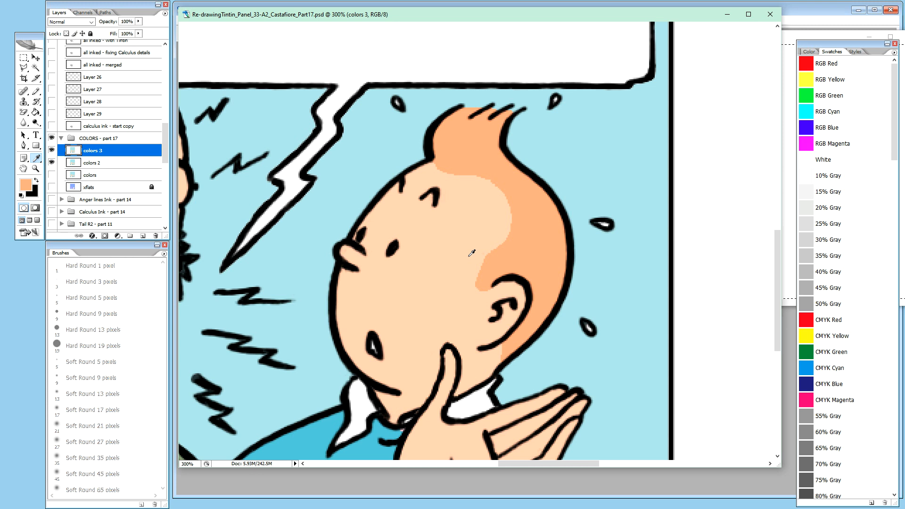
Examine the retouched hairline both at whole-panel scale and close up.
{"action": "key", "text": "ctrl+minus"}
{"action": "key", "text": "ctrl+minus"}
{"action": "key", "text": "ctrl+minus"}
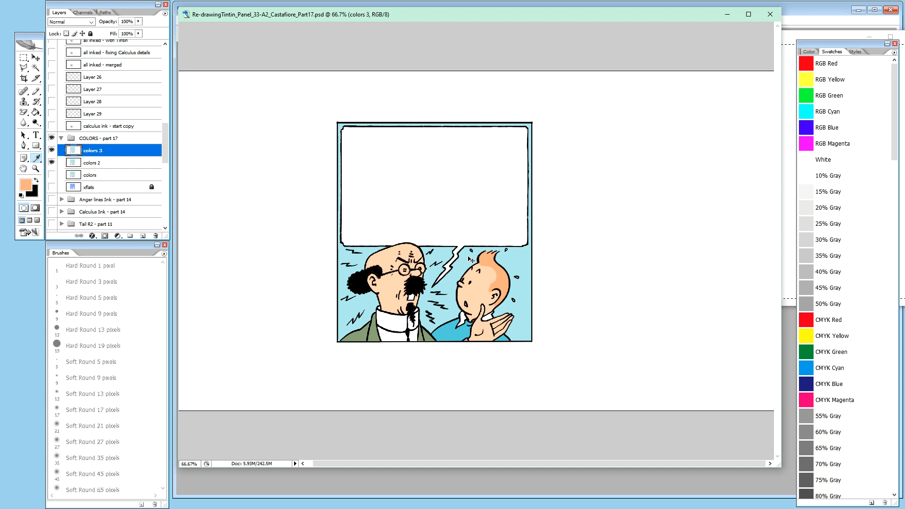
{"action": "key", "text": "ctrl+plus"}
{"action": "key", "text": "ctrl+plus"}
{"action": "key", "text": "ctrl+plus"}
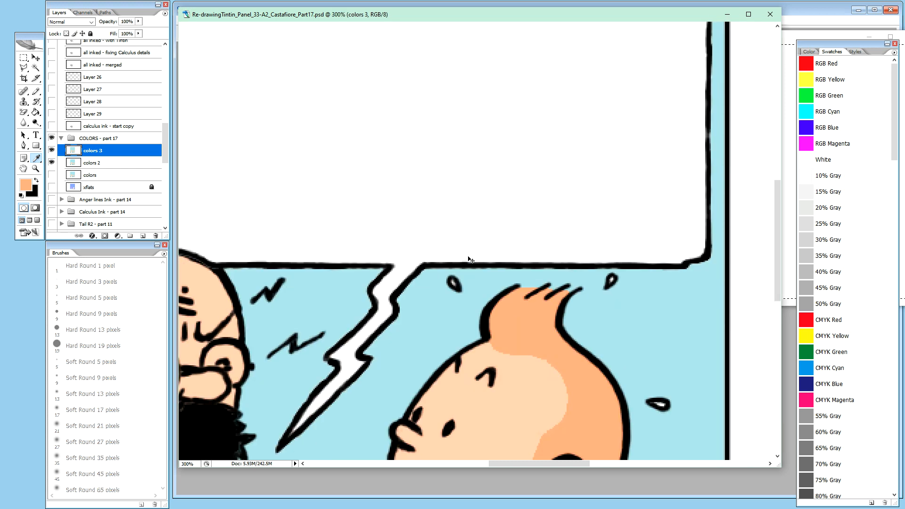
{"action": "key", "text": "h"}
{"action": "left_click_drag", "start_coordinate": [532, 351], "coordinate": [429, 153]}
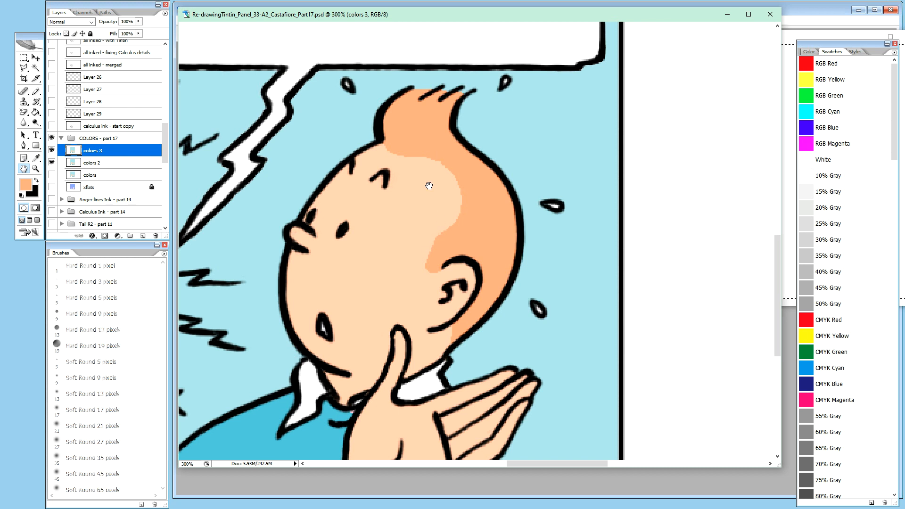
{"action": "key", "text": "ctrl+minus"}
{"action": "key", "text": "ctrl+minus"}
{"action": "key", "text": "ctrl+minus"}
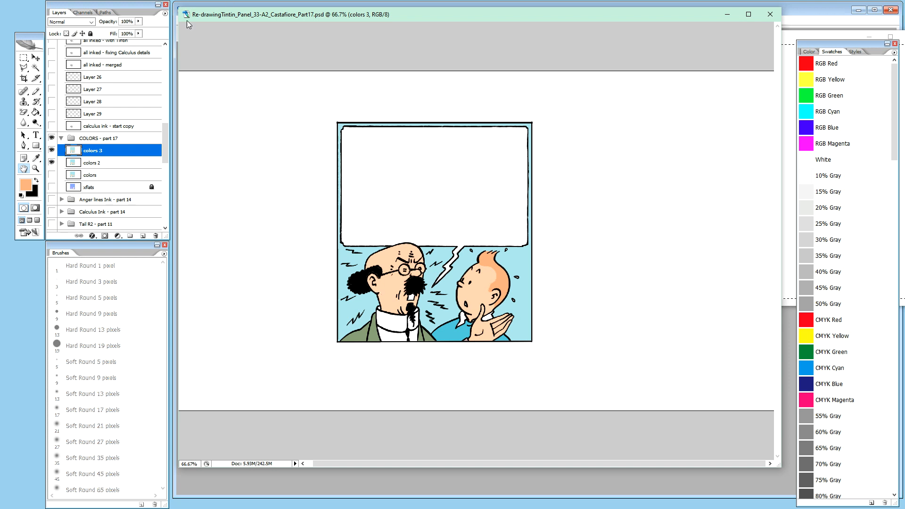
Hide the colors 3 layer and examine Tintin's hairline in colors 2 close up.
{"action": "left_click", "coordinate": [52, 151]}
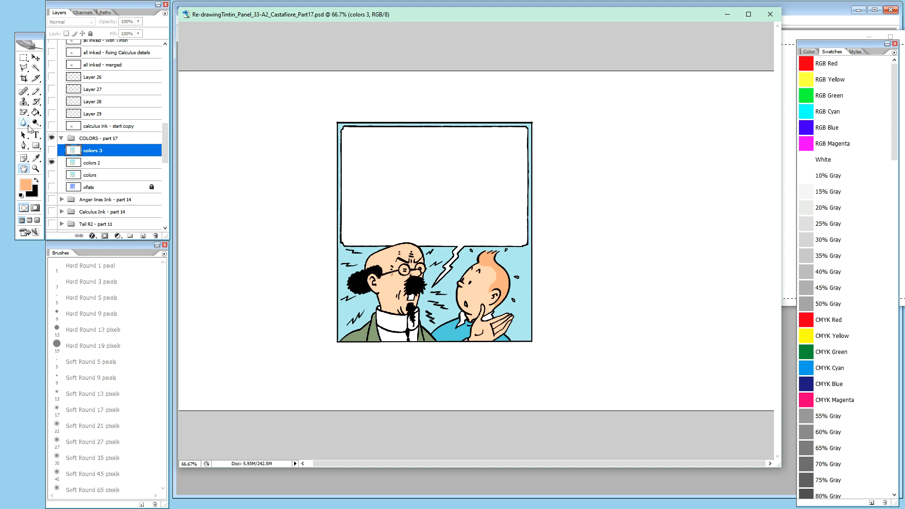
{"action": "key", "text": "ctrl+plus"}
{"action": "key", "text": "ctrl+plus"}
{"action": "key", "text": "ctrl+plus"}
{"action": "left_click_drag", "start_coordinate": [502, 294], "coordinate": [451, 101]}
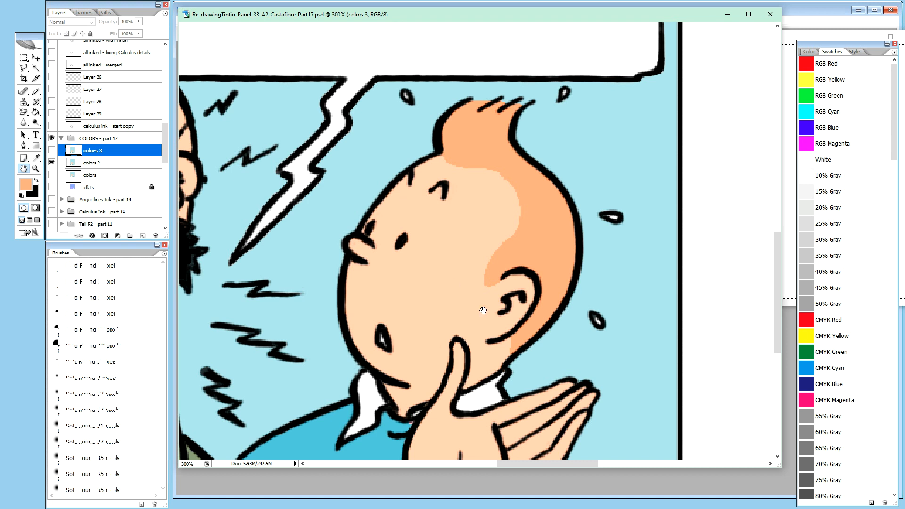
Show the colors 3 layer again and sample Tintin's light skin colour for the Brush tool.
{"action": "left_click", "coordinate": [52, 151]}
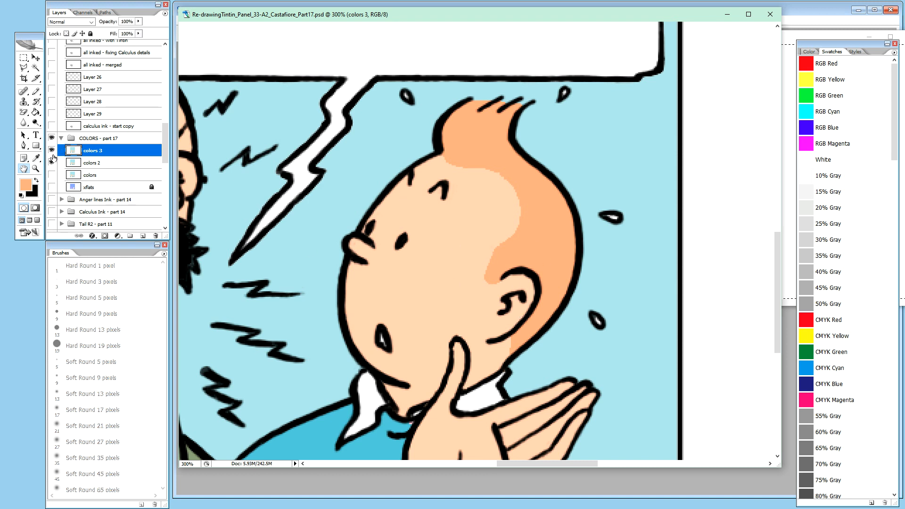
{"action": "left_click", "coordinate": [52, 162]}
{"action": "key", "text": "b"}
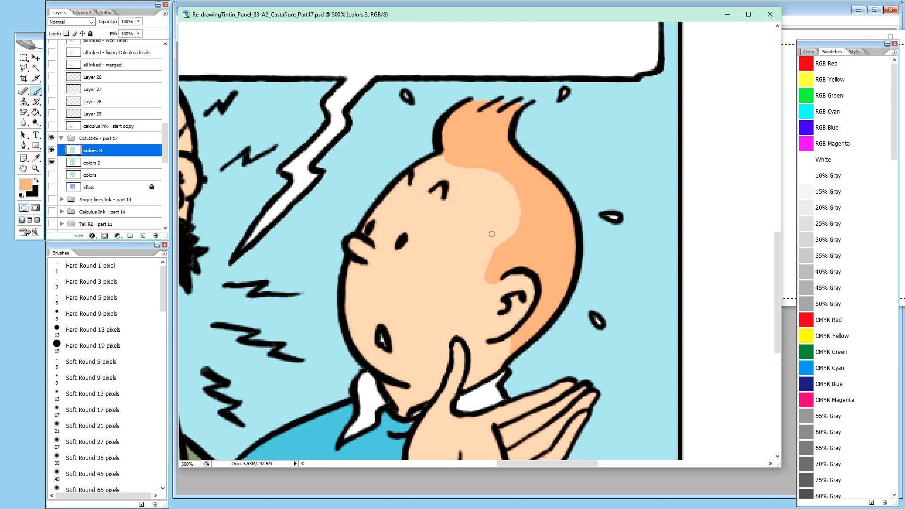
{"action": "left_click", "coordinate": [487, 229], "text": "alt"}
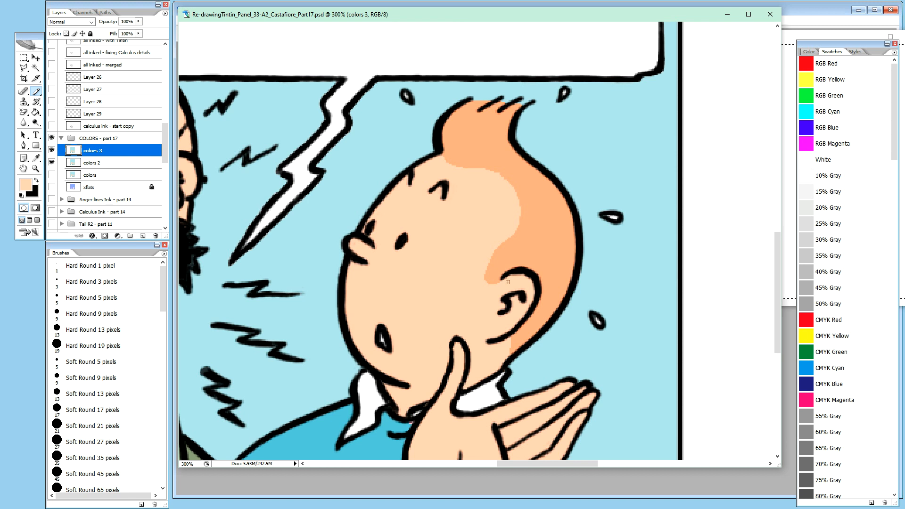
Examine the whole coloured panel at 100% and make the document window taller.
{"action": "key", "text": "ctrl+alt+0"}
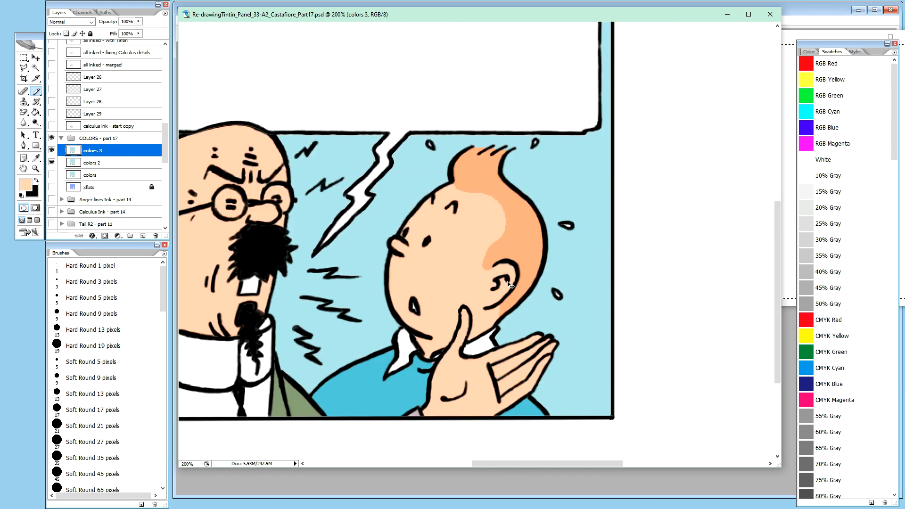
{"action": "key", "text": "ctrl+minus"}
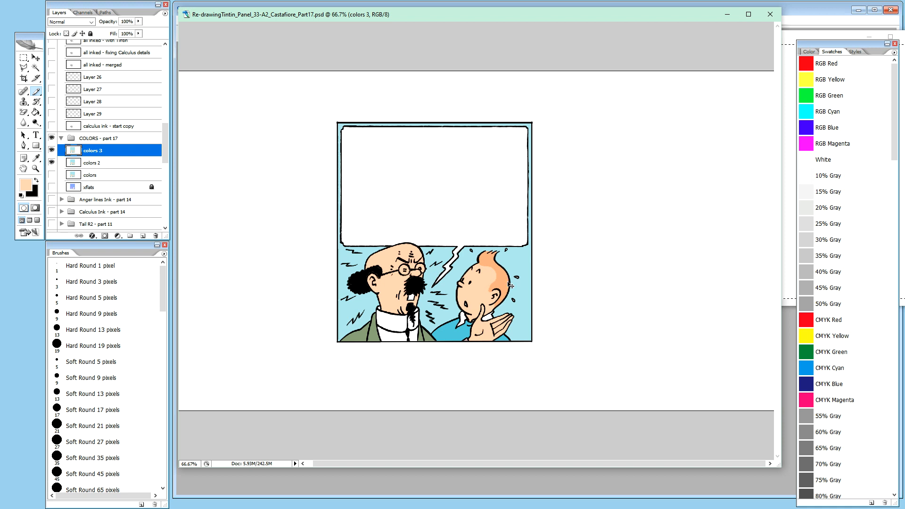
{"action": "key", "text": "ctrl+plus"}
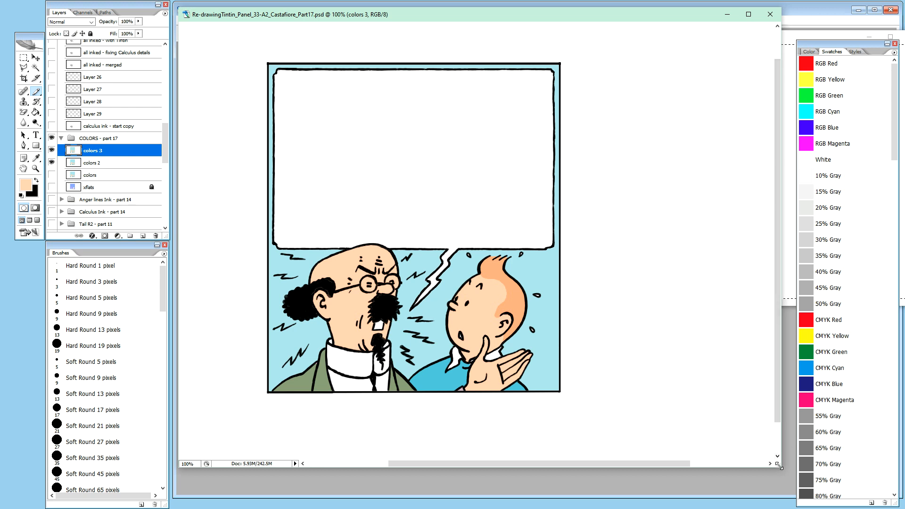
{"action": "left_click_drag", "start_coordinate": [780, 466], "coordinate": [781, 493]}
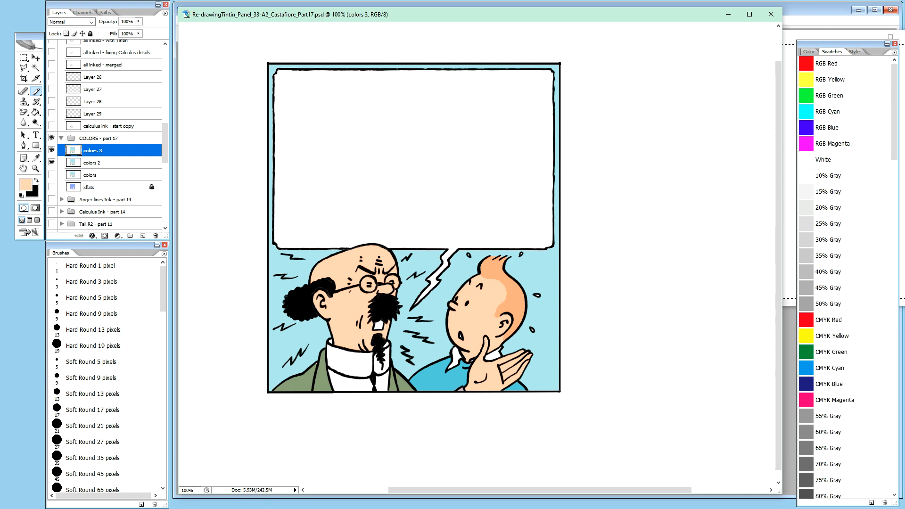
Switch to Photos to view the 987 Degrees Centigrade book cover, and return to the Tintin panel.
{"action": "key", "text": "alt+Tab"}
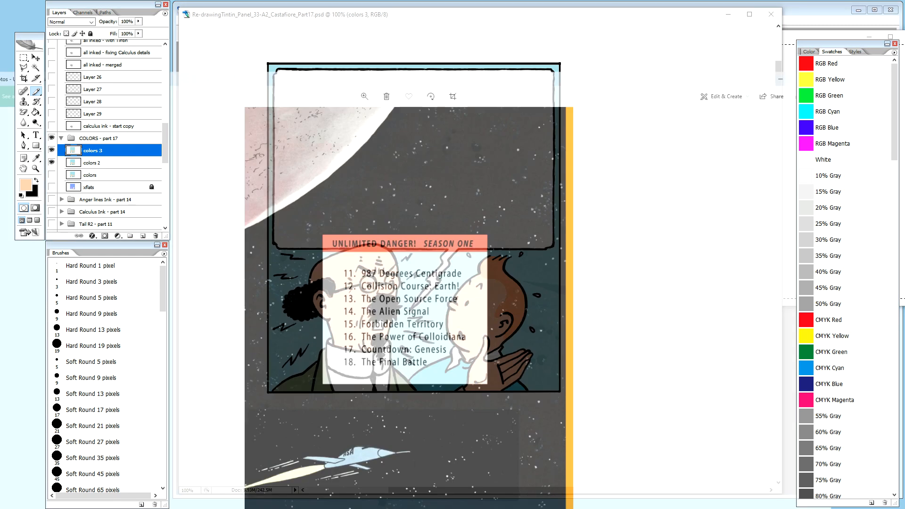
{"action": "key", "text": "Right"}
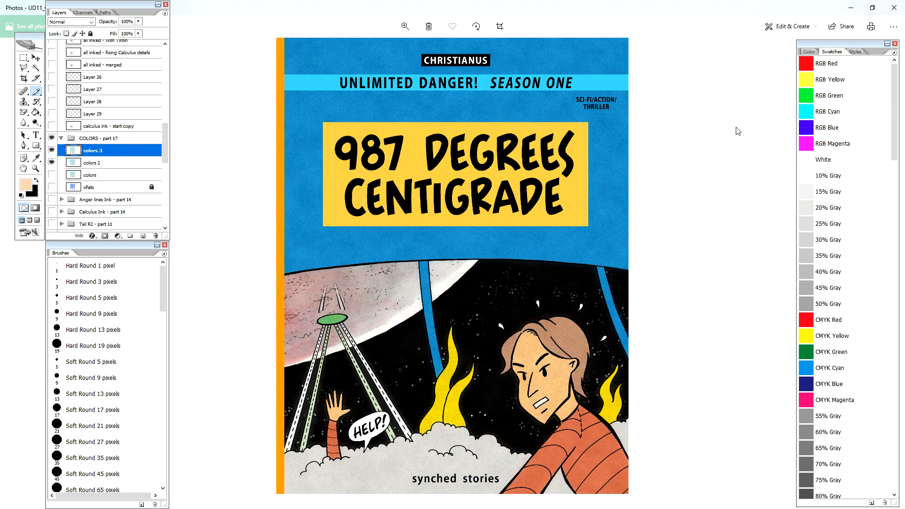
{"action": "left_click", "coordinate": [853, 10]}
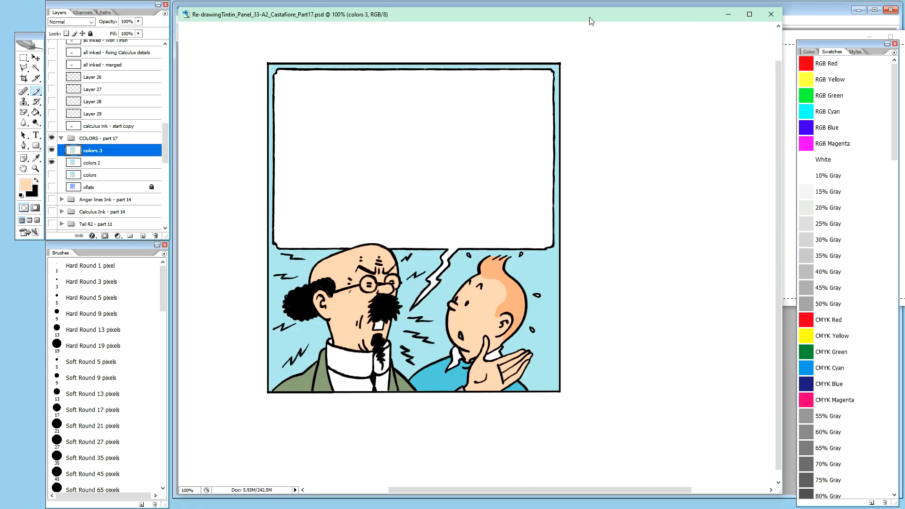